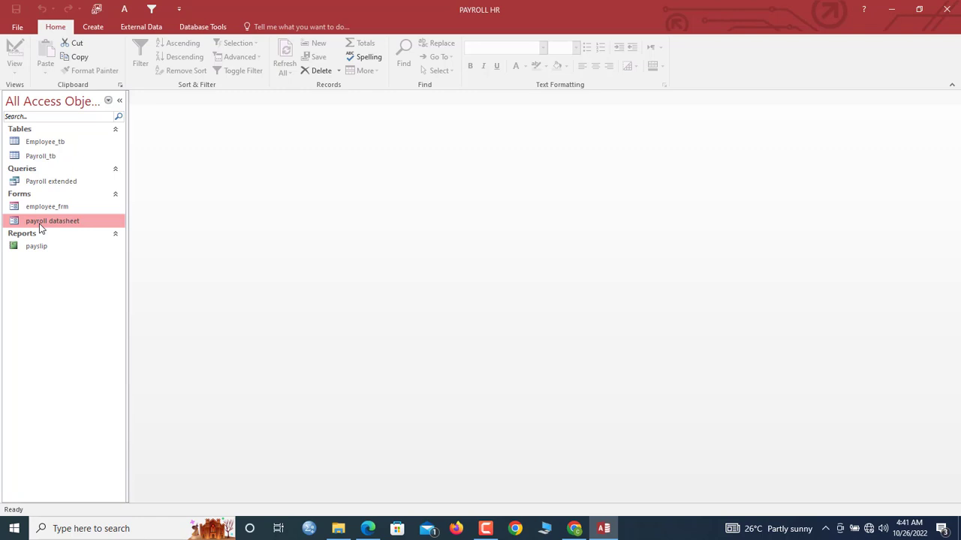
Open the Payroll_tb table in Design View.
click(26, 208)
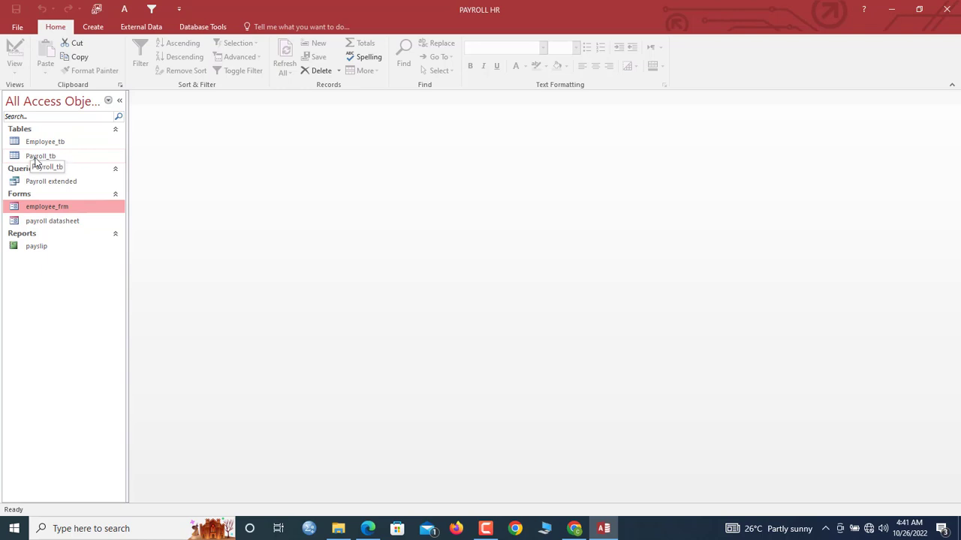
click(39, 142)
double_click(46, 156)
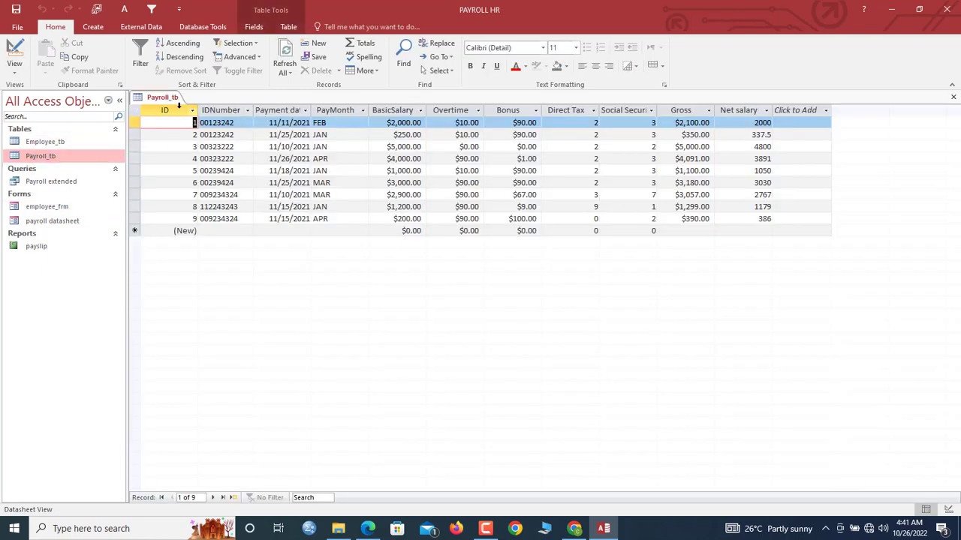
right_click(171, 103)
click(202, 153)
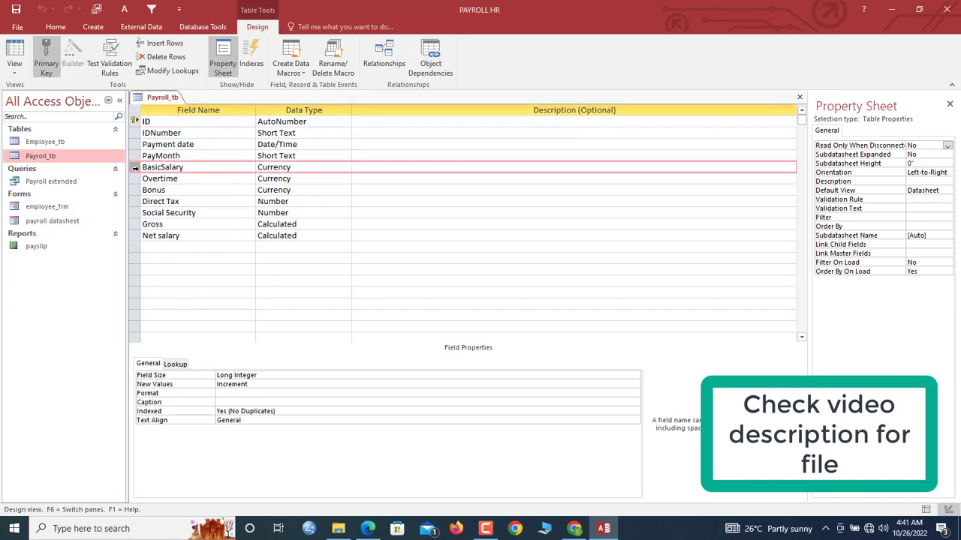
Duplicate the BasicSalary currency field into the first empty row below Net salary and name the copy Arrears.
click(135, 168)
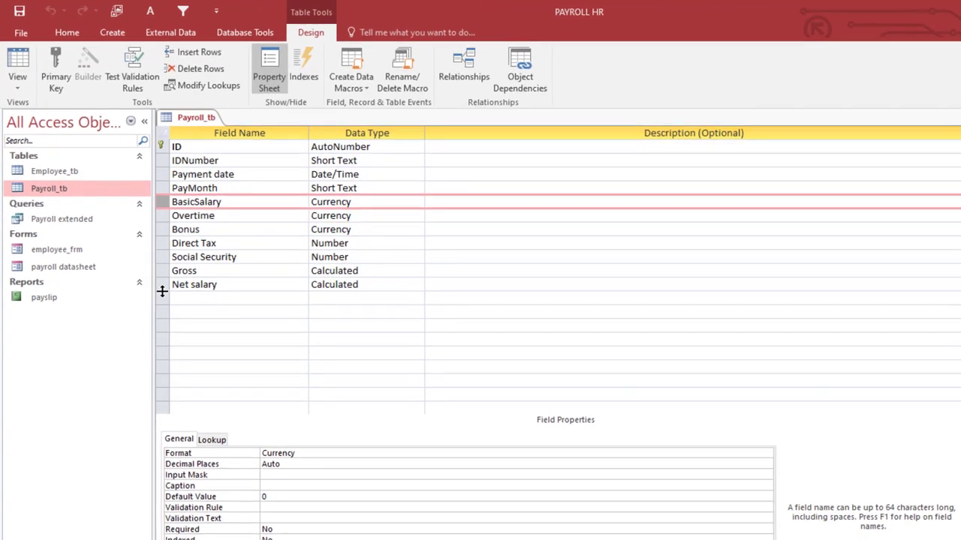
click(135, 247)
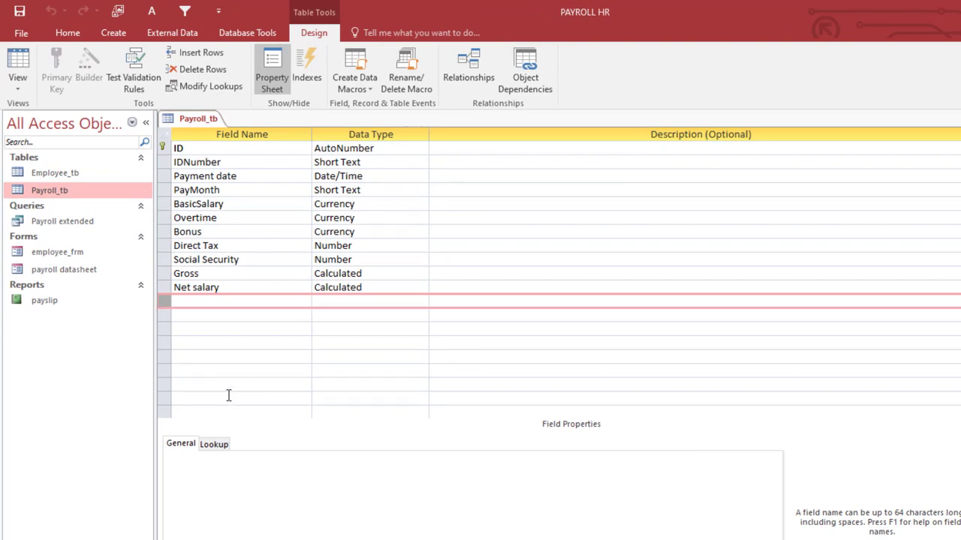
key(ctrl+v)
key(Tab)
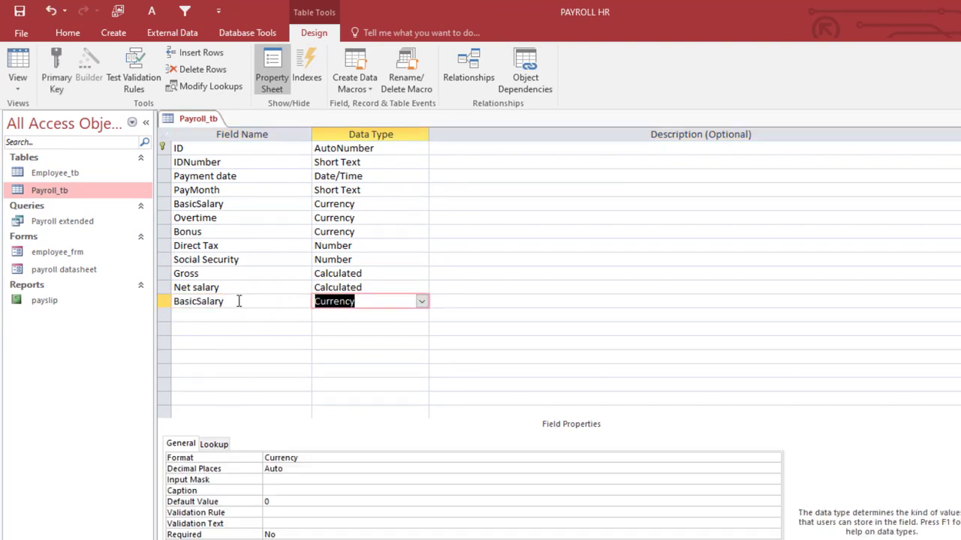
key(shift+Tab)
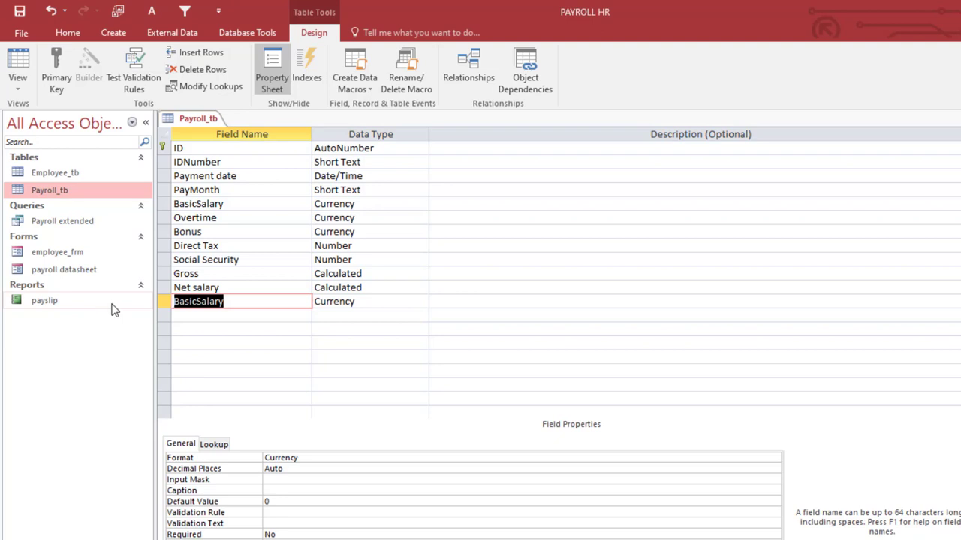
text(Arrears)
Enter "This is the amount owed a staff in the previous month" as the description of the Arrears field.
click(470, 302)
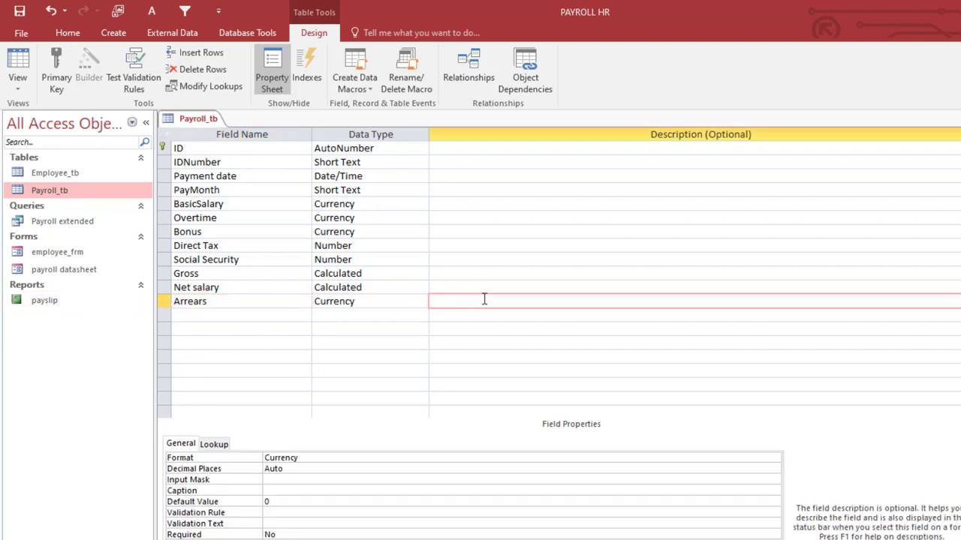
text(This is the amount owed an)
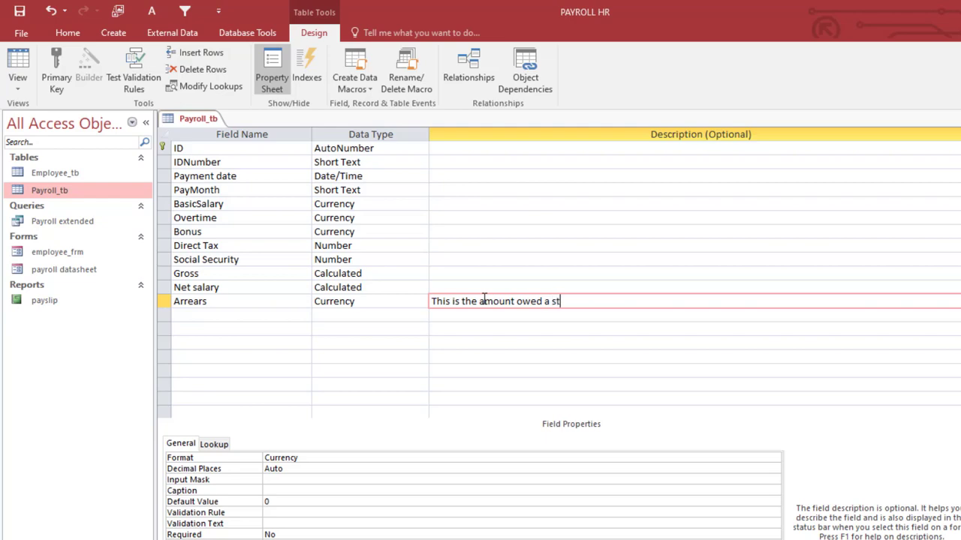
text(staff in the previous month)
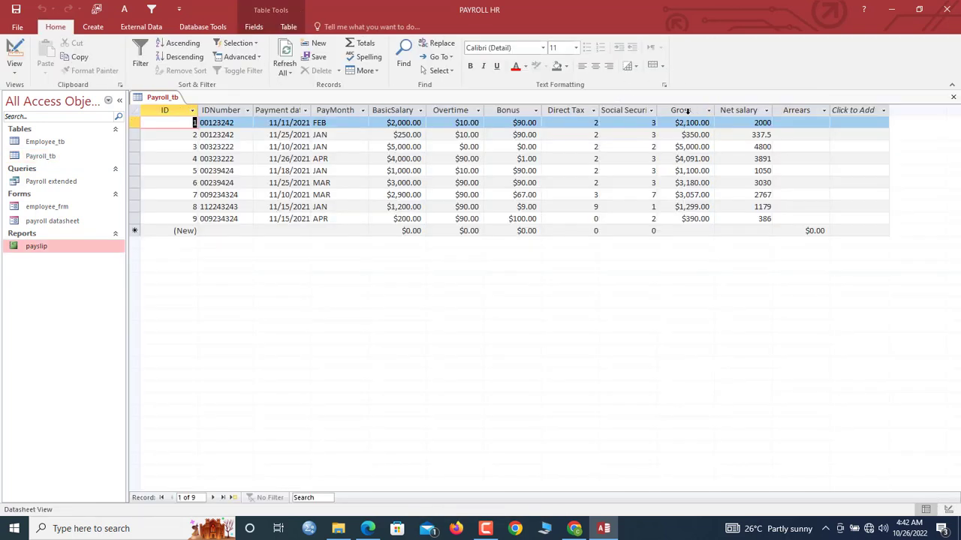
In the Payroll_tb design, change the Gross field's expression to [BasicSalary]+[Bonus]+[Overtime]+[Arrears].
click(686, 110)
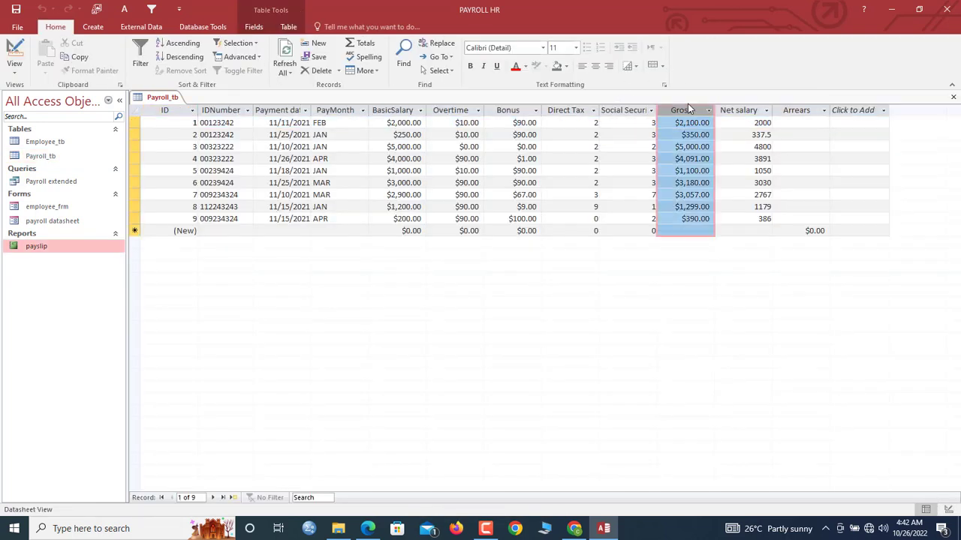
right_click(163, 99)
click(189, 148)
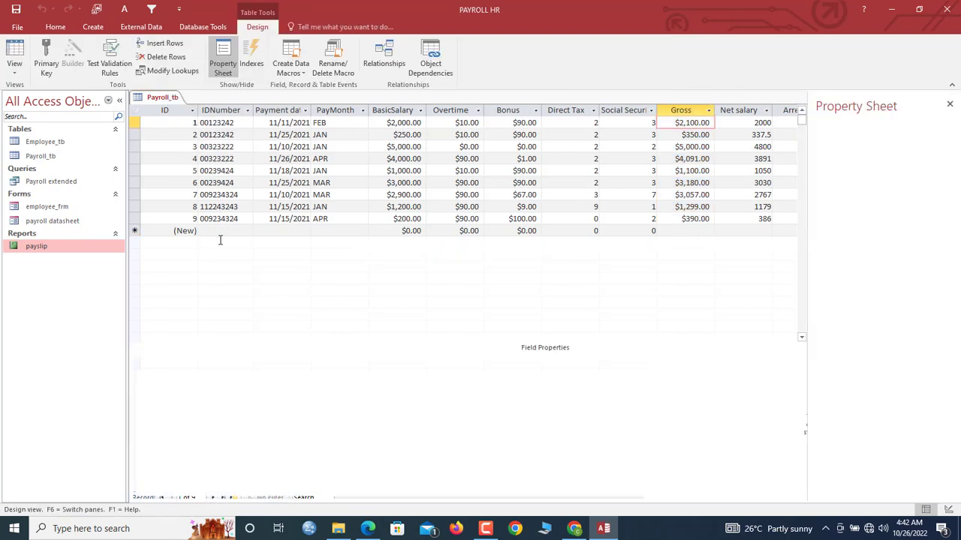
click(269, 224)
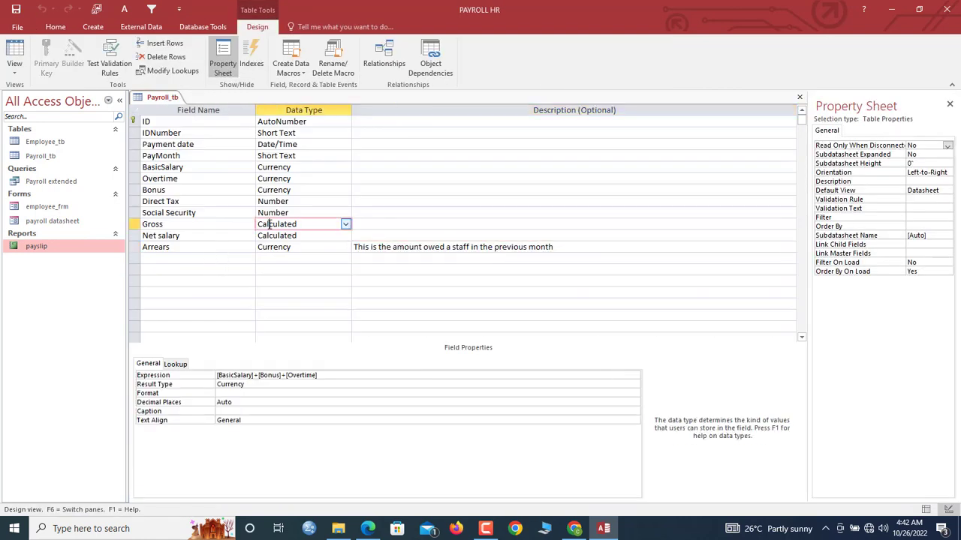
click(322, 375)
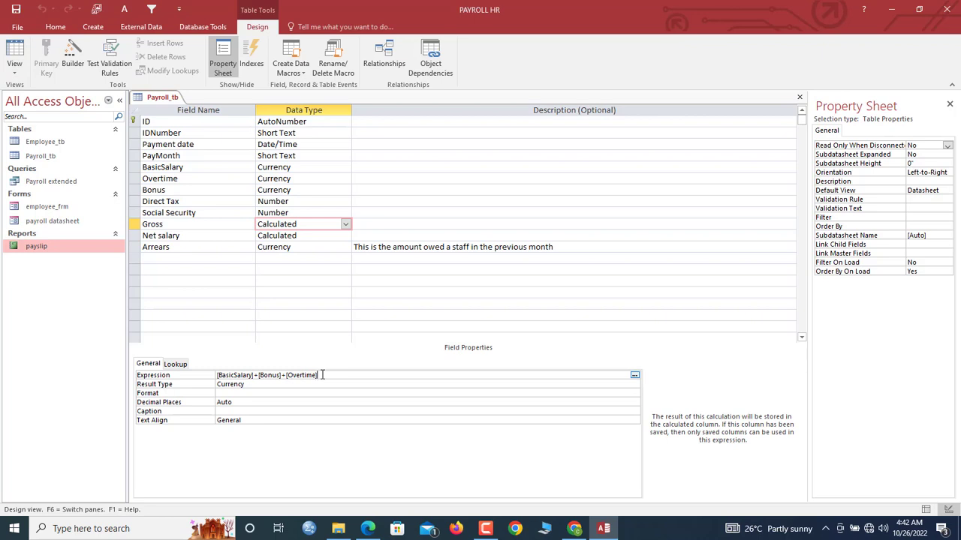
right_click(322, 374)
click(351, 395)
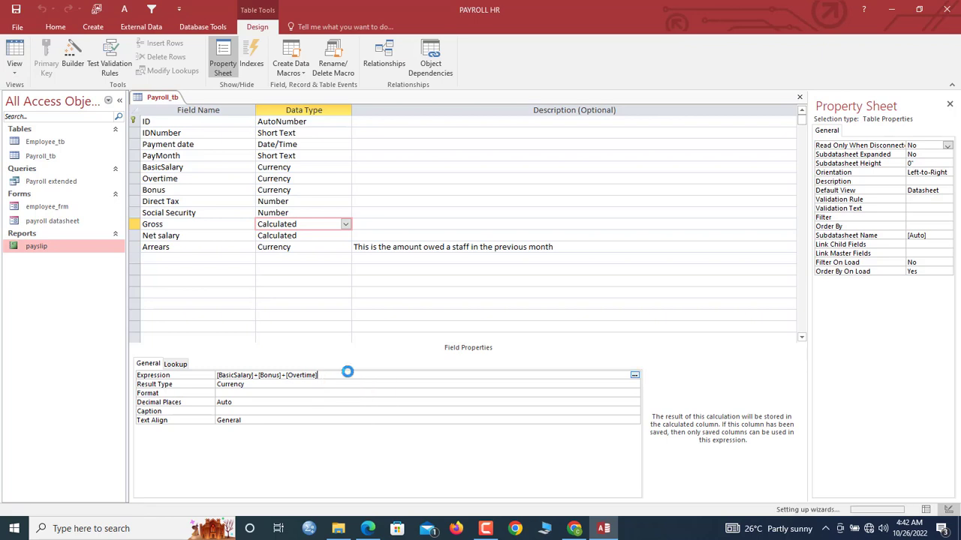
click(457, 150)
drag(456, 129, 478, 152)
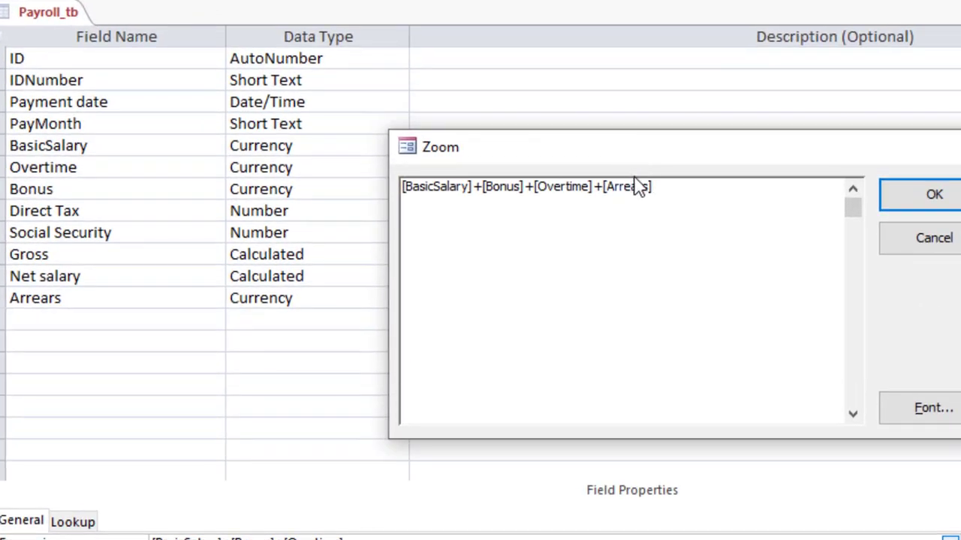
drag(644, 151, 647, 118)
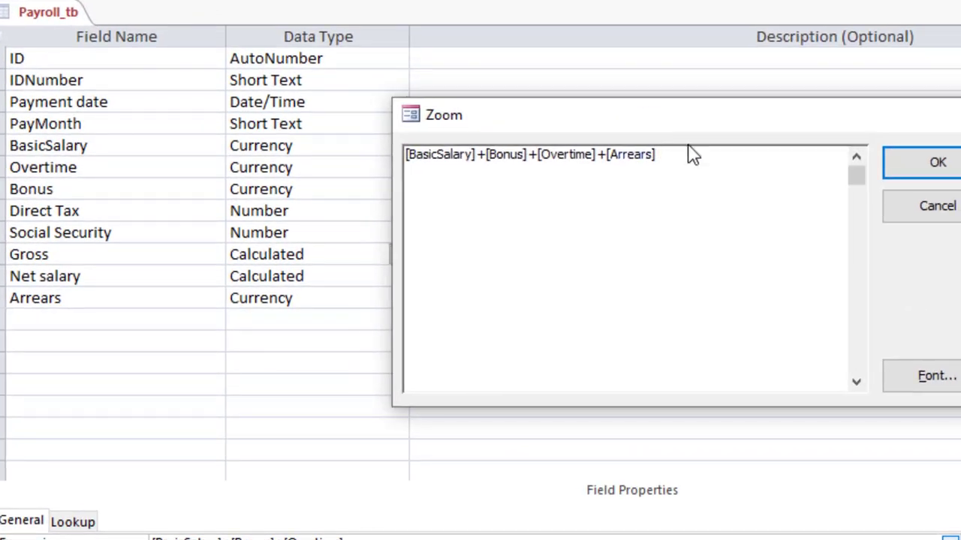
click(623, 154)
click(678, 152)
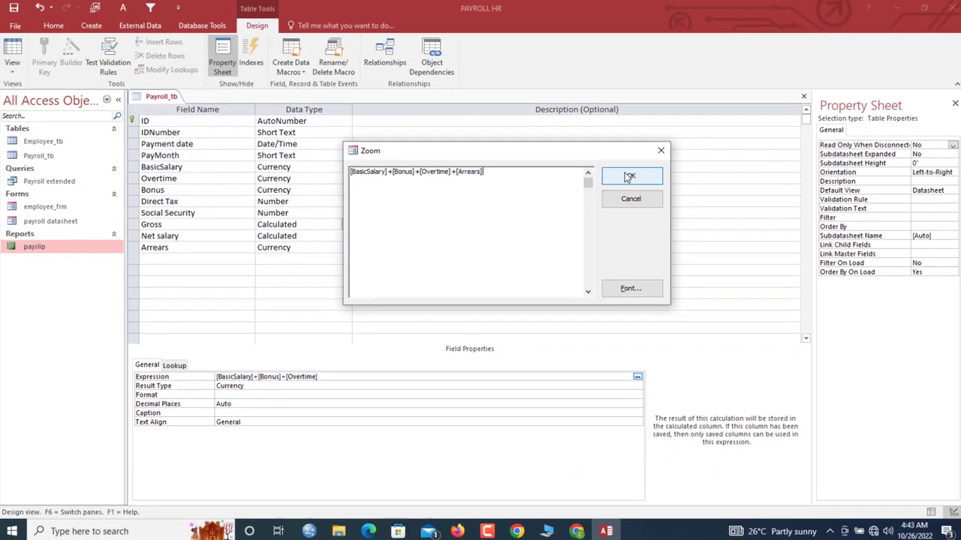
click(931, 163)
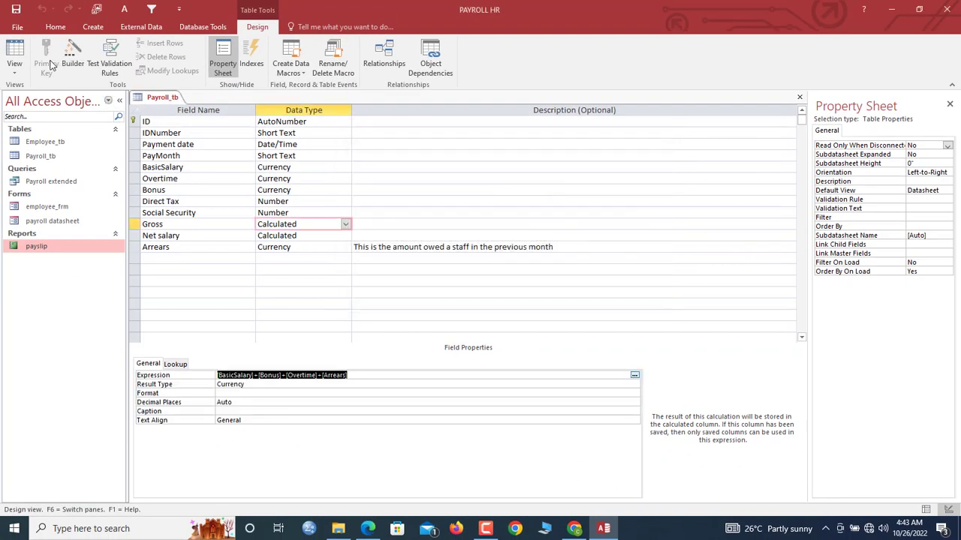
Save the table, switch to its datasheet and fit the Arrears column's width to its contents.
click(15, 52)
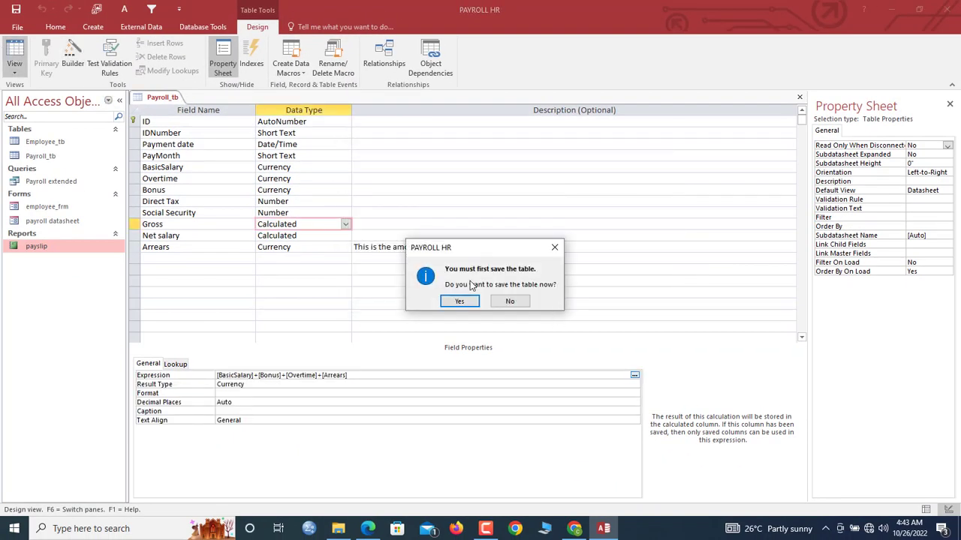
click(460, 301)
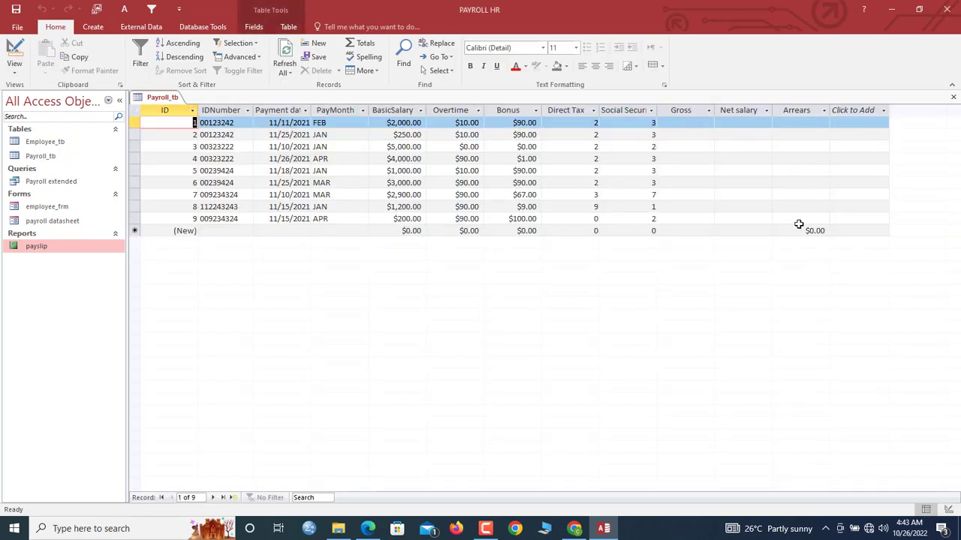
double_click(831, 108)
click(770, 112)
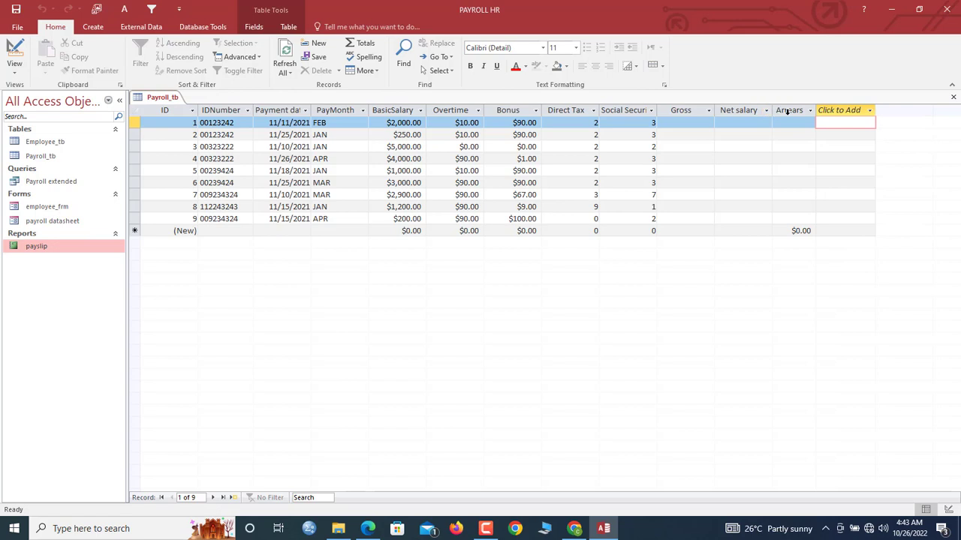
click(787, 111)
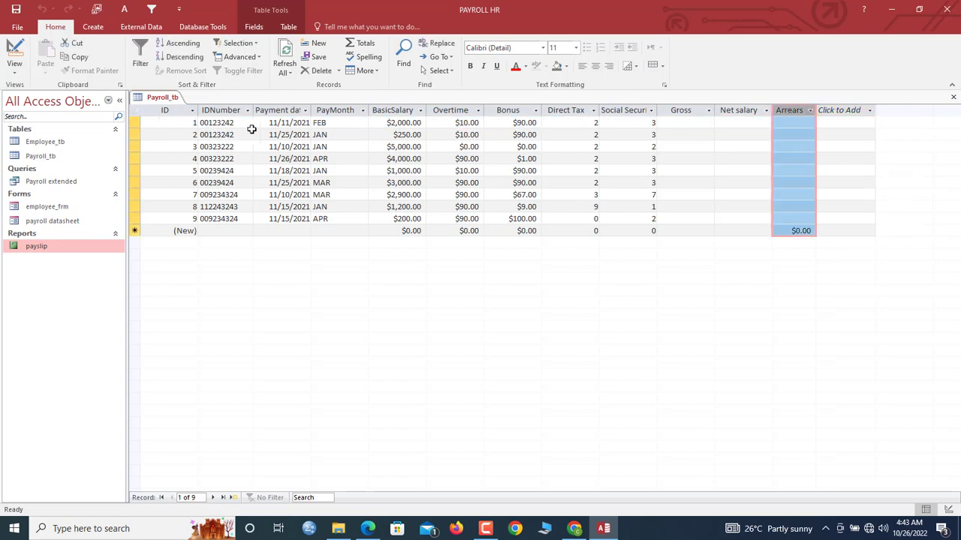
Save and close the Payroll_tb table.
right_click(170, 103)
click(178, 105)
right_click(167, 101)
click(176, 117)
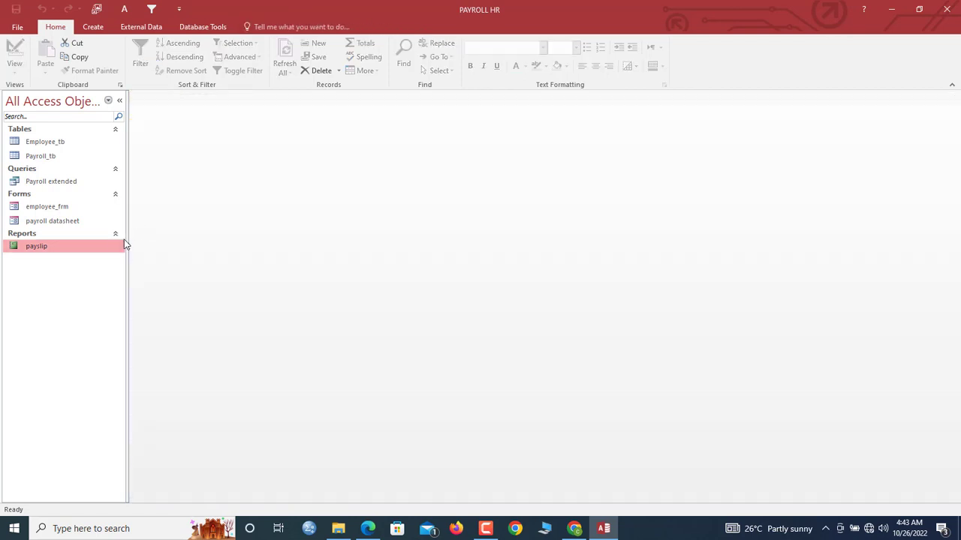
Open employee_frm to review its payroll subform columns, and close the form again.
double_click(66, 207)
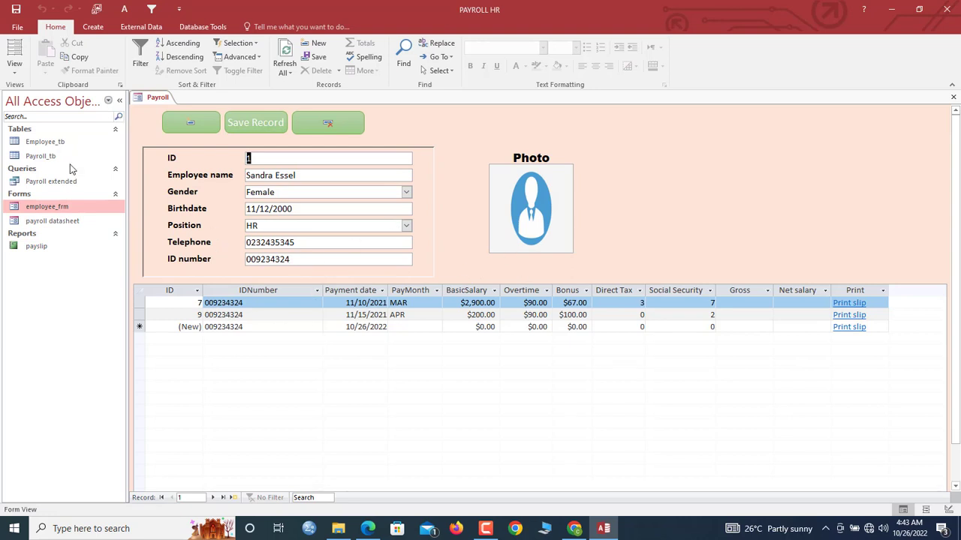
click(38, 221)
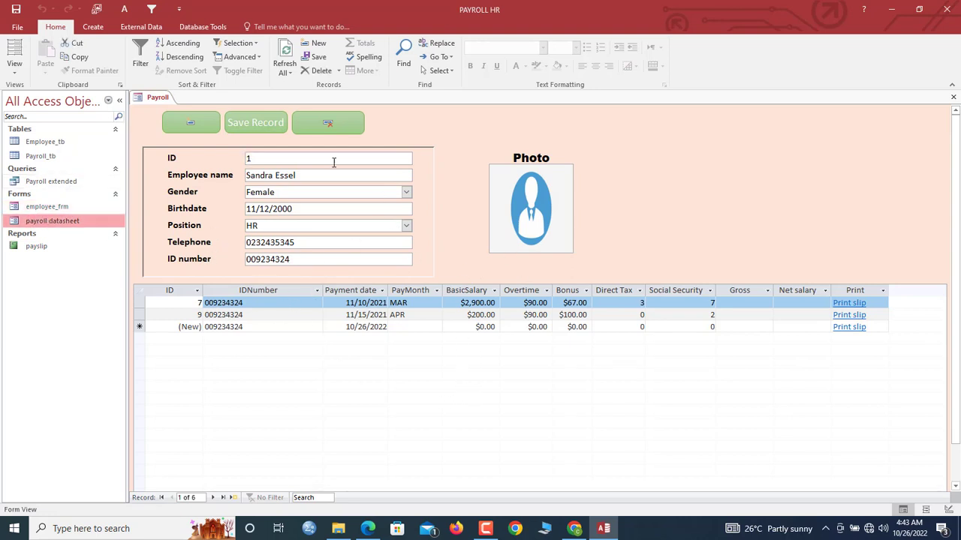
right_click(144, 102)
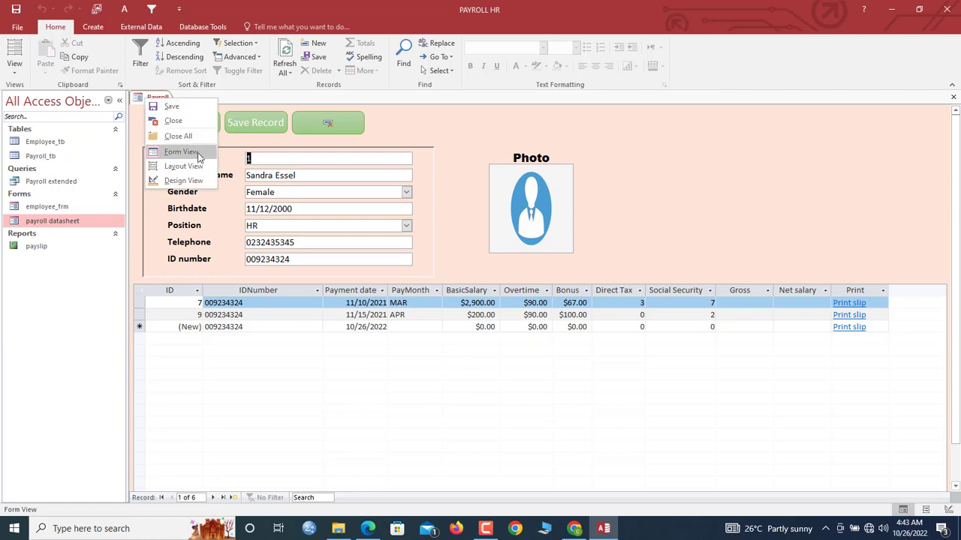
click(183, 140)
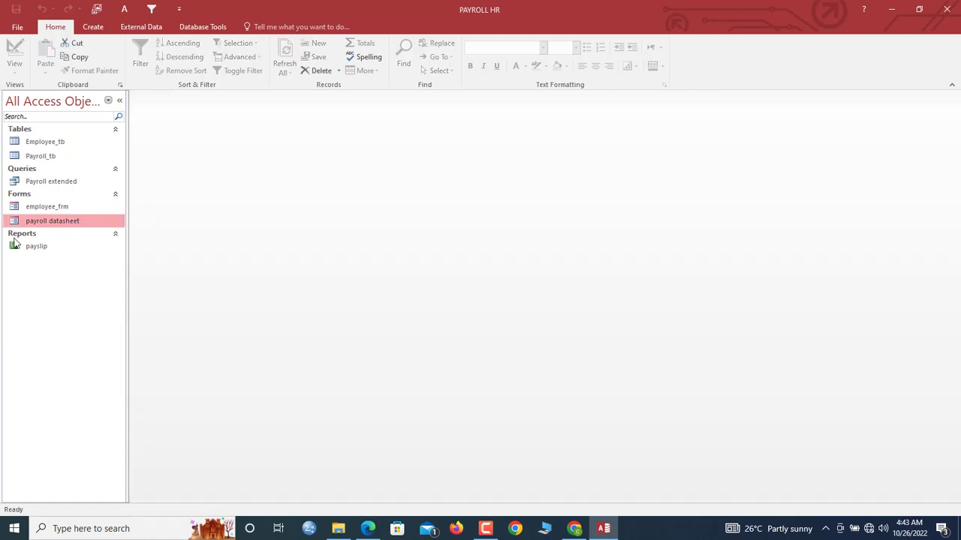
click(47, 208)
right_click(48, 208)
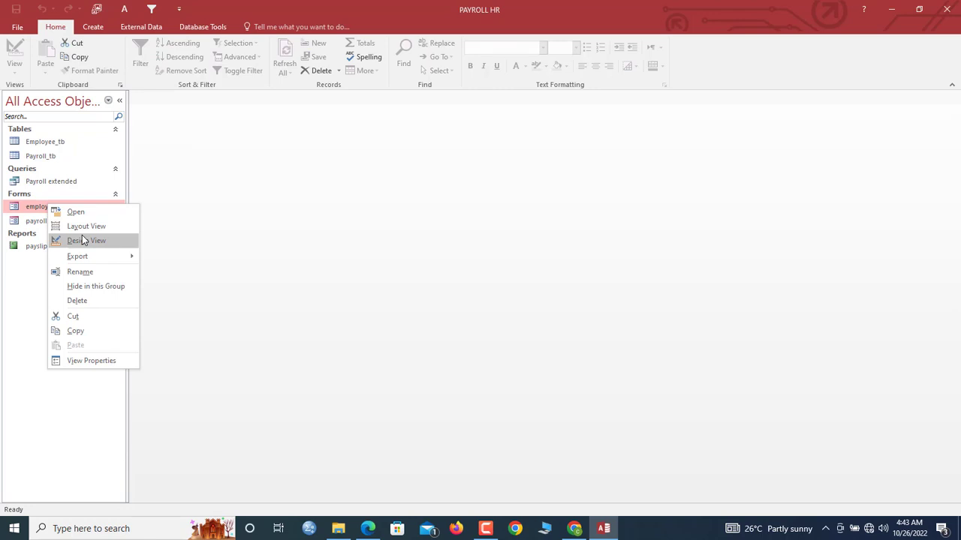
click(35, 226)
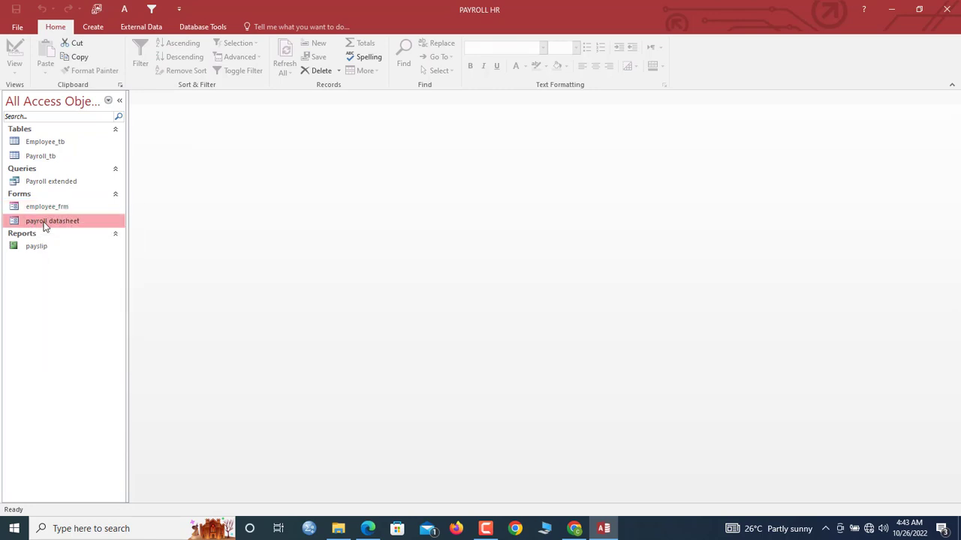
Make a copy of the payroll datasheet form and name it Salary payment.
right_click(43, 225)
click(84, 347)
key(ctrl+v)
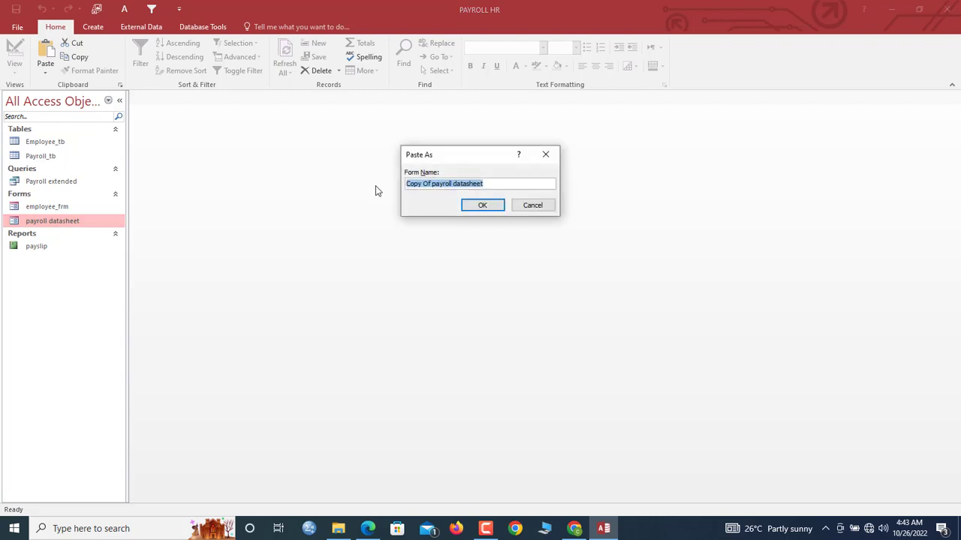
text(Data)
key(BackSpace)
key(BackSpace)
key(BackSpace)
key(BackSpace)
text(Slar)
key(BackSpace)
key(BackSpace)
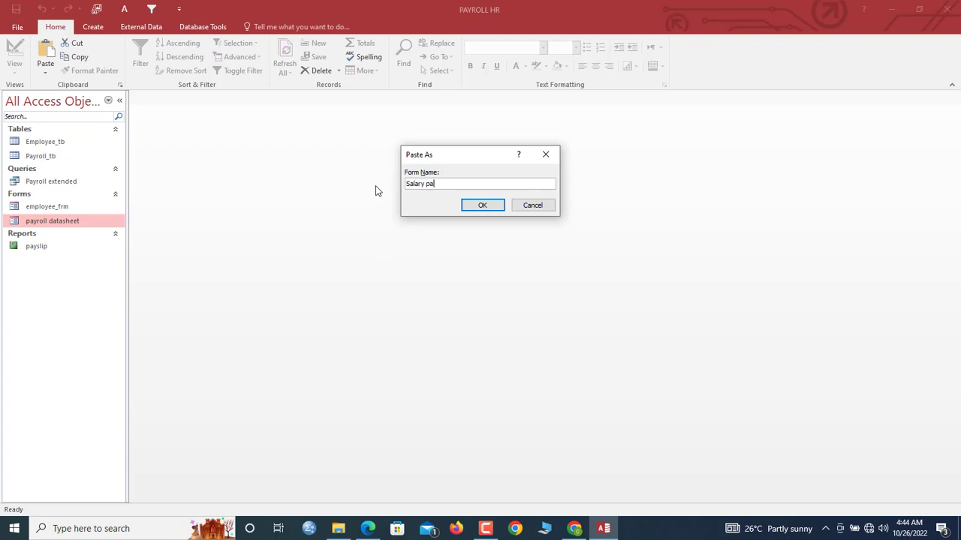
text(lary payment)
key(Return)
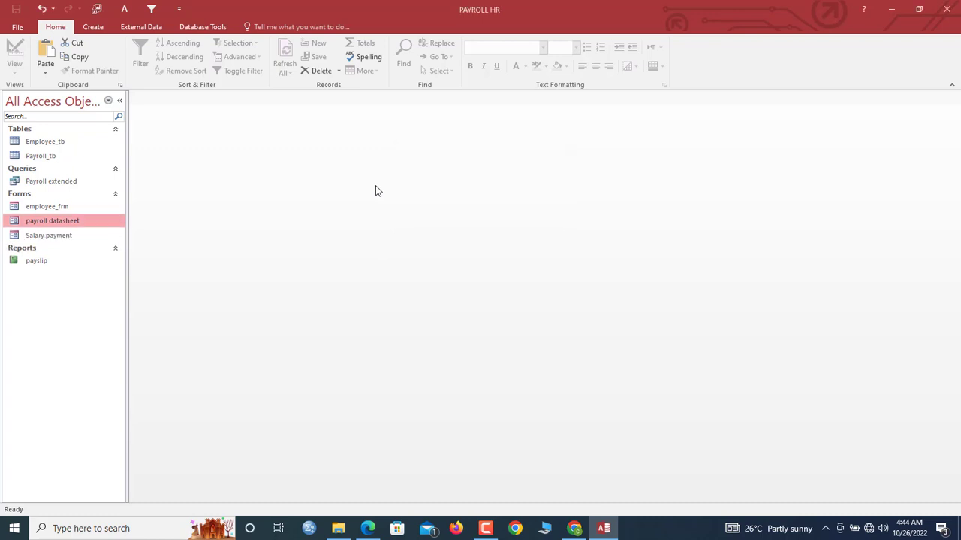
Open the Salary payment form in Design View.
click(69, 237)
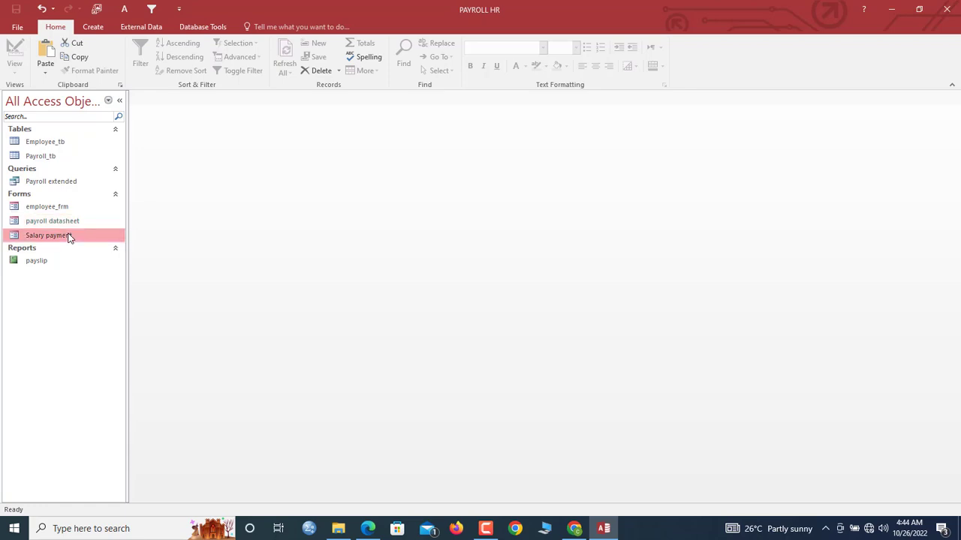
right_click(69, 238)
click(104, 270)
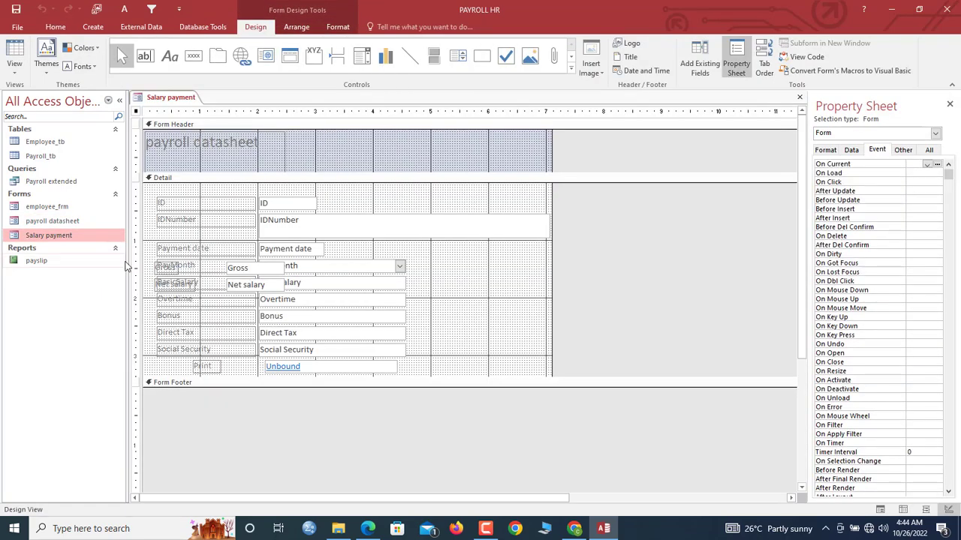
Move the Print label and its hyperlink text box below the Social Security row, near the Detail section's left edge.
click(334, 199)
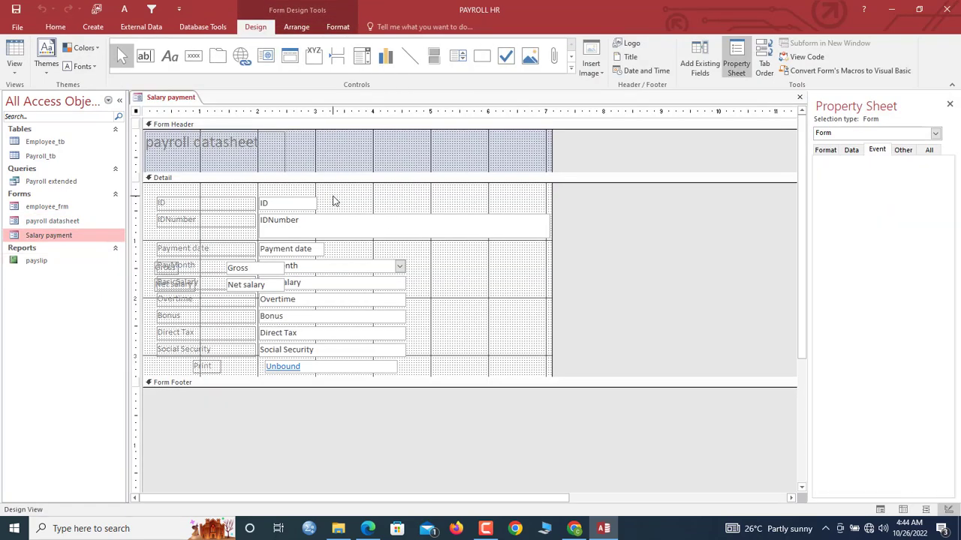
click(260, 290)
drag(328, 375, 337, 400)
drag(425, 380, 217, 375)
drag(354, 395, 161, 393)
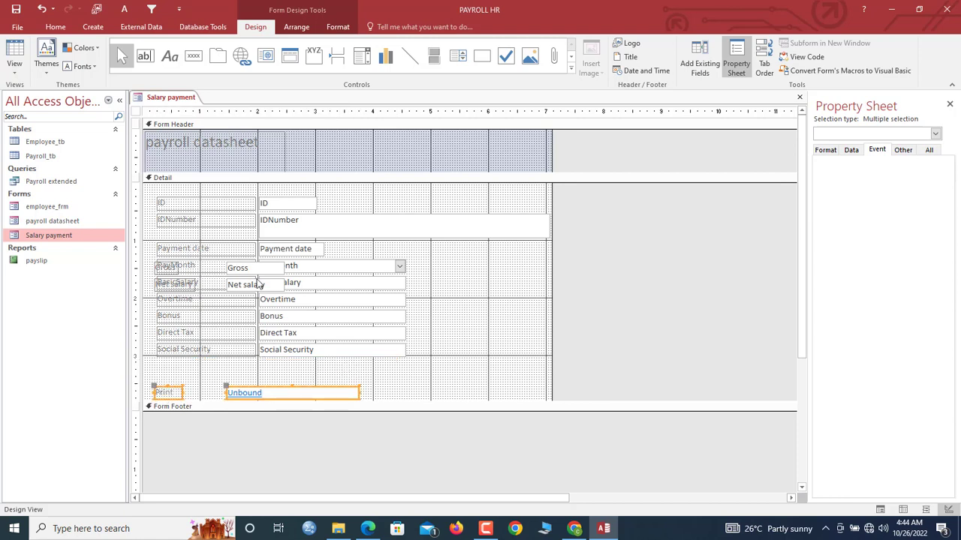
Move the Gross and Net salary fields out of the overlap into the space between Social Security and Print.
click(258, 284)
shift+click(256, 269)
click(256, 269)
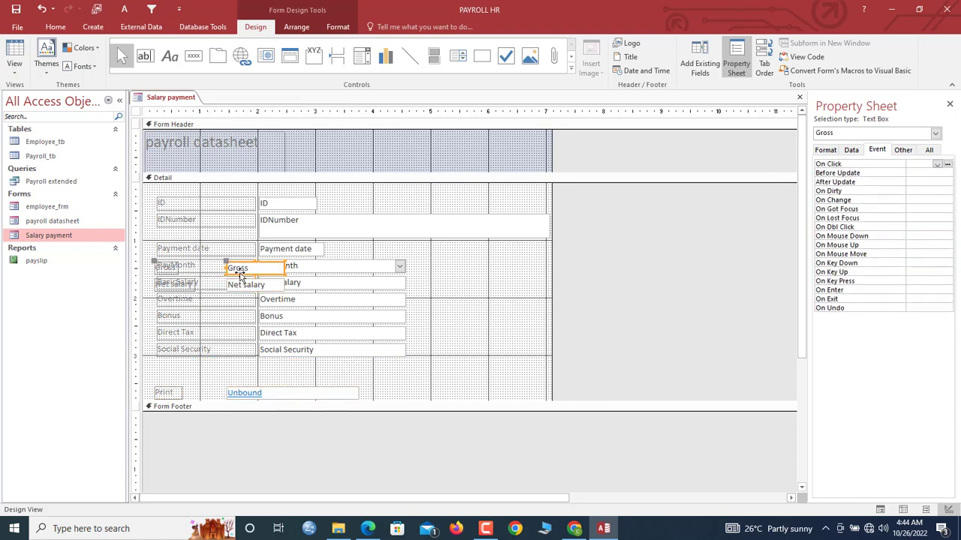
shift+click(255, 286)
drag(255, 286, 316, 397)
click(368, 391)
click(368, 390)
click(327, 382)
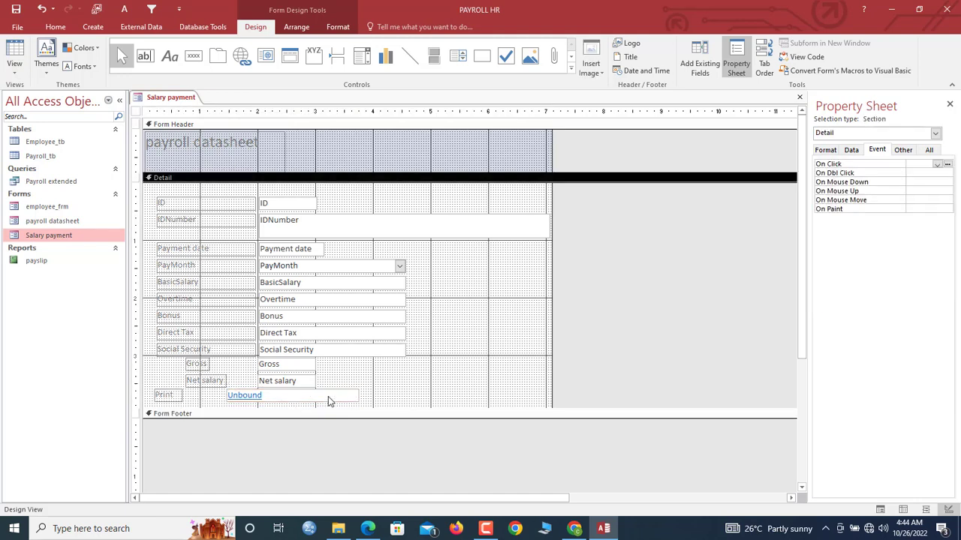
Line up the Print text box's left edge with the other text boxes and reduce the IDNumber box's height to one line.
click(230, 395)
click(250, 395)
drag(253, 396, 256, 397)
click(271, 219)
drag(404, 238, 403, 228)
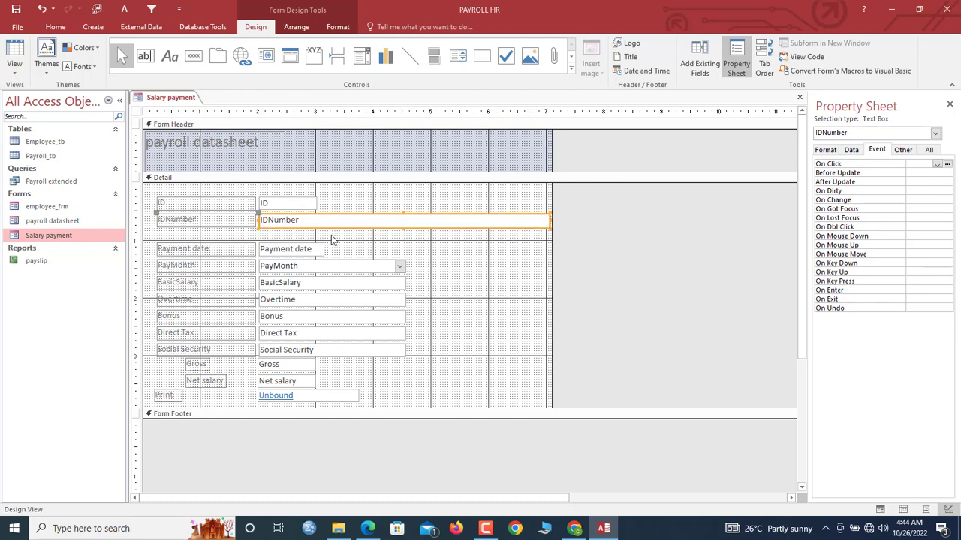
Size all the text boxes to the widest, then narrow them together to about 2.69 inches.
drag(289, 186, 305, 401)
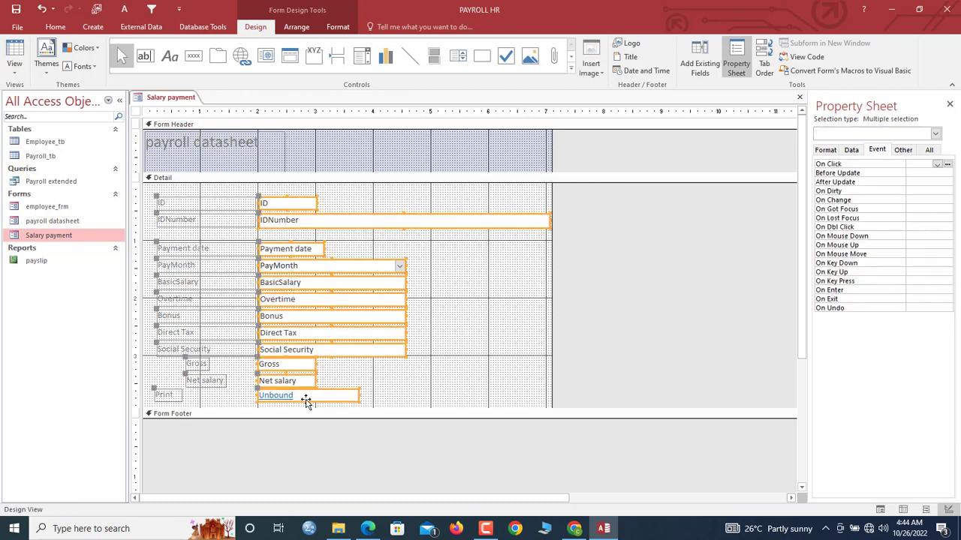
right_click(306, 398)
mouse_move(352, 235)
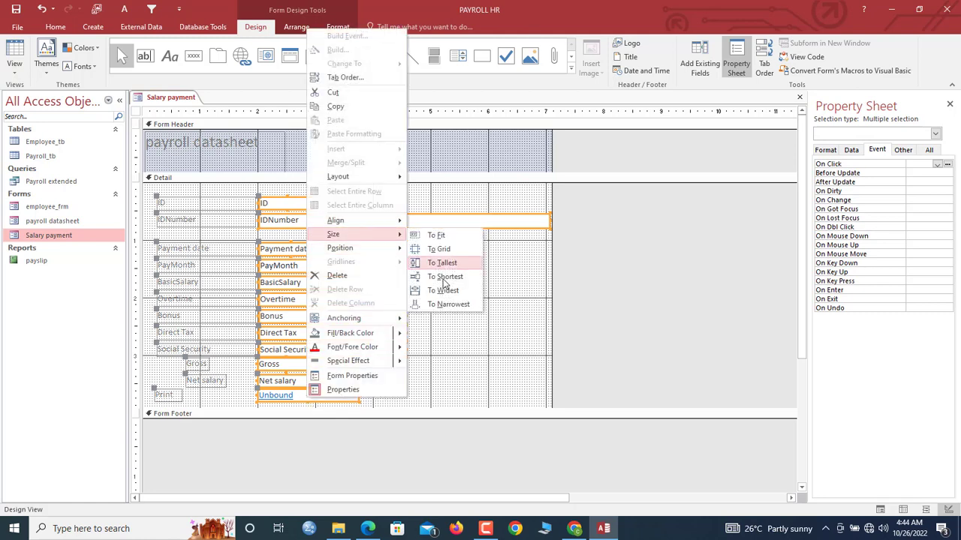
click(443, 290)
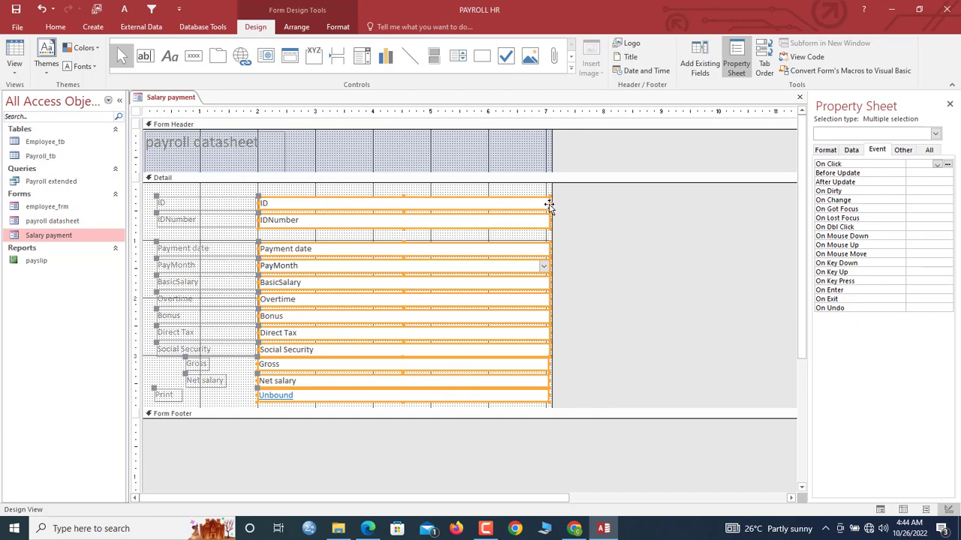
drag(549, 201, 281, 411)
Shift Payment date and all fields below it upward to close the gap under IDNumber.
click(431, 240)
key(Up)
key(Up)
key(Up)
key(Up)
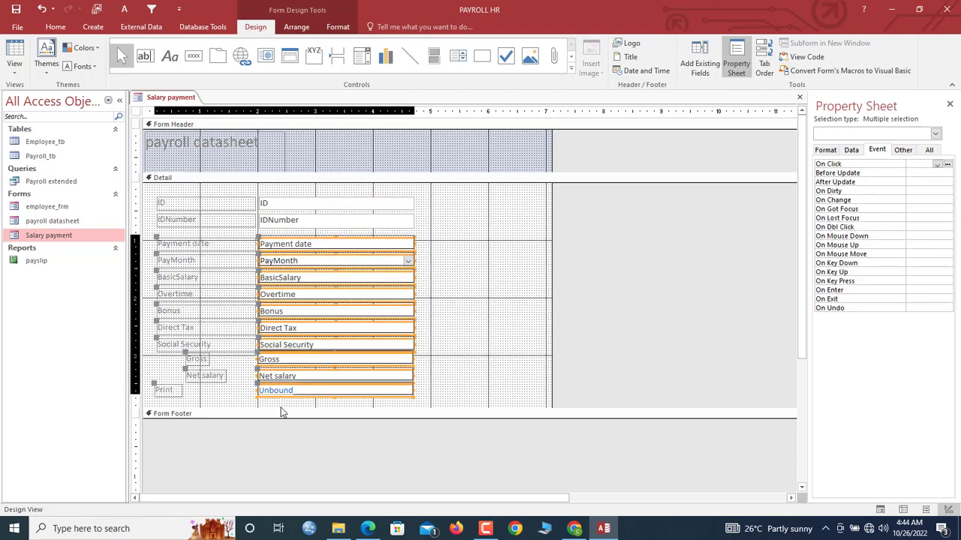
Left-align the Gross, Net salary and Print labels with one another.
click(164, 360)
click(160, 383)
drag(177, 355, 203, 395)
right_click(202, 371)
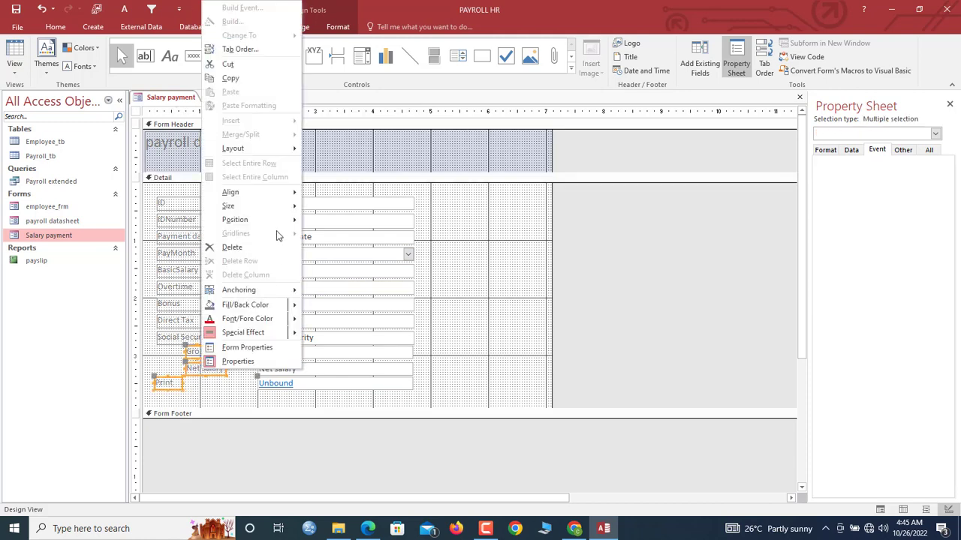
mouse_move(288, 192)
click(333, 198)
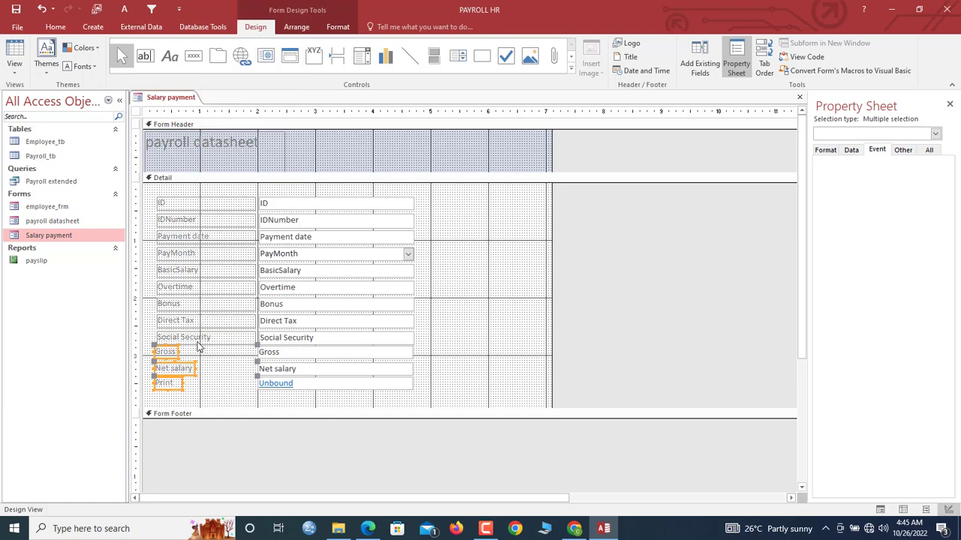
Left-align all the field labels in the Detail section and size them to the widest label.
click(171, 396)
drag(172, 398, 170, 206)
right_click(170, 205)
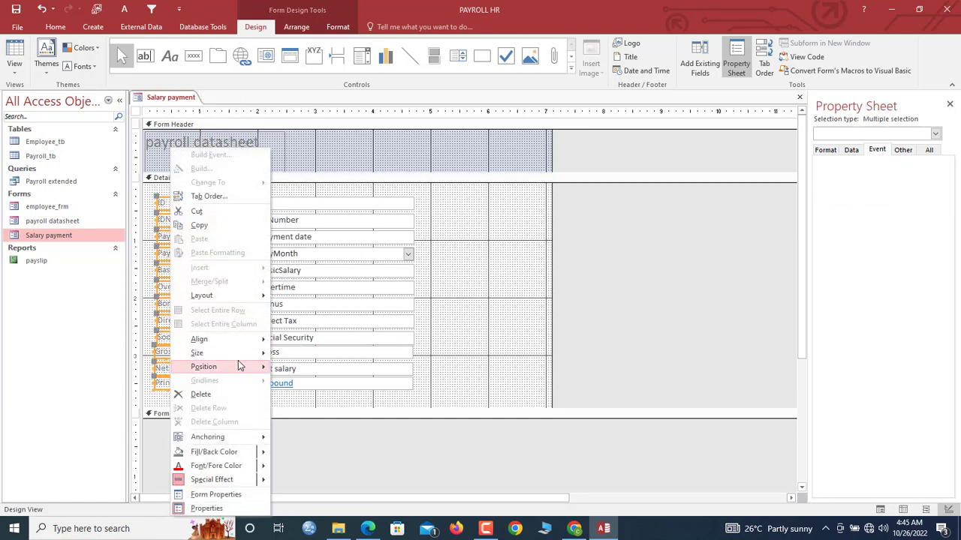
mouse_move(238, 340)
click(298, 341)
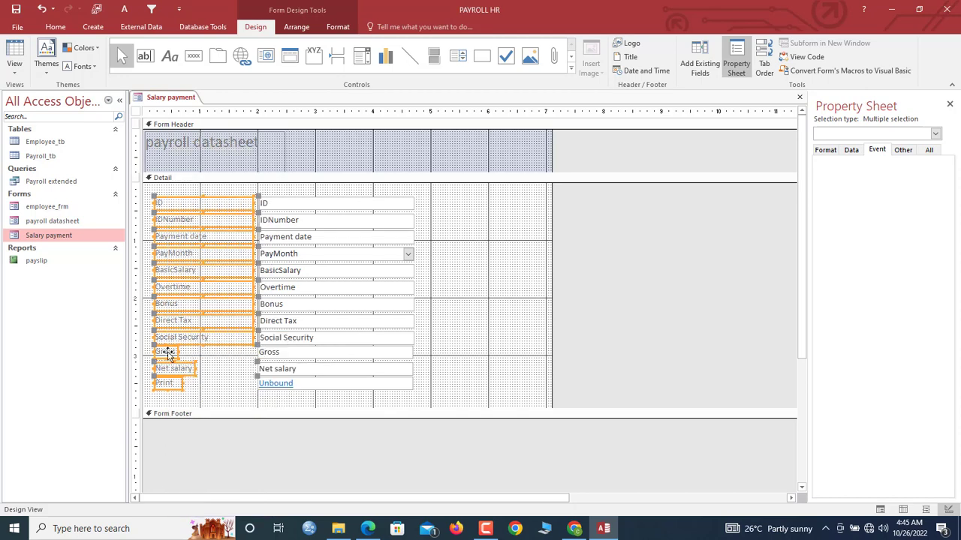
right_click(168, 353)
mouse_move(215, 354)
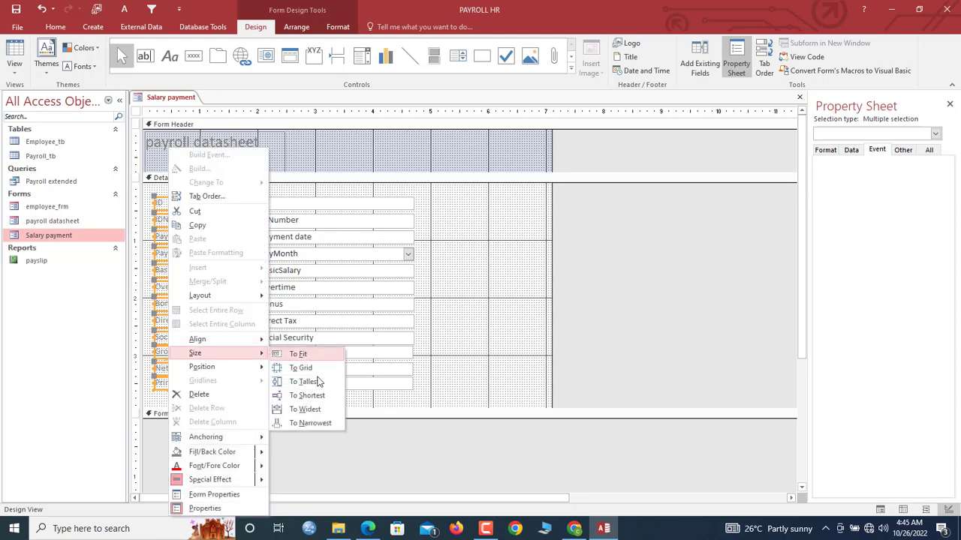
click(300, 412)
Set every control on the form to the Calibri (Detail) font at size 12.
click(442, 259)
drag(449, 212, 192, 432)
click(491, 243)
key(ctrl+a)
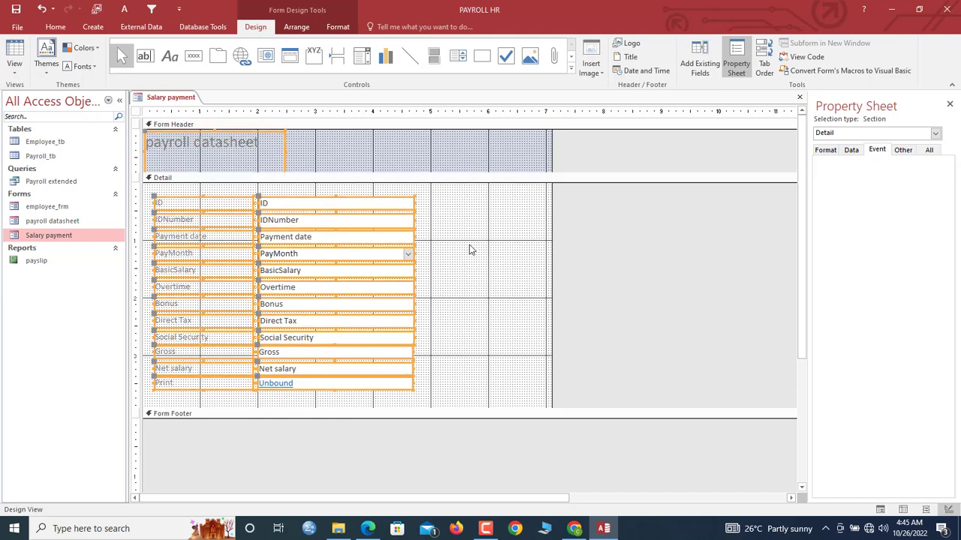
click(335, 27)
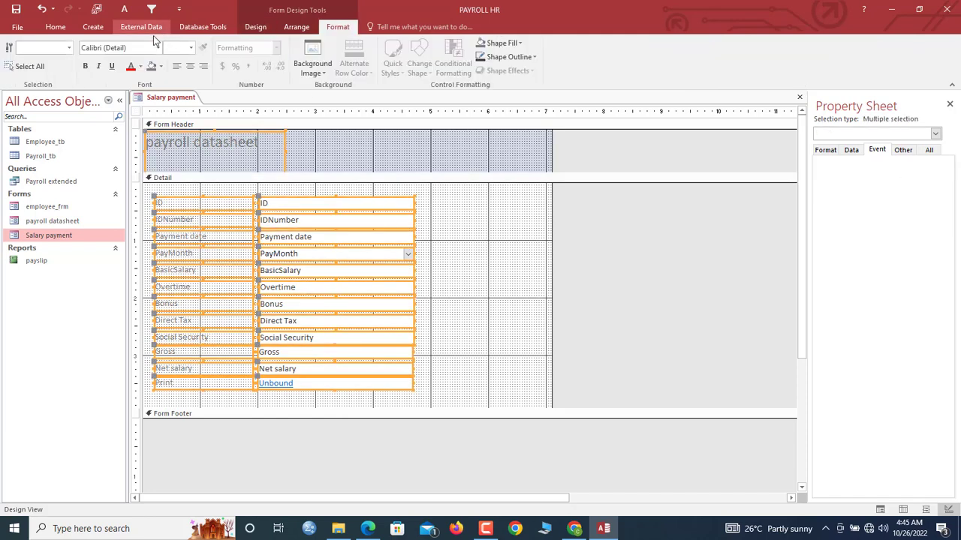
click(159, 50)
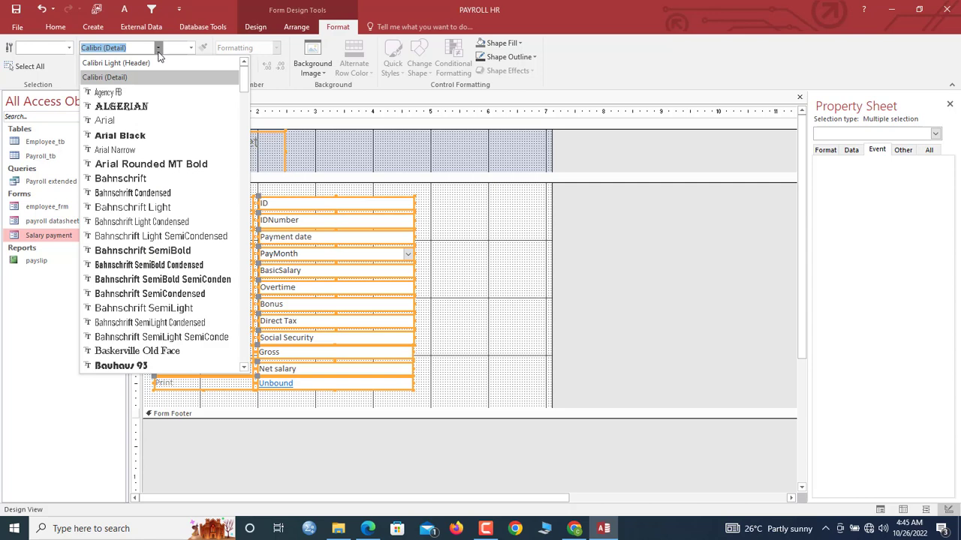
click(138, 83)
click(190, 47)
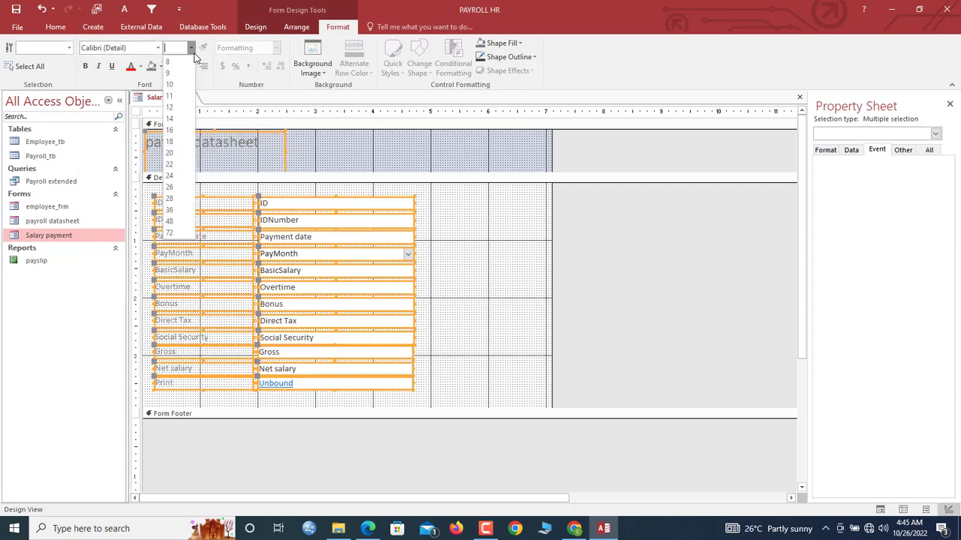
click(187, 109)
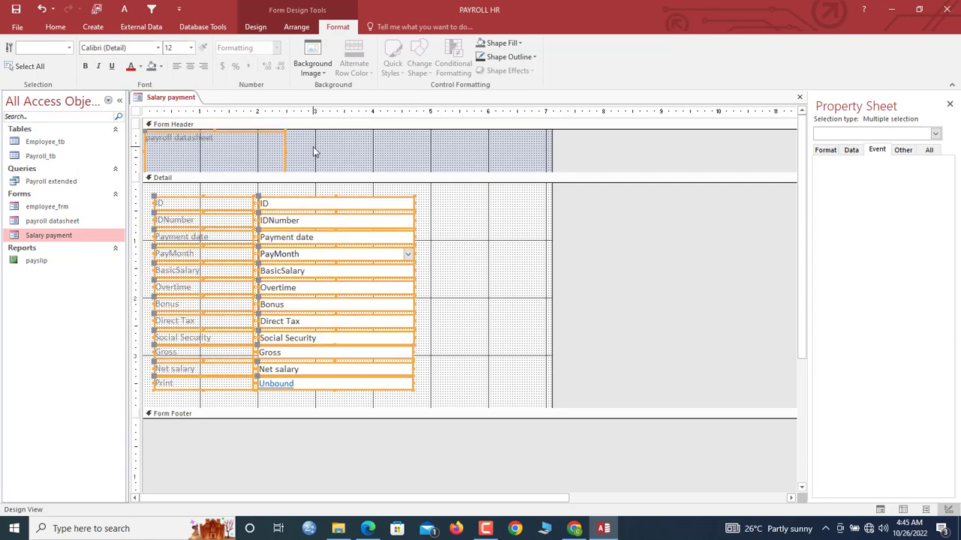
Delete the payroll datasheet title from the Form Header and reduce the header's height slightly.
click(240, 146)
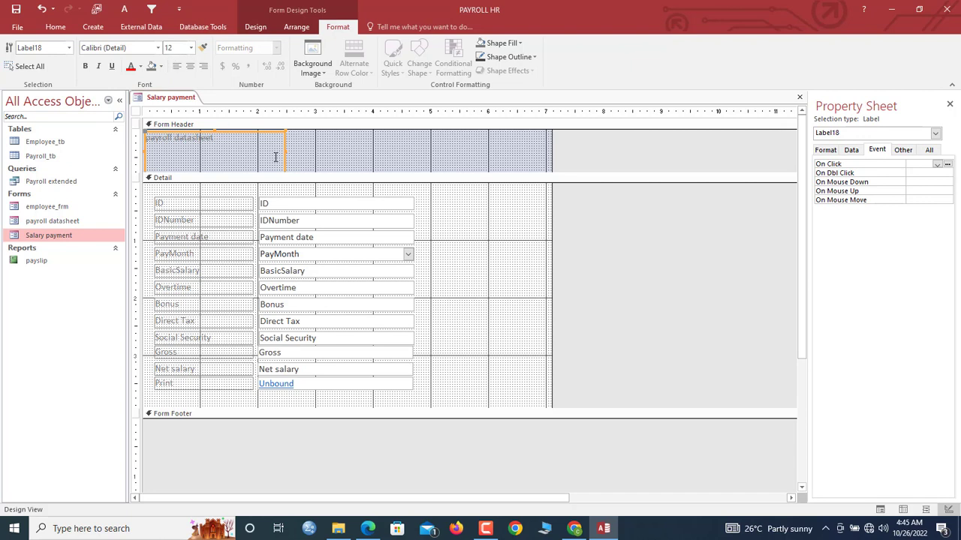
key(Delete)
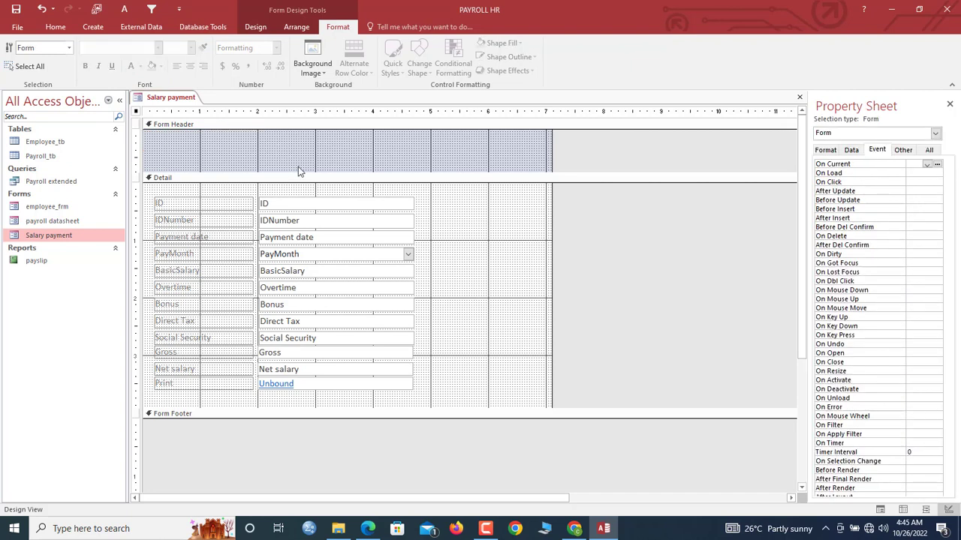
drag(296, 172, 294, 162)
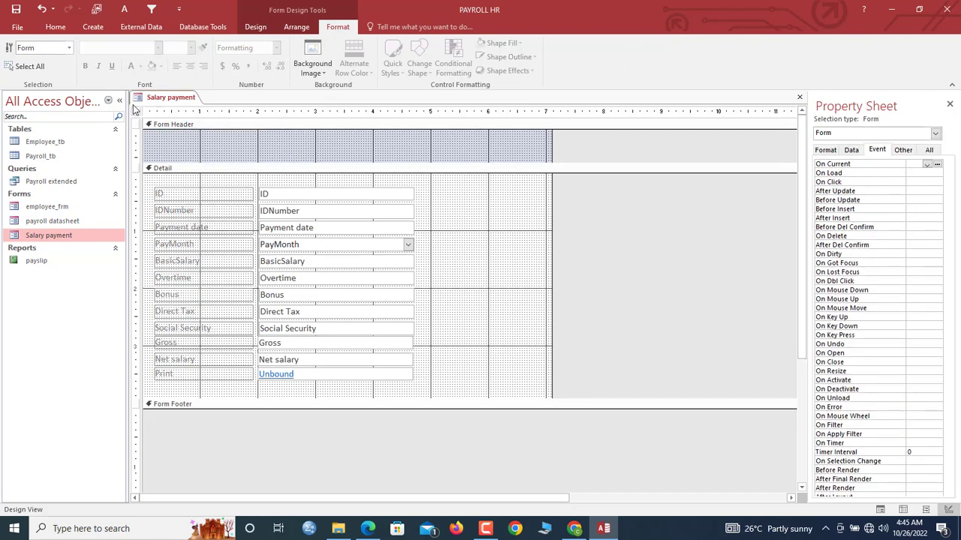
Change the form's Caption property to Salary payment.
click(825, 150)
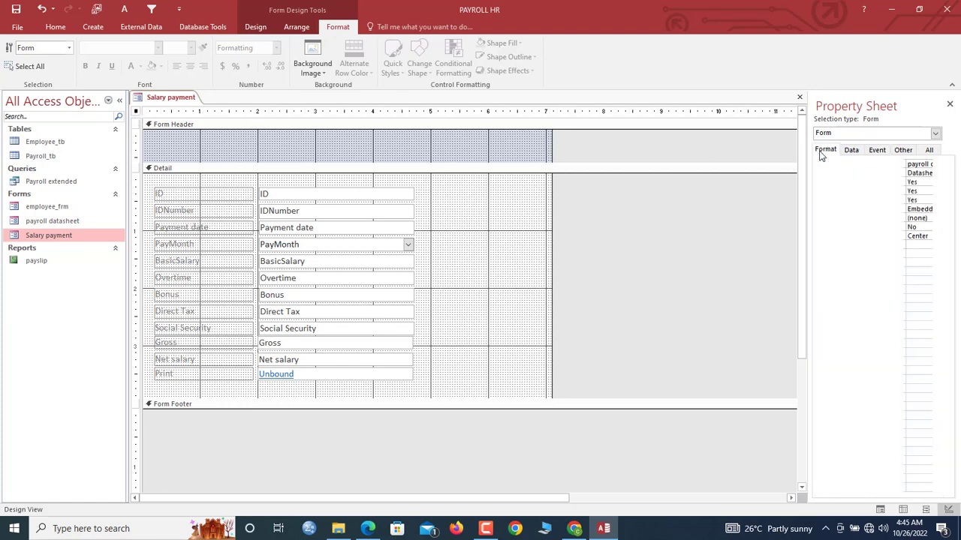
click(910, 164)
drag(904, 166, 883, 168)
text(Salary payment)
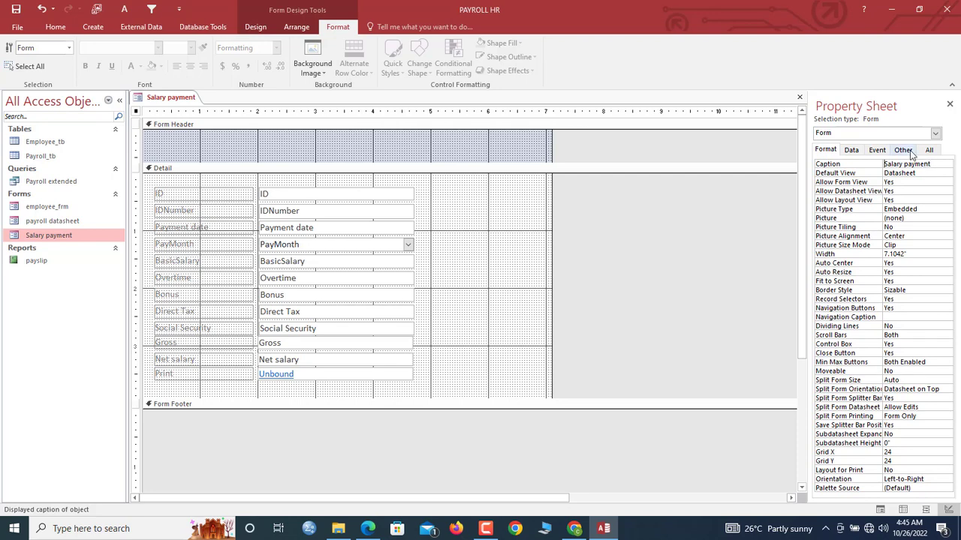
Set the font color of all labels and text boxes in the Detail section to black.
drag(459, 189, 150, 400)
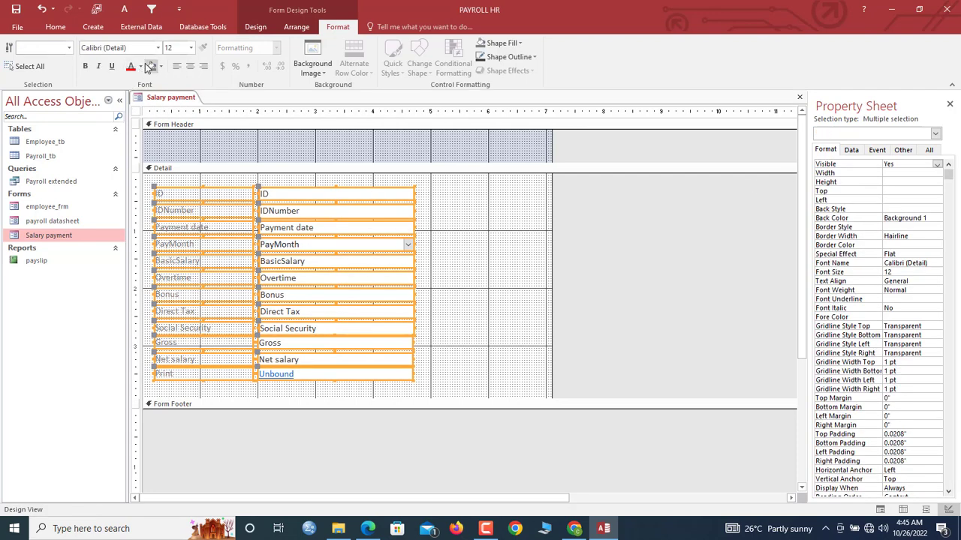
click(140, 66)
click(141, 107)
Give all the text boxes in the Detail section a black outline.
click(444, 205)
drag(429, 181, 356, 382)
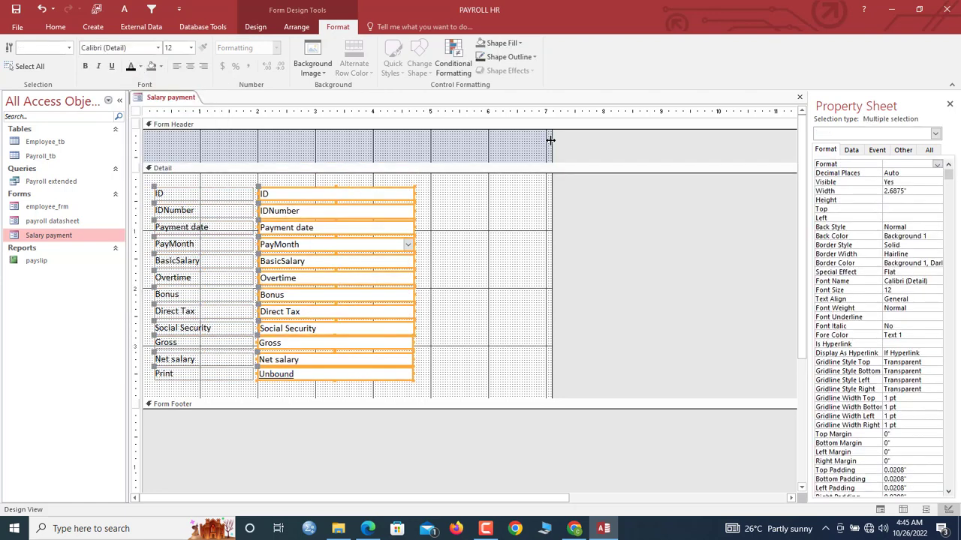
click(507, 57)
click(490, 98)
click(467, 252)
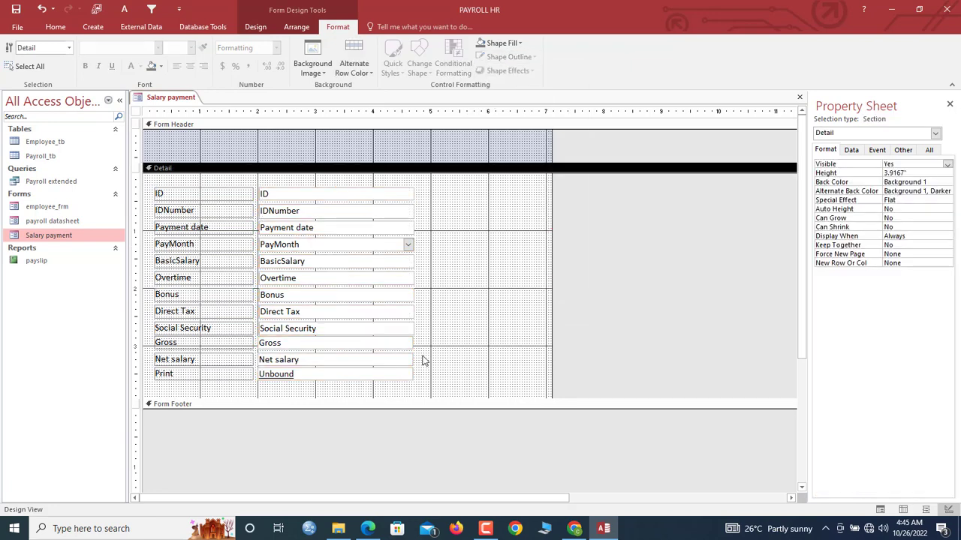
Nudge the Print field down slightly to space it from Net salary.
click(388, 373)
key(Down)
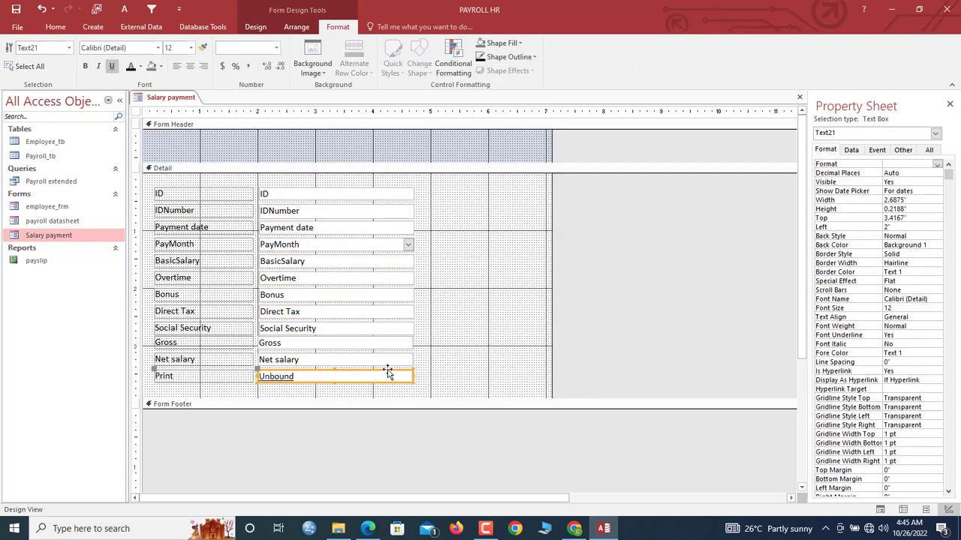
click(445, 327)
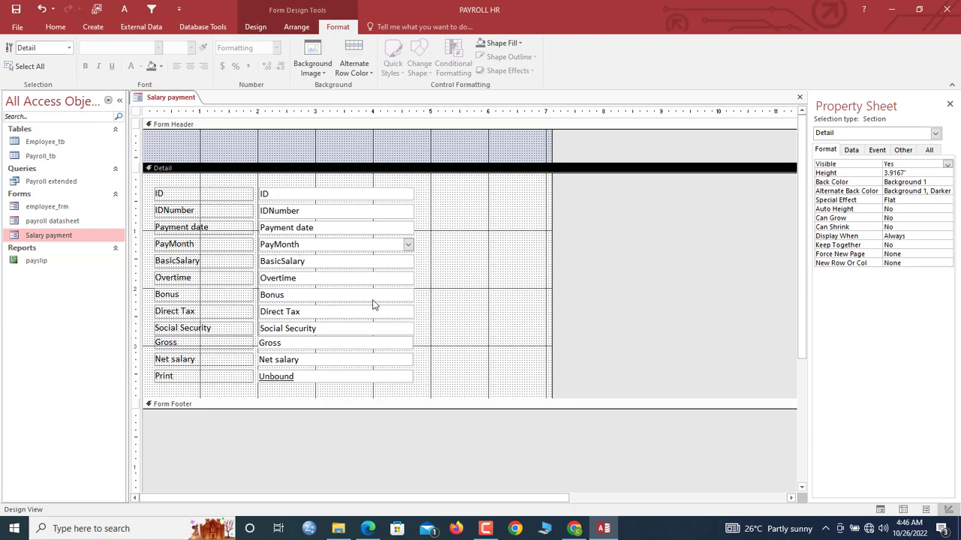
Shift BasicSalary and all fields below it down to open a gap beneath PayMonth.
drag(430, 260, 198, 415)
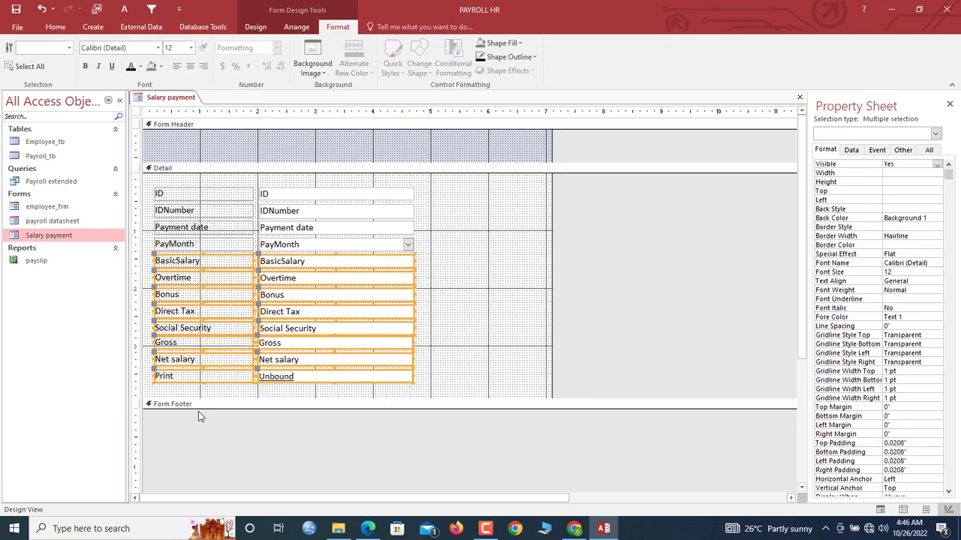
key(Down)
key(Down)
key(Down)
key(Down)
key(Down)
key(Down)
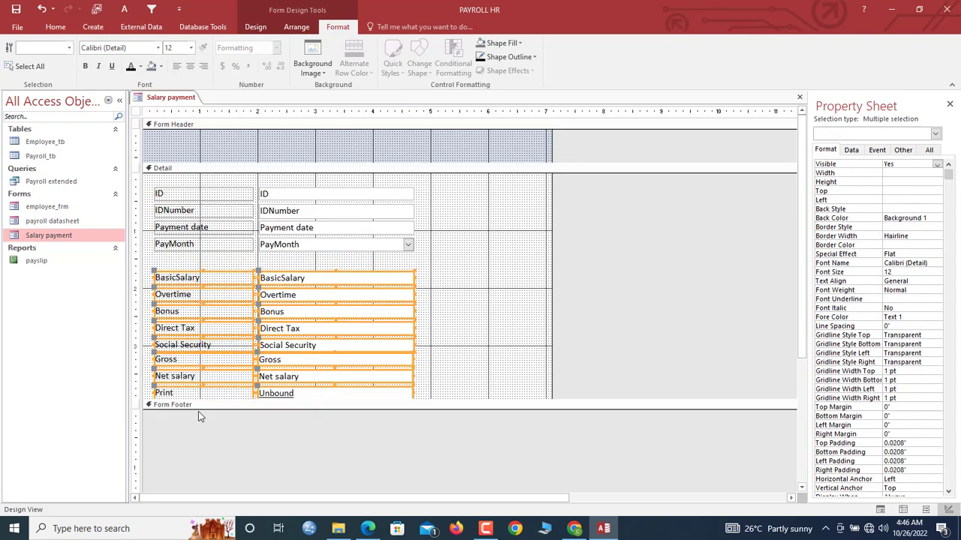
key(Up)
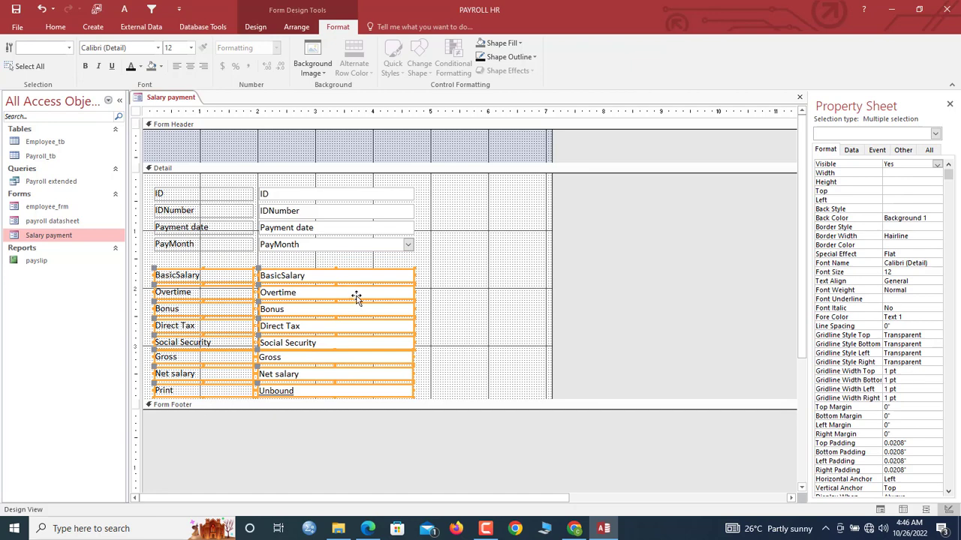
click(443, 291)
Add an EARNINGS heading label in the gap between PayMonth and BasicSalary.
click(256, 27)
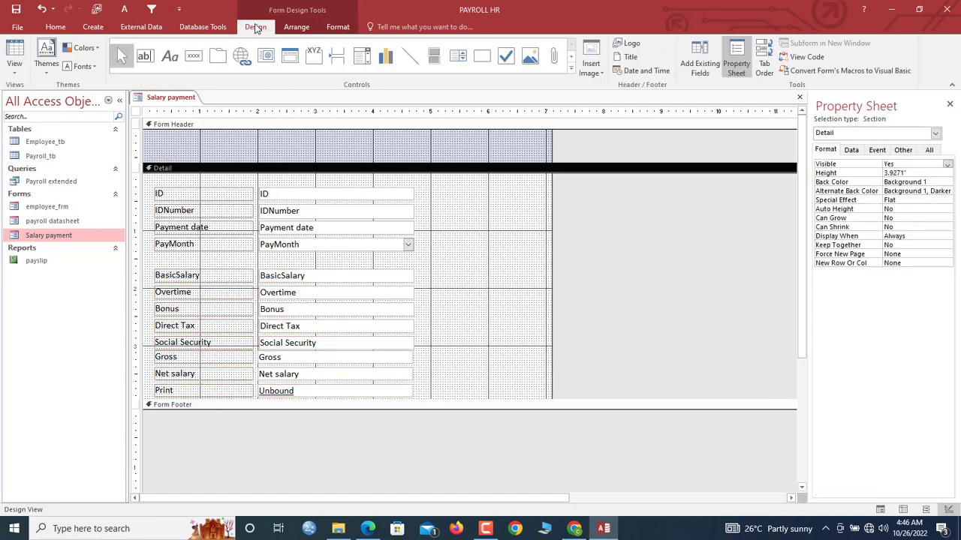
click(169, 56)
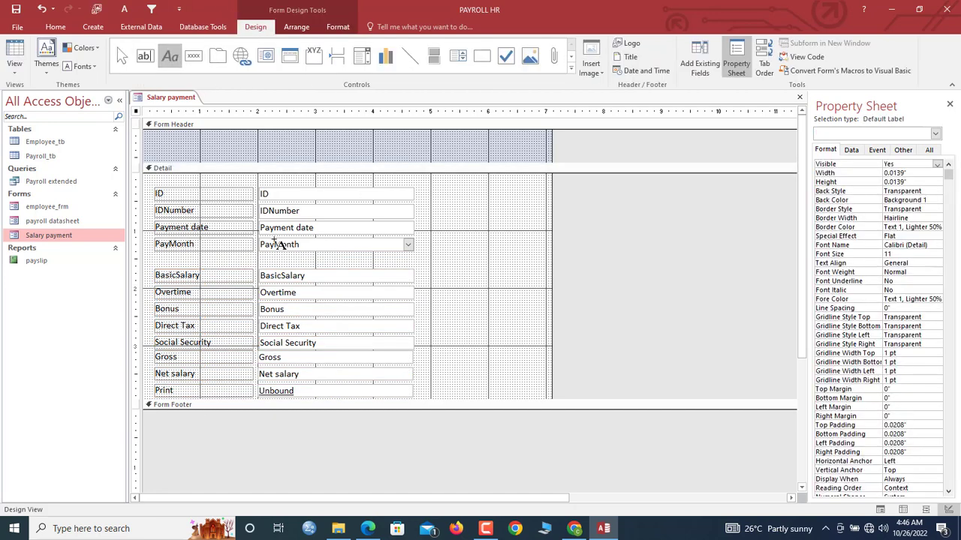
drag(204, 254, 317, 269)
key(Caps_Lock)
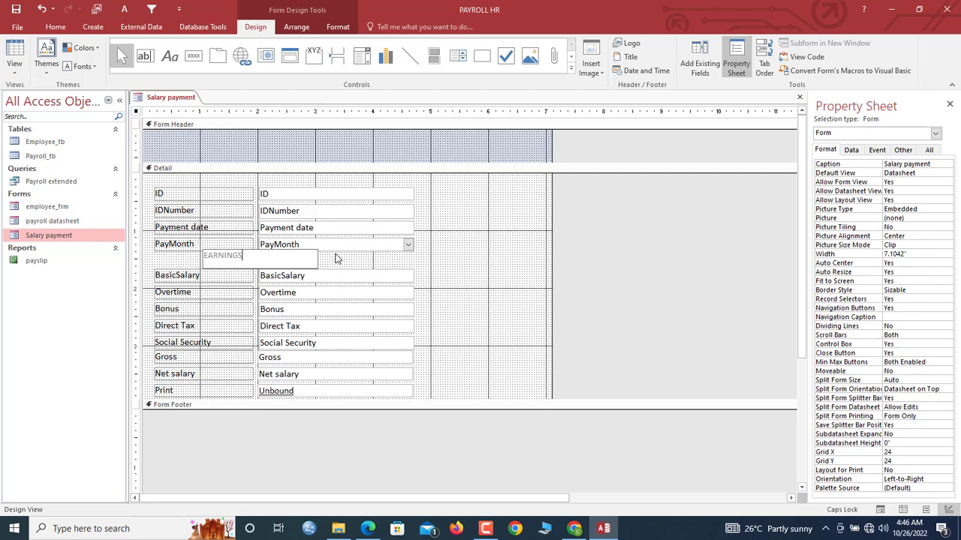
key(Return)
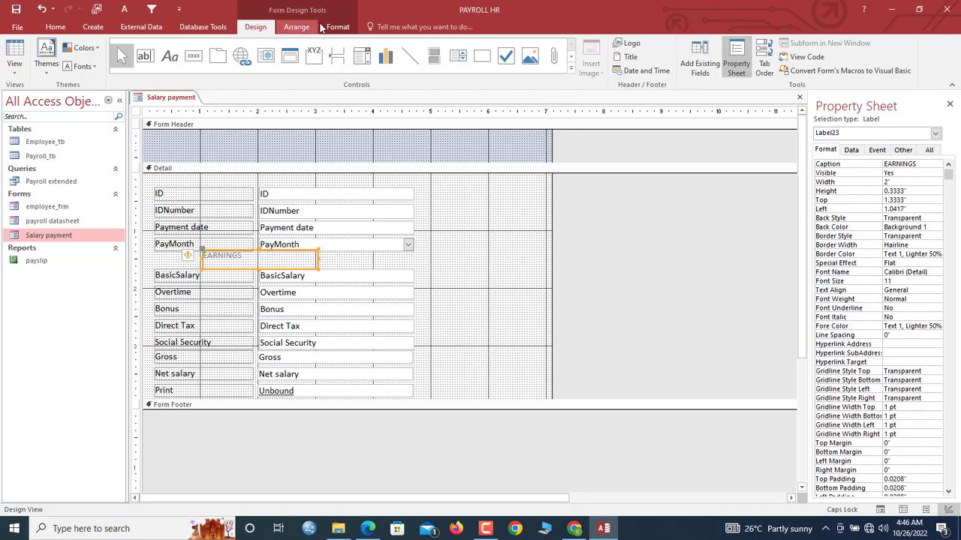
Set the EARNINGS heading to font size 20 and center its text.
click(339, 28)
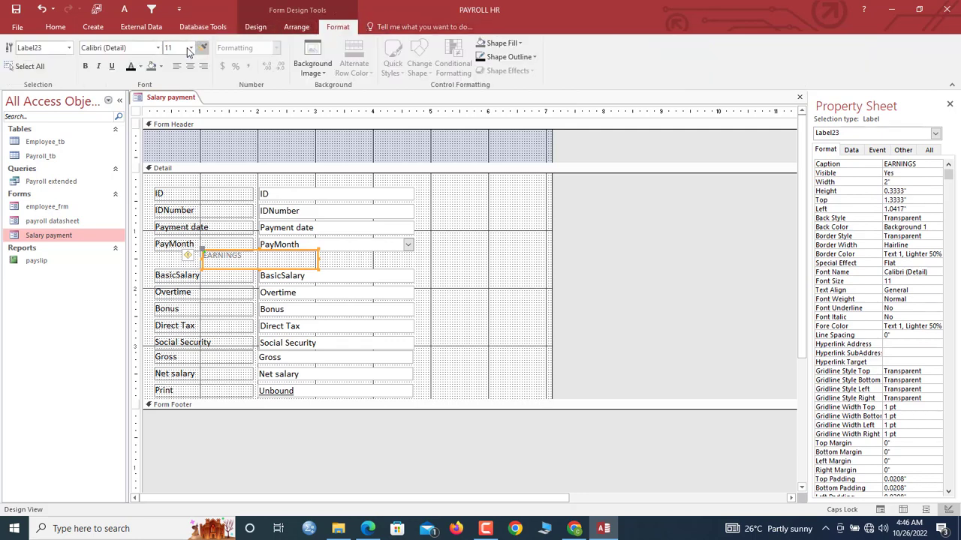
click(192, 48)
click(192, 48)
click(192, 48)
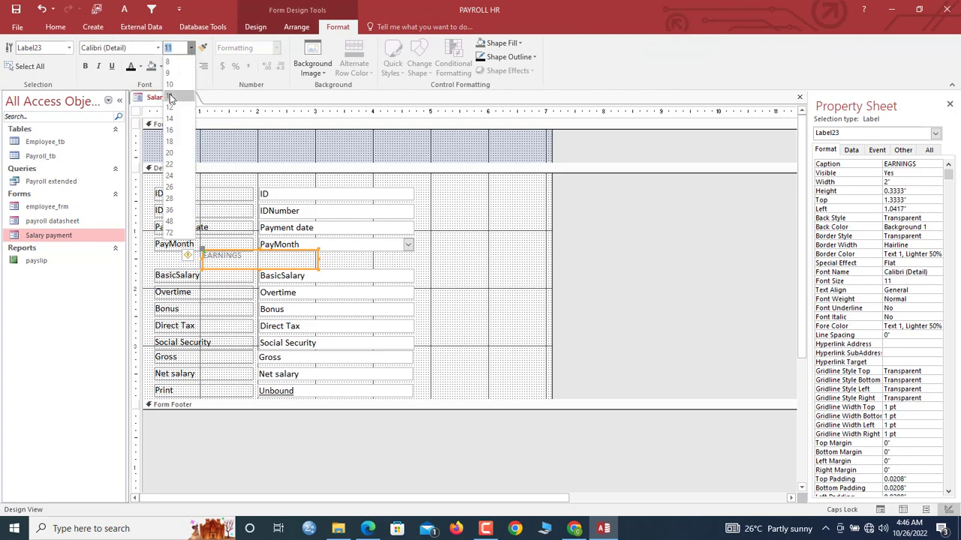
click(171, 152)
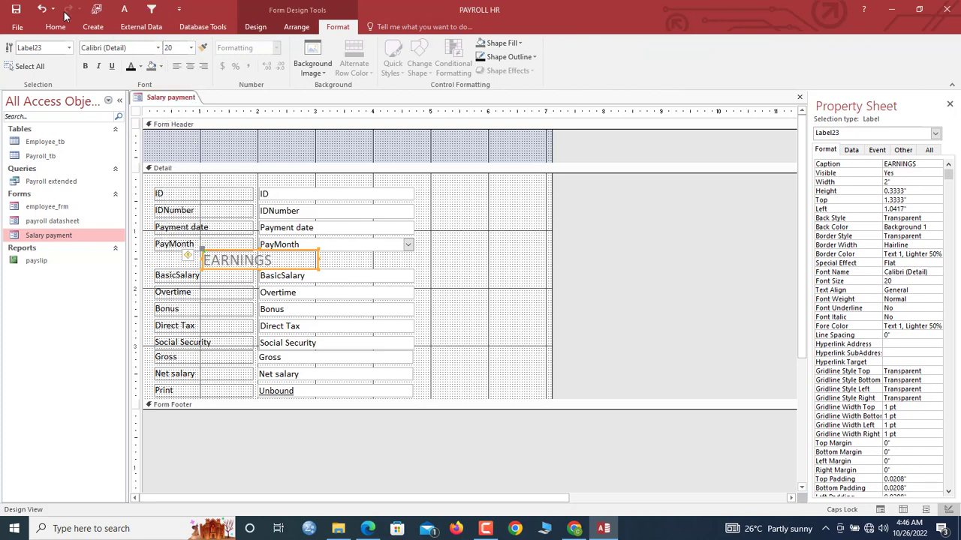
click(190, 66)
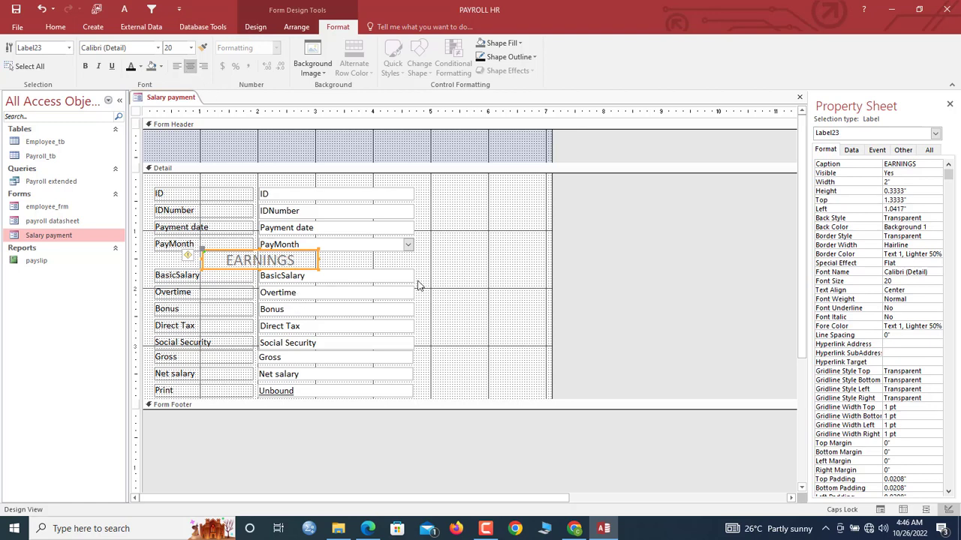
click(448, 330)
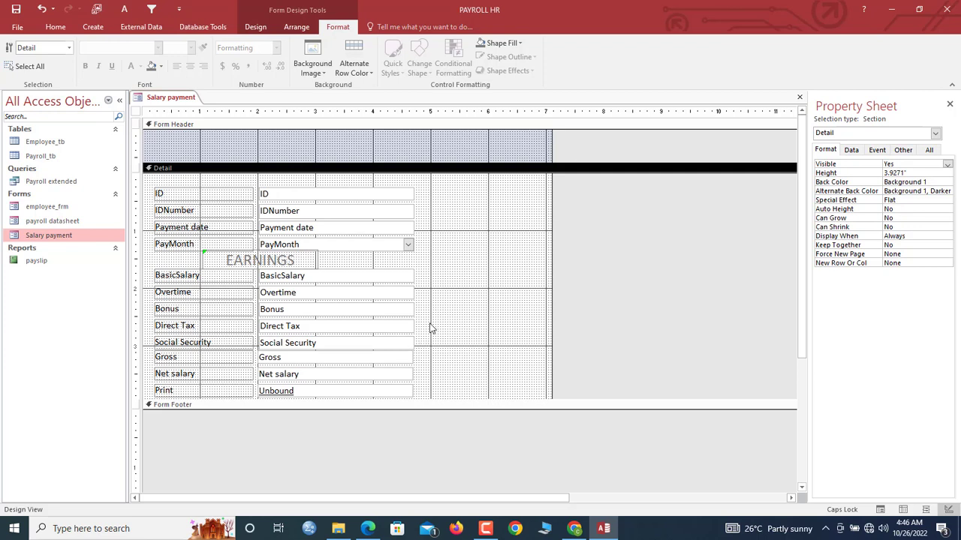
Shift Direct Tax and all fields below it down to open a gap beneath Bonus.
drag(432, 330, 237, 406)
key(Down)
key(Down)
key(Down)
key(Down)
key(Down)
key(Down)
key(Down)
key(Up)
Set the font size of the EARNINGS heading to 18.
click(275, 261)
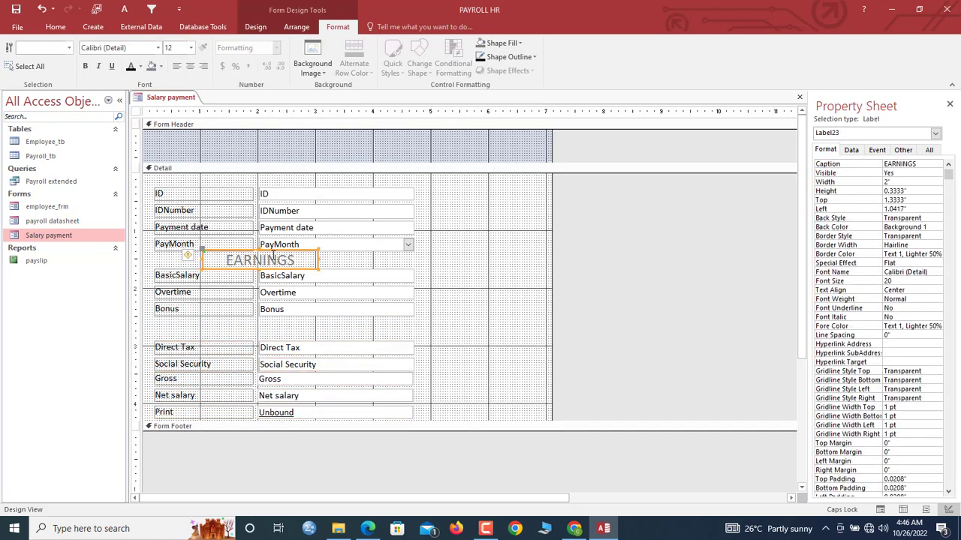
click(193, 48)
click(177, 141)
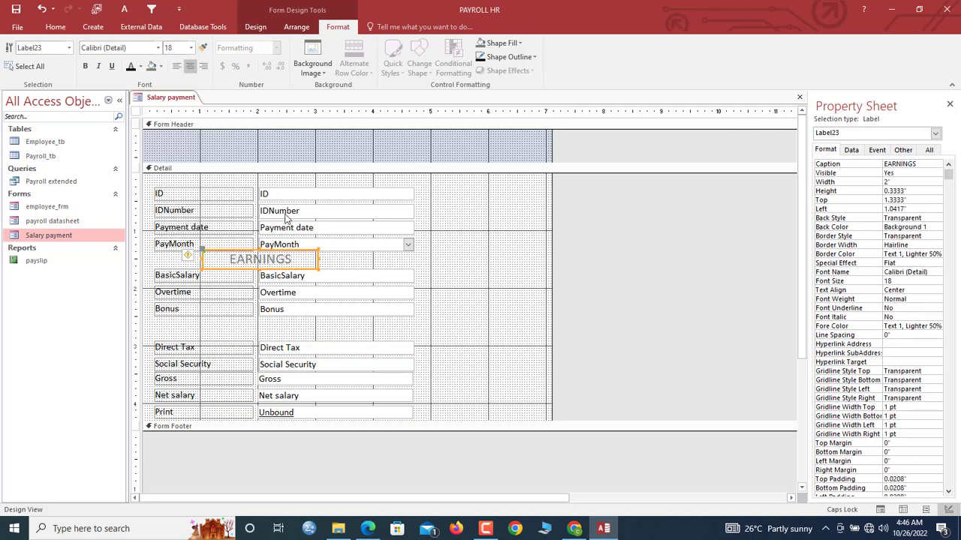
click(608, 324)
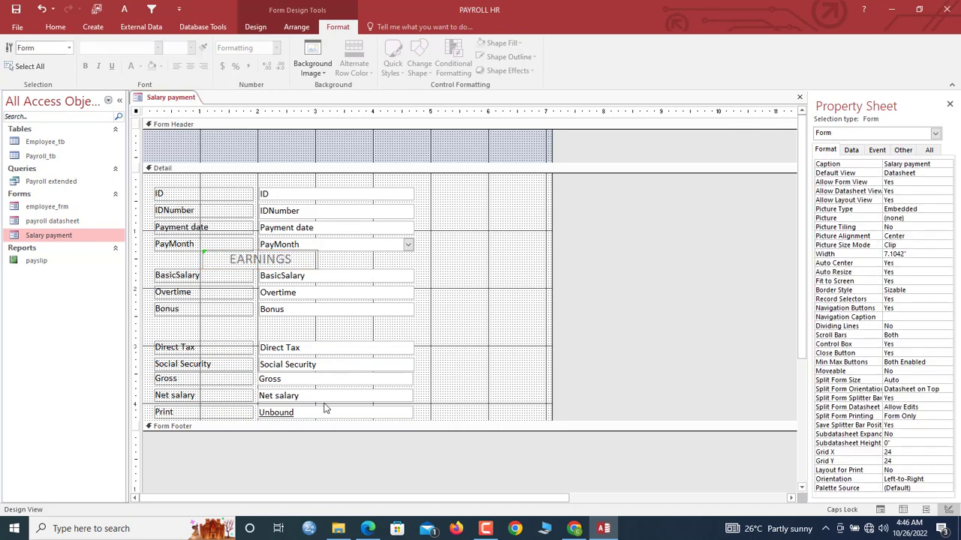
click(474, 279)
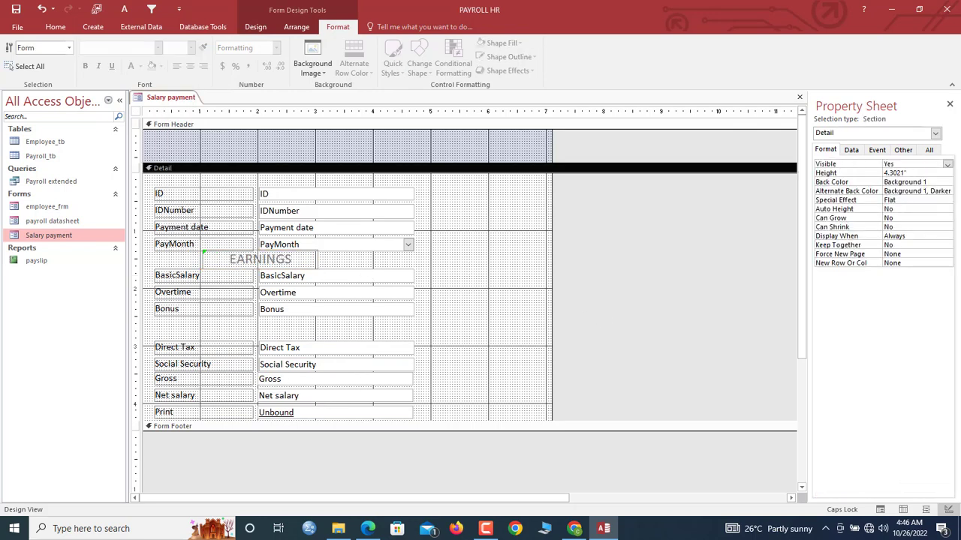
Add the existing Arrears field to the form in the gap beneath Bonus.
click(263, 27)
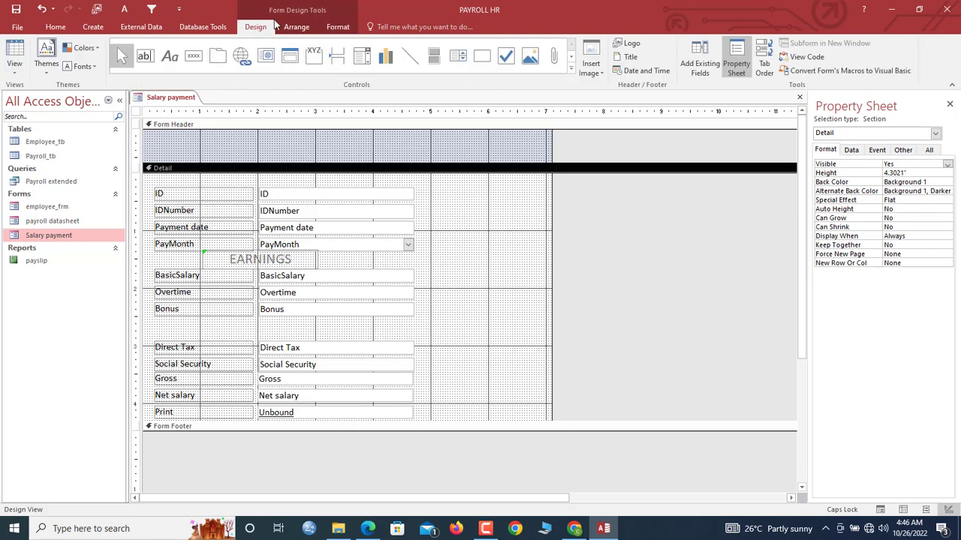
click(709, 70)
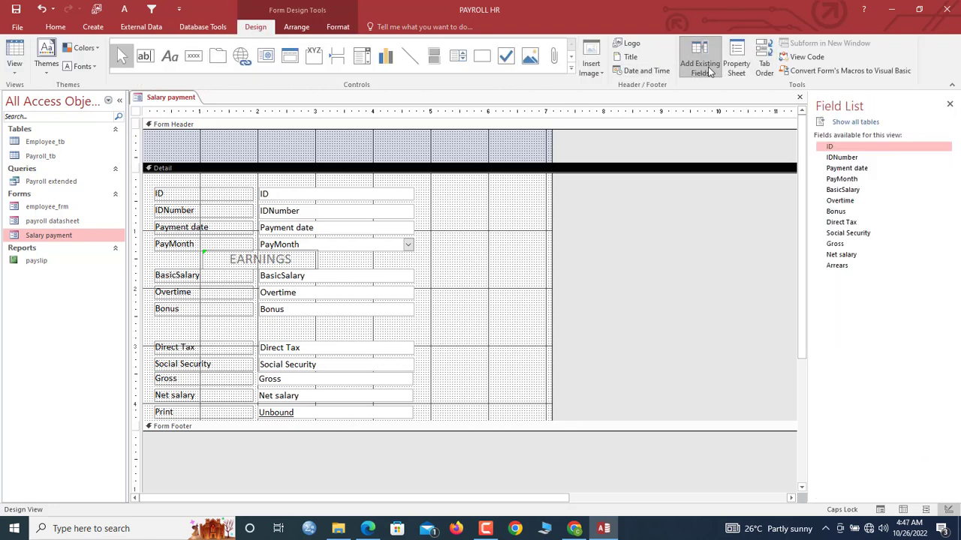
click(839, 267)
drag(839, 269, 290, 325)
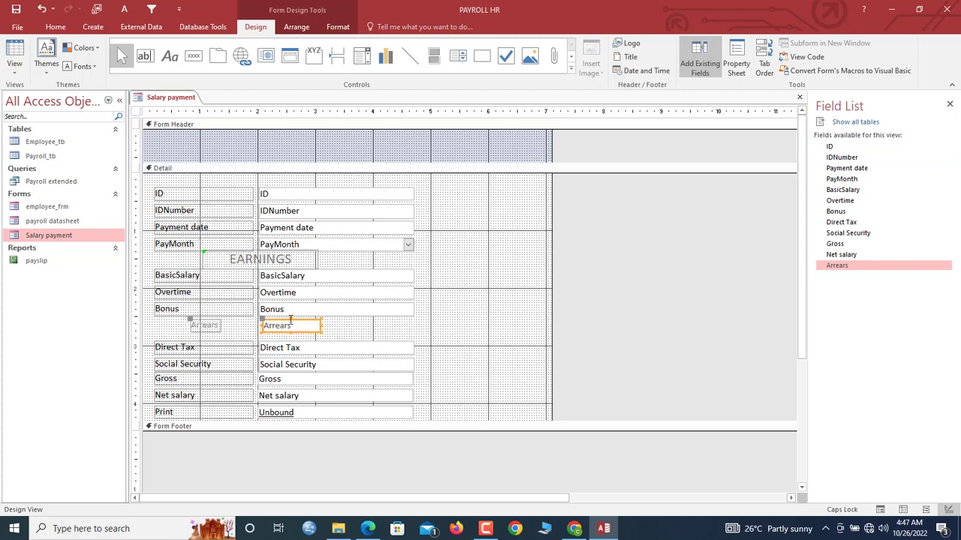
Align the Arrears text box to the left edge of the Bonus text box.
shift+click(289, 309)
right_click(288, 309)
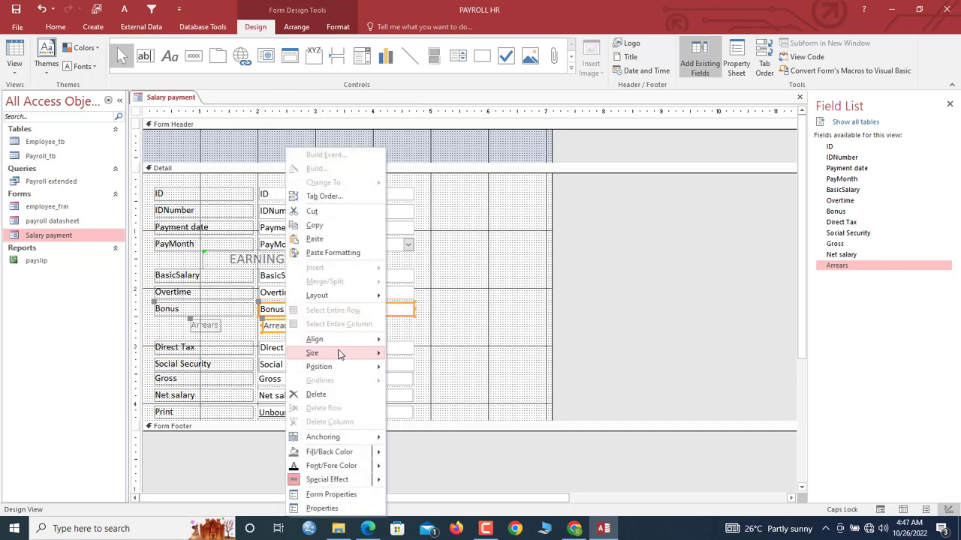
mouse_move(352, 339)
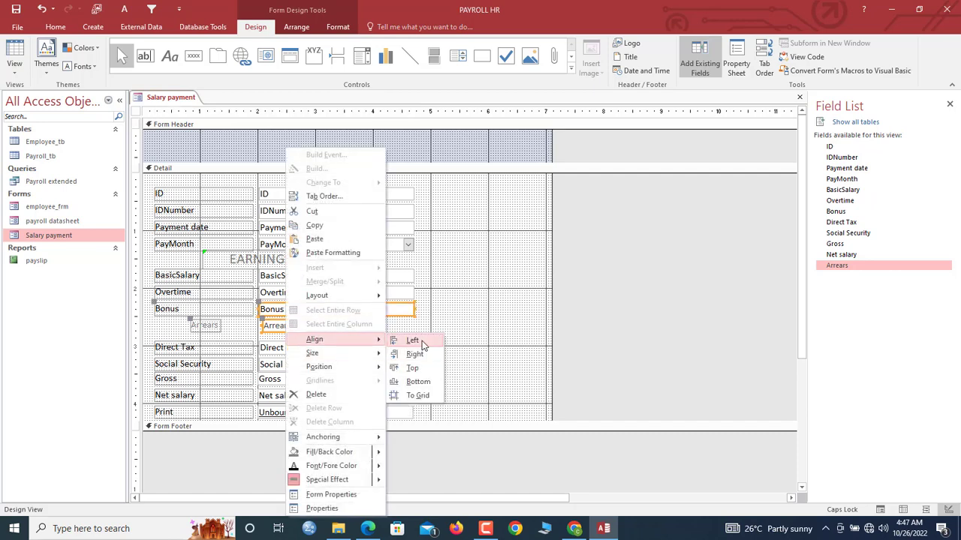
click(414, 341)
click(316, 333)
click(307, 325)
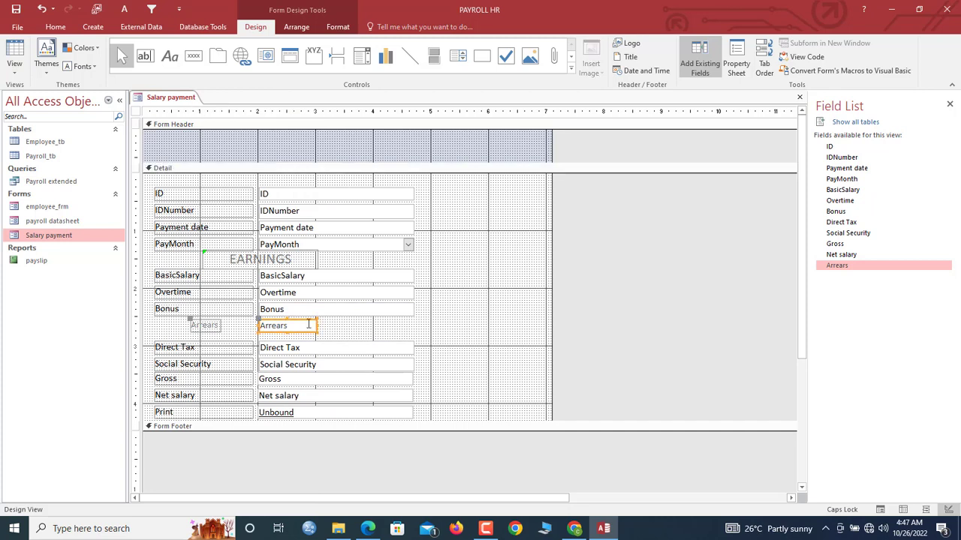
Size the BasicSalary, Overtime, Bonus and Arrears text boxes to the widest.
click(286, 314)
drag(292, 340, 292, 277)
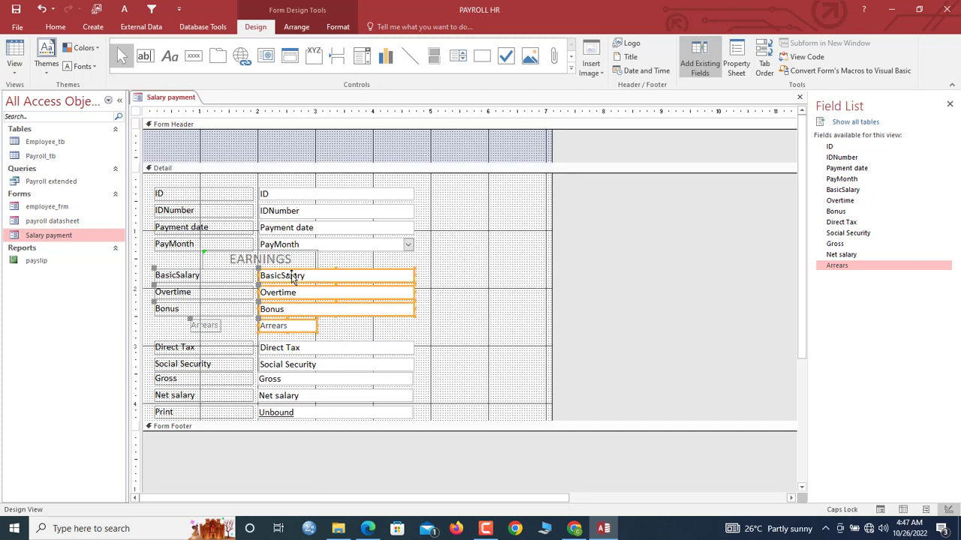
right_click(305, 328)
mouse_move(345, 354)
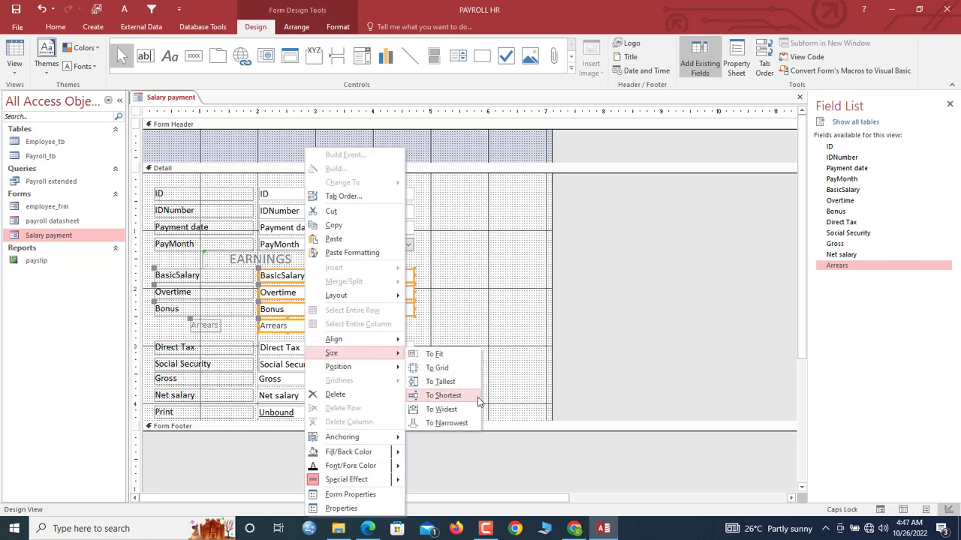
click(469, 410)
click(271, 332)
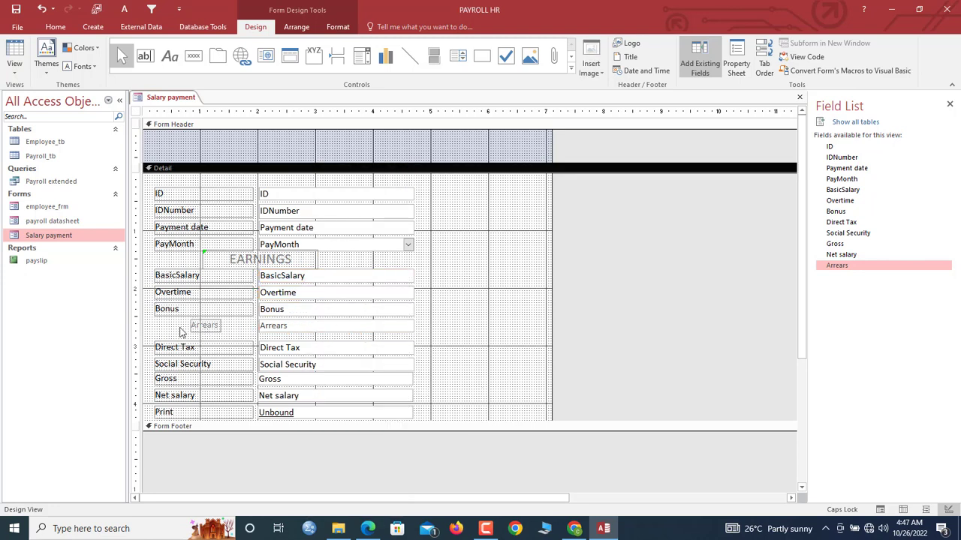
Left-align the BasicSalary, Overtime, Bonus and Arrears labels and size them to the widest.
drag(203, 341, 201, 274)
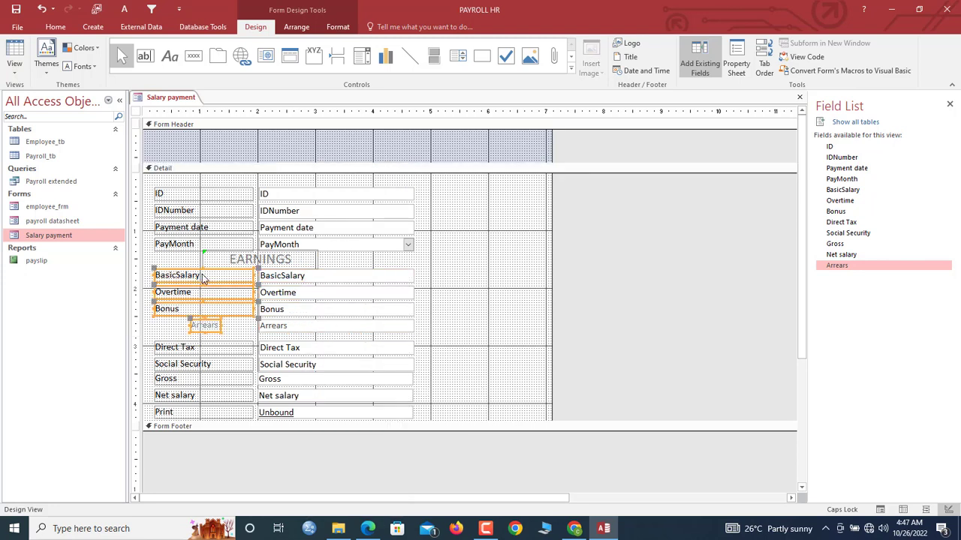
right_click(203, 276)
mouse_move(248, 339)
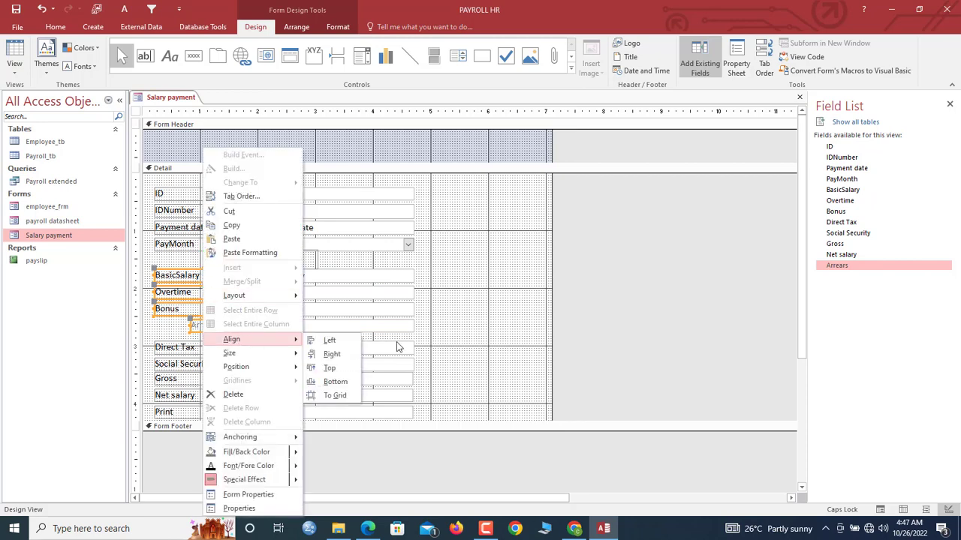
click(331, 342)
right_click(182, 328)
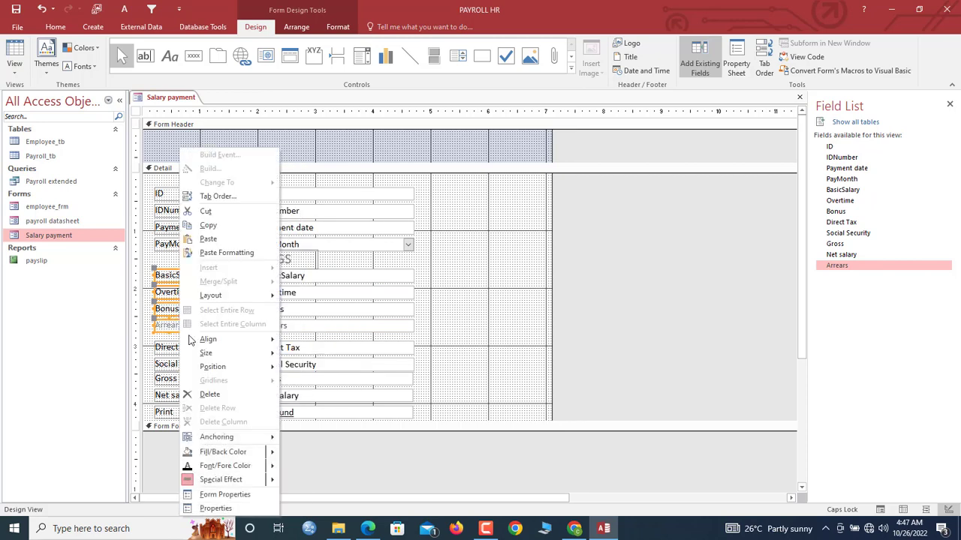
mouse_move(226, 353)
click(316, 409)
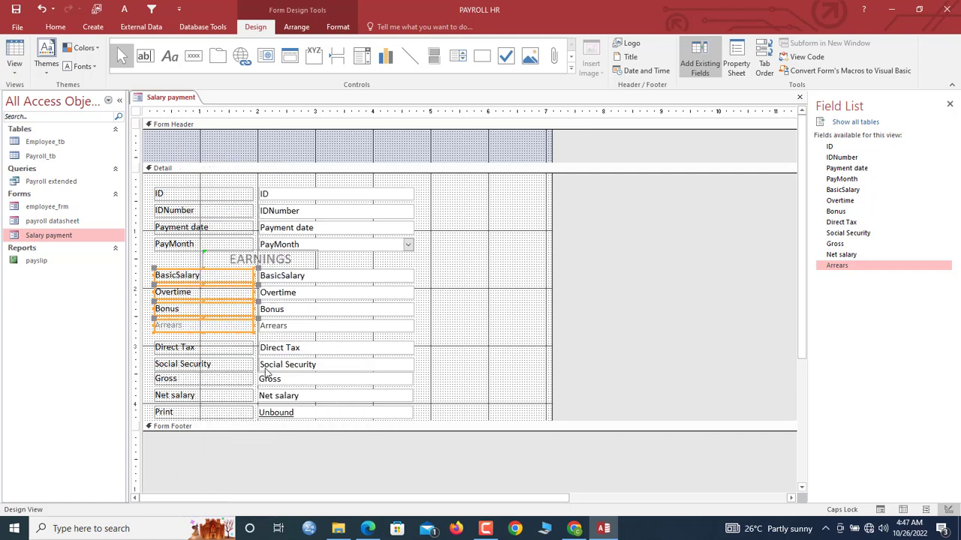
click(379, 307)
click(486, 301)
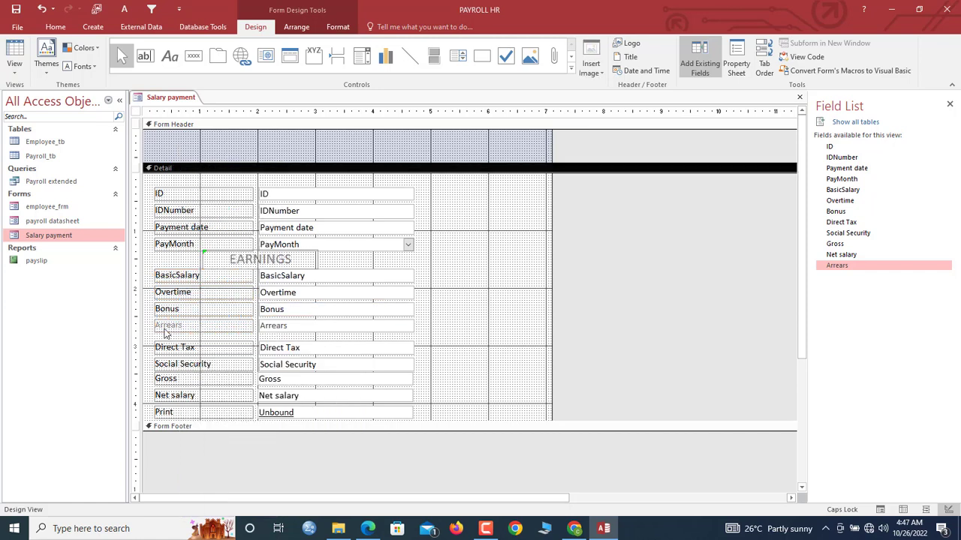
Copy the Bonus label's formatting onto the Arrears label with Format Painter.
click(336, 28)
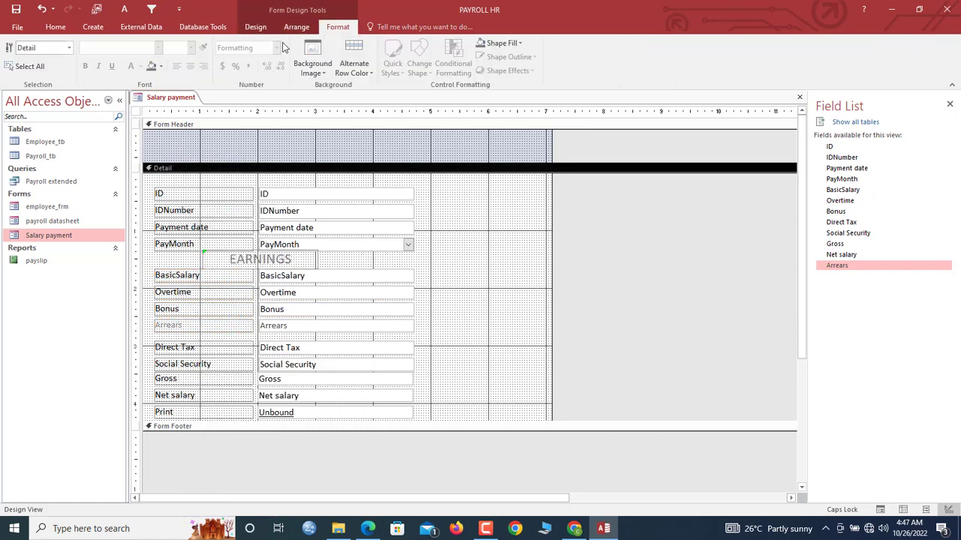
click(216, 311)
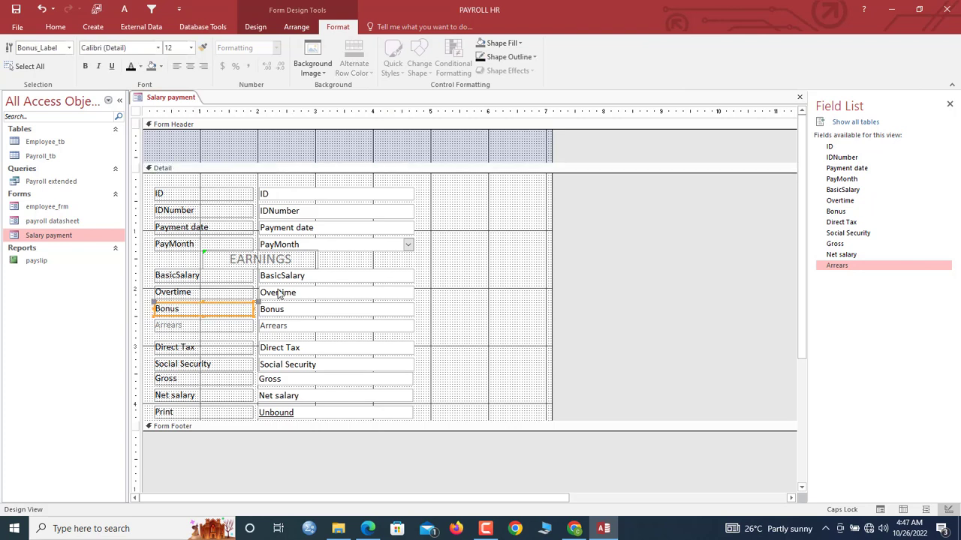
click(204, 45)
click(208, 326)
click(303, 328)
Give the BasicSalary, Overtime, Bonus and Arrears text boxes a dark blue-gray theme outline.
drag(432, 280, 387, 334)
click(509, 58)
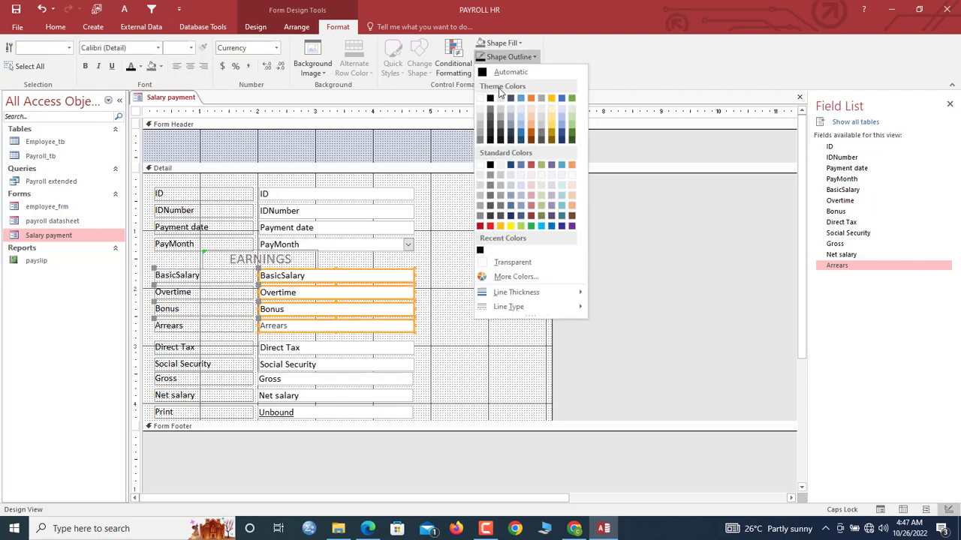
click(511, 105)
click(430, 288)
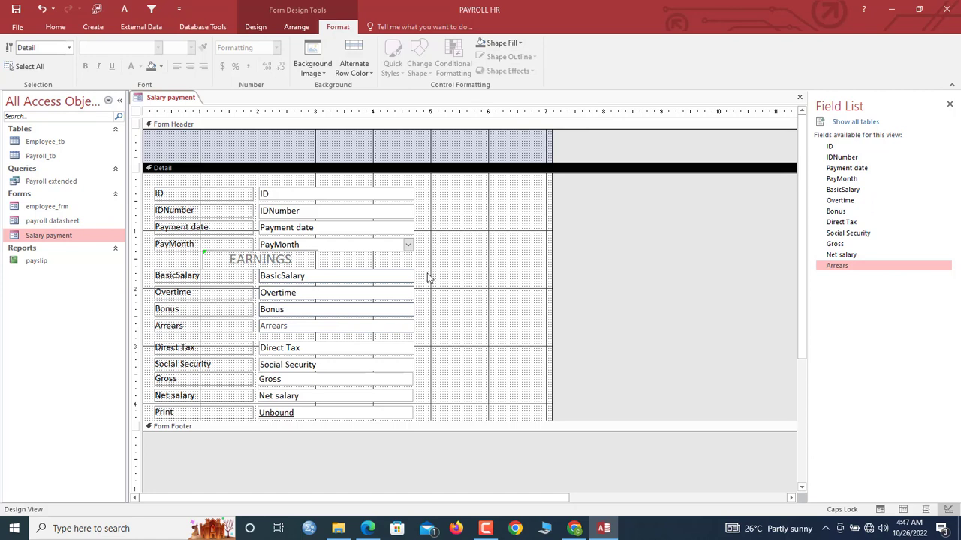
Apply the same dark blue-gray outline to the ID, IDNumber, Payment date and PayMonth boxes.
drag(433, 183, 403, 261)
click(507, 57)
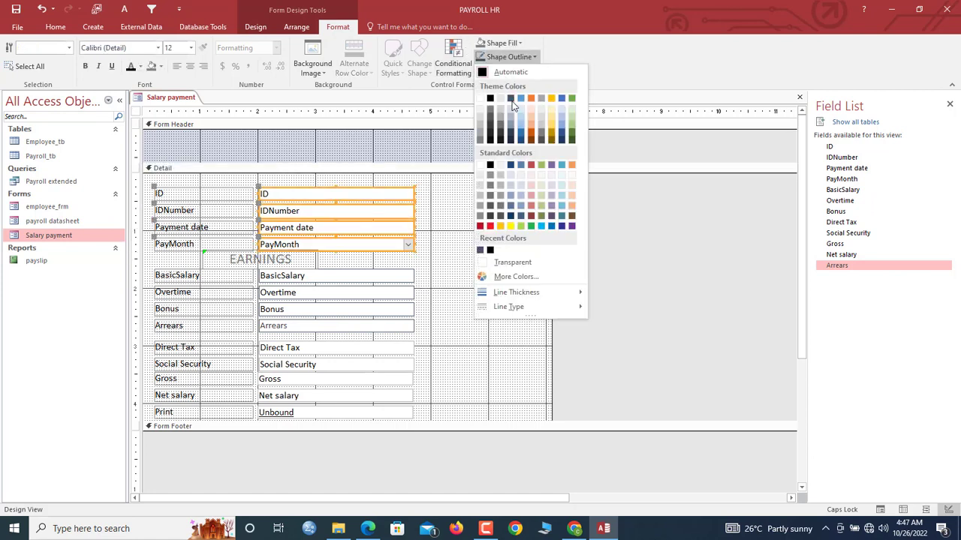
click(511, 103)
Apply the dark blue-gray outline to the text boxes from Direct Tax down to Print.
click(424, 347)
drag(428, 339, 430, 382)
click(439, 348)
drag(438, 344, 353, 429)
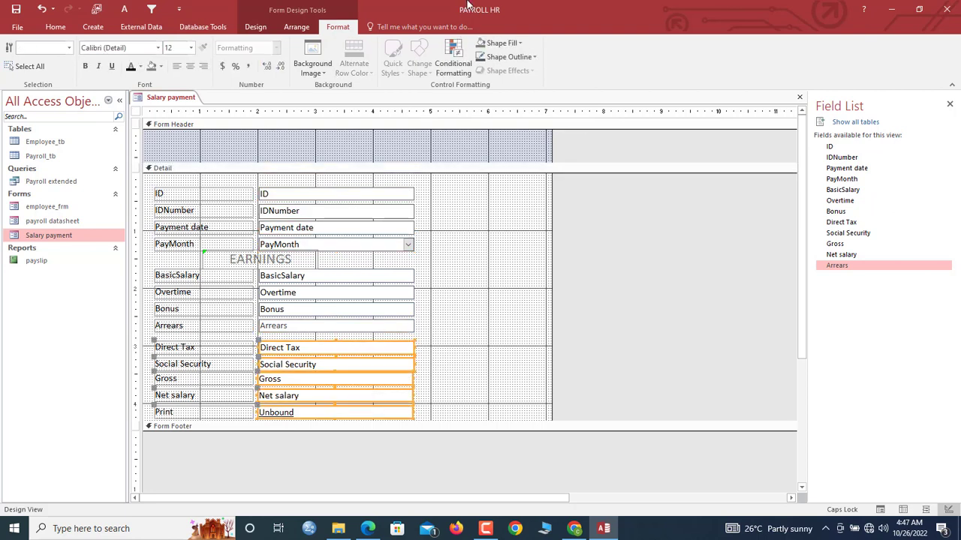
click(509, 57)
click(510, 100)
Move Direct Tax and all fields below it down to widen the gap beneath Arrears.
click(466, 350)
drag(451, 349, 233, 413)
key(Down)
key(Down)
key(Down)
key(Down)
key(Down)
key(Down)
key(Down)
key(Down)
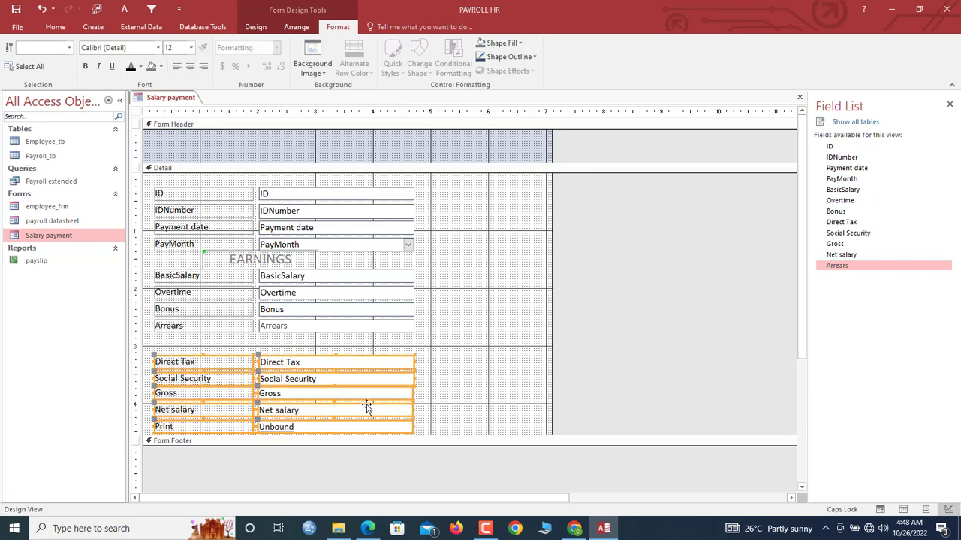
Move the Gross label and text box up to sit directly beneath Arrears.
click(502, 388)
drag(452, 392, 204, 344)
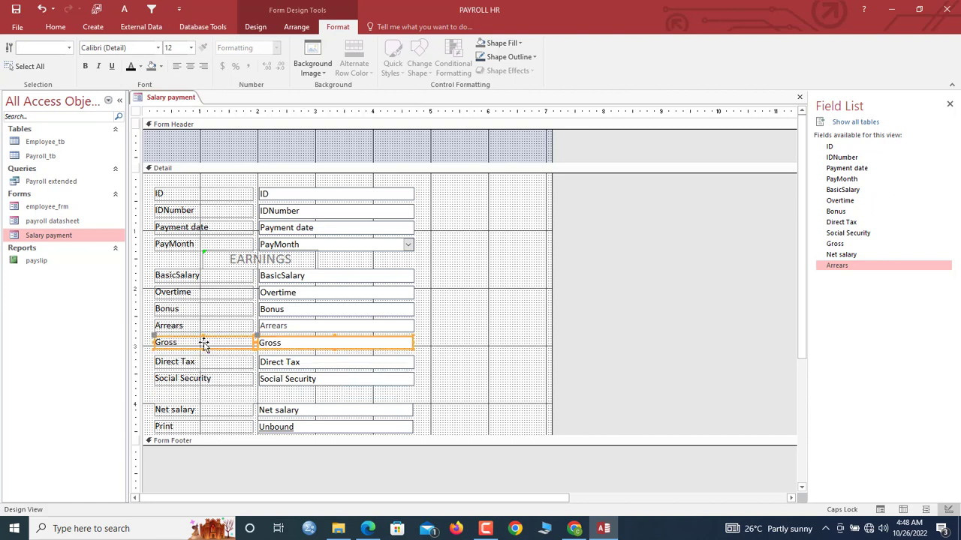
Move the Direct Tax and Social Security rows down next to Net salary, leaving a gap beneath Gross.
click(467, 368)
drag(422, 363, 234, 383)
key(Down)
key(Down)
key(Down)
key(Down)
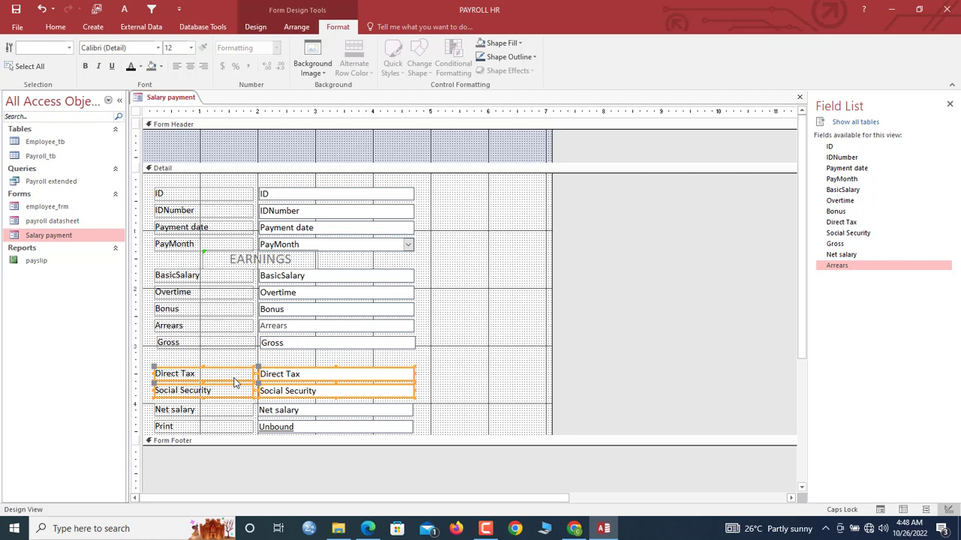
key(Down)
click(267, 356)
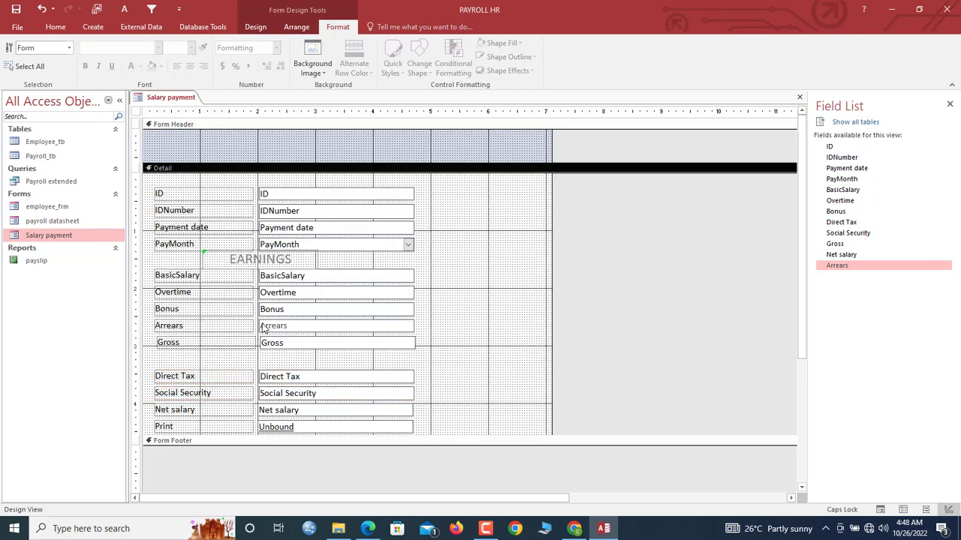
Duplicate the EARNINGS heading, place the copy between Gross and Direct Tax, and change its text to DEBITS.
click(269, 261)
key(ctrl+c)
key(ctrl+v)
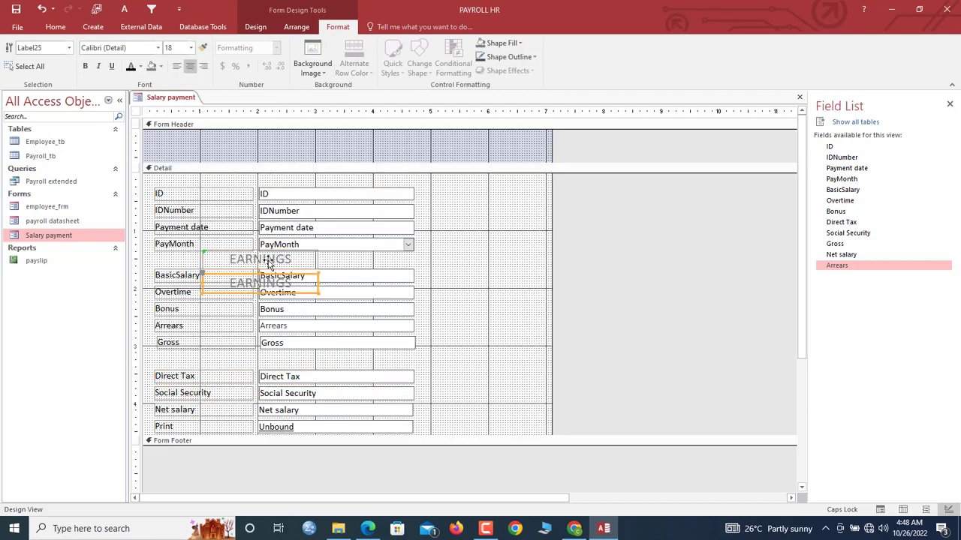
drag(251, 295, 245, 366)
click(271, 358)
double_click(271, 358)
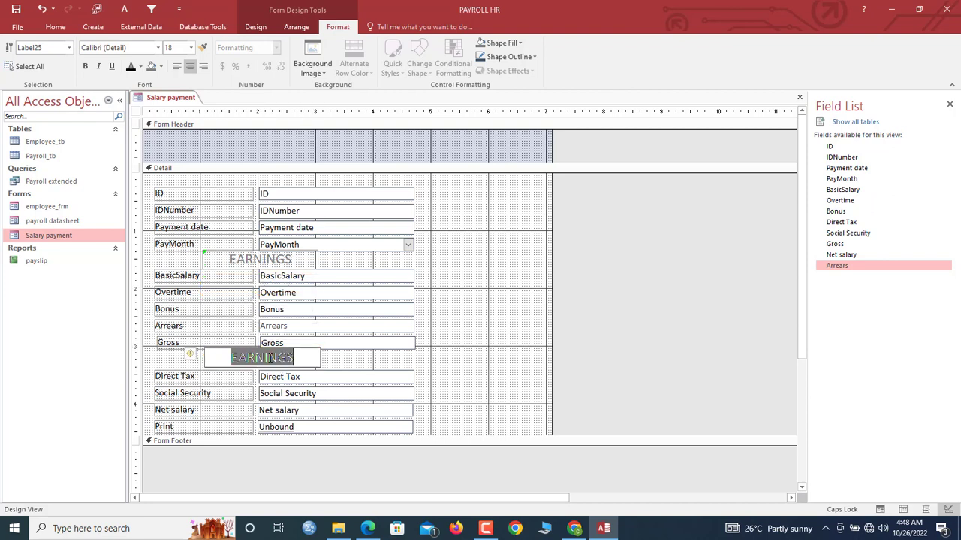
text(debits)
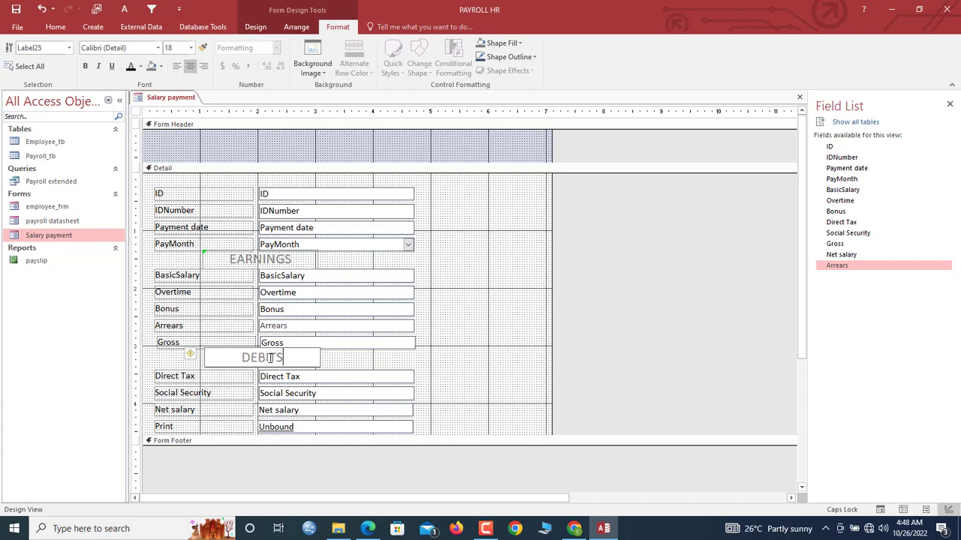
click(353, 348)
click(337, 363)
click(351, 365)
Set the font color of the EARNINGS and DEBITS headings to the blue theme color.
click(304, 365)
shift+click(239, 261)
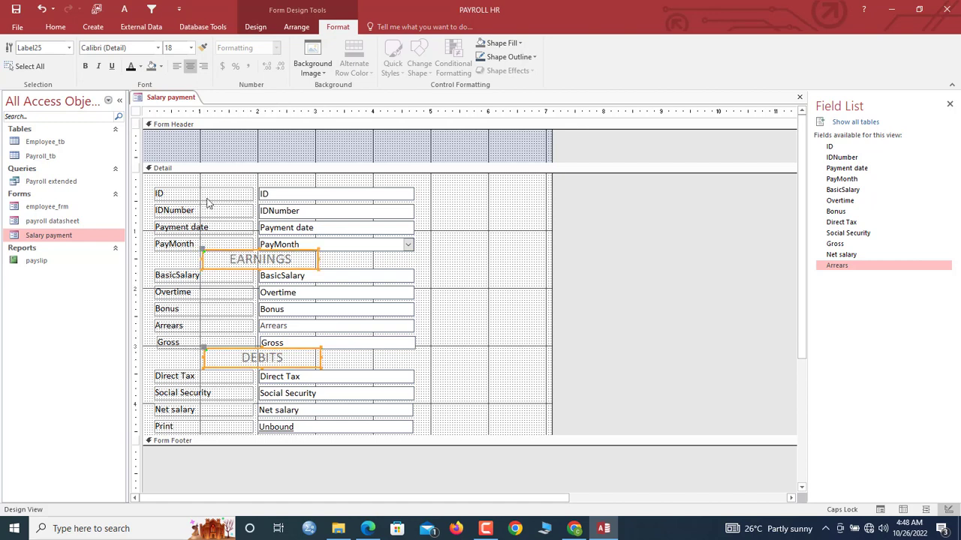
click(143, 67)
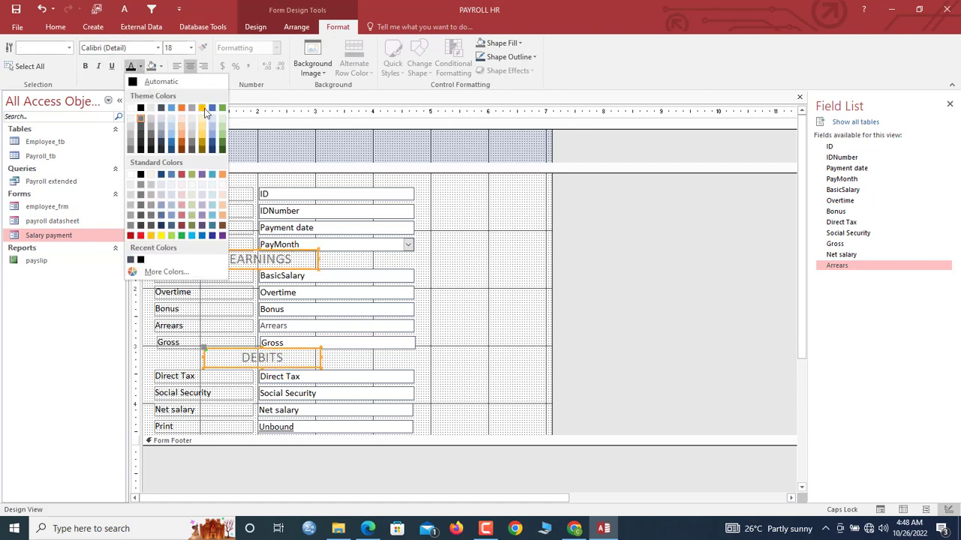
click(210, 113)
Fill the Form Header and Detail sections with a light gray shade of Background 1.
double_click(241, 155)
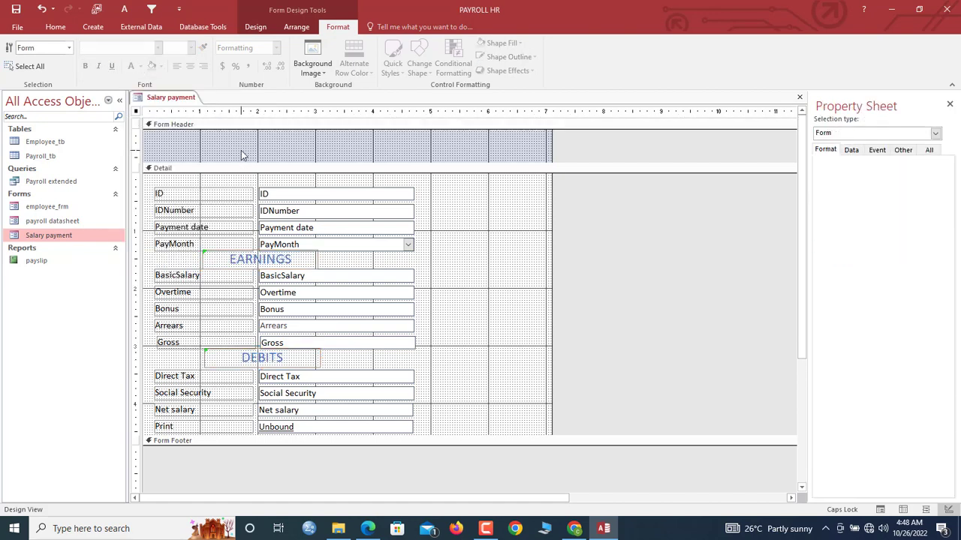
click(501, 43)
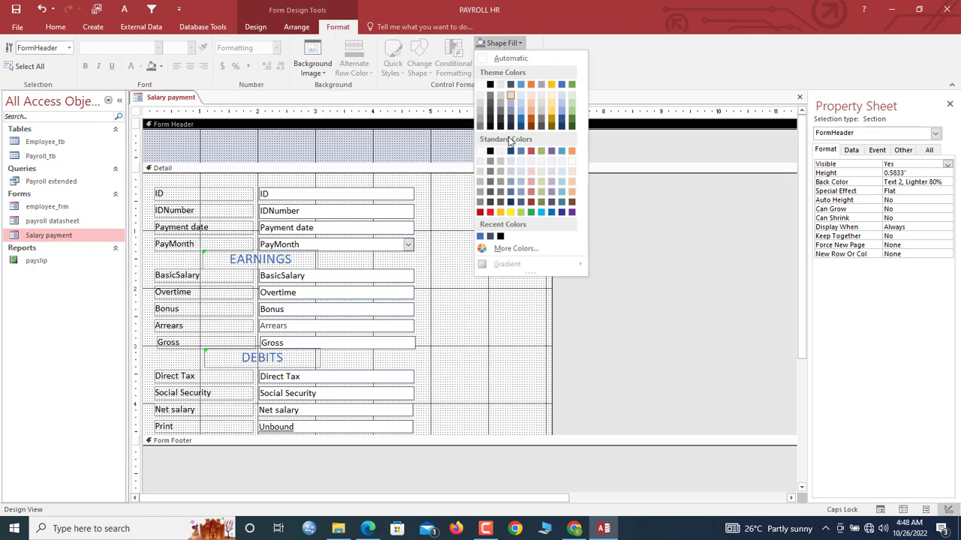
click(480, 97)
click(413, 168)
click(152, 67)
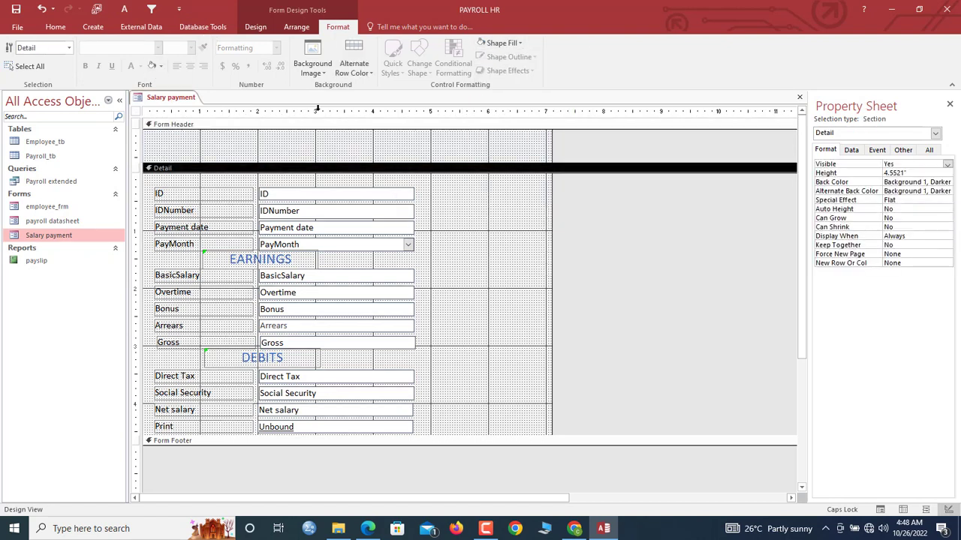
Set the form's Pop Up property to Yes and its Record Selectors property to No.
click(133, 117)
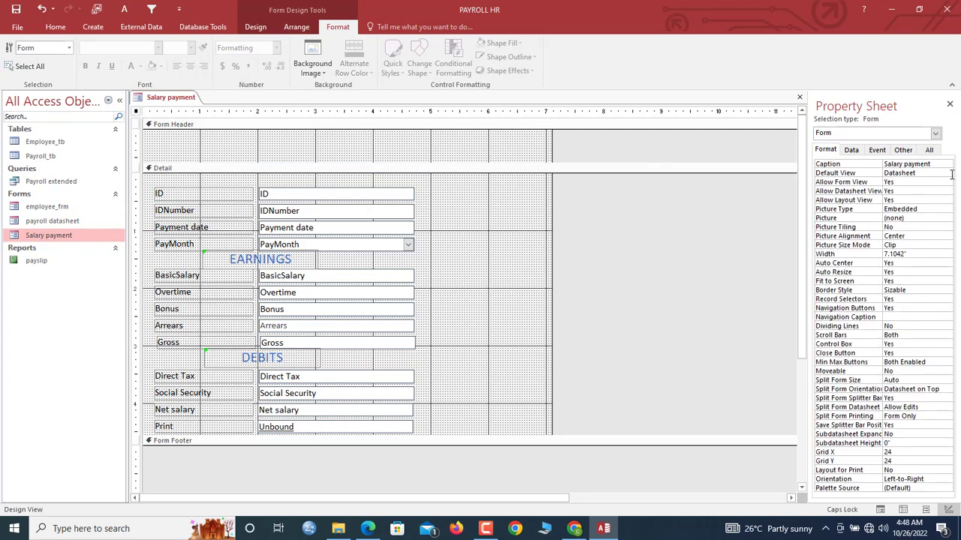
click(903, 149)
click(911, 163)
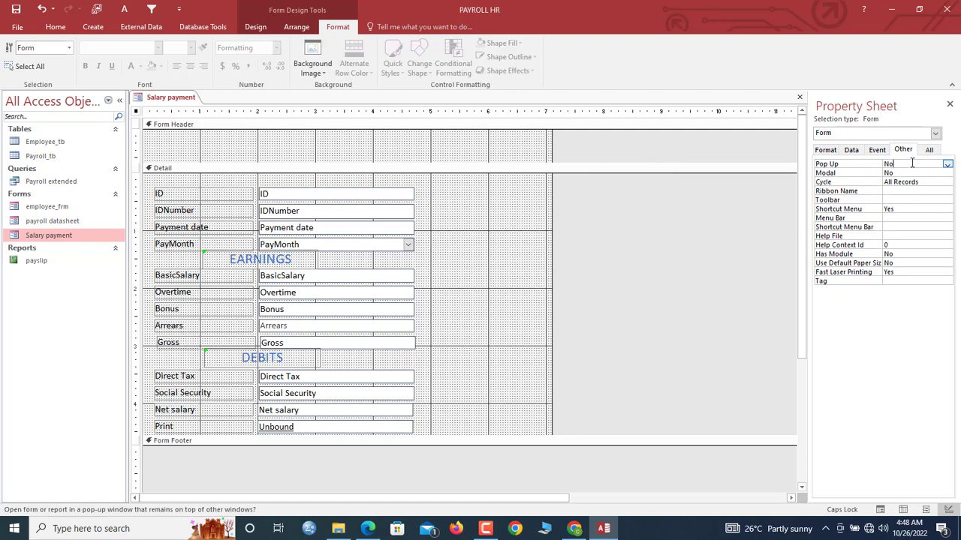
click(946, 166)
click(905, 173)
click(825, 150)
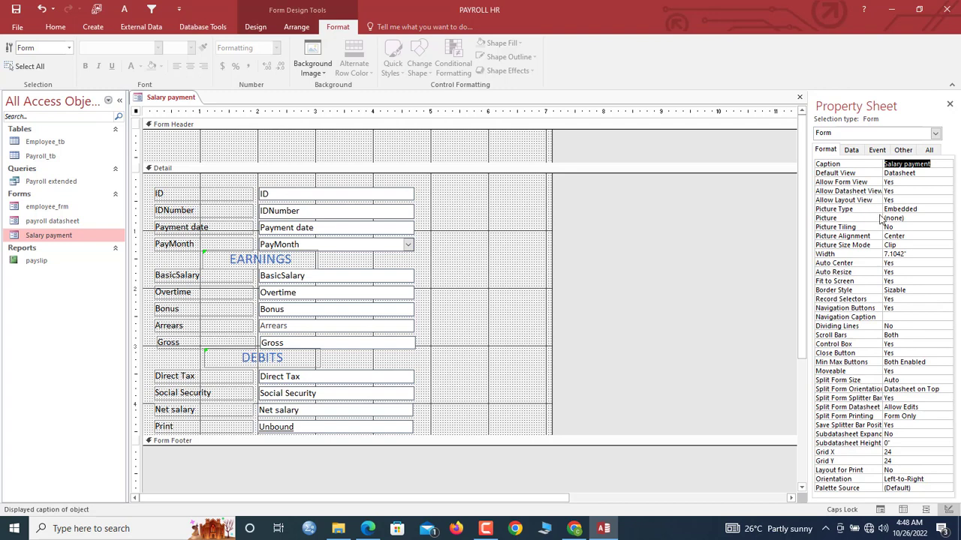
double_click(904, 300)
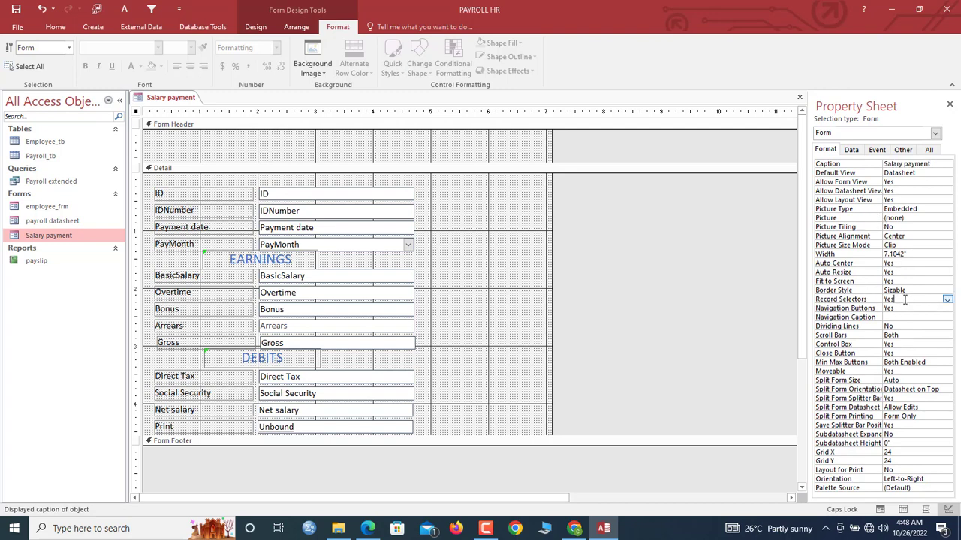
click(912, 290)
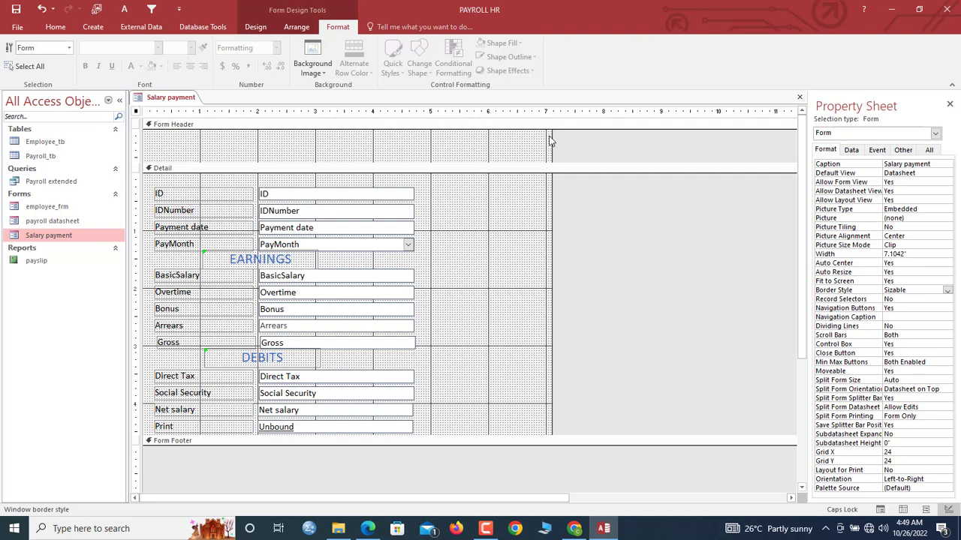
Narrow the form to about 5.4 inches and left-align all the text boxes in the Detail section.
drag(551, 135, 395, 426)
right_click(395, 426)
mouse_move(484, 247)
click(518, 249)
Size all the Detail text boxes to match the widest one.
right_click(372, 273)
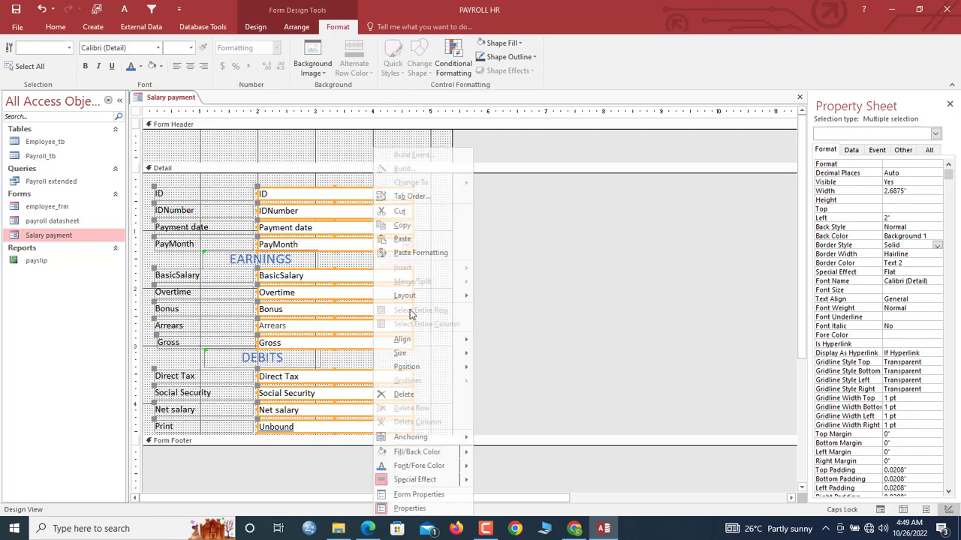
mouse_move(439, 354)
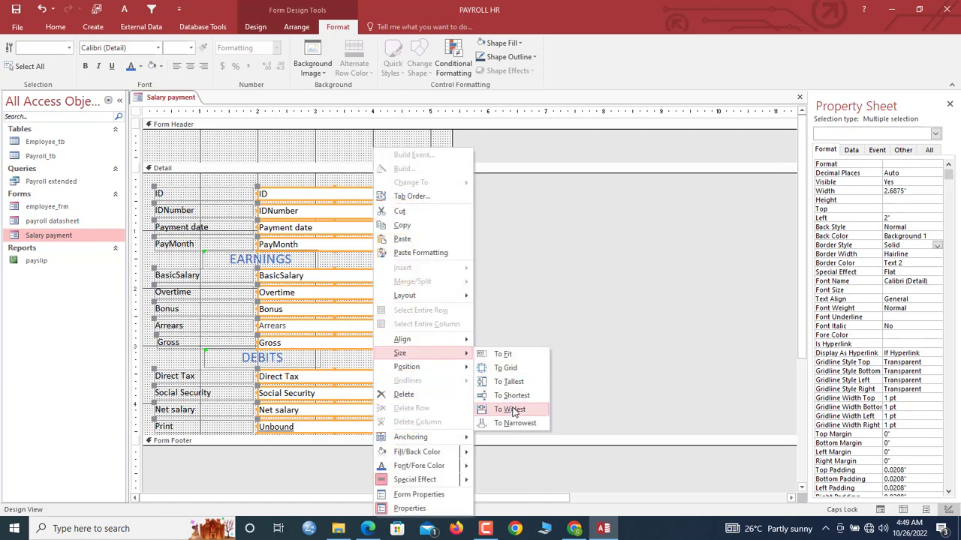
click(502, 407)
click(513, 346)
Shift all Detail controls up slightly and extend the Detail section's height to about 4.83 inches.
drag(440, 435, 172, 192)
key(Up)
key(Up)
key(Up)
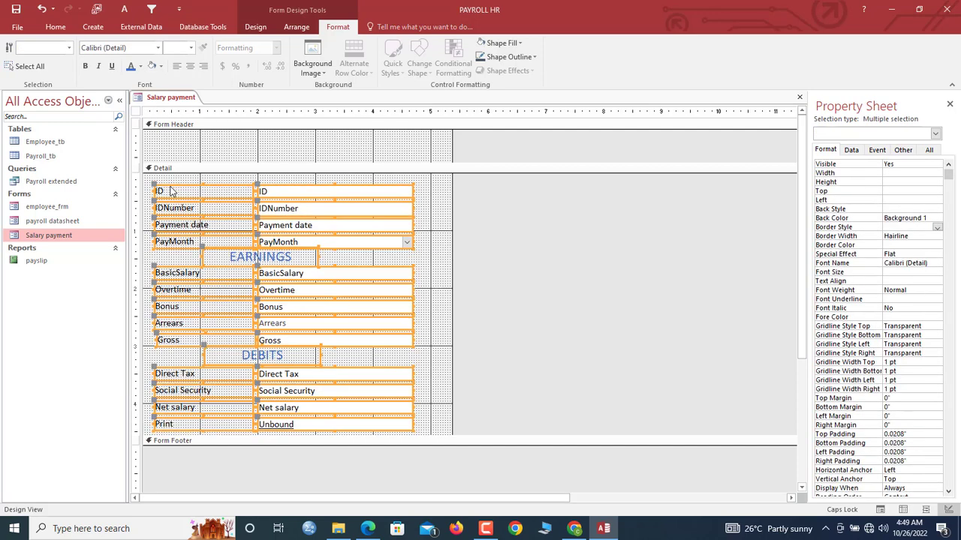
drag(496, 436, 448, 451)
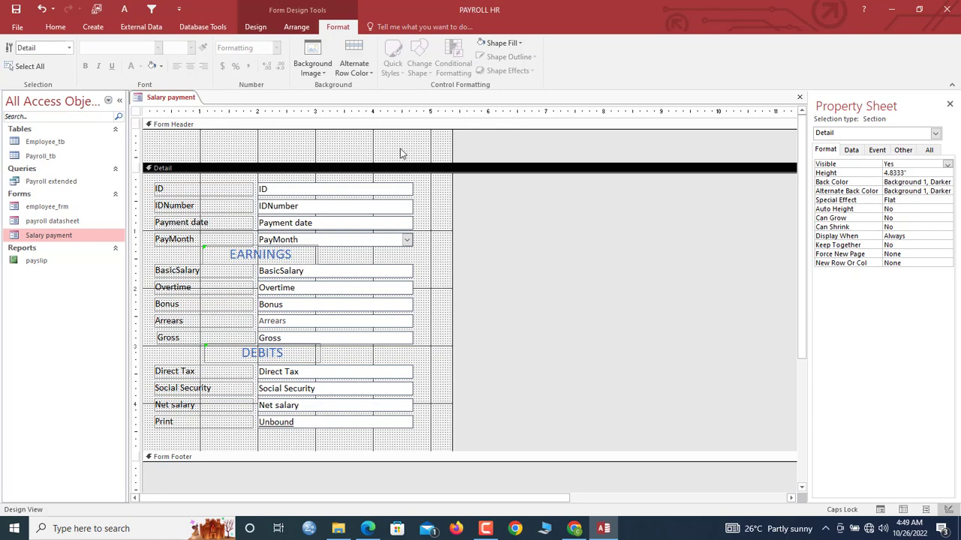
Add a command button below the Print row with the Add New Record action and a picture, and widen it slightly.
click(255, 26)
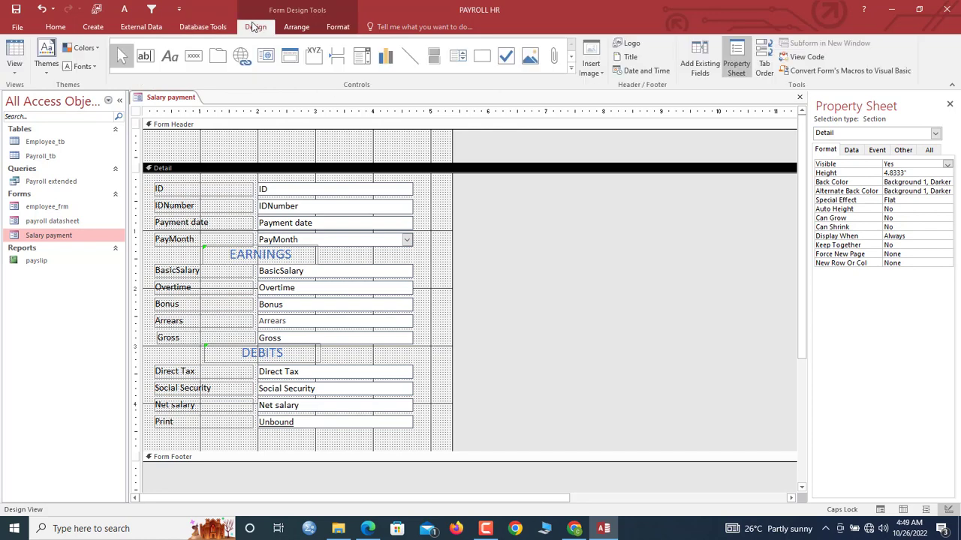
click(192, 64)
drag(190, 436, 249, 449)
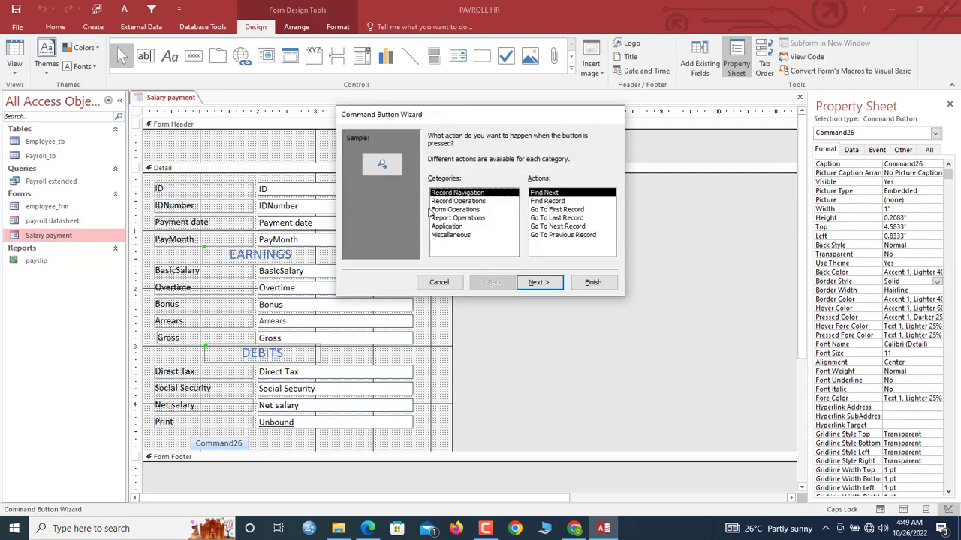
click(452, 201)
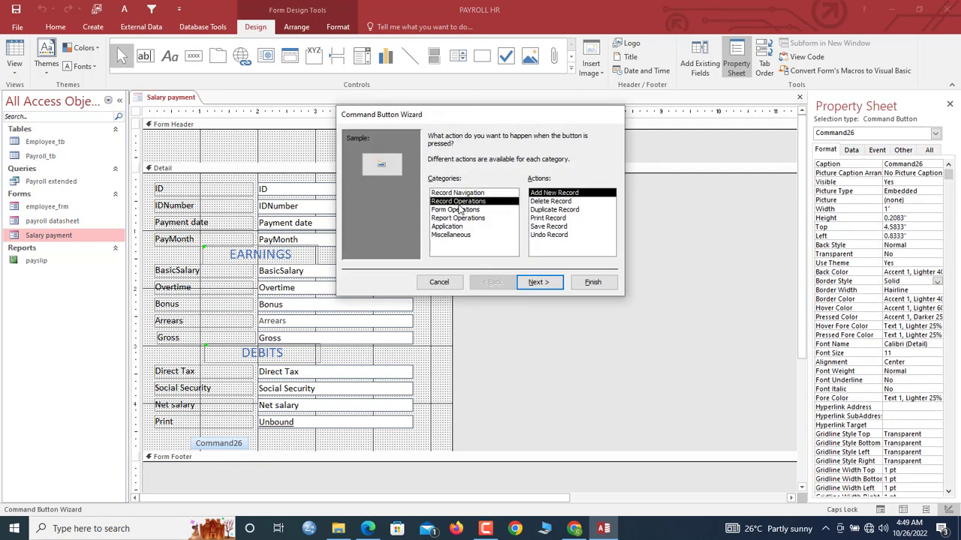
click(477, 194)
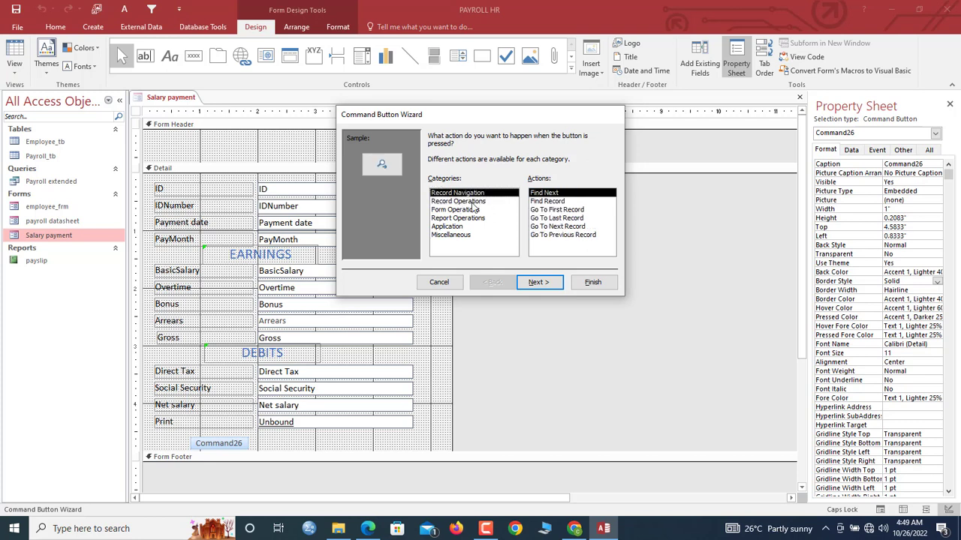
click(464, 202)
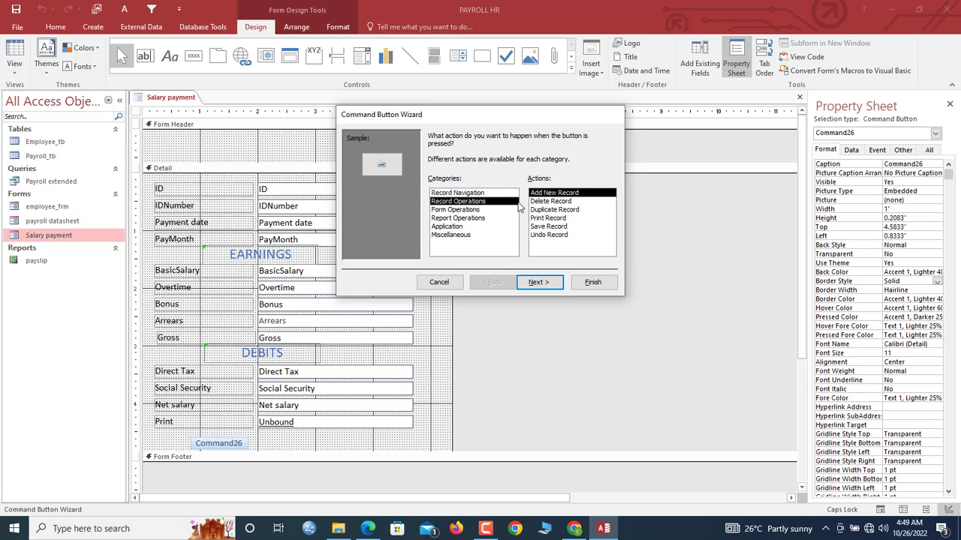
click(538, 282)
click(593, 282)
key(Up)
key(Up)
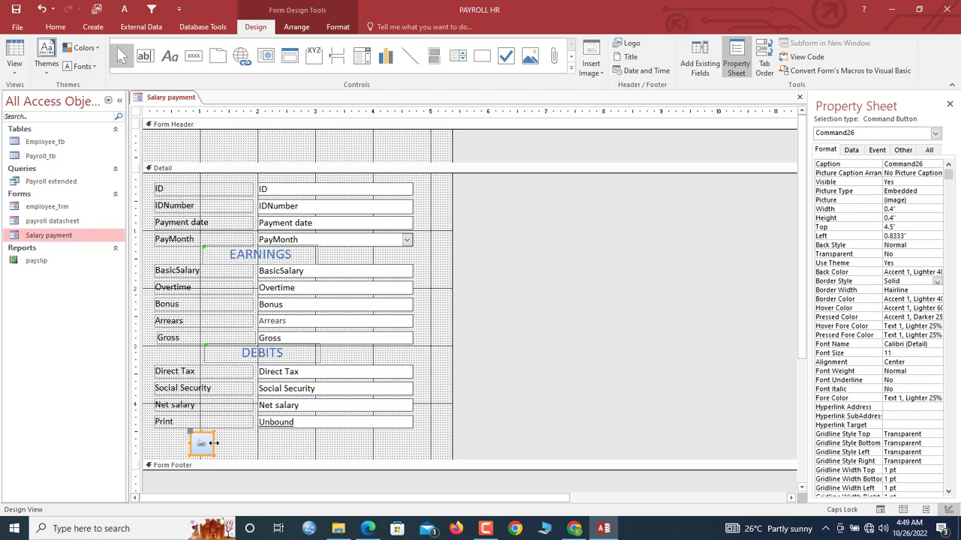
click(240, 445)
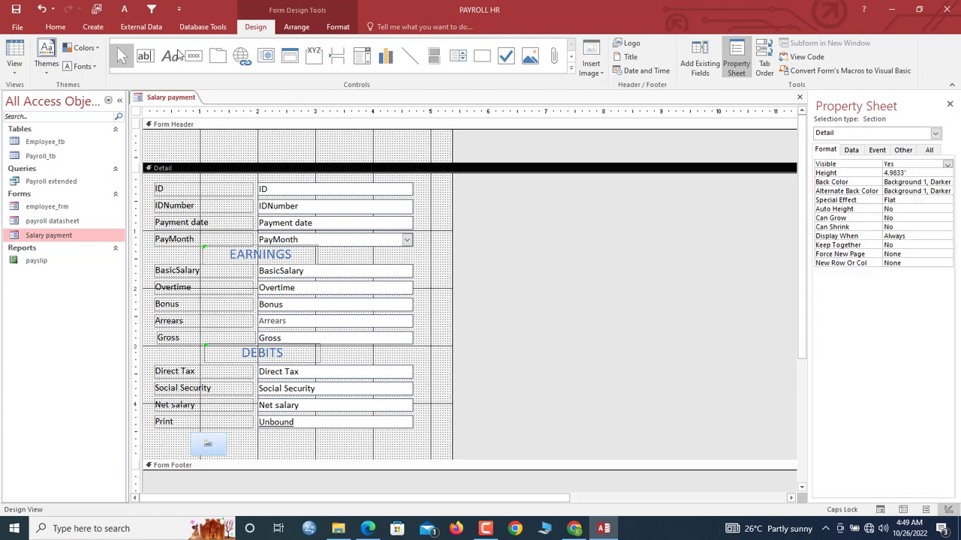
Add a second command button beside the first using the Refresh Form Data action with the Refresh All picture, and widen it slightly.
click(199, 57)
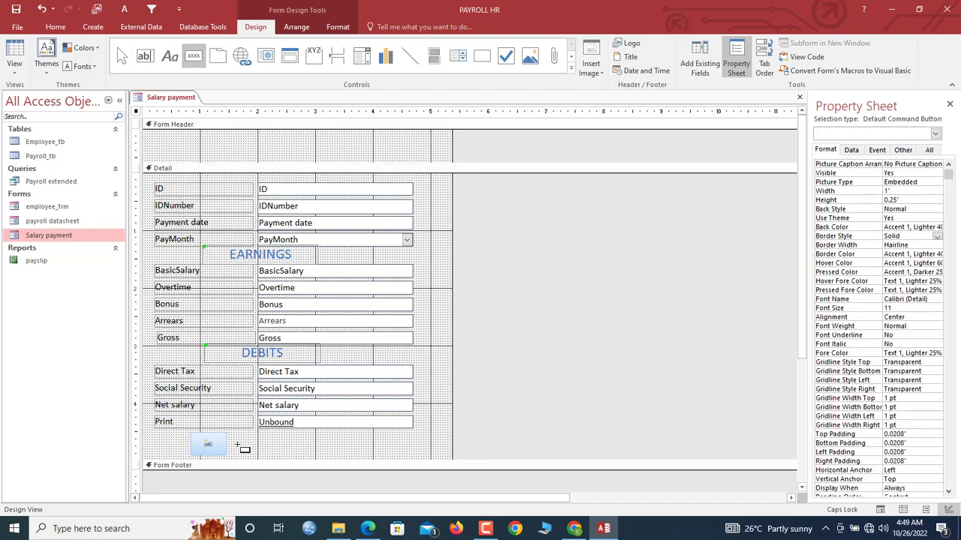
drag(231, 431, 271, 456)
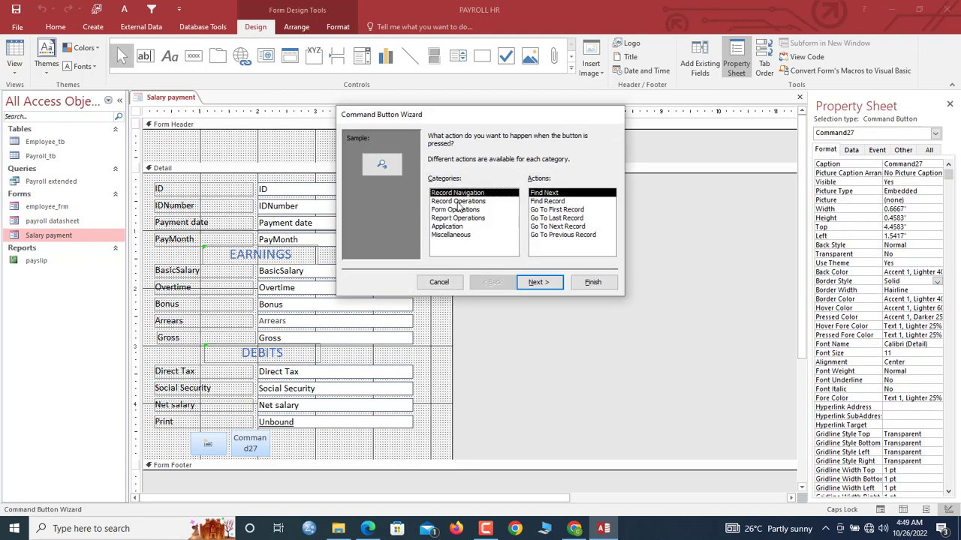
click(460, 209)
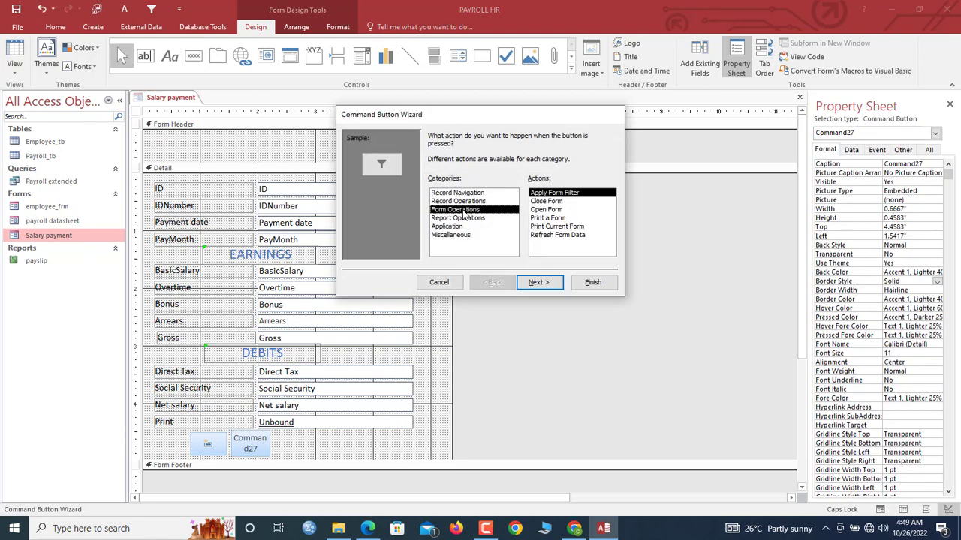
click(556, 234)
click(541, 283)
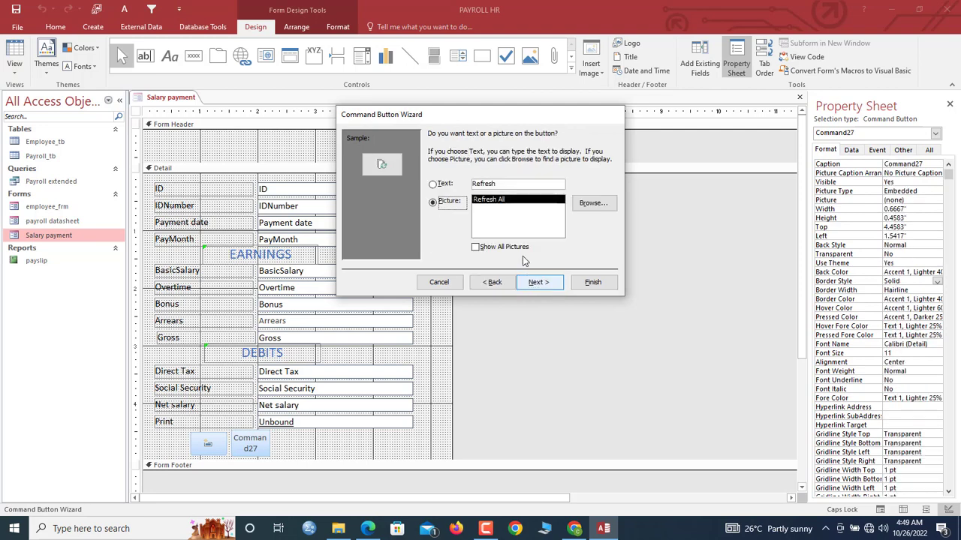
click(593, 282)
key(Down)
drag(253, 443, 262, 443)
click(277, 444)
Add a third command button beside the refresh button using the Delete Record action and its default picture.
click(193, 56)
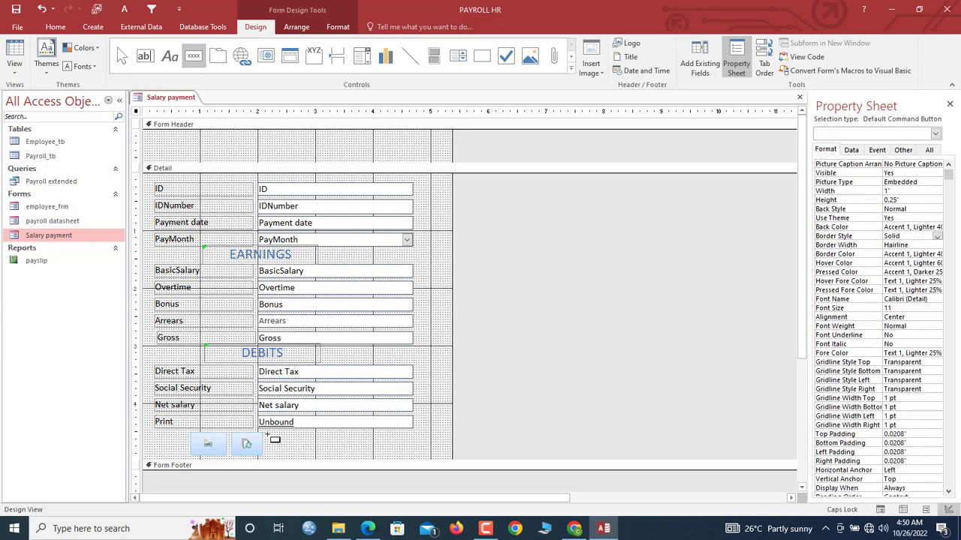
drag(267, 434, 301, 457)
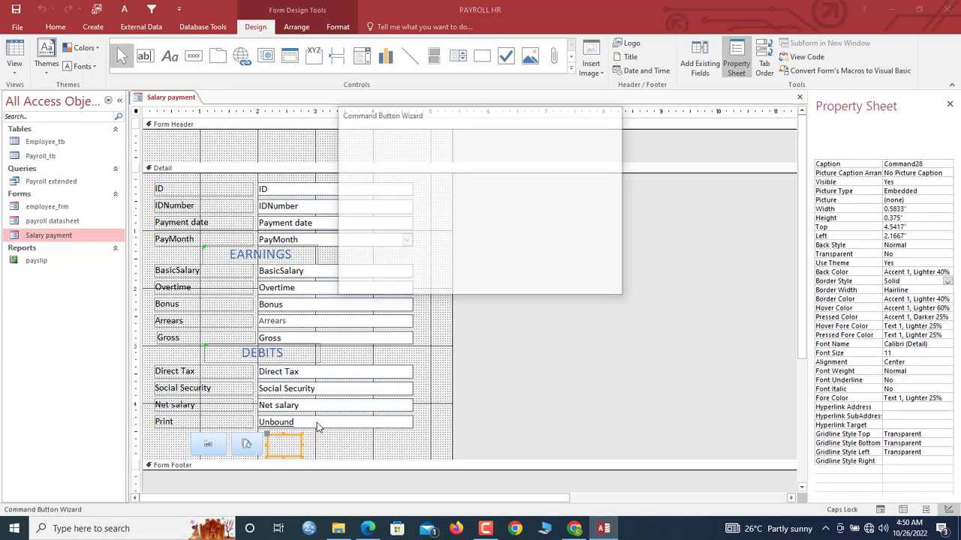
click(456, 201)
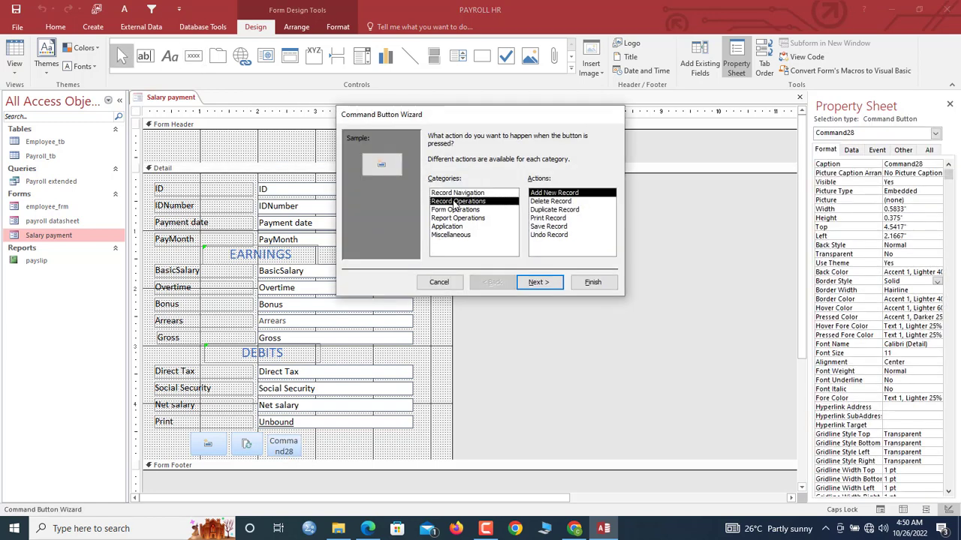
click(568, 202)
click(546, 282)
click(600, 284)
click(331, 442)
Align the three command buttons below the Print row along their top edges.
drag(336, 442, 180, 447)
right_click(241, 445)
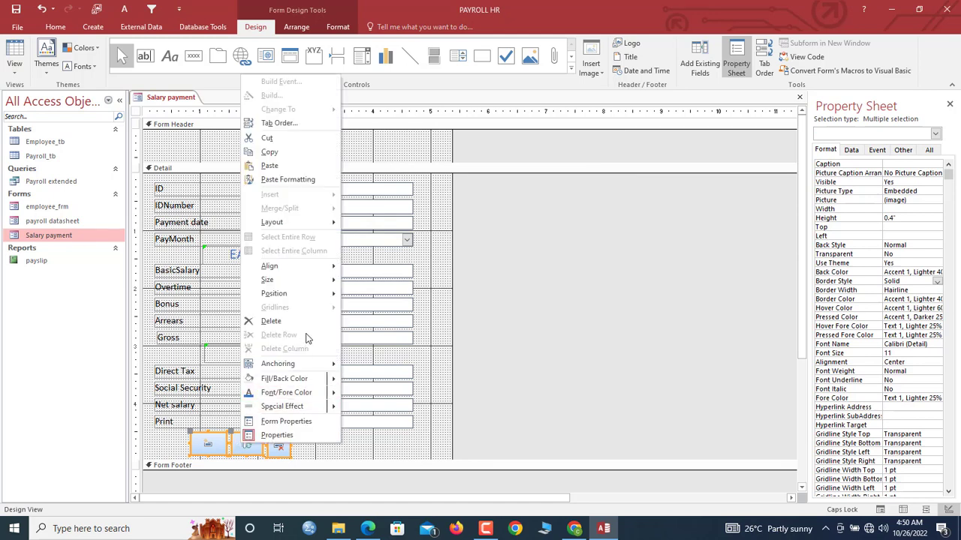
mouse_move(305, 263)
click(364, 293)
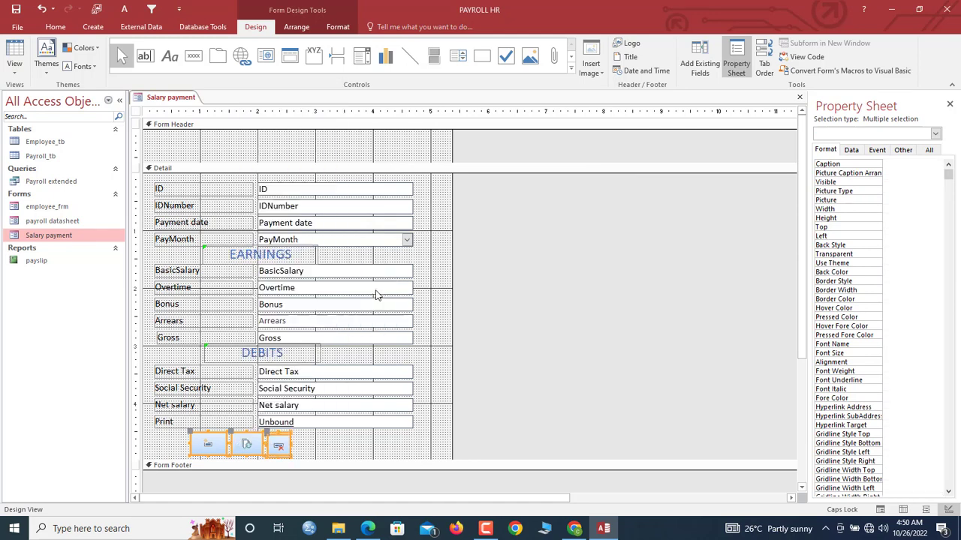
Move the three command buttons as a group to sit centred beneath the Print field, and extend the Detail section slightly below them.
click(305, 447)
mouse_move(311, 449)
mouse_down()
mouse_move(198, 448)
mouse_move(299, 449)
mouse_up()
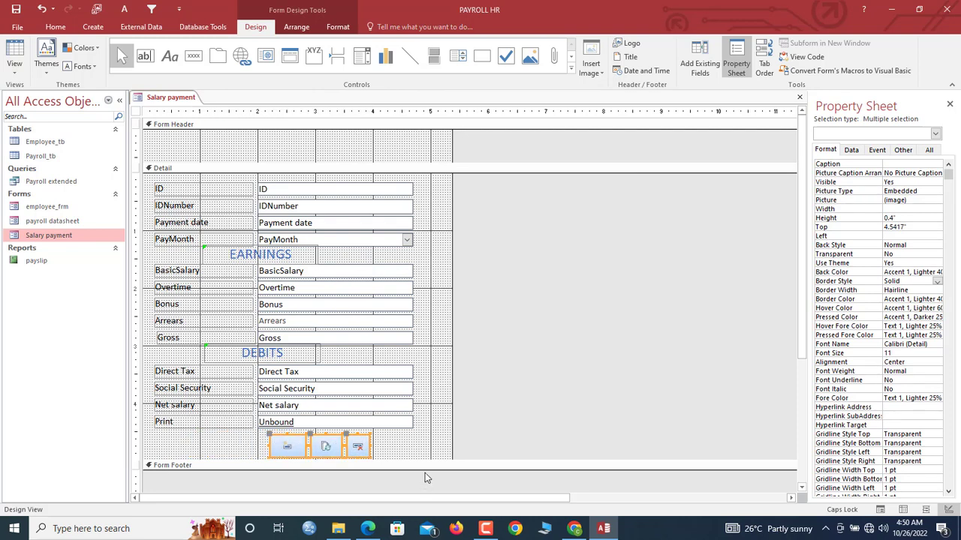
drag(426, 459, 425, 465)
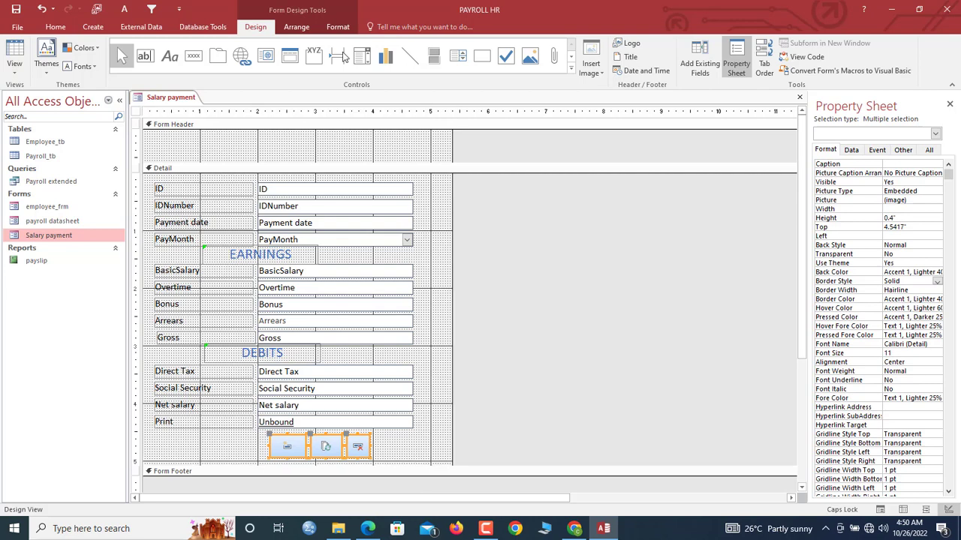
Apply the light blue semi-transparent Quick Style from the fourth row of theme styles to the three command buttons.
click(338, 27)
click(421, 59)
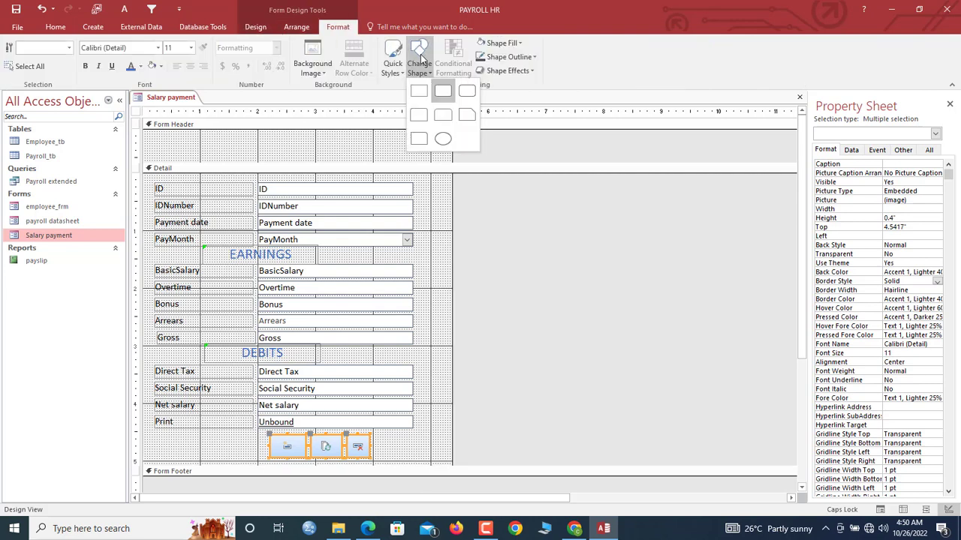
click(392, 60)
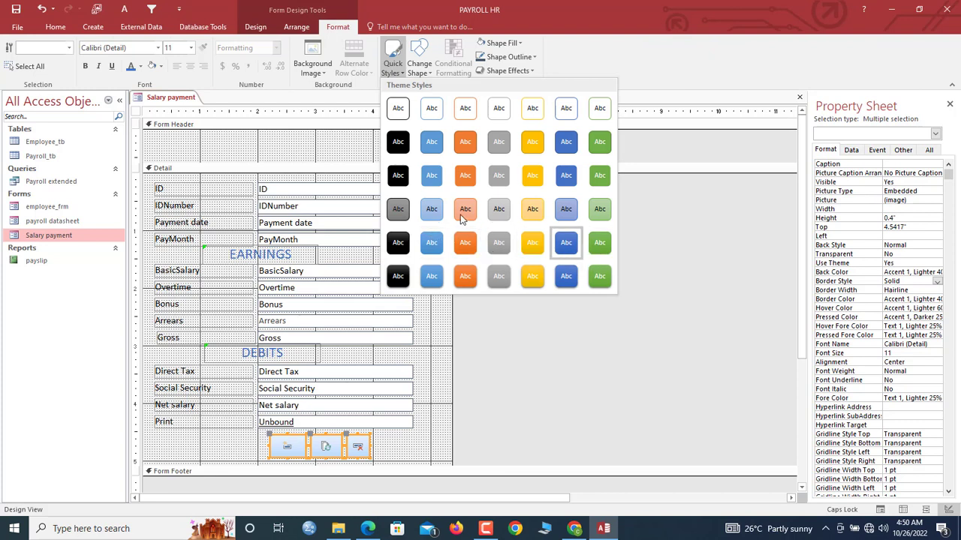
click(432, 212)
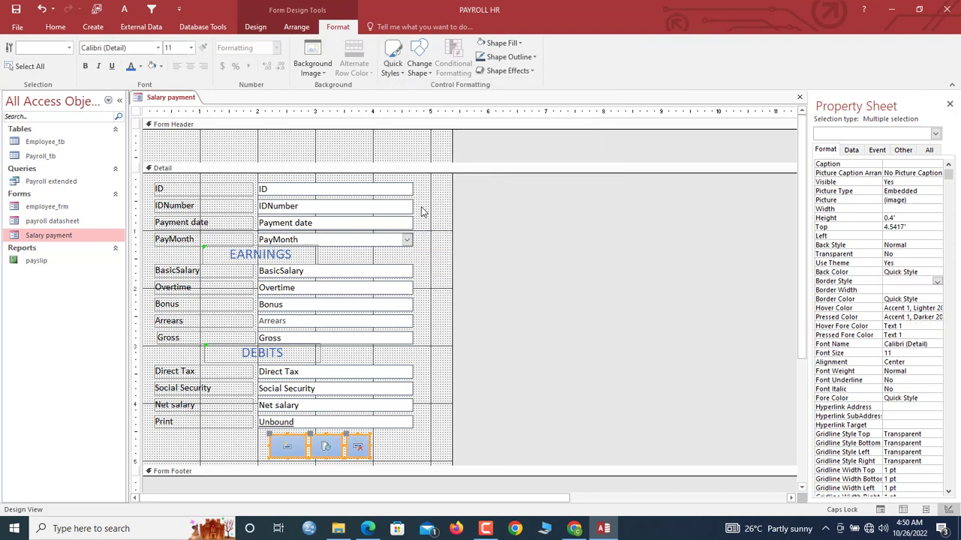
click(439, 395)
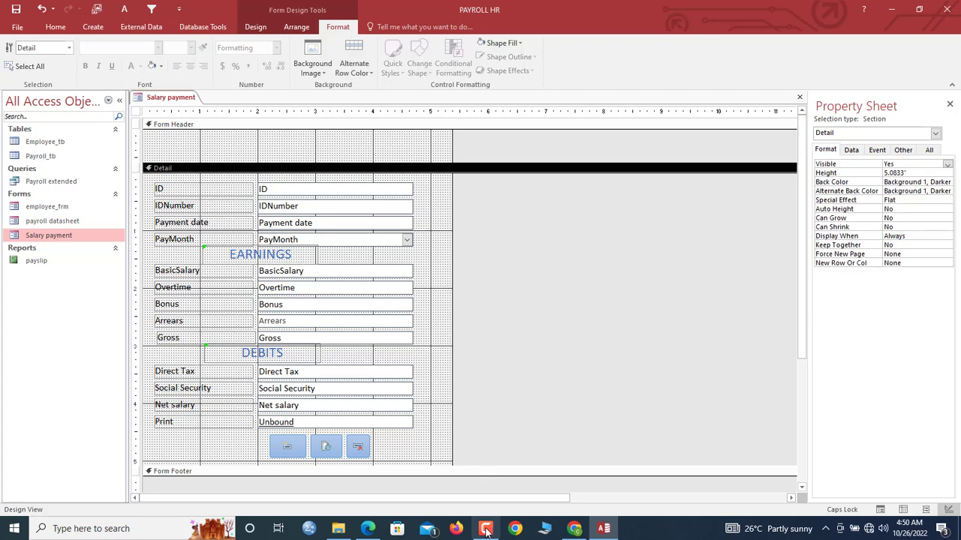
click(486, 531)
click(419, 373)
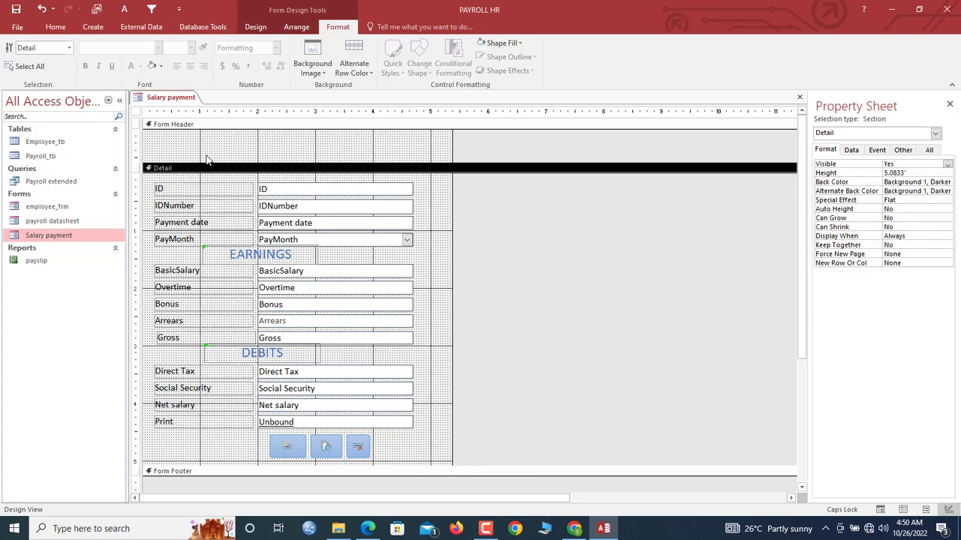
Preview the Salary payment form in Form View and test its Print slip link by opening and closing the payslip.
right_click(172, 99)
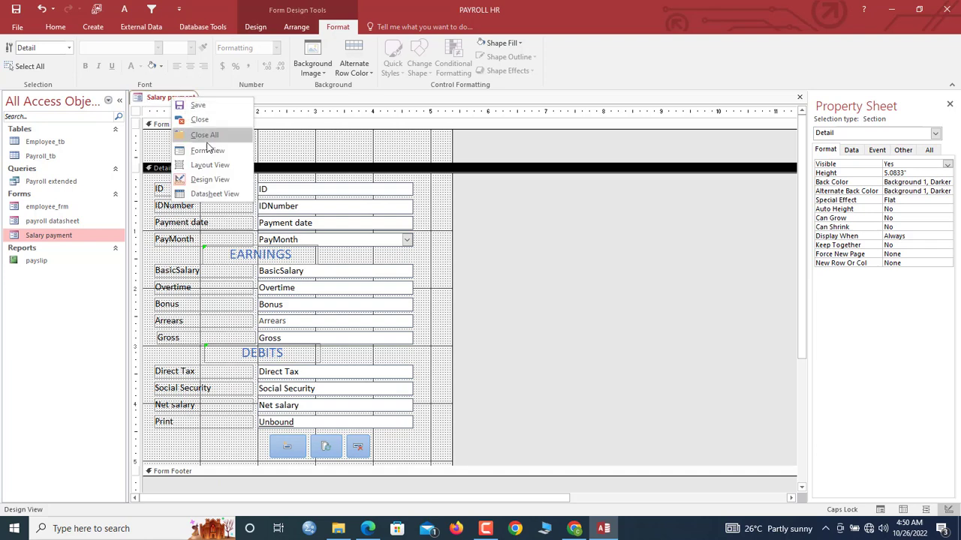
click(209, 148)
drag(263, 118, 345, 71)
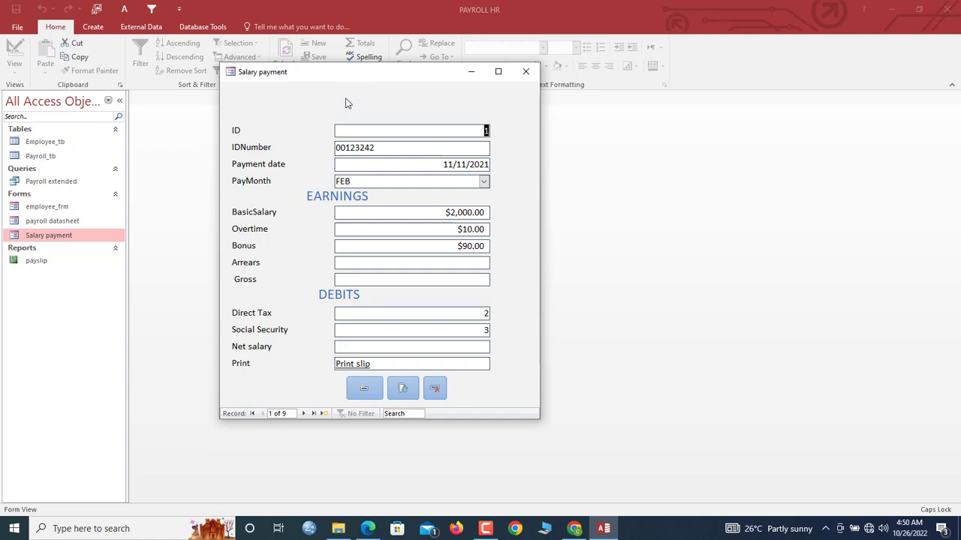
click(359, 367)
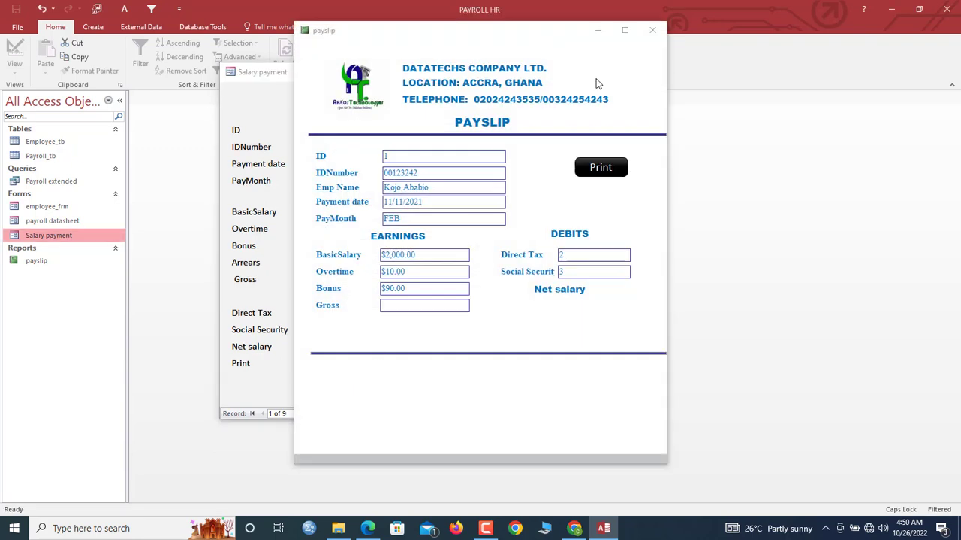
click(653, 28)
Return the form to Design View and right-align the text in all field boxes from ID to Print.
right_click(312, 99)
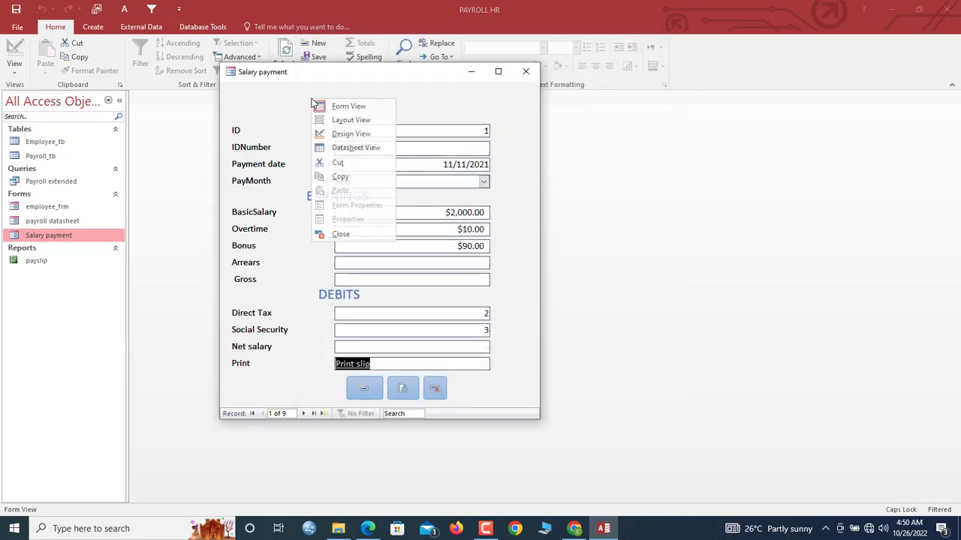
click(349, 131)
drag(427, 185, 404, 430)
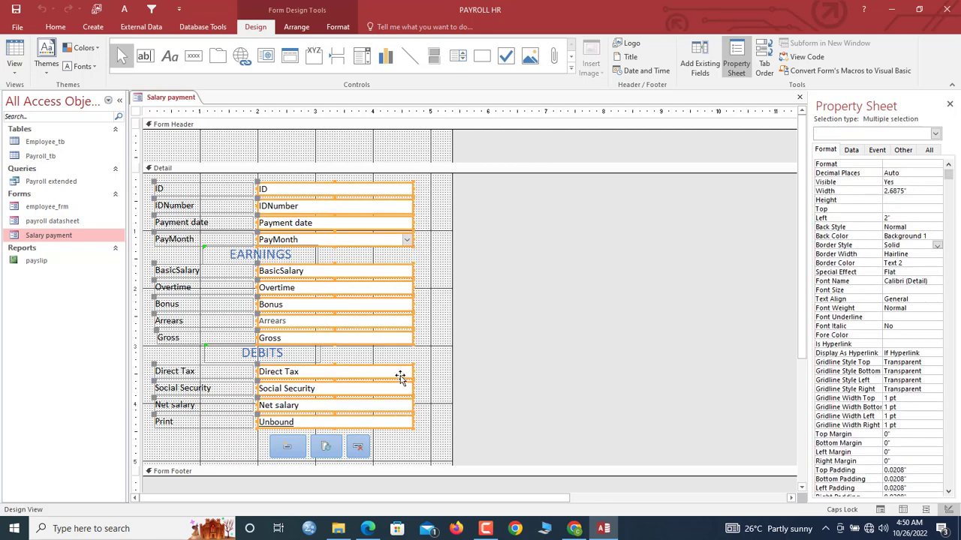
click(335, 25)
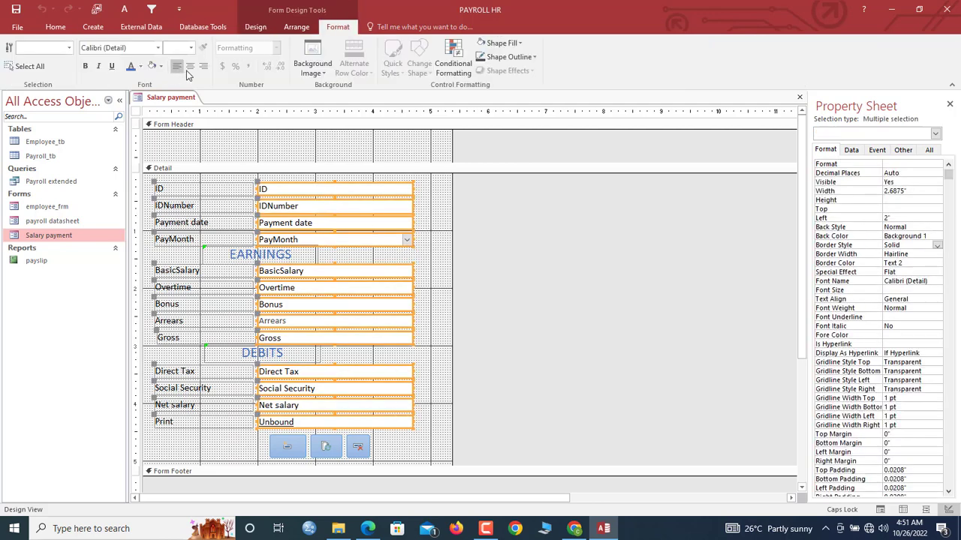
click(202, 67)
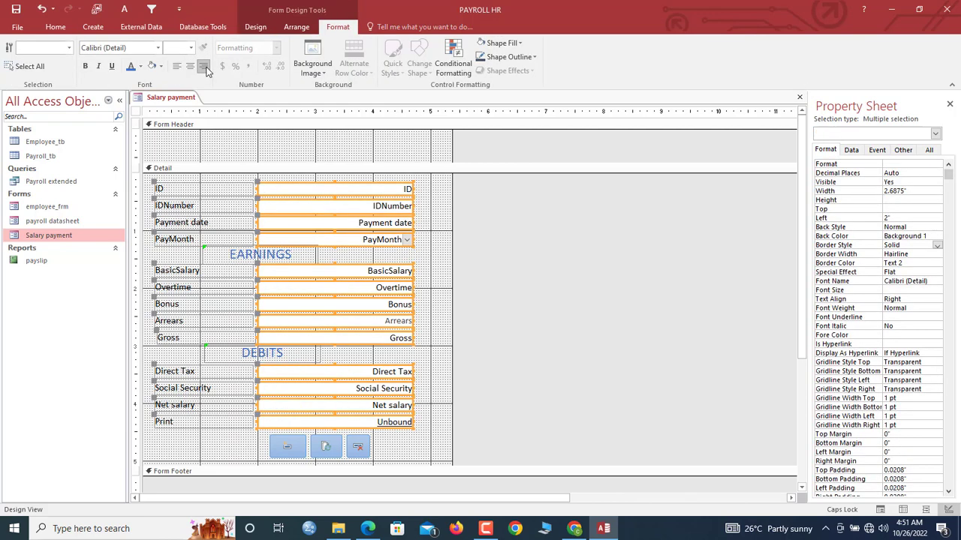
Preview the Salary payment form in Form View to check the right-aligned field values.
right_click(171, 98)
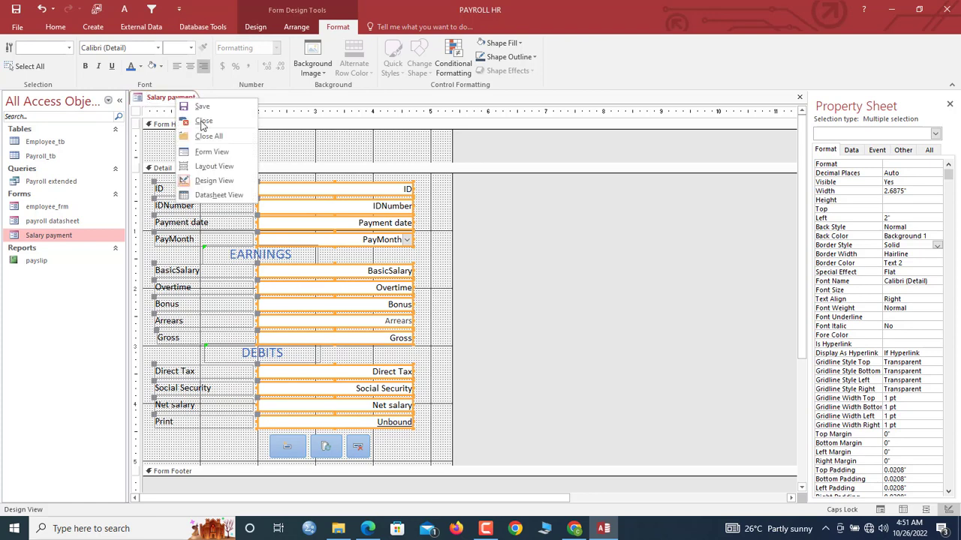
click(218, 150)
drag(301, 118, 431, 75)
right_click(350, 95)
click(318, 66)
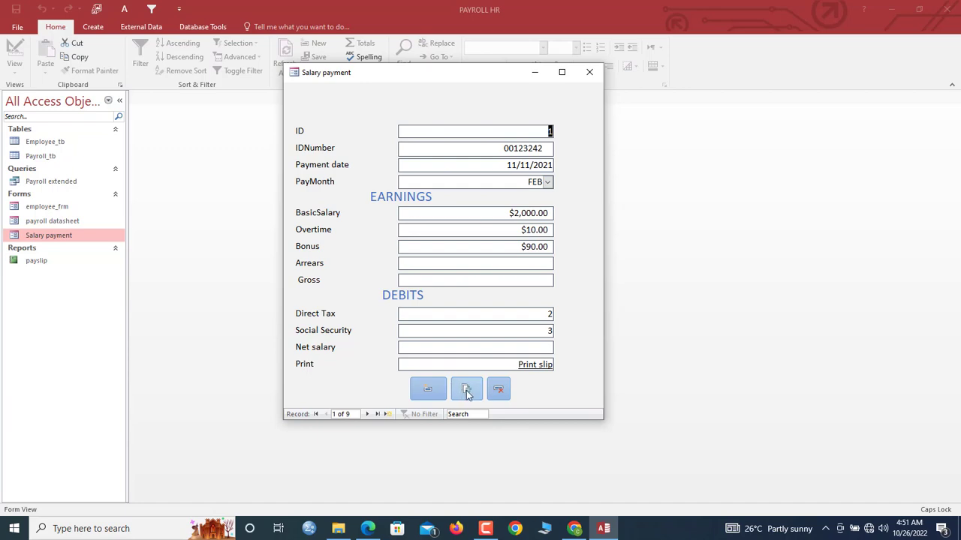
Return to Design View and inspect the On Click macro behind the refresh button, closing it without edits.
right_click(326, 118)
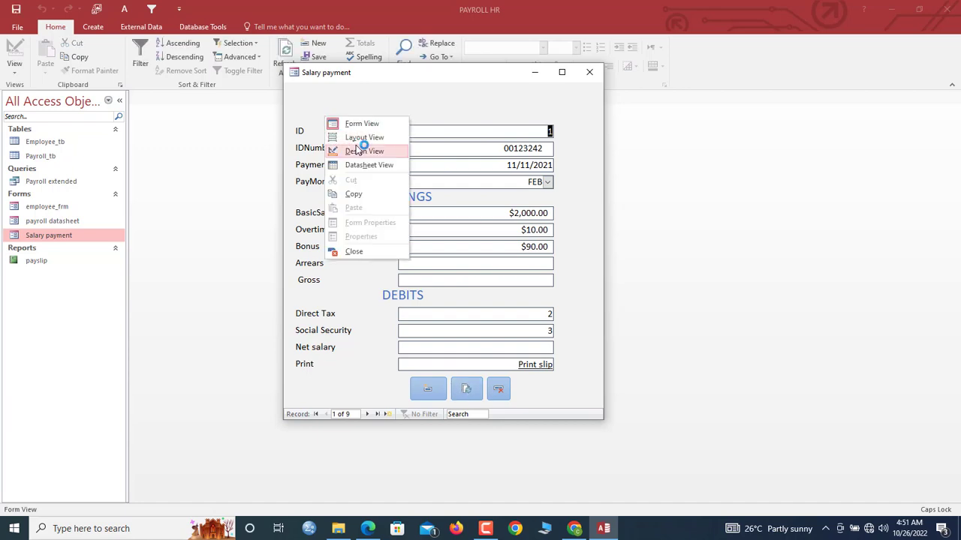
click(353, 150)
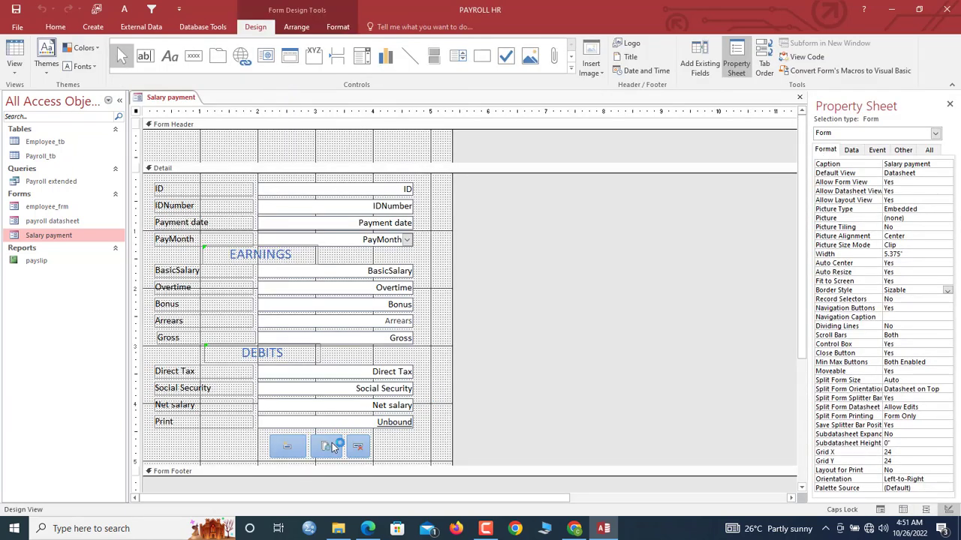
click(333, 448)
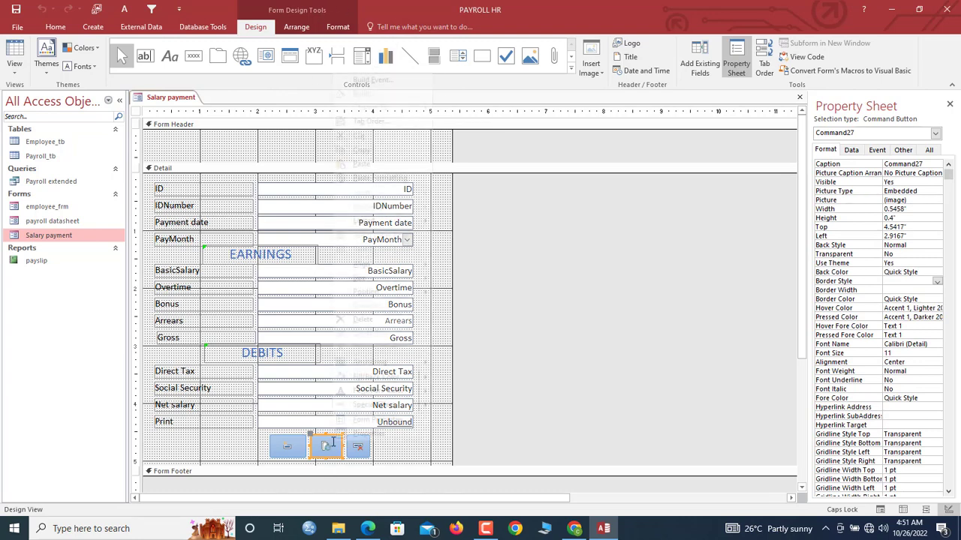
right_click(333, 446)
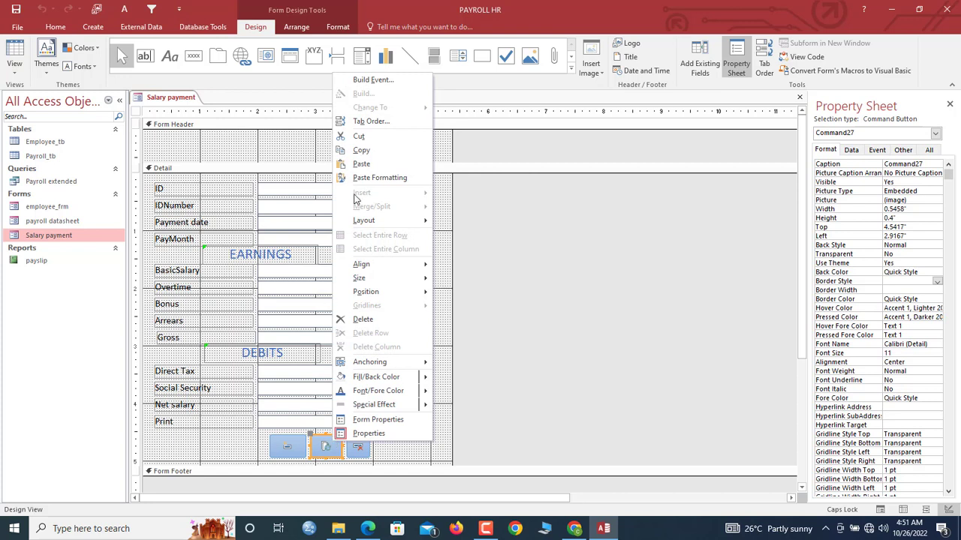
click(370, 80)
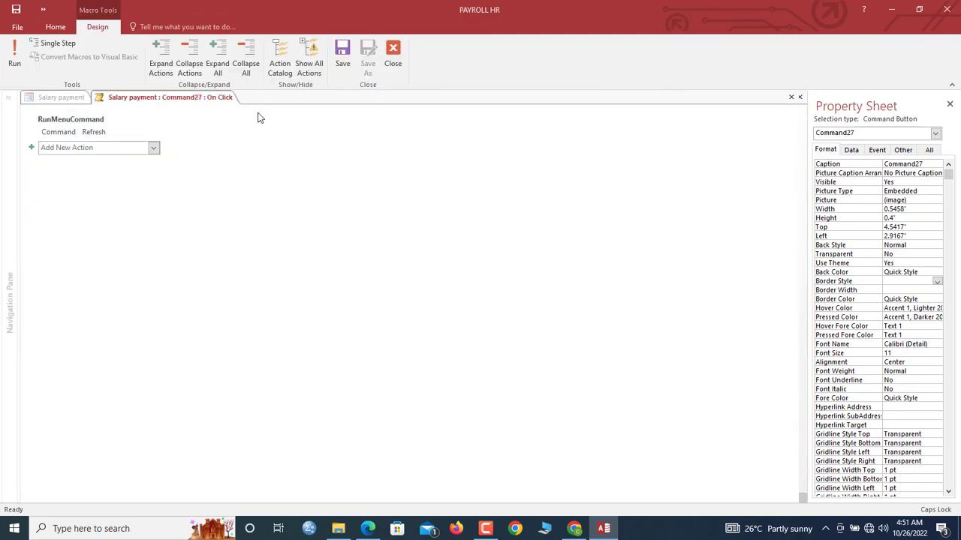
click(394, 66)
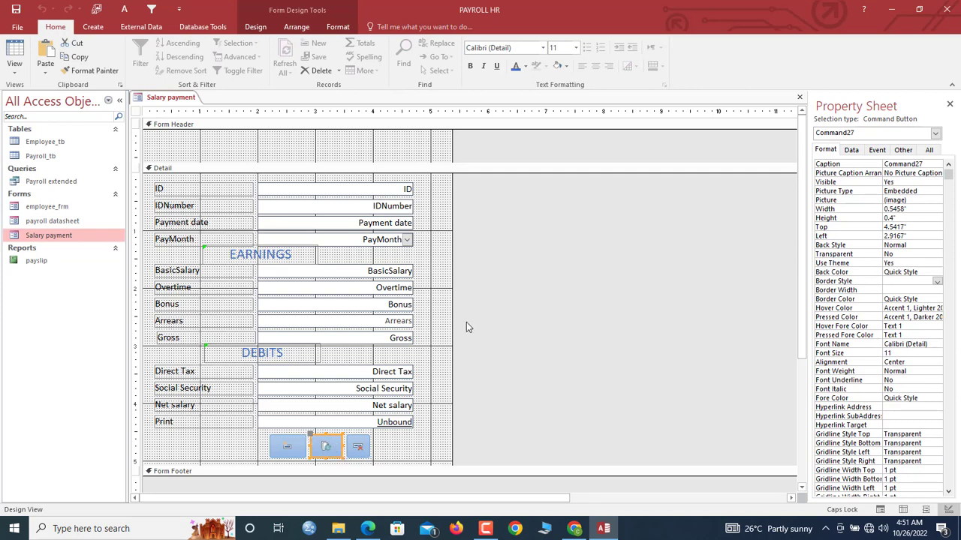
Copy the Bonus field's formatting onto the Arrears field with Format Painter.
click(426, 342)
click(394, 304)
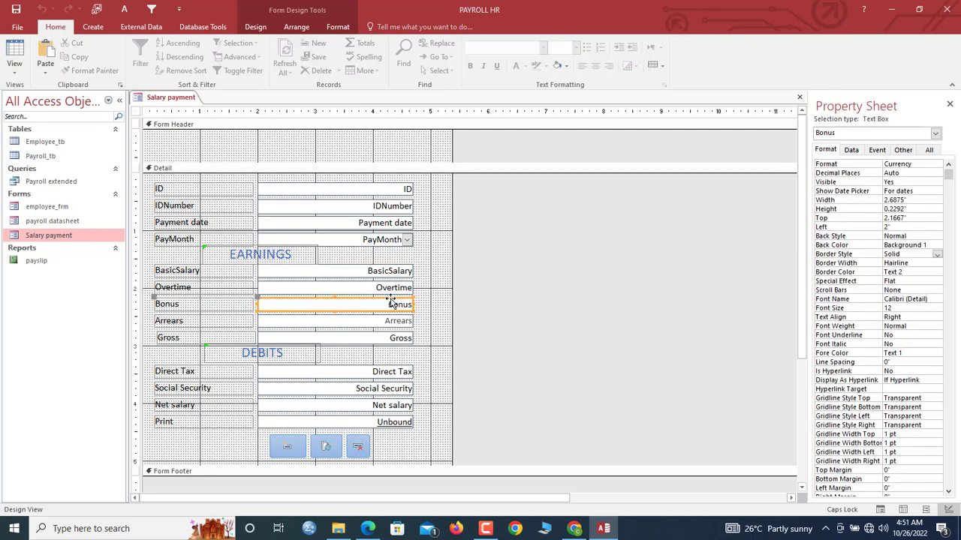
click(347, 31)
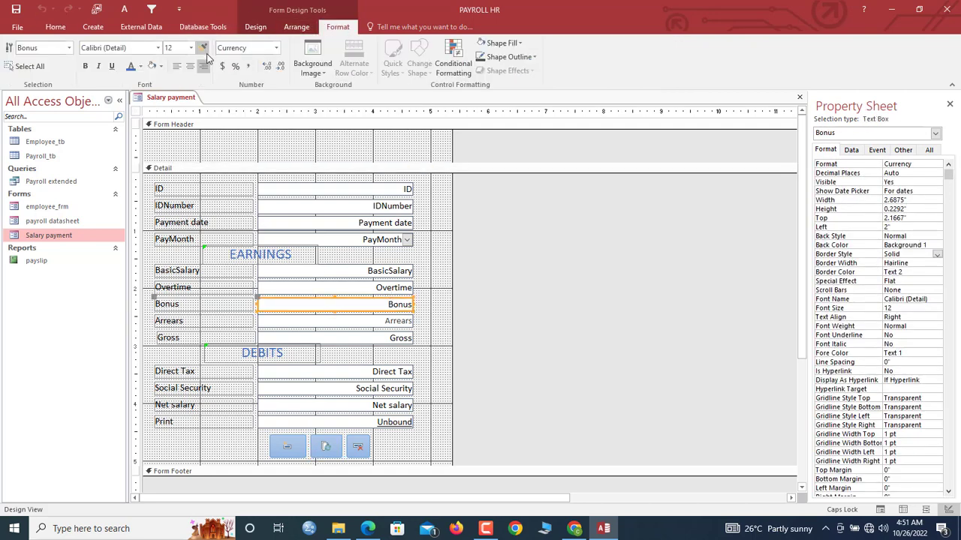
click(385, 324)
click(394, 324)
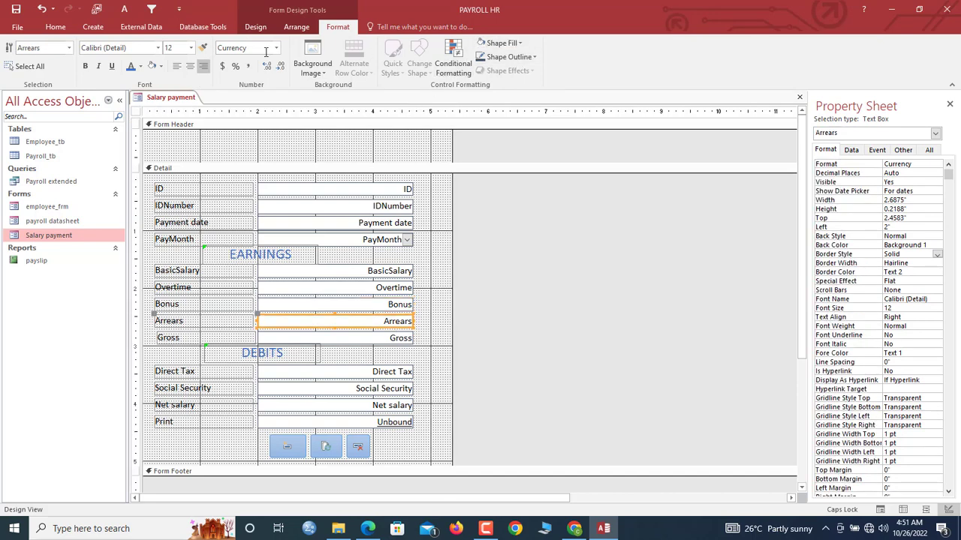
Fill the Arrears field with the dark blue-gray Text 2 theme color and set its font color to white.
click(160, 66)
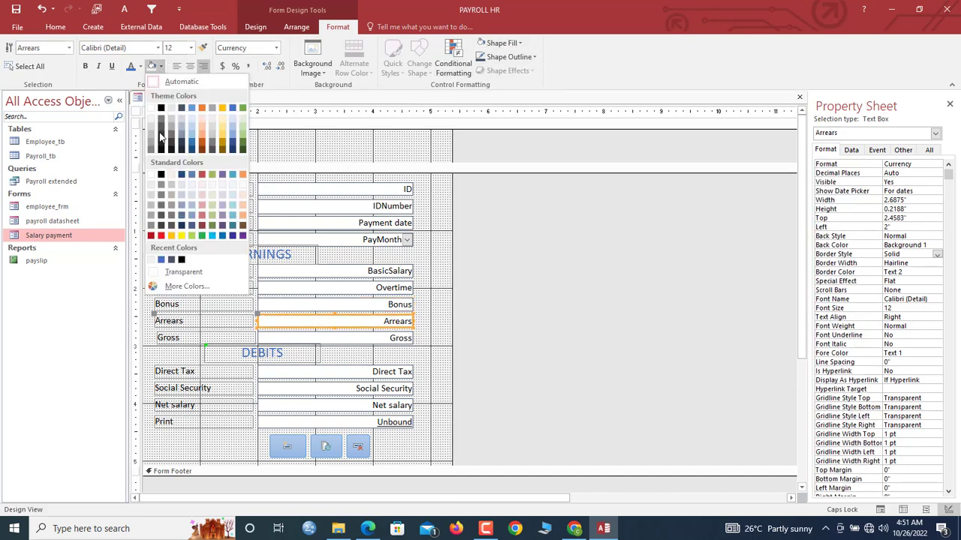
click(183, 111)
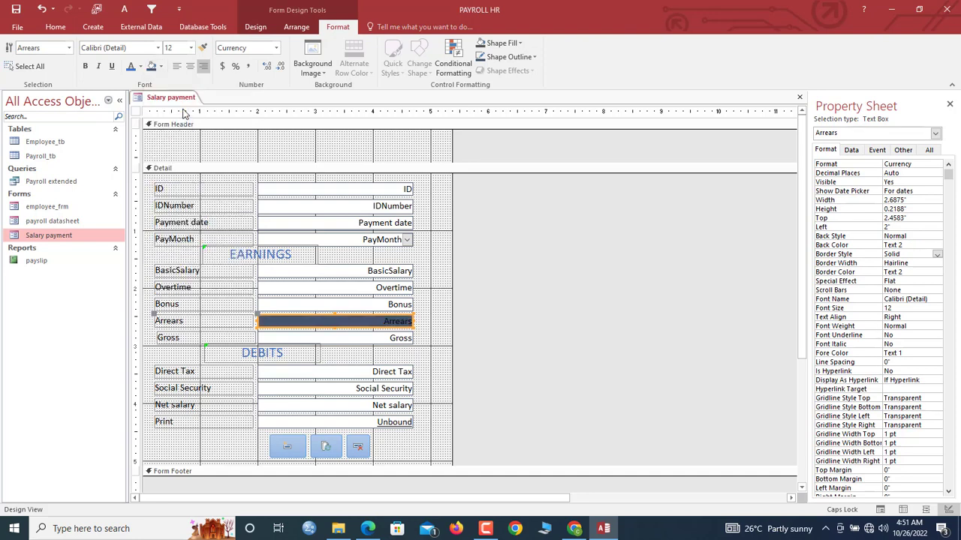
click(139, 67)
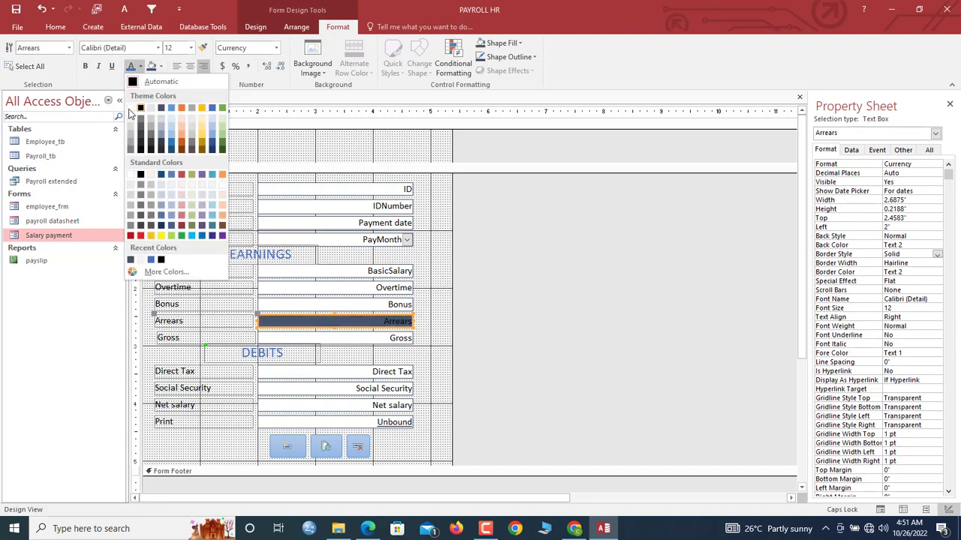
click(131, 109)
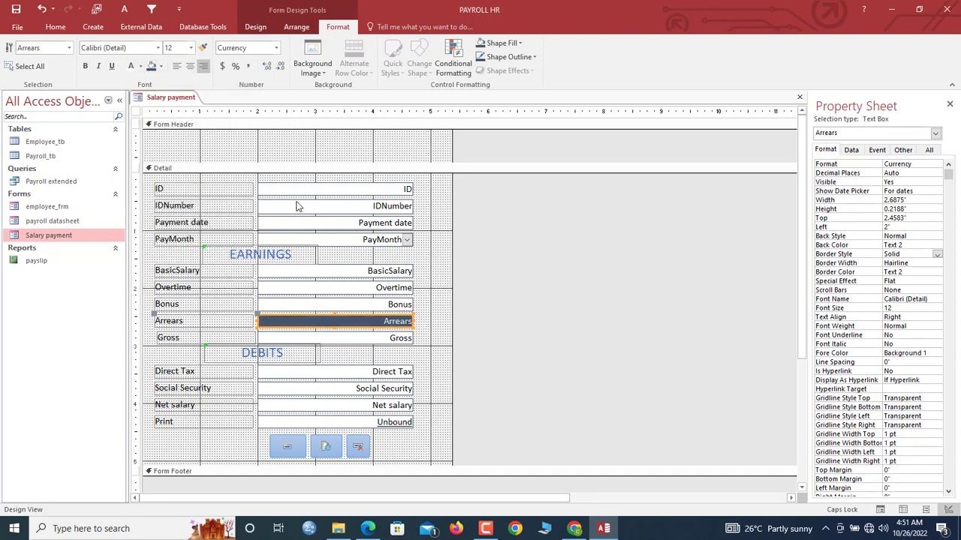
Save the form design and reduce the Form Header section's height to about 0.46 inches.
click(242, 154)
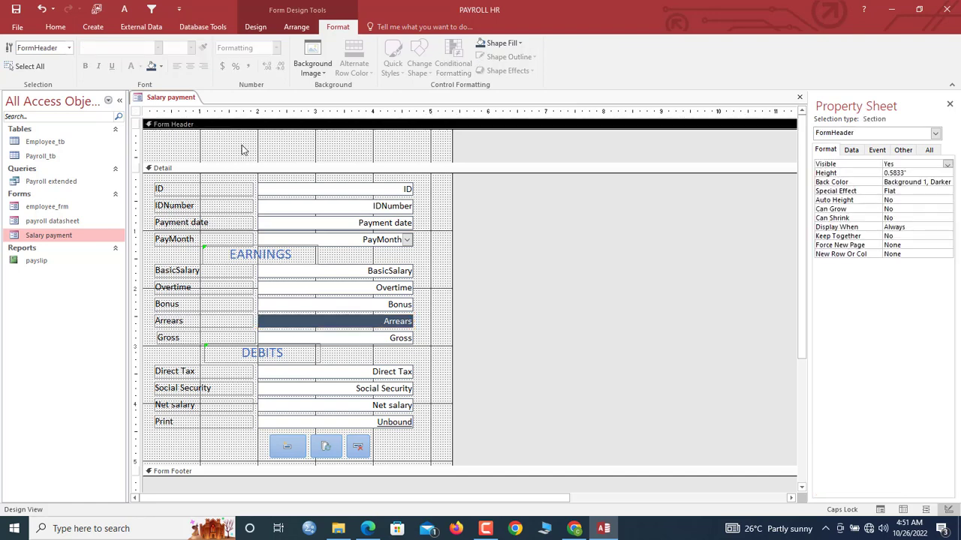
click(136, 113)
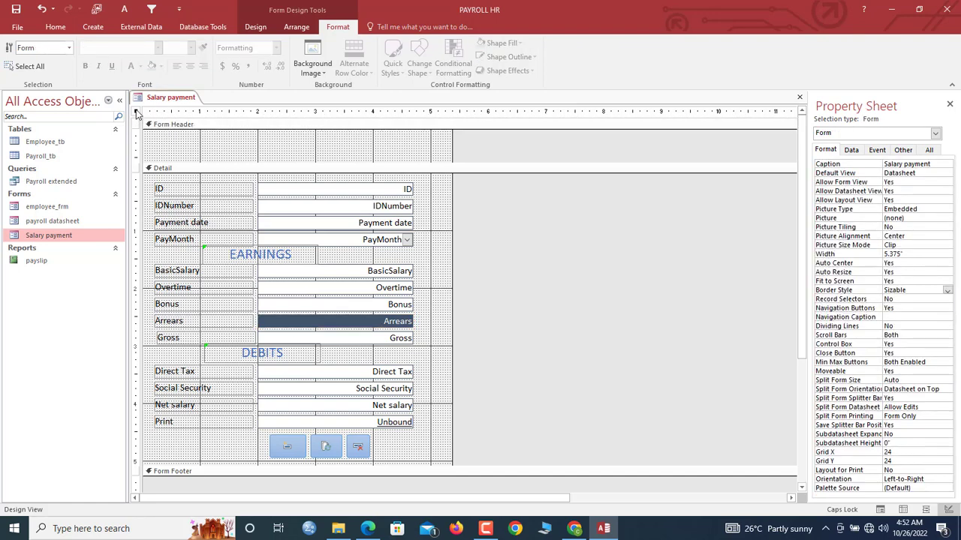
right_click(167, 99)
click(189, 109)
drag(197, 162, 197, 156)
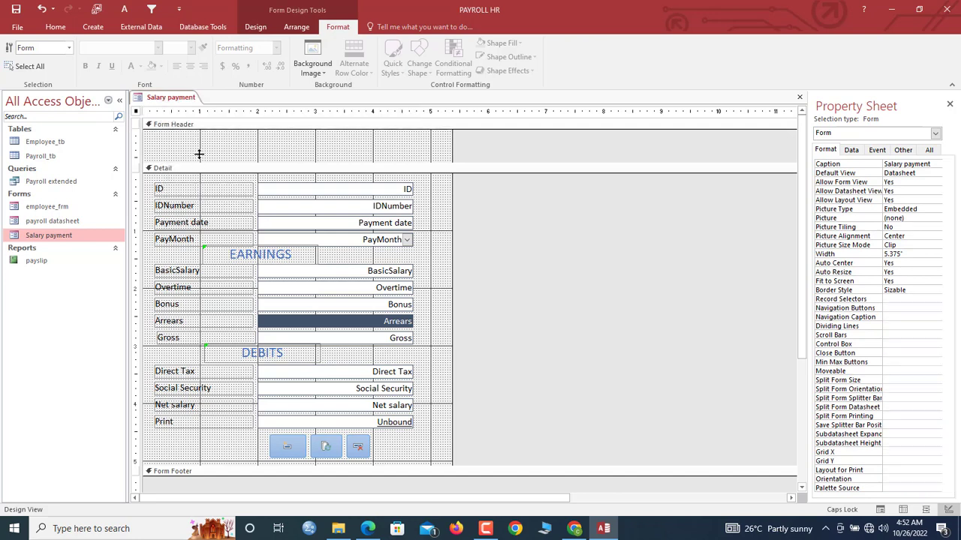
click(300, 149)
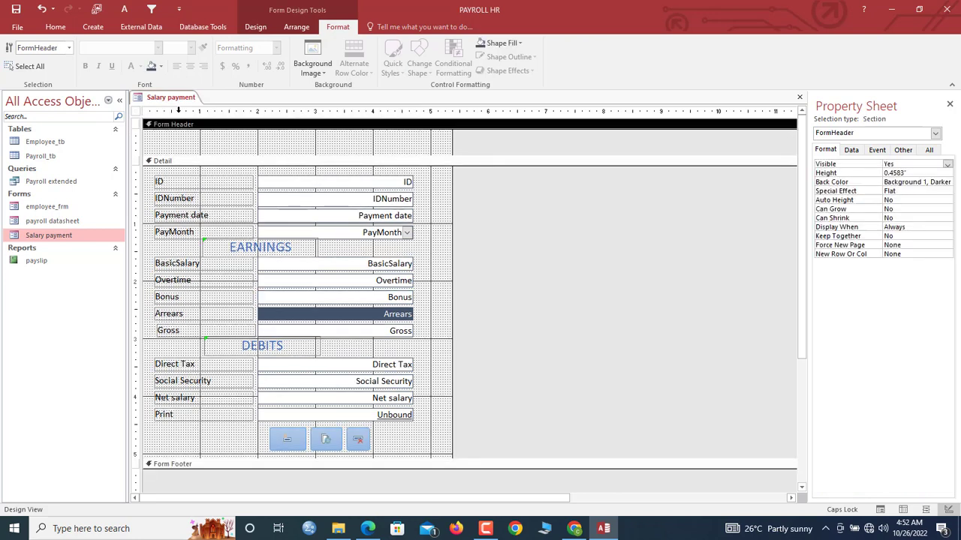
Close the Salary payment form, saving its design changes.
right_click(181, 103)
click(191, 124)
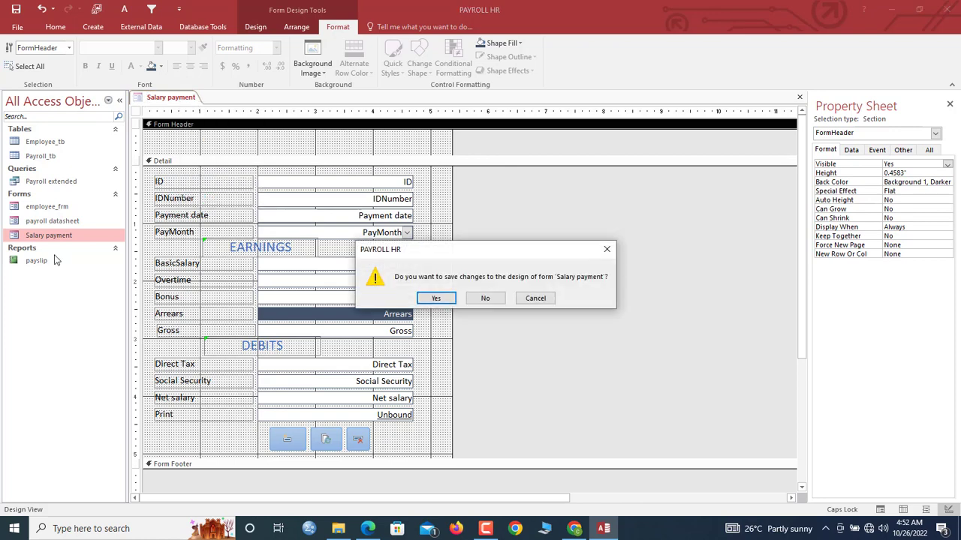
click(440, 298)
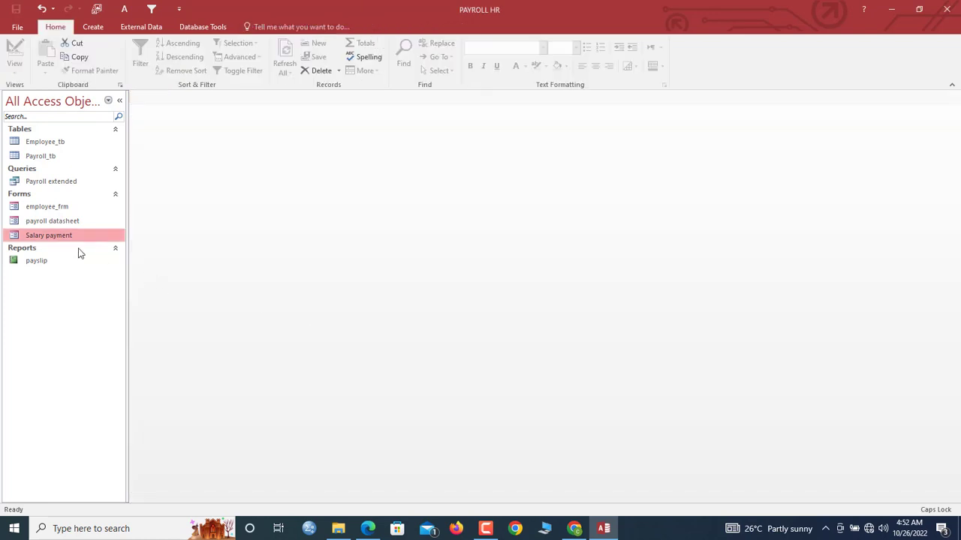
Open the employee_frm form in Design View and delete its payroll datasheet subform.
double_click(65, 210)
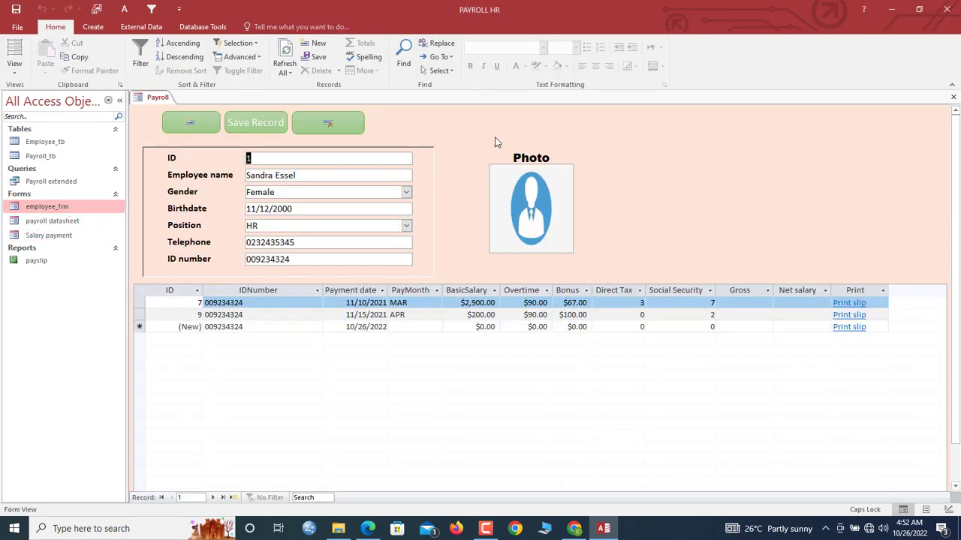
right_click(506, 135)
click(538, 172)
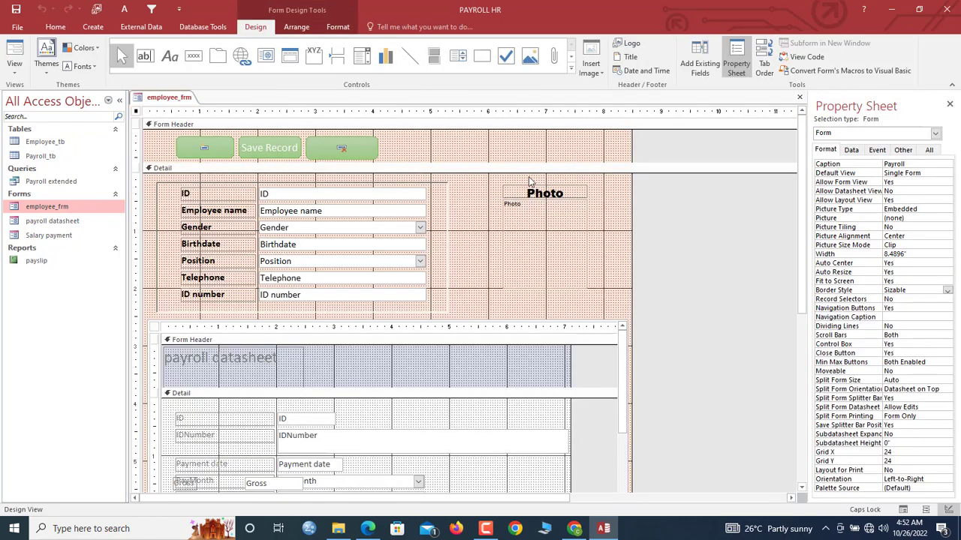
click(457, 379)
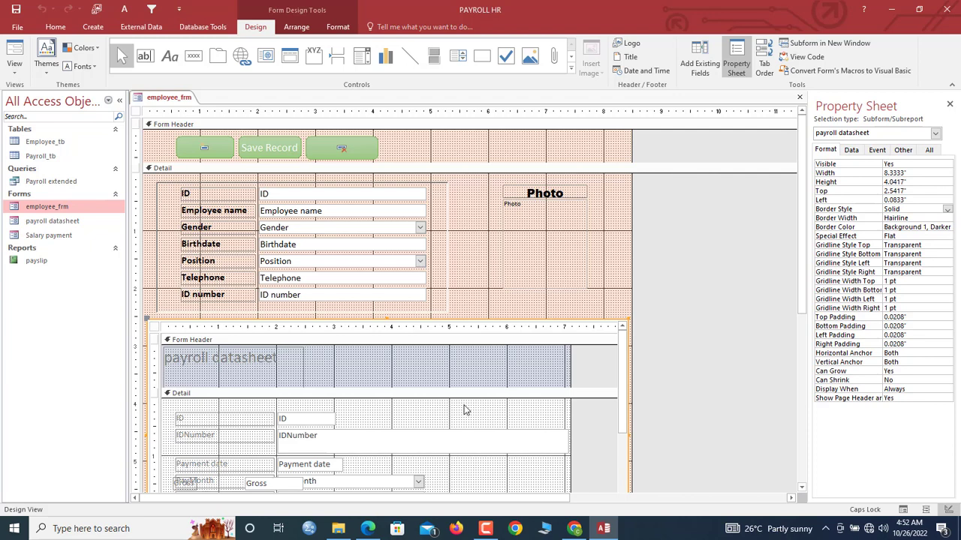
key(Delete)
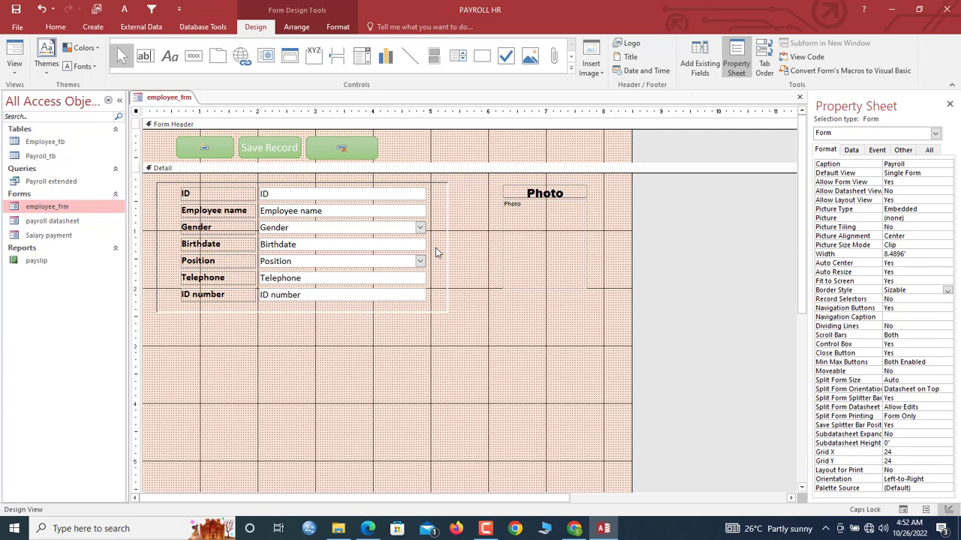
Delete the Birthdate and Telephone fields together with their labels from the employee form.
drag(438, 253, 238, 253)
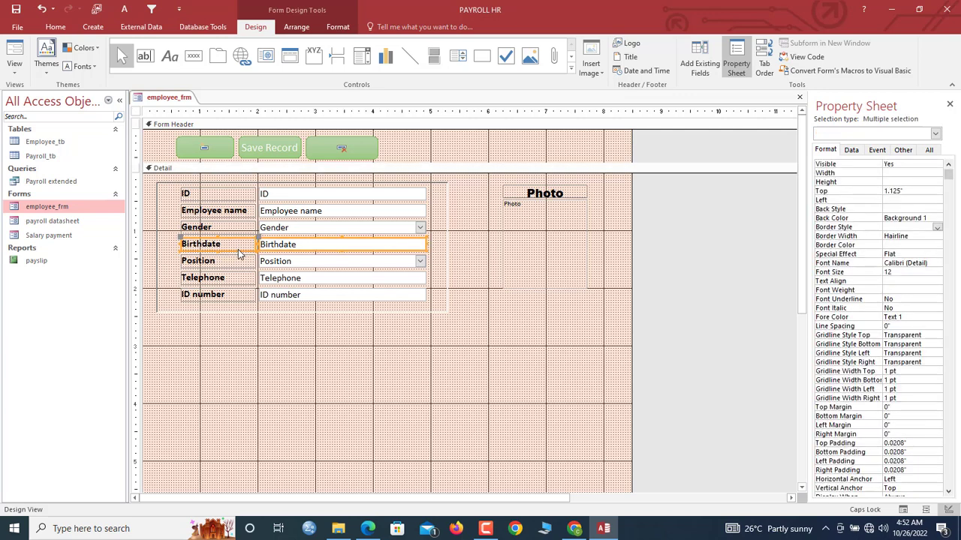
key(Delete)
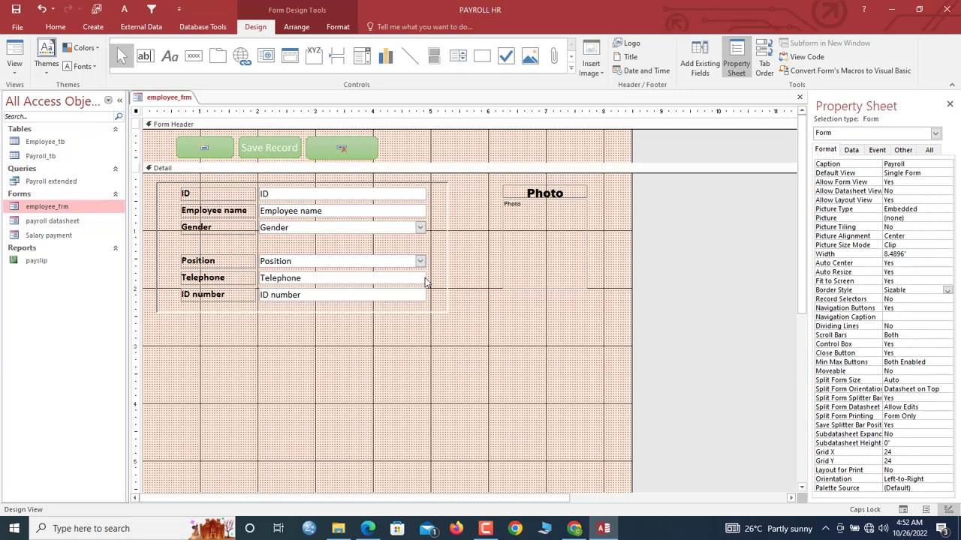
drag(434, 282, 224, 276)
key(Delete)
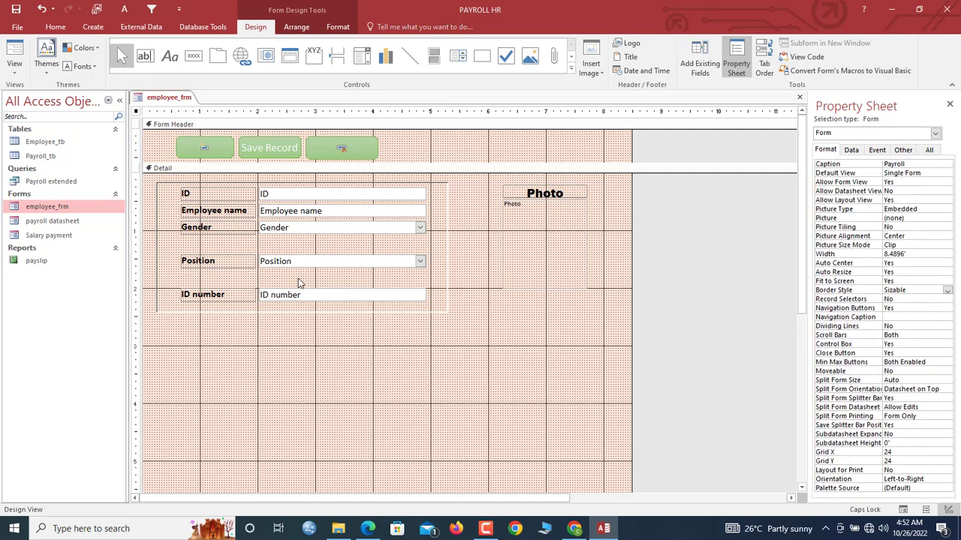
Move the remaining employee fields up to close the gaps, placing ID number's top at about 1.33 inches.
click(256, 272)
drag(288, 280, 229, 236)
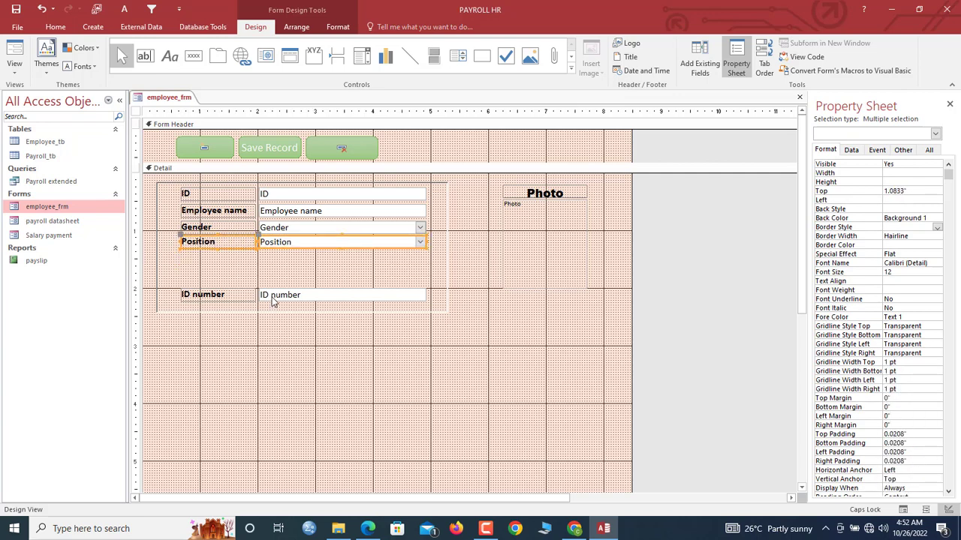
click(273, 296)
key(Up)
key(Up)
key(Up)
key(Up)
key(Up)
key(Up)
key(Up)
key(Up)
key(Up)
key(Up)
key(Up)
key(Up)
key(Up)
key(Up)
key(Up)
key(Up)
key(Up)
key(Up)
key(Up)
key(Up)
key(Up)
key(Up)
key(Up)
key(Up)
key(Up)
key(Up)
key(Up)
key(Up)
key(Up)
key(Up)
key(Up)
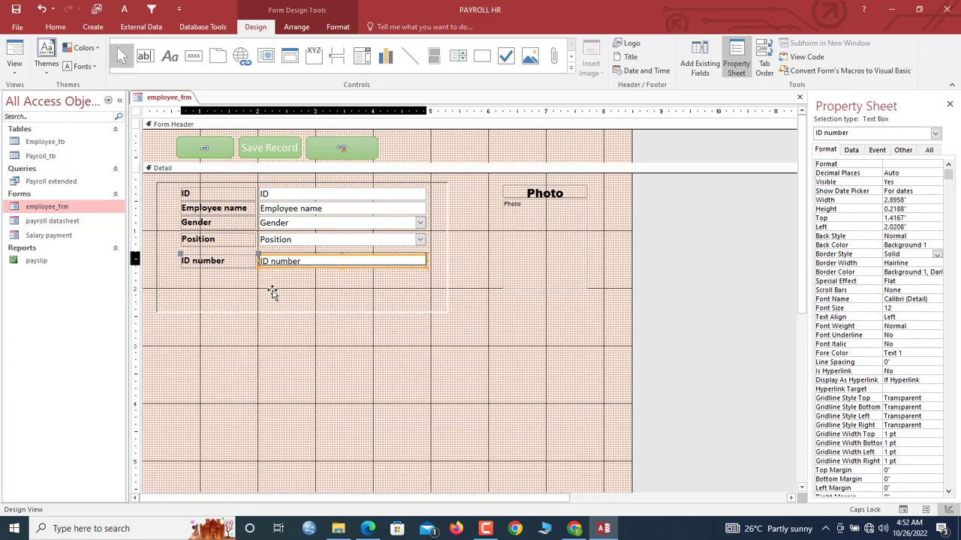
key(Down)
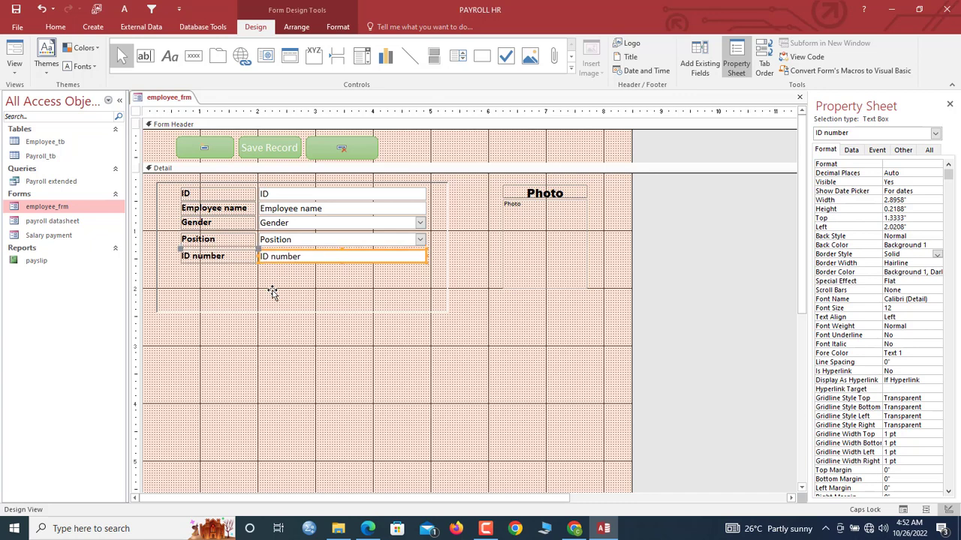
Shorten the rectangle to fit just below the ID number field and move the Photo control and its label slightly up and outward.
click(298, 319)
click(300, 312)
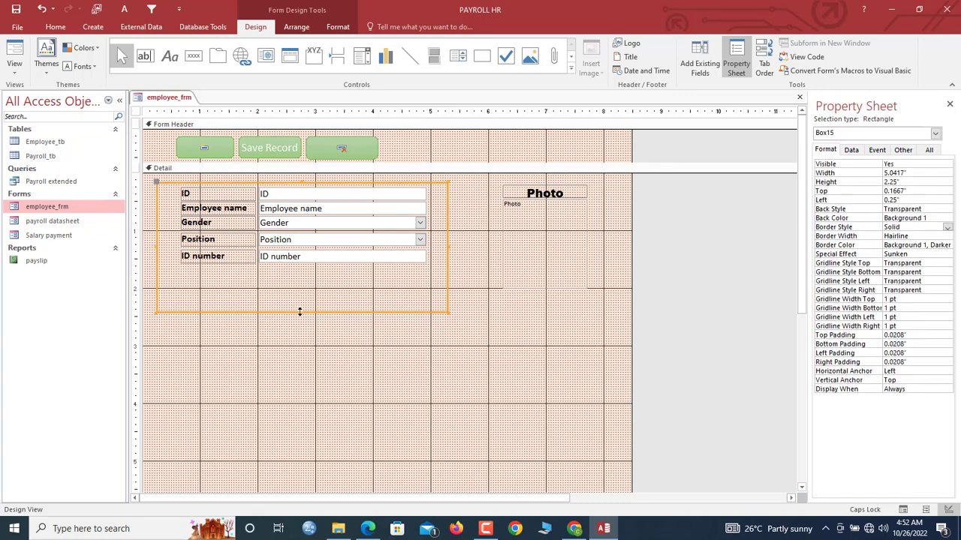
drag(299, 312, 307, 270)
drag(519, 311, 546, 186)
click(448, 332)
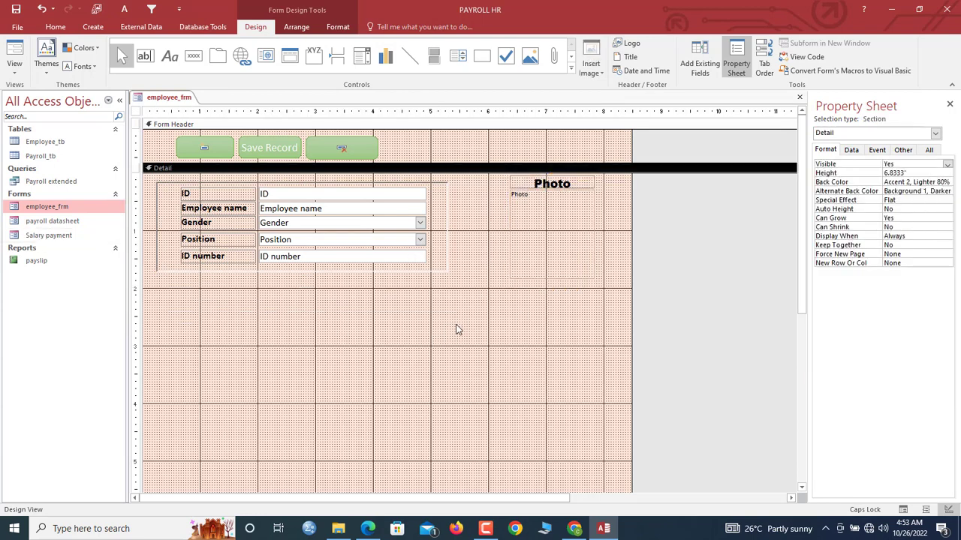
Insert the Salary payment form as a subform, delete its label, and place it below the rectangle at about 1.88 inches from the Detail top.
click(45, 236)
drag(45, 241, 210, 308)
click(247, 304)
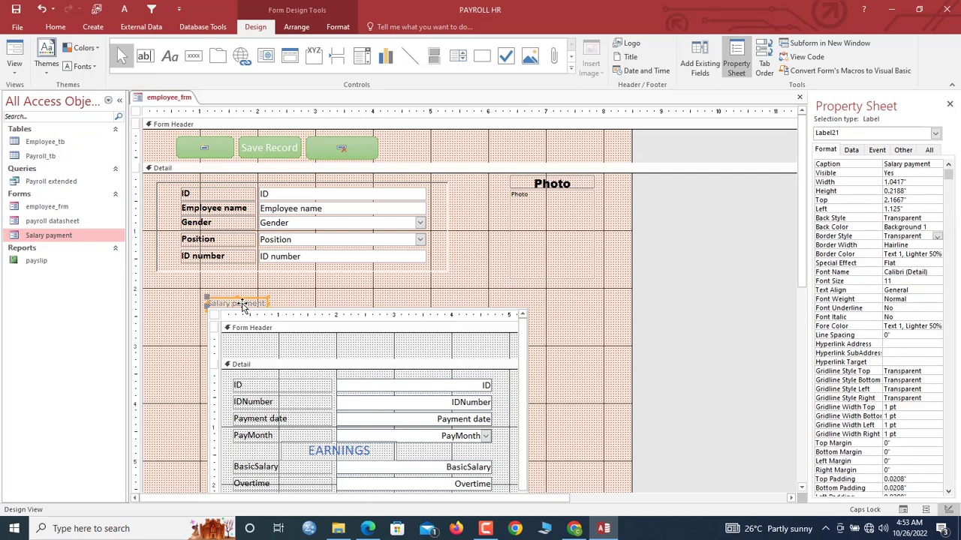
key(Delete)
click(280, 309)
drag(287, 308, 232, 281)
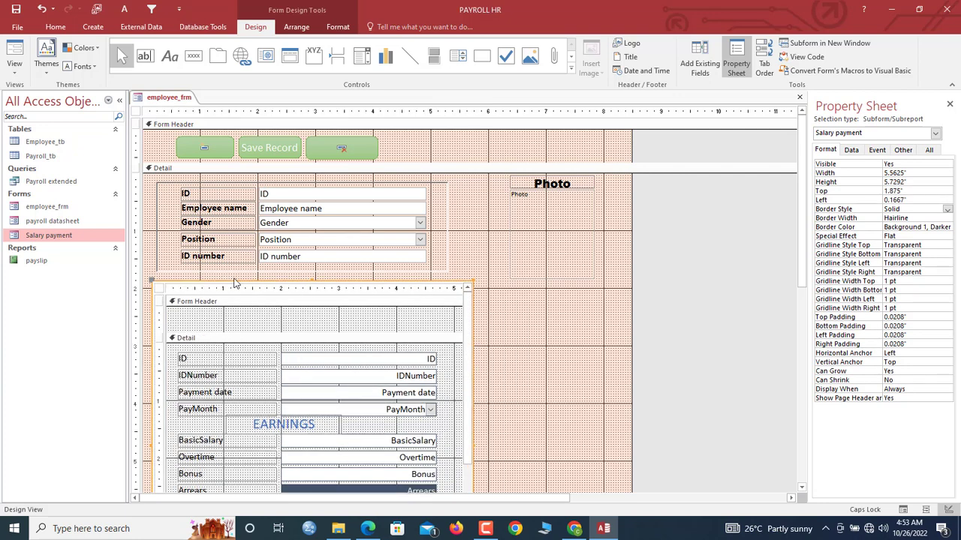
Fill the Detail section with a light gray Background 1, Darker theme color.
click(398, 168)
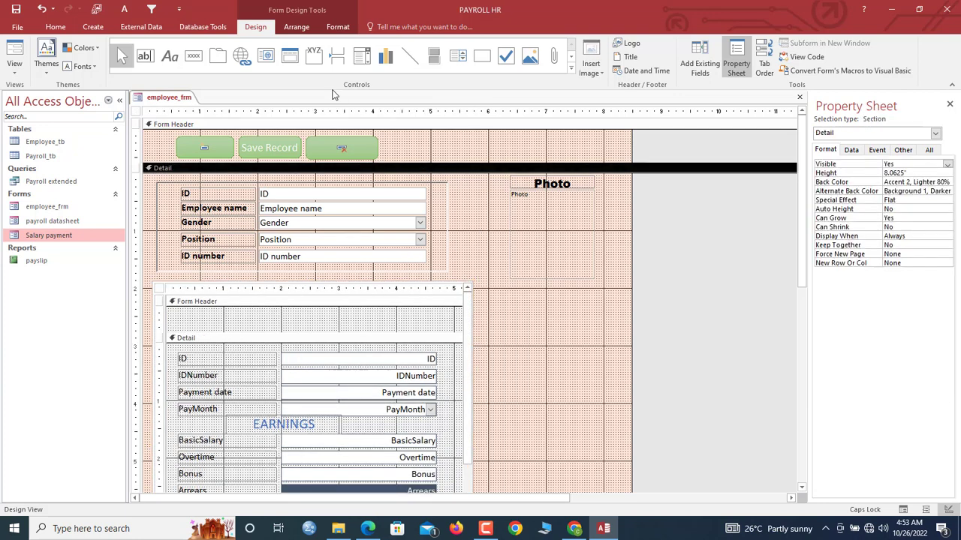
click(338, 27)
click(500, 43)
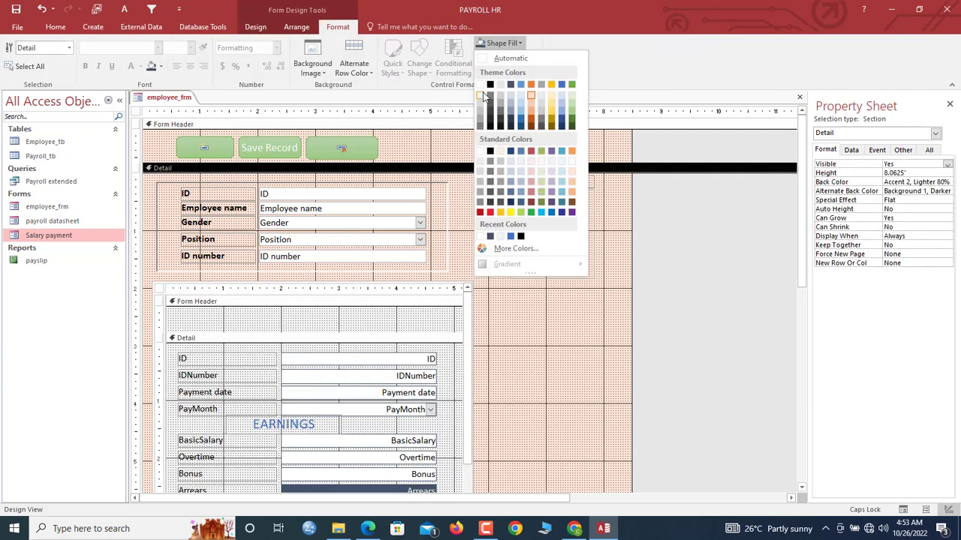
click(481, 104)
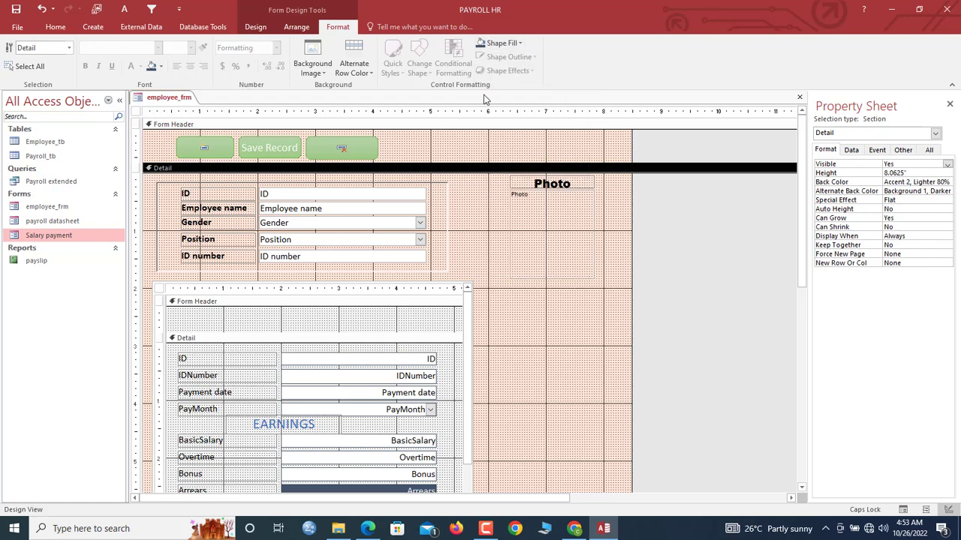
Apply the Sunken special effect to the Salary payment subform.
click(238, 285)
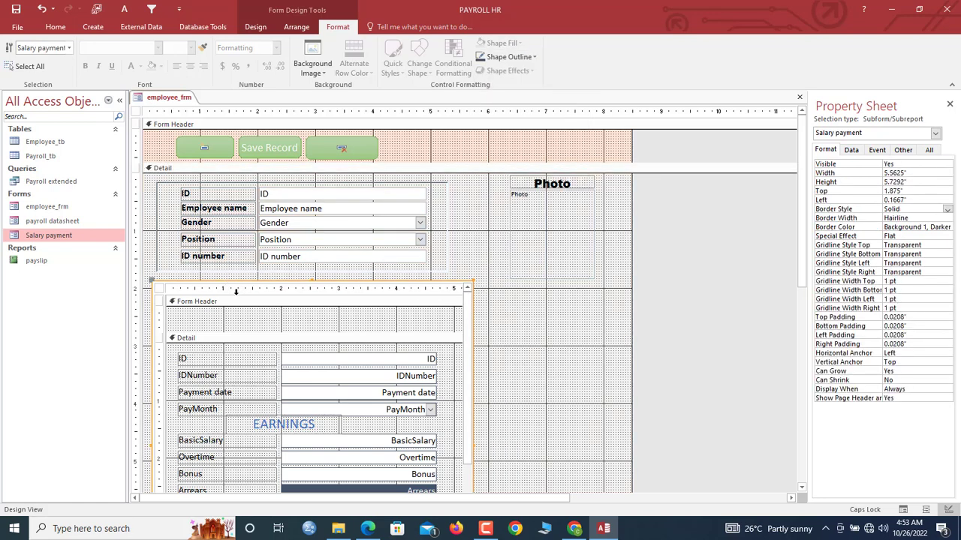
right_click(234, 281)
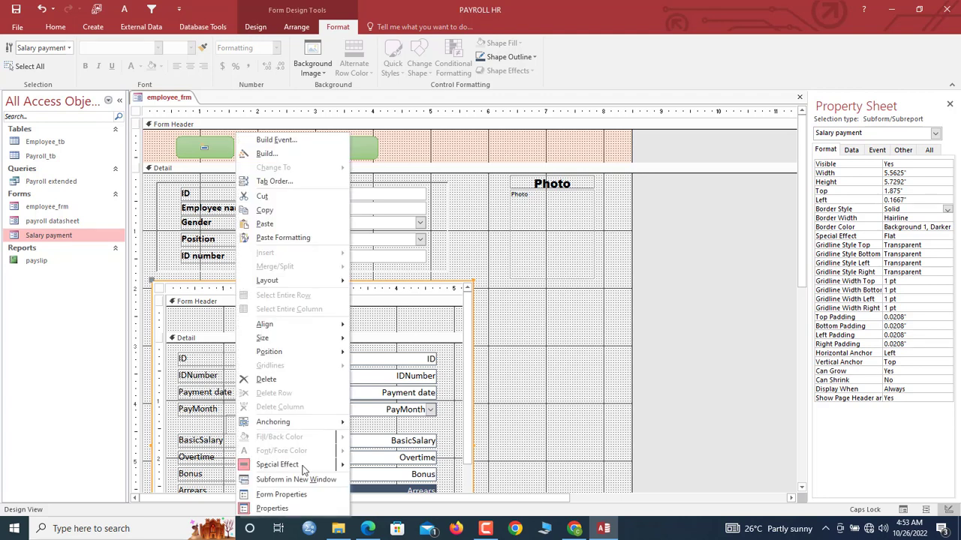
mouse_move(321, 465)
click(549, 343)
Fill the Form Header with the same light gray and apply the light blue quick style to its three command buttons.
click(465, 147)
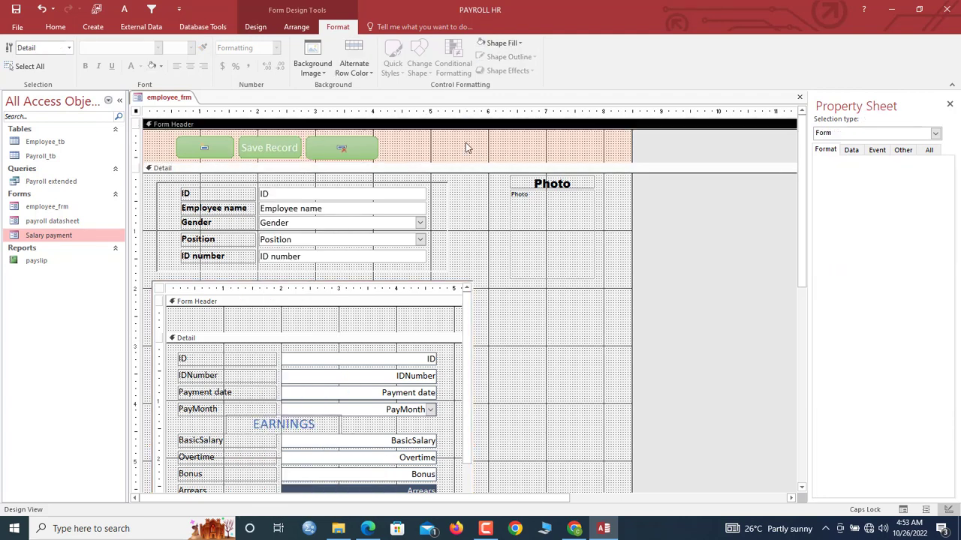
click(152, 66)
drag(443, 148, 186, 154)
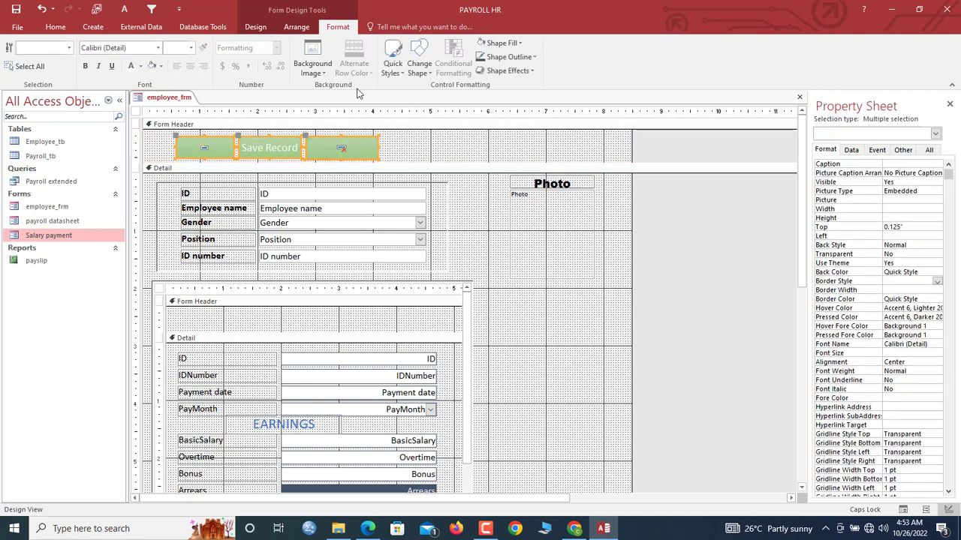
click(396, 68)
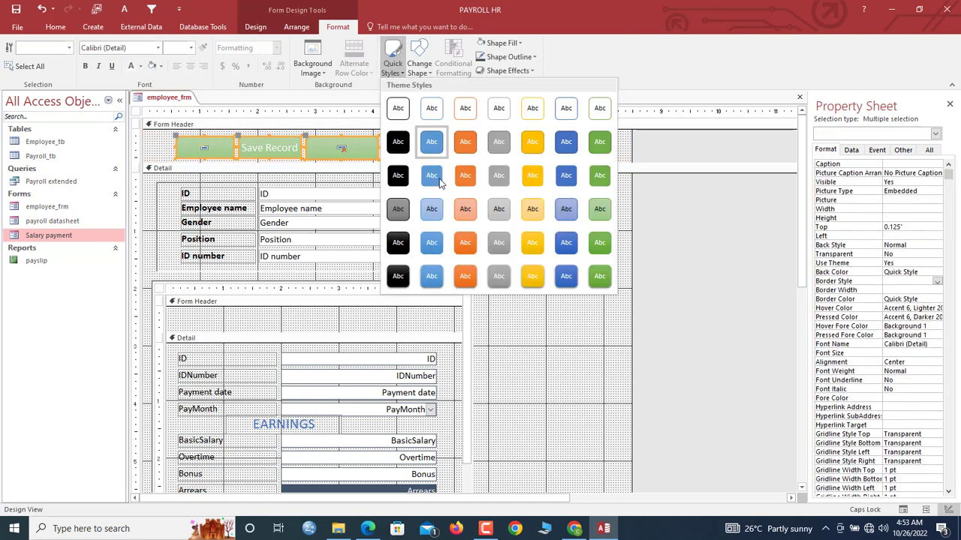
click(442, 208)
click(412, 139)
drag(423, 133, 442, 143)
Review the Salary payment subform's layout and check its master and child field links in the Subform Field Linker.
scroll(472, 370, down, 2)
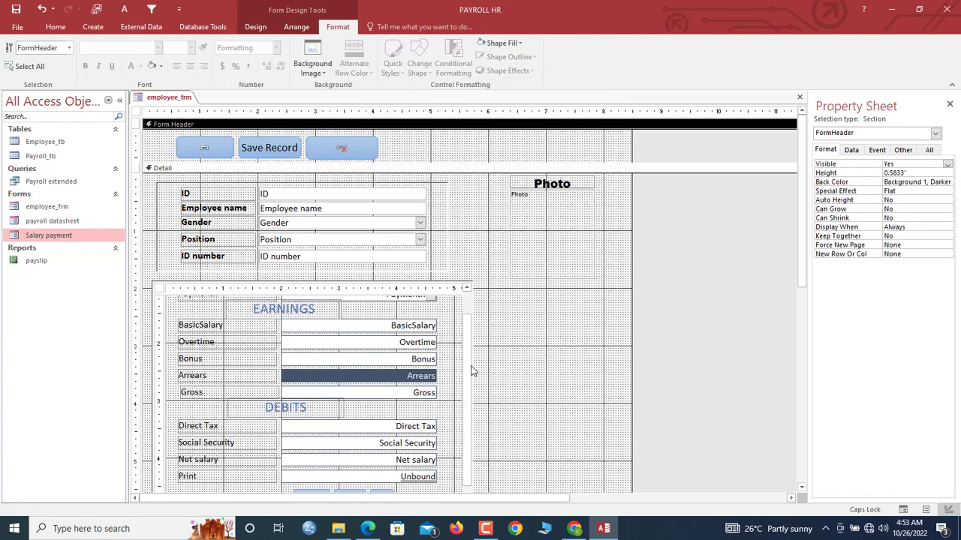
scroll(472, 371, up, 2)
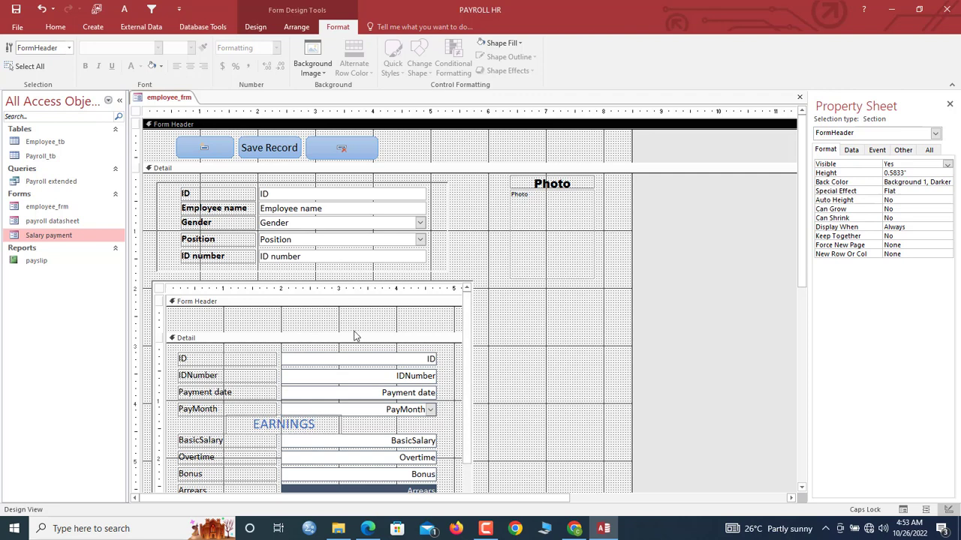
click(260, 312)
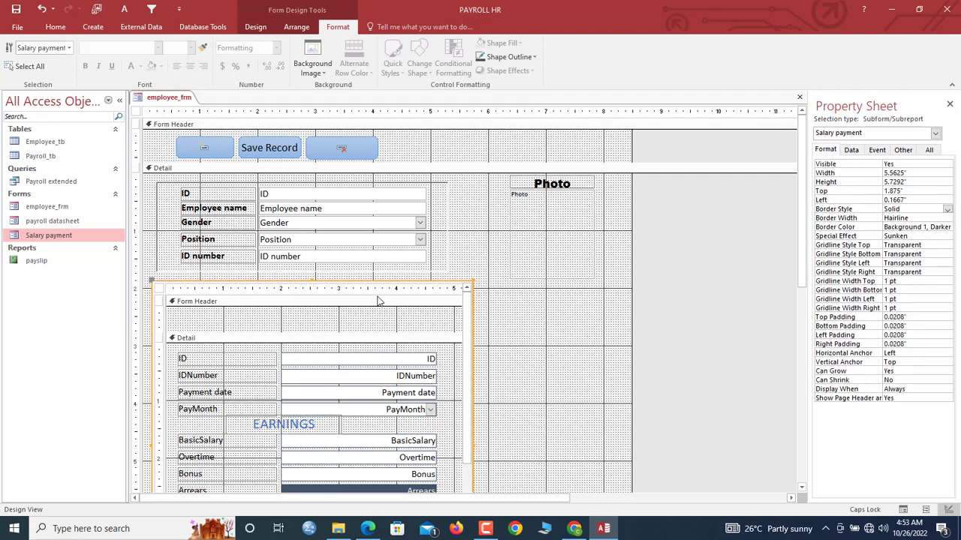
click(854, 151)
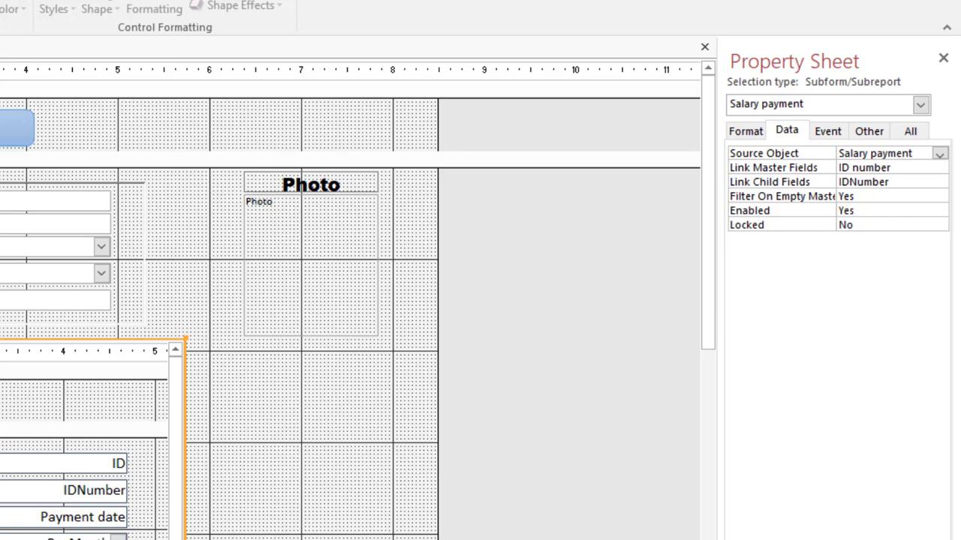
click(189, 265)
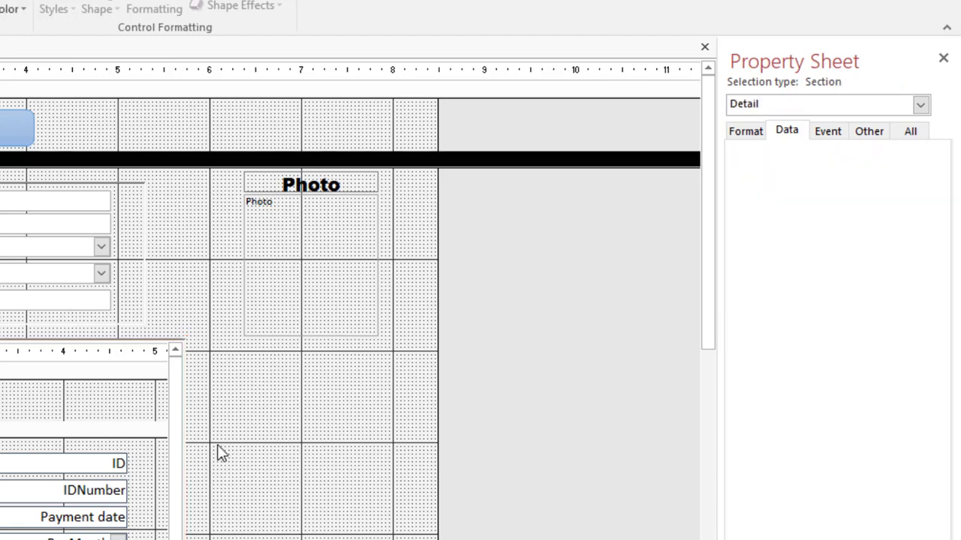
drag(251, 423, 188, 511)
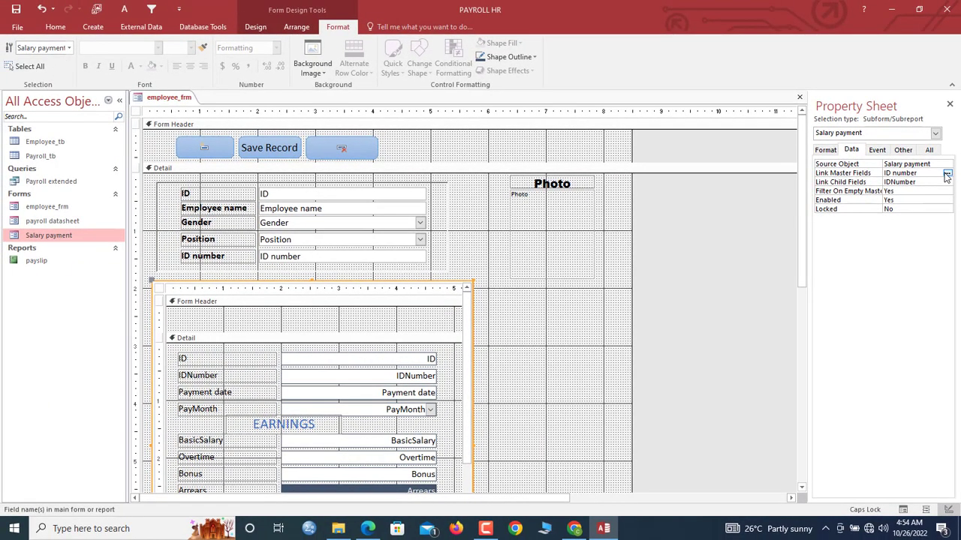
click(947, 173)
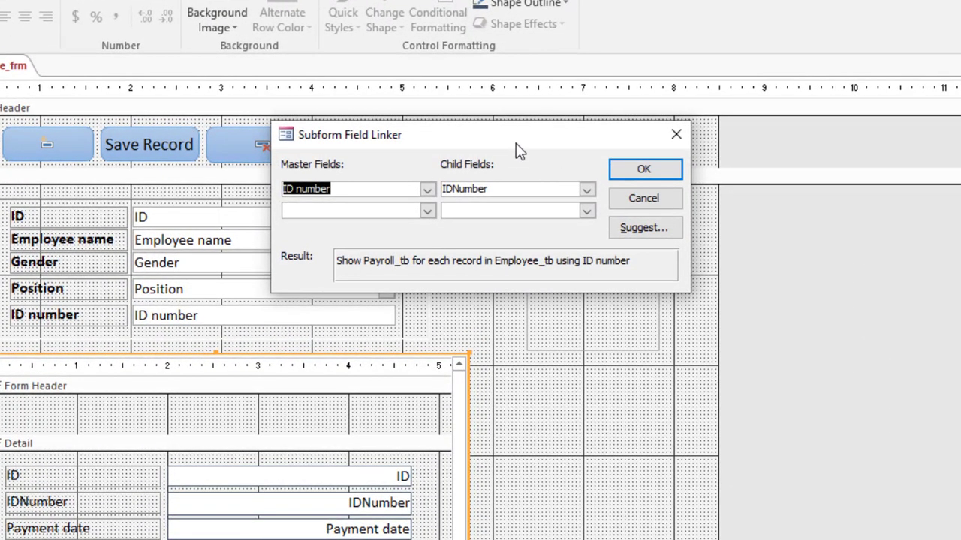
drag(518, 150, 463, 339)
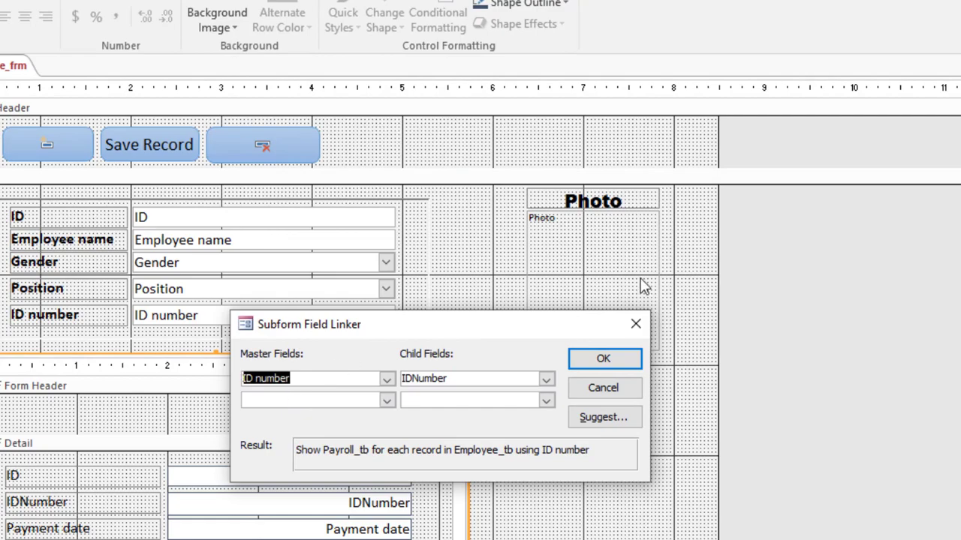
click(635, 325)
Shorten the Photo attachment control so its lower edge lines up with the rectangle around the fields.
click(606, 319)
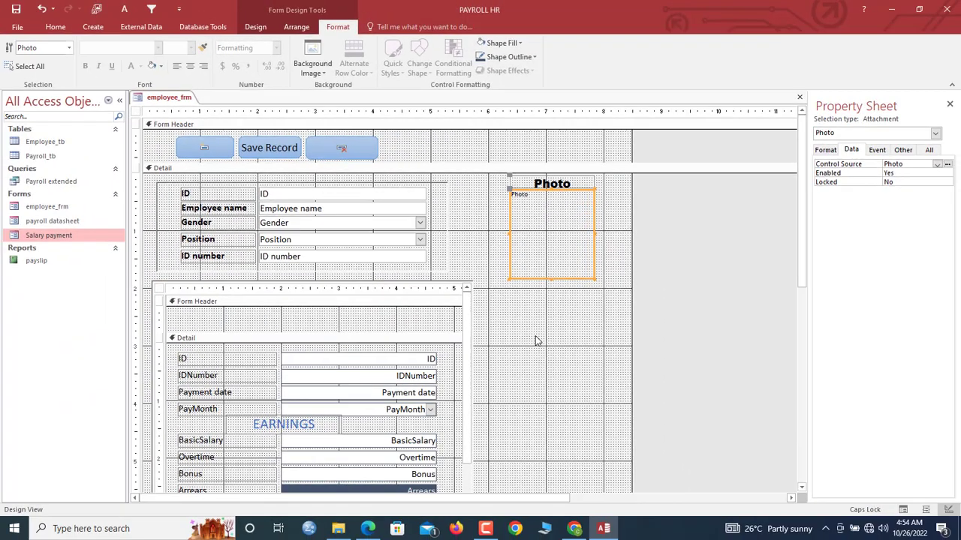
click(569, 315)
click(568, 266)
drag(551, 278, 558, 272)
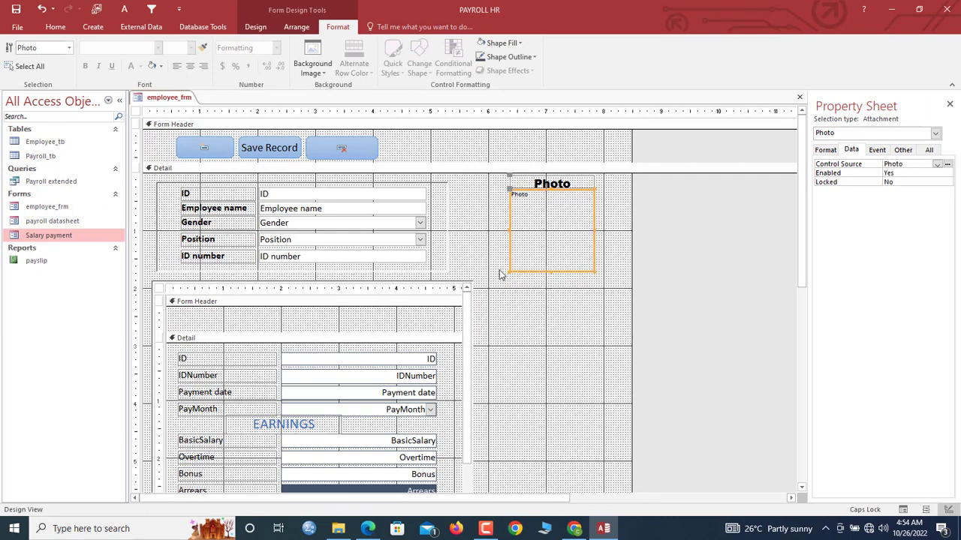
Check how the Salary payment subform displays in Form View, then return to Design View.
click(478, 261)
click(445, 315)
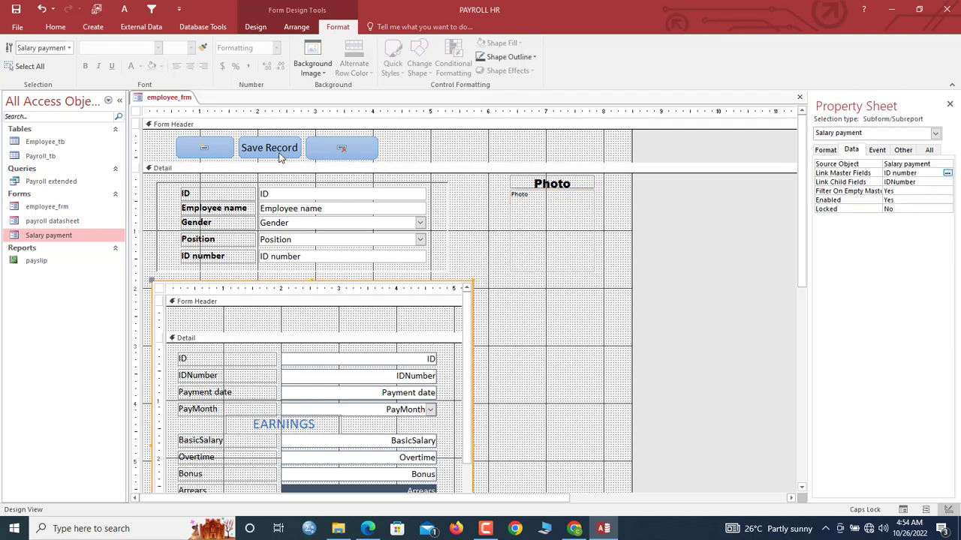
right_click(180, 97)
click(203, 144)
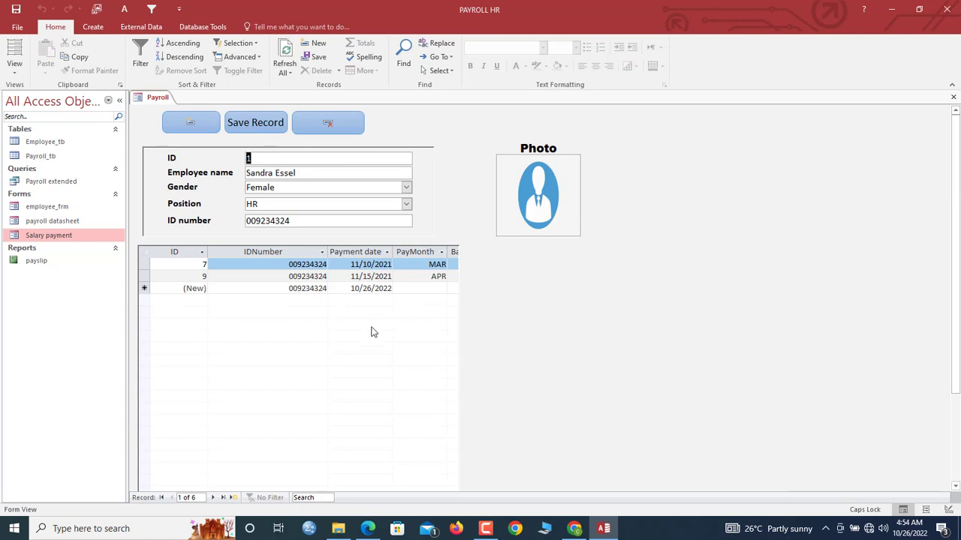
click(261, 273)
right_click(466, 135)
click(486, 170)
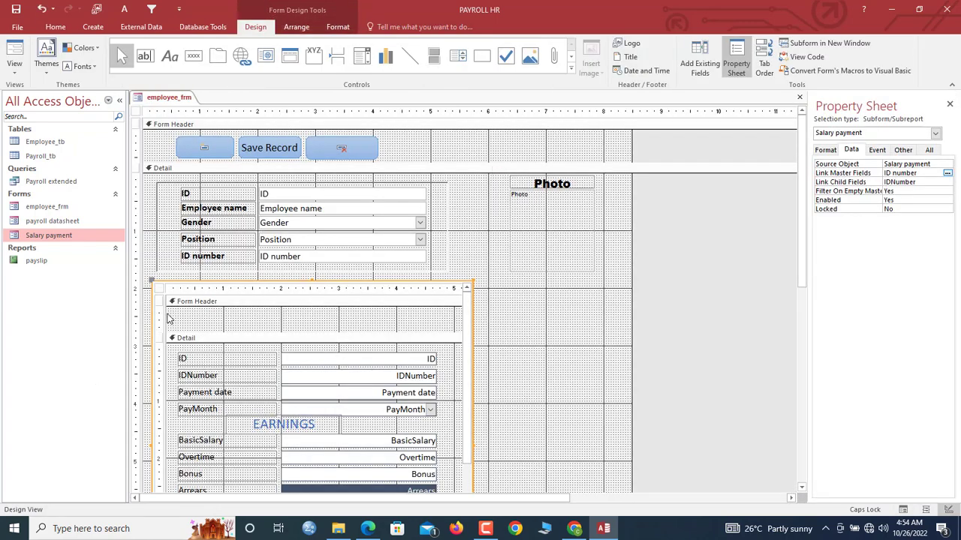
Set the Default View of the embedded Salary payment form to Single Form.
click(156, 295)
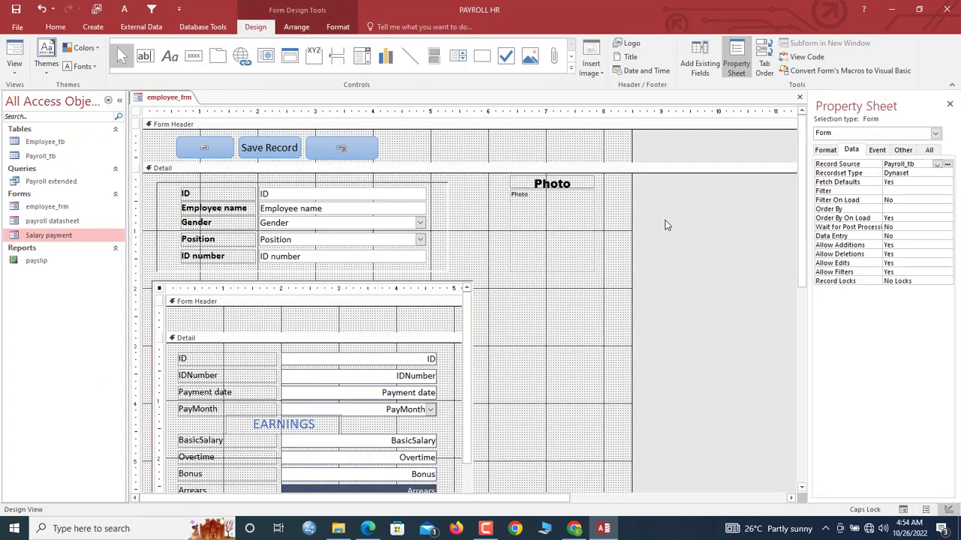
click(825, 150)
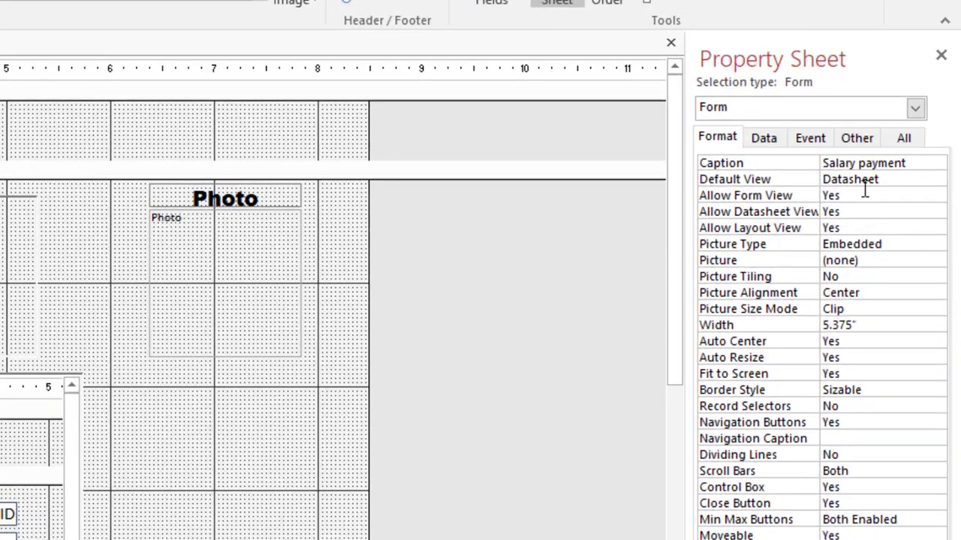
click(905, 183)
click(936, 181)
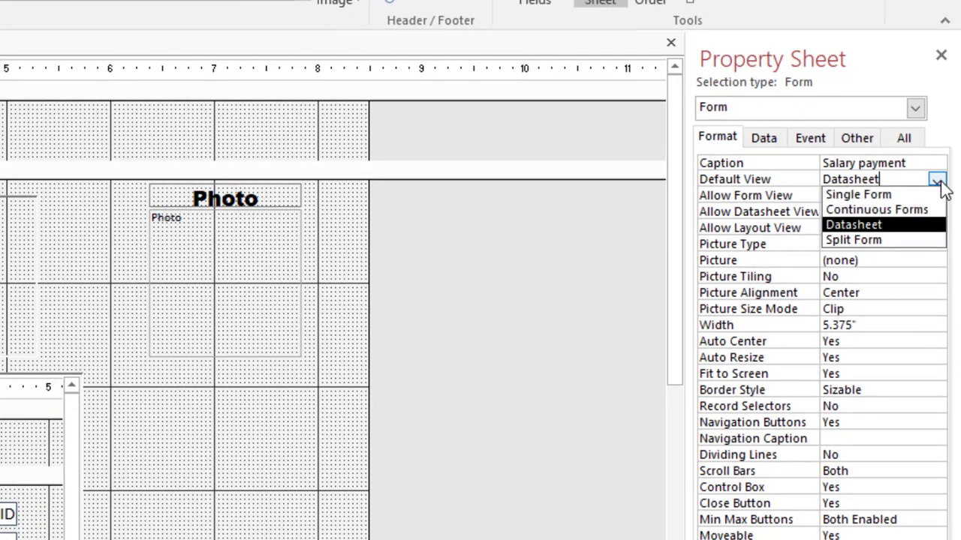
click(886, 195)
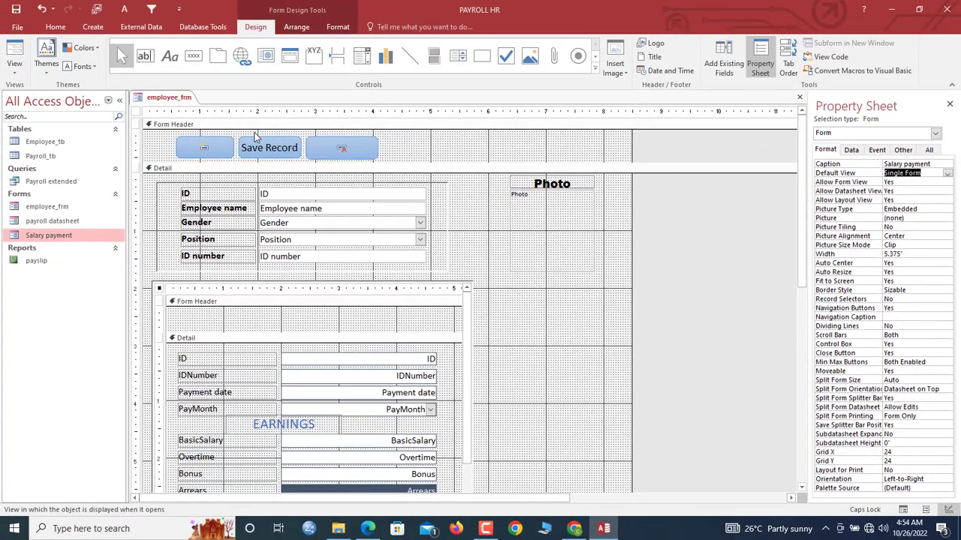
Examine the employee form in Form View with the ribbon collapsed, checking how the Salary payment subform shows its fields and buttons.
right_click(180, 100)
click(202, 148)
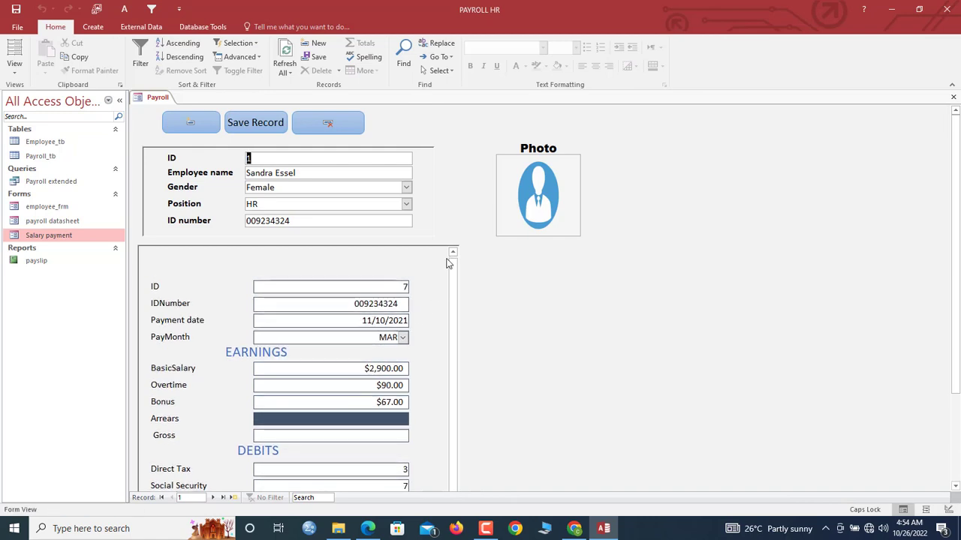
scroll(563, 352, down, 2)
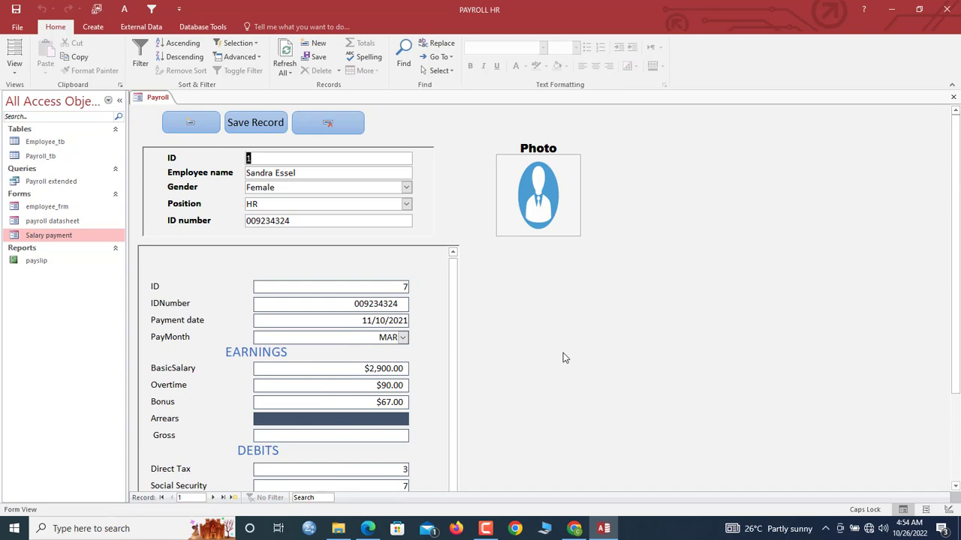
scroll(566, 358, down, 4)
scroll(565, 359, down, 2)
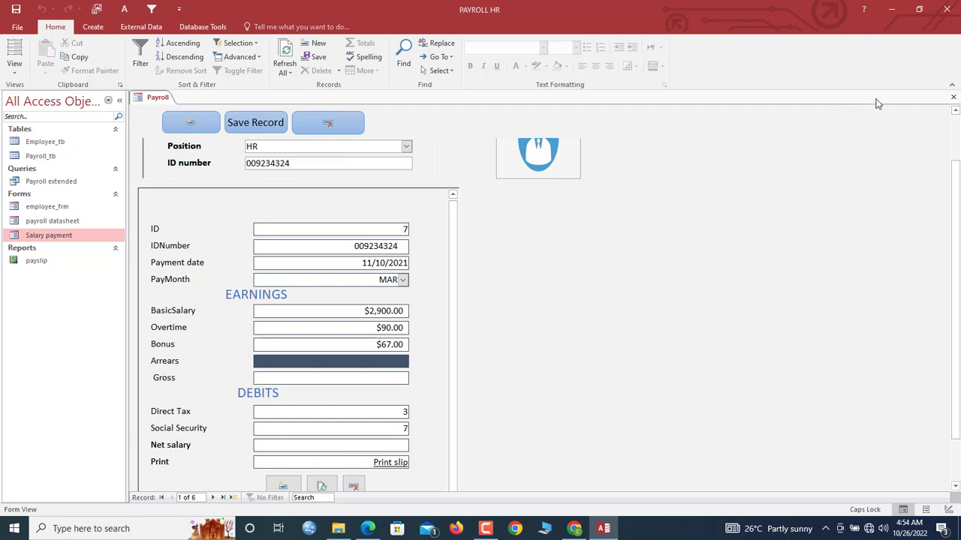
click(951, 85)
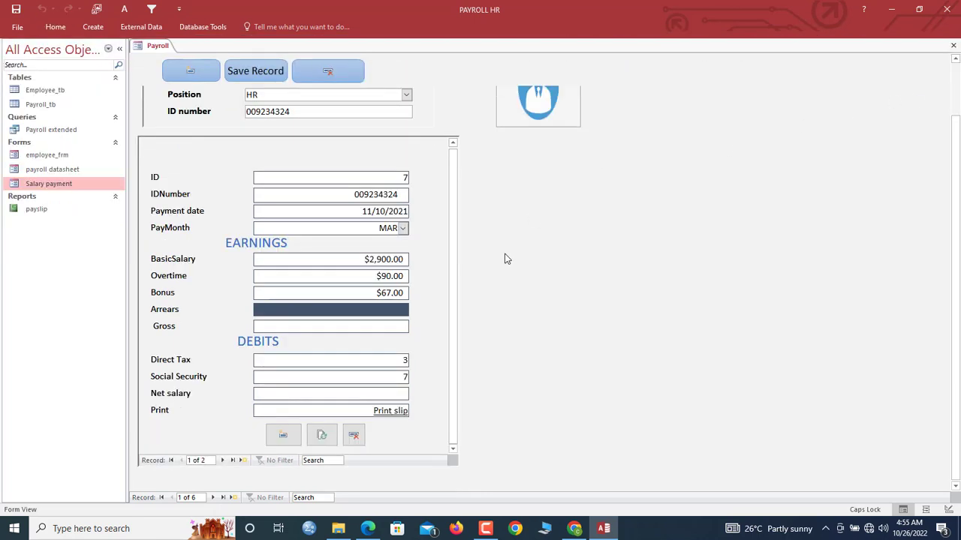
scroll(505, 259, up, 2)
scroll(505, 259, down, 2)
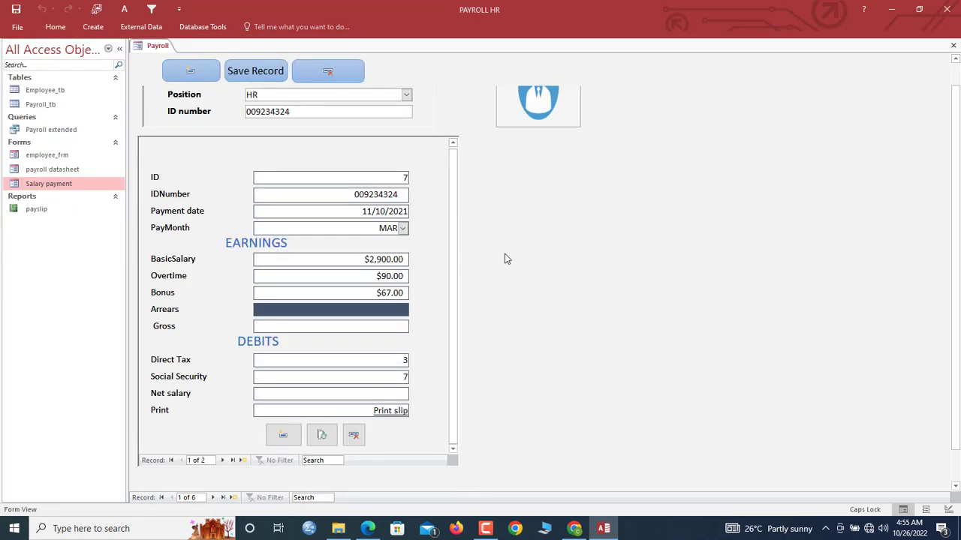
scroll(506, 259, up, 2)
scroll(505, 259, down, 2)
scroll(506, 258, up, 2)
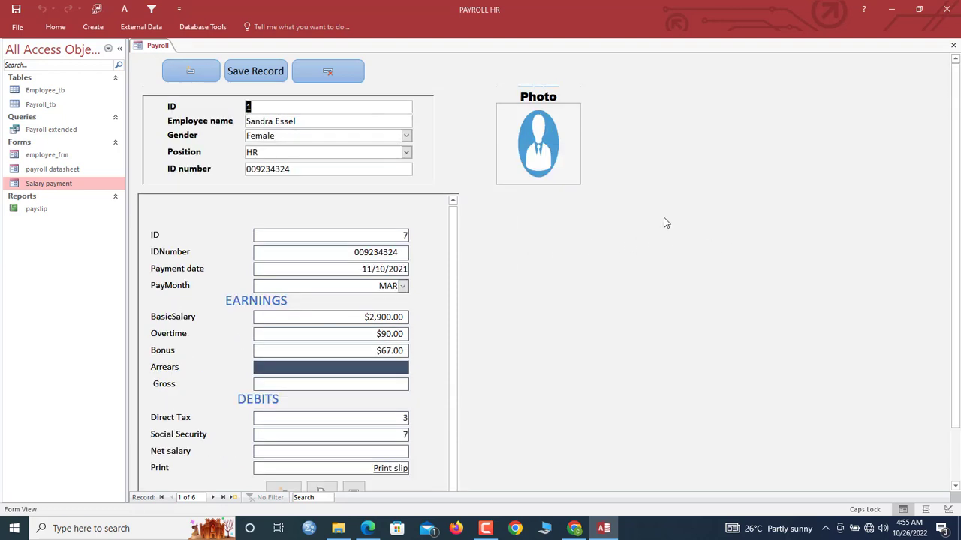
Return the employee form to Design View and delete the Photo attachment control with its label.
right_click(141, 46)
click(179, 135)
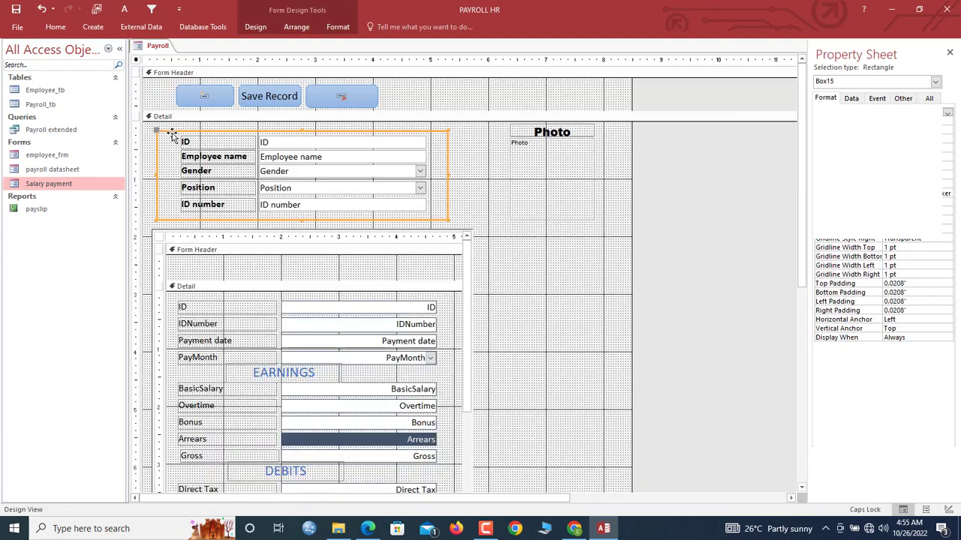
click(618, 175)
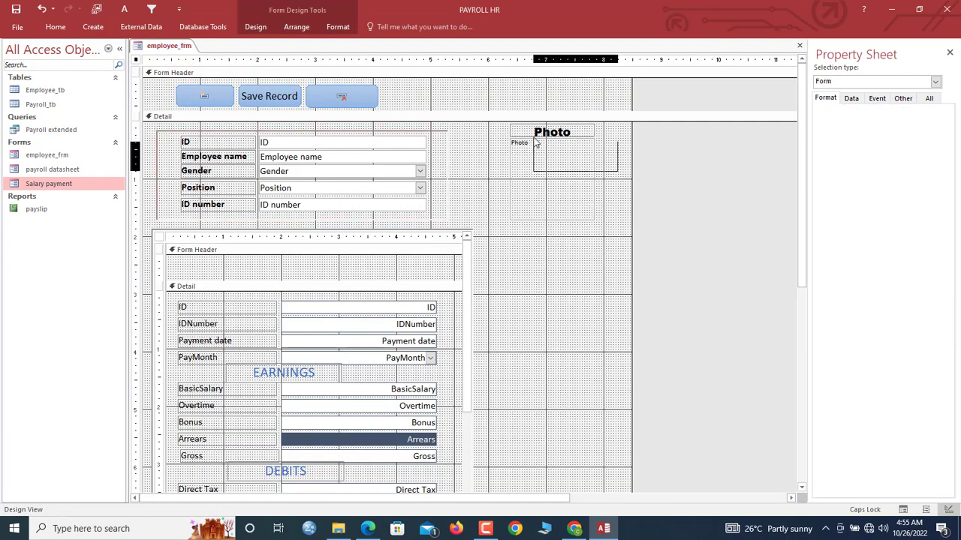
click(536, 142)
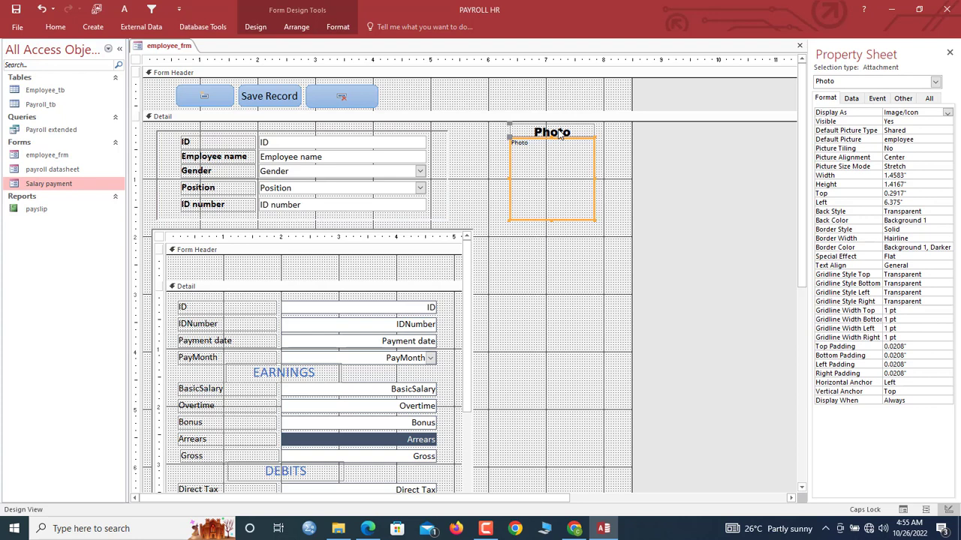
key(Delete)
Collapse the empty Form Header section inside the Salary payment subform so the Detail section sits directly beneath it.
click(368, 246)
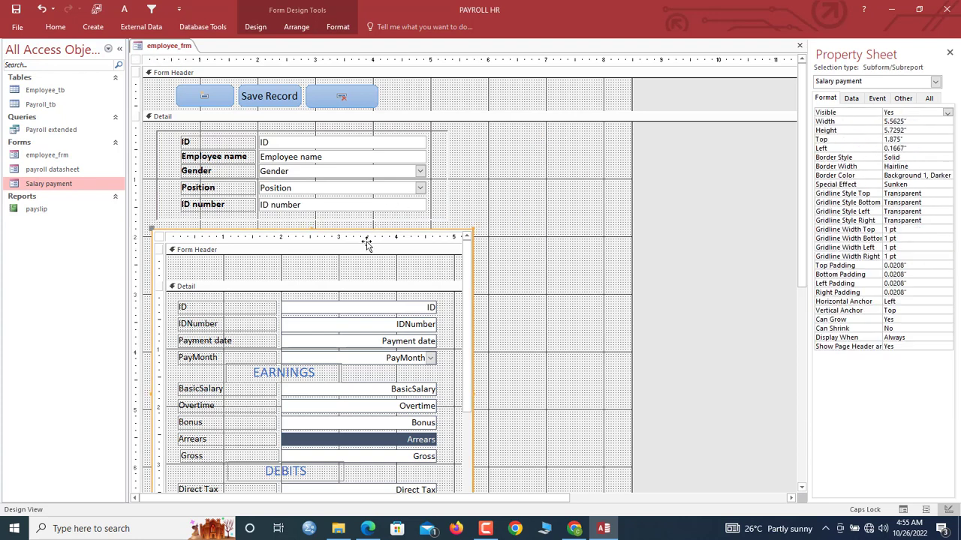
click(327, 280)
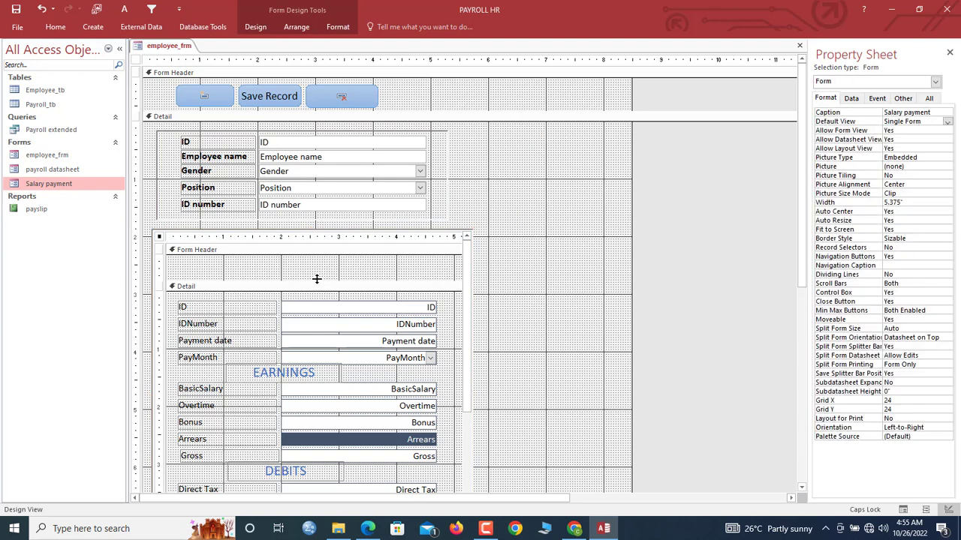
scroll(322, 270, down, 5)
scroll(336, 286, up, 3)
scroll(336, 287, down, 5)
scroll(337, 283, up, 3)
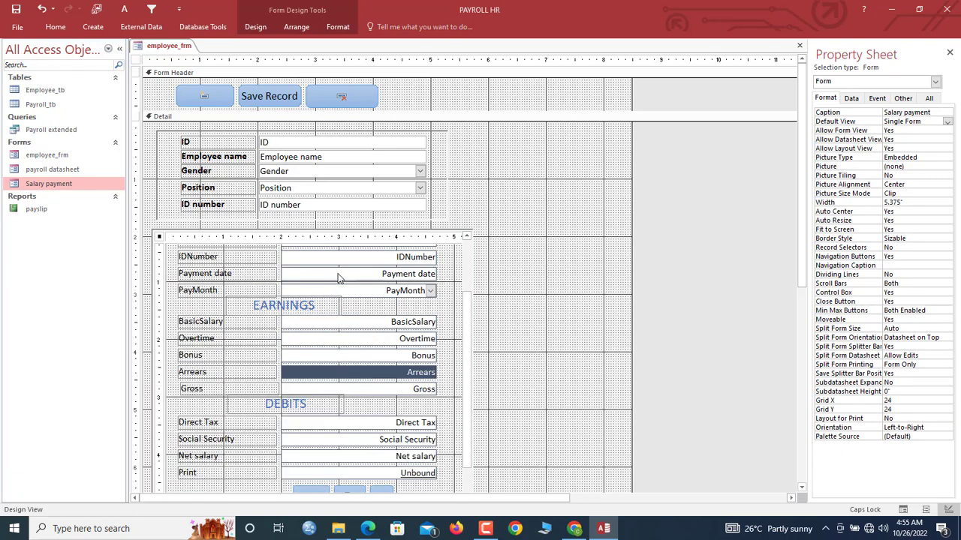
scroll(335, 284, up, 3)
scroll(334, 278, down, 1)
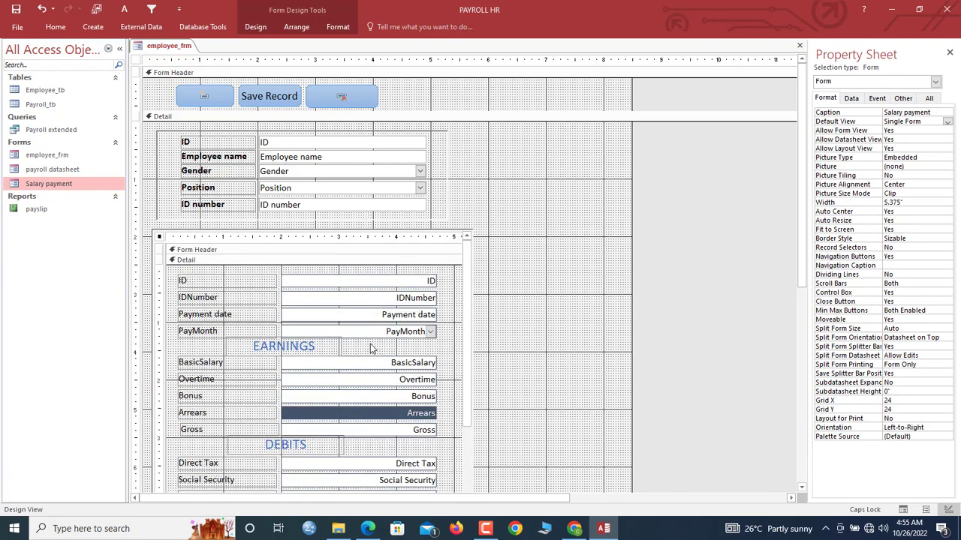
Shorten the Salary payment subform to about 5.54" high and pull the main form's Form Footer up to its lower edge.
scroll(370, 346, down, 5)
scroll(370, 347, up, 3)
scroll(587, 264, down, 5)
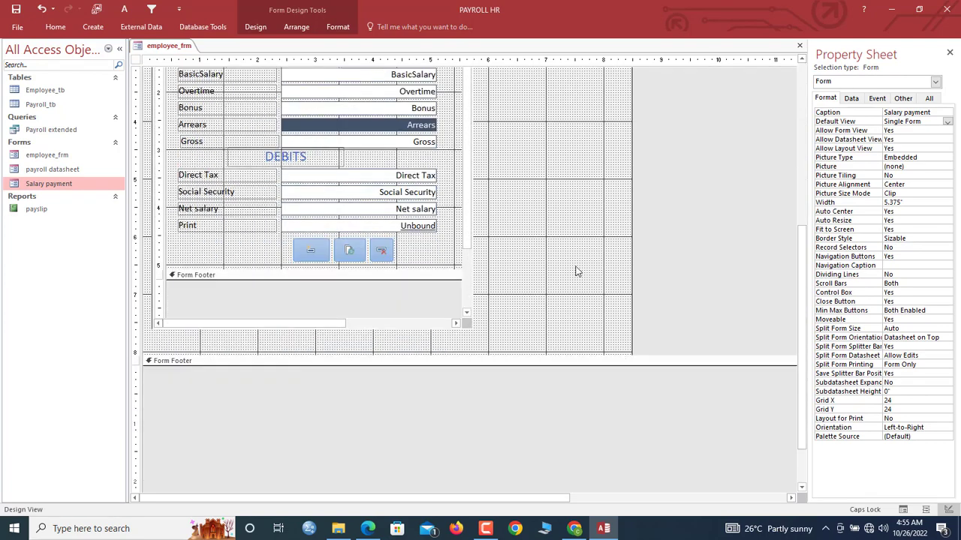
drag(366, 353, 348, 307)
click(371, 320)
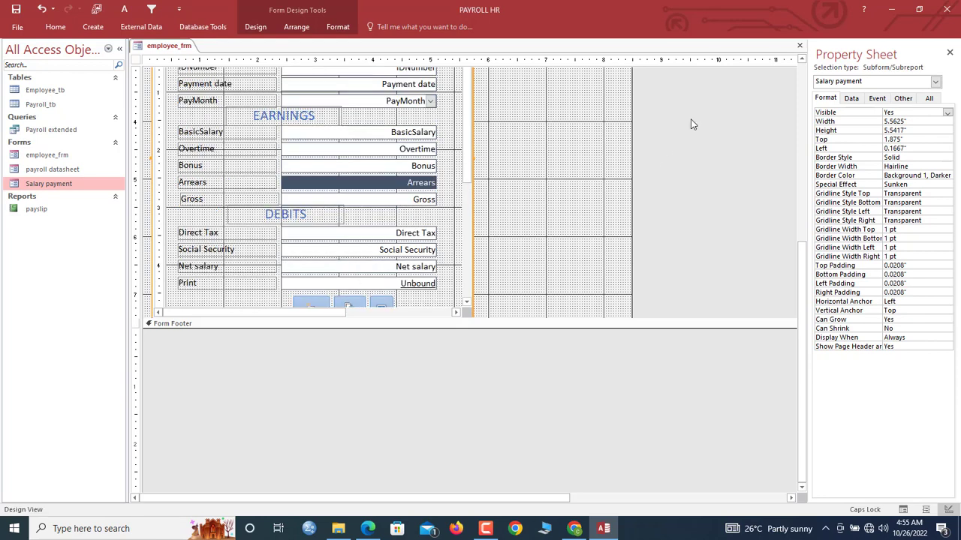
Embed the payroll datasheet form as a subform in the empty area beside the Salary payment subform and delete its label.
double_click(55, 26)
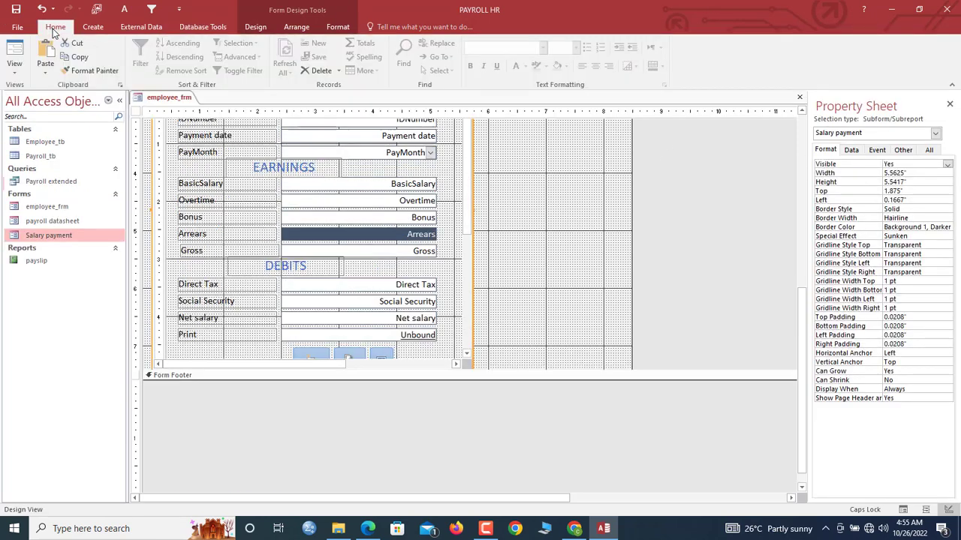
click(39, 220)
drag(463, 178, 514, 177)
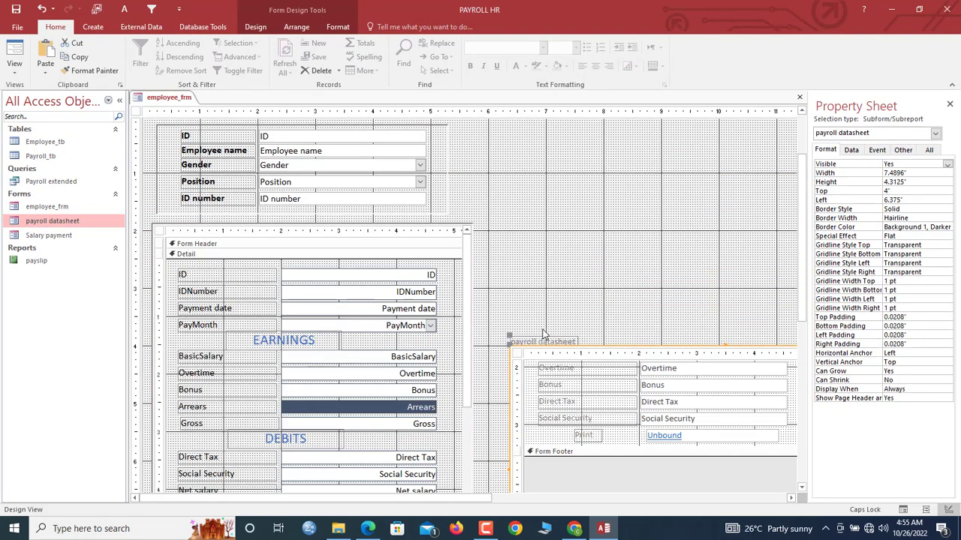
click(542, 342)
key(Delete)
Move the payroll datasheet subform level with the Salary payment subform, about 1.92" from the top and 5.88" from the left.
click(561, 347)
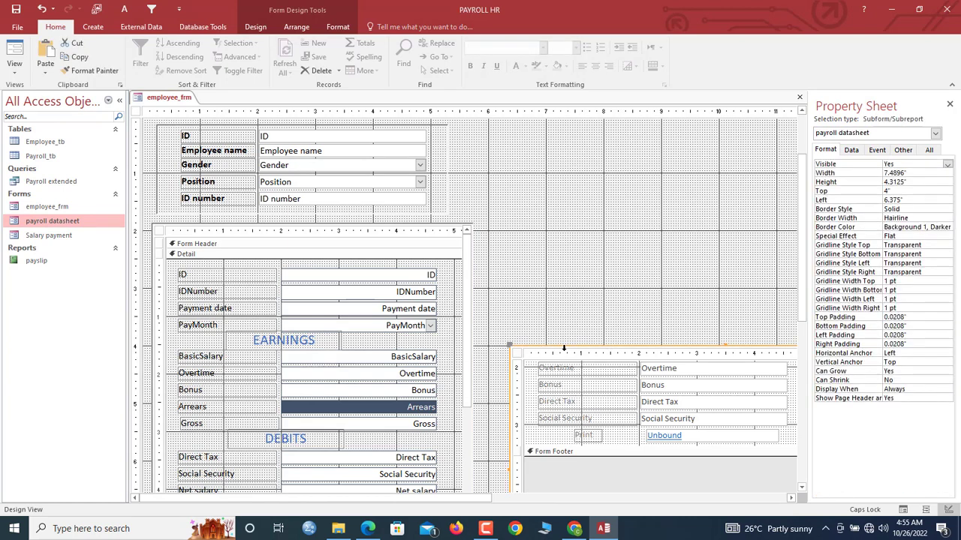
drag(565, 347, 535, 223)
key(Down)
key(Down)
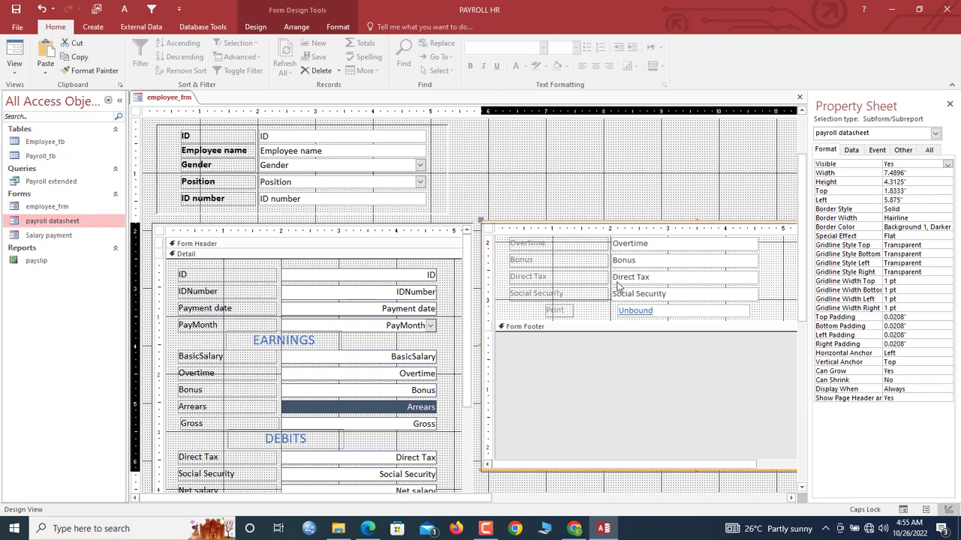
Extend the payroll datasheet subform to about 5.42" high and remove the spare Detail space below both subforms.
scroll(617, 286, up, 2)
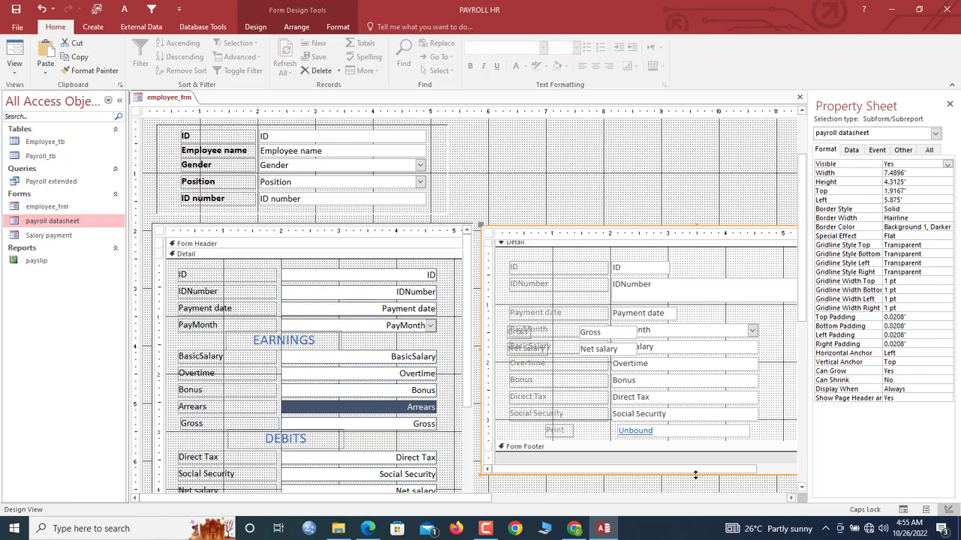
scroll(695, 480, down, 3)
drag(696, 516, 672, 450)
scroll(673, 455, down, 3)
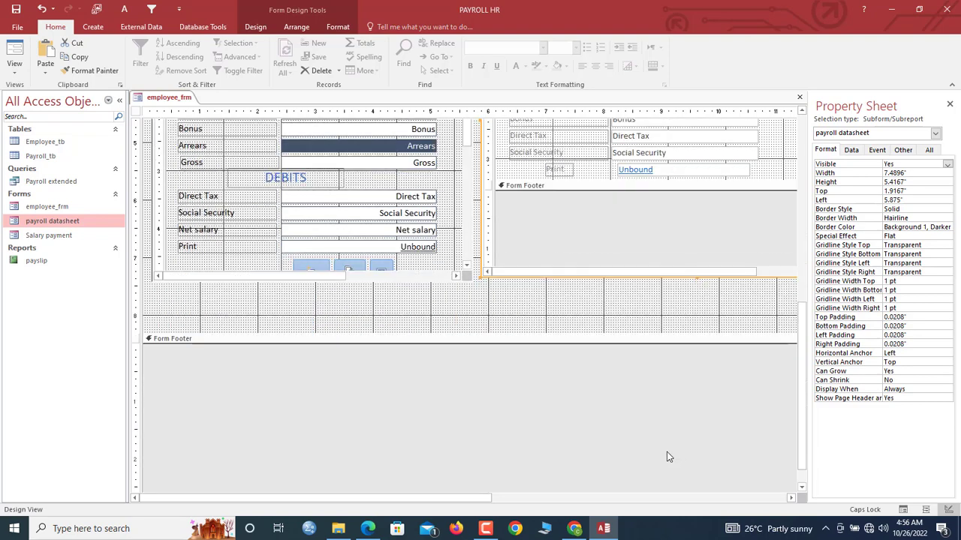
drag(576, 331, 648, 275)
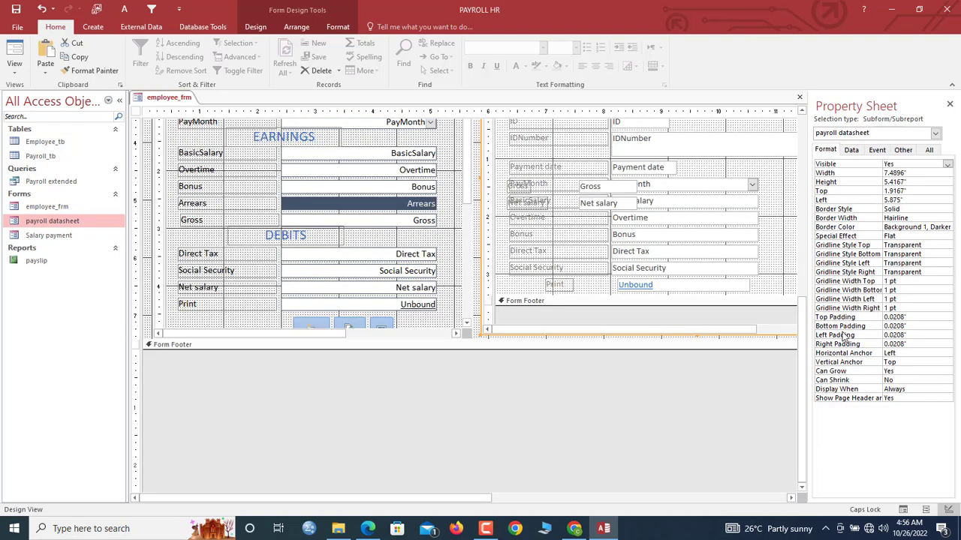
Set both the Horizontal Anchor and the Vertical Anchor of the payroll datasheet subform to Both.
scroll(802, 367, up, 5)
click(691, 200)
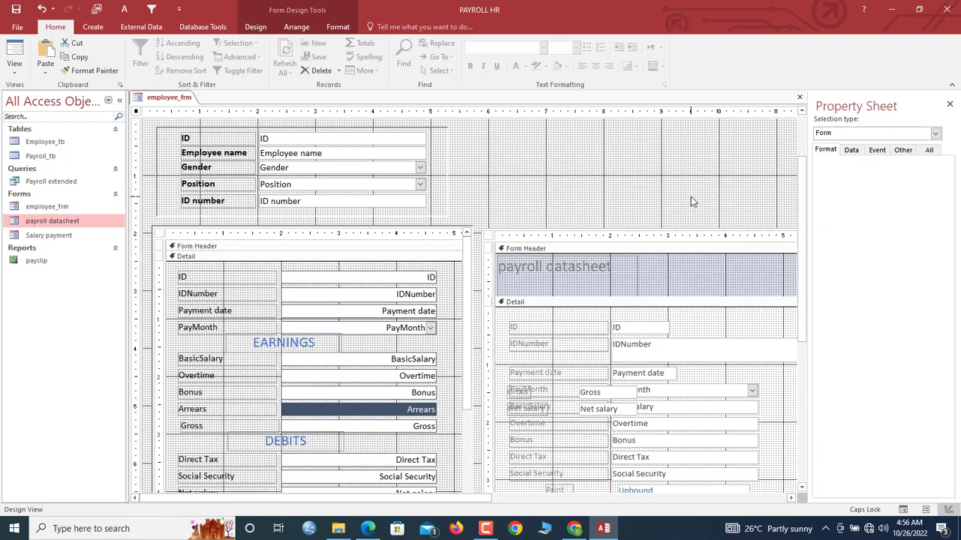
click(679, 253)
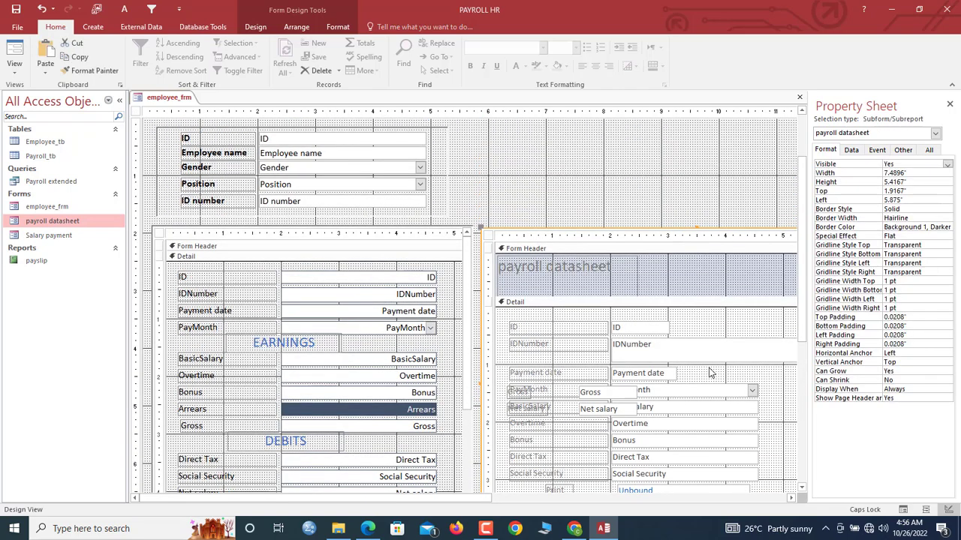
double_click(907, 354)
double_click(908, 354)
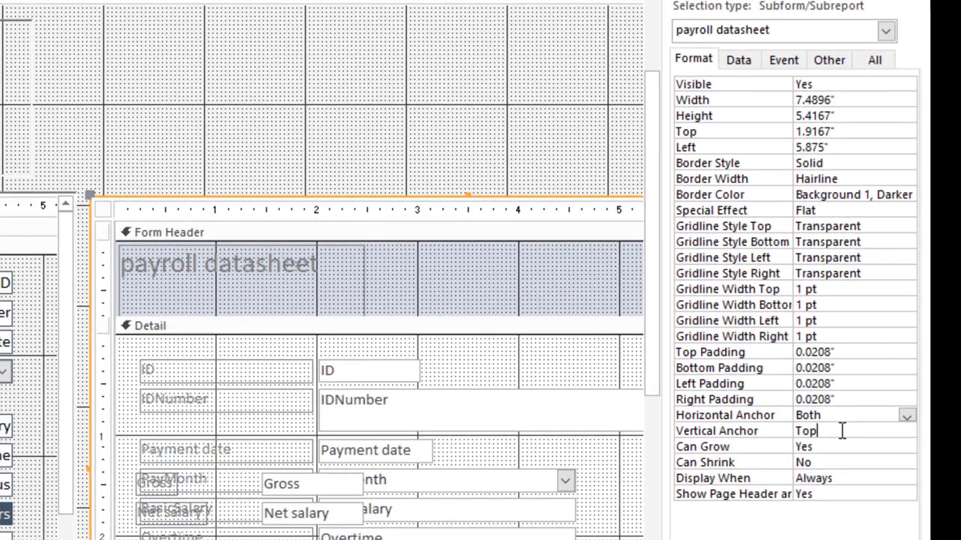
click(860, 413)
double_click(835, 430)
double_click(835, 431)
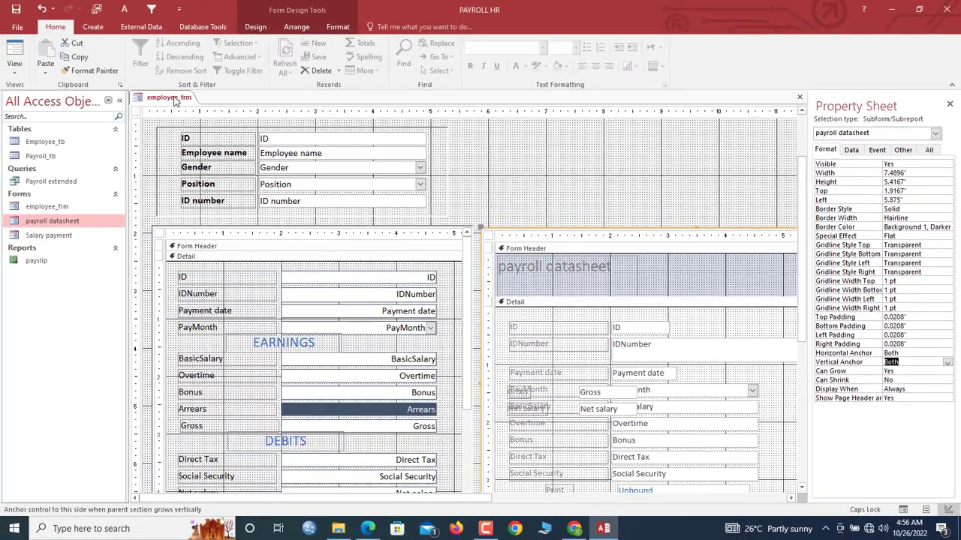
Close employee_frm, reopen it in Form View, and collapse the ribbon and Navigation Pane to enlarge the form area.
right_click(173, 96)
click(201, 122)
double_click(57, 209)
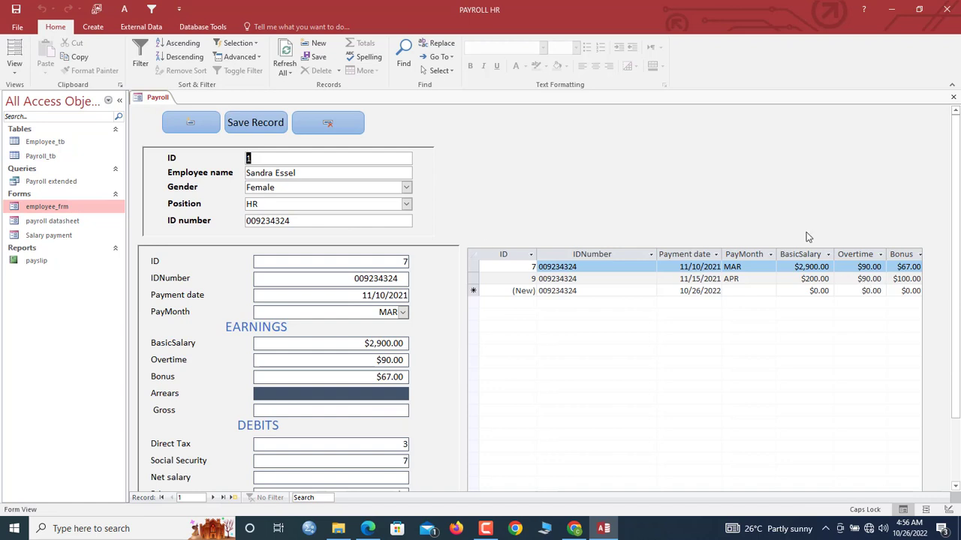
click(952, 84)
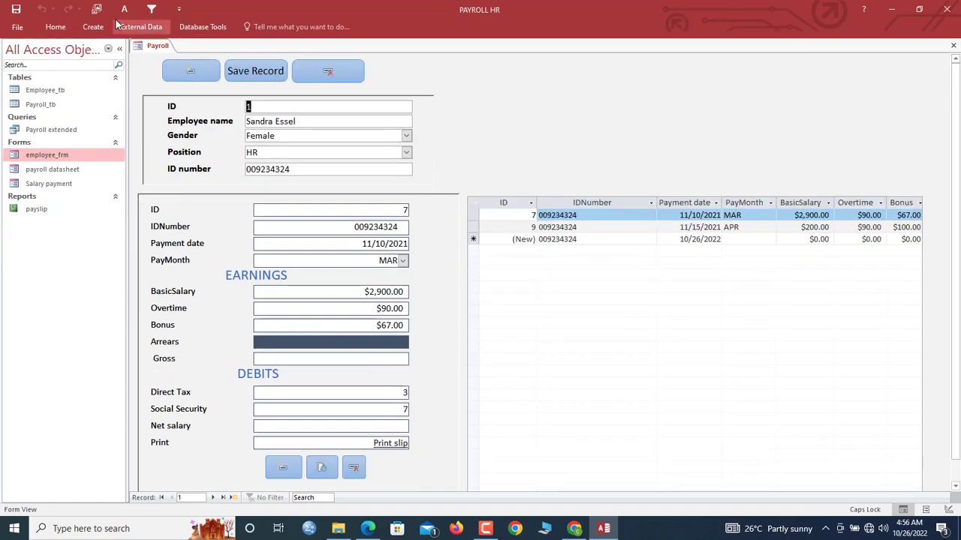
click(119, 49)
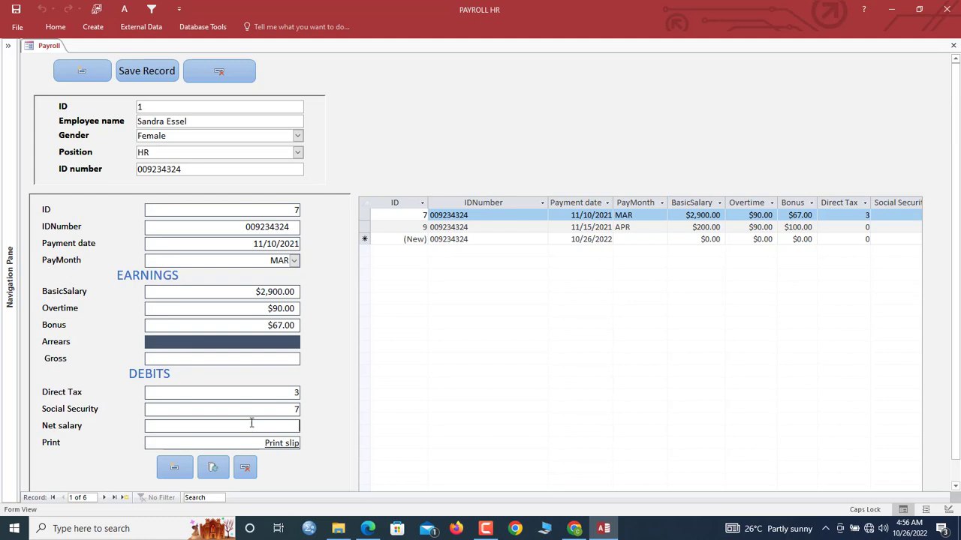
Test the Save Record button and the middle command button of the Salary payment subform, and show the Navigation Pane again.
click(300, 395)
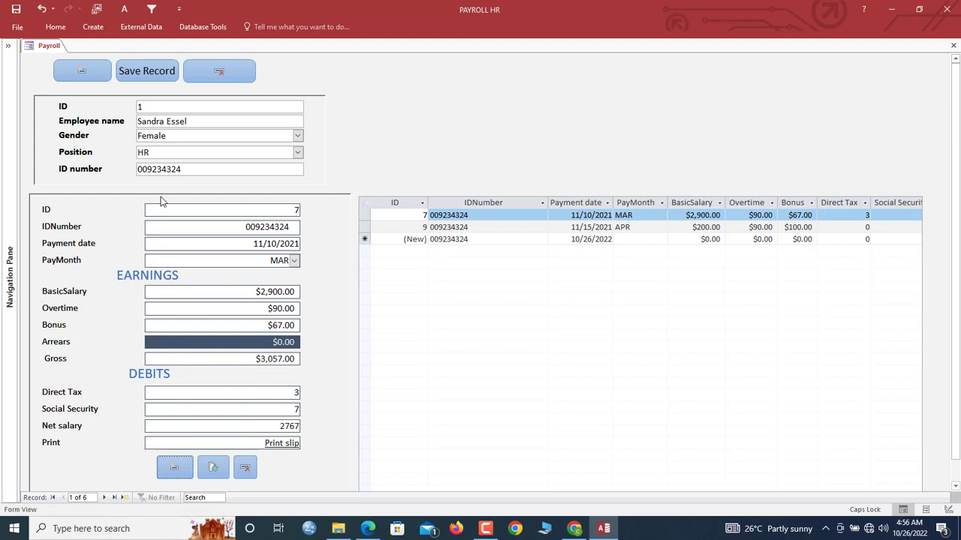
click(141, 79)
click(213, 468)
click(8, 46)
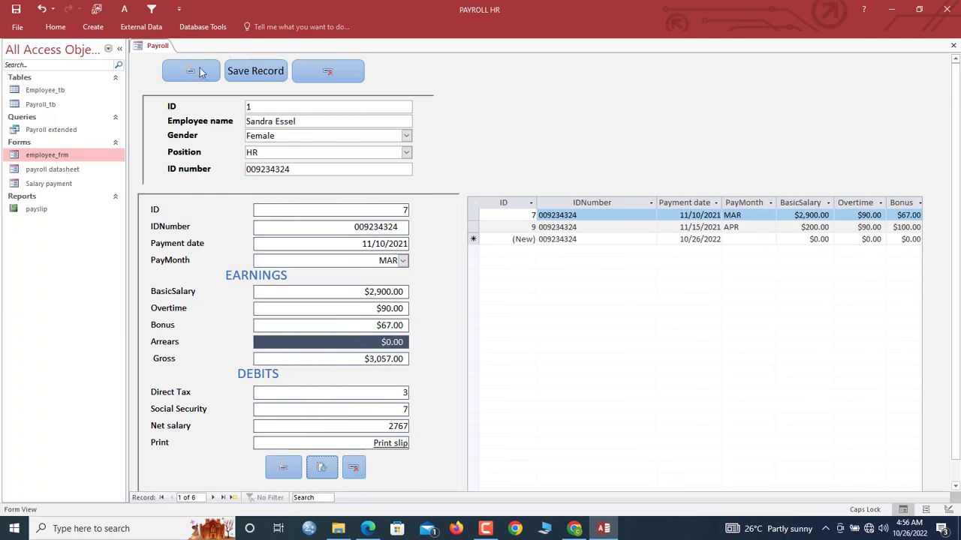
Keep the ribbon expanded, close employee_frm, and open the payroll datasheet form on its own.
double_click(56, 27)
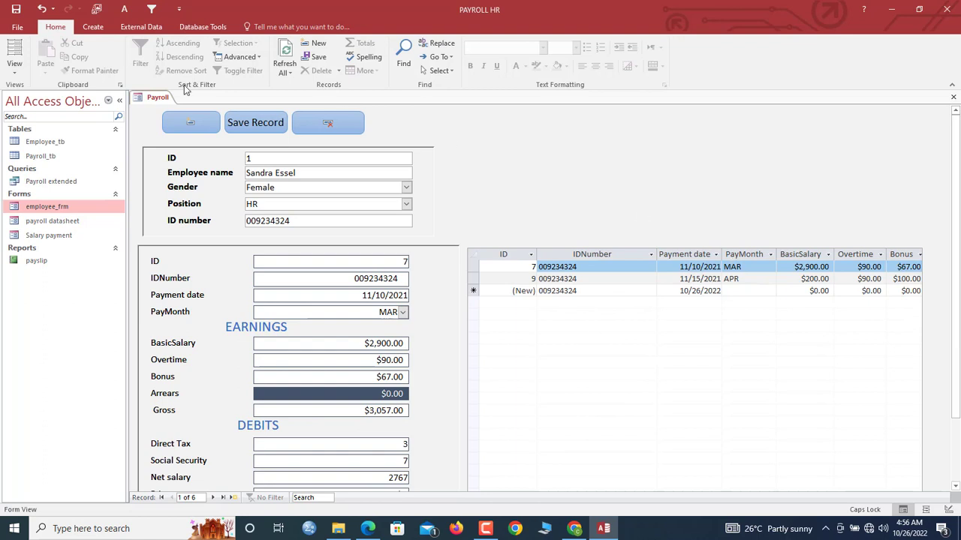
right_click(154, 97)
click(163, 116)
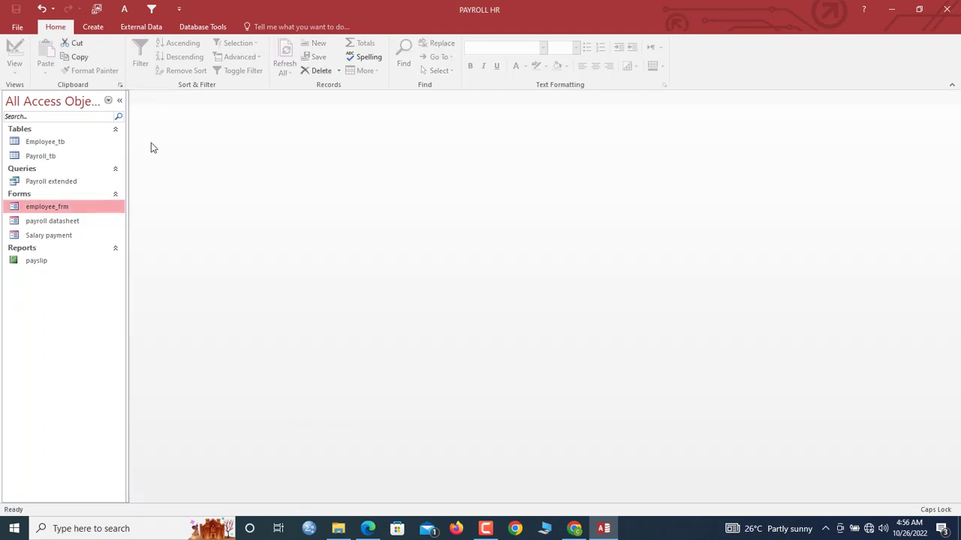
double_click(46, 220)
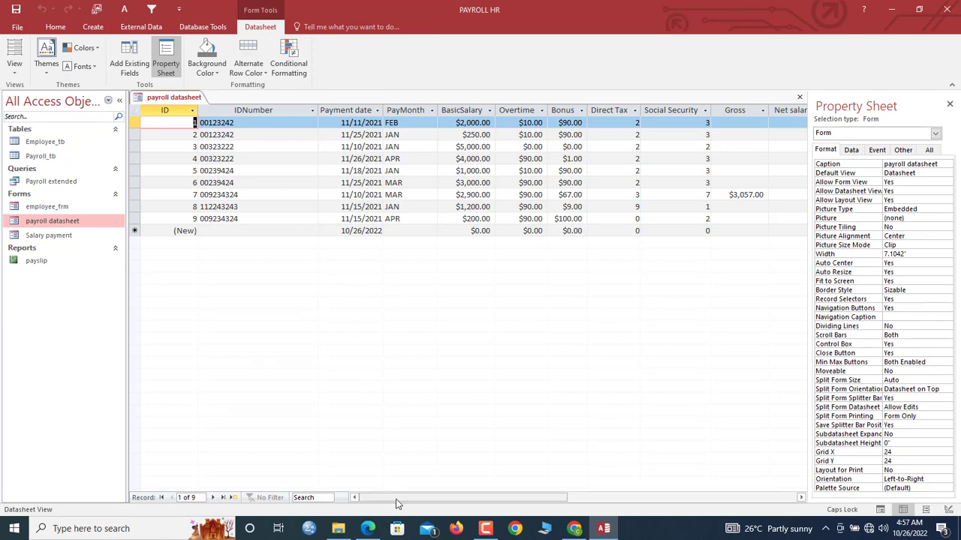
Delete the BasicSalary and Overtime columns from the payroll datasheet form.
drag(398, 504, 443, 504)
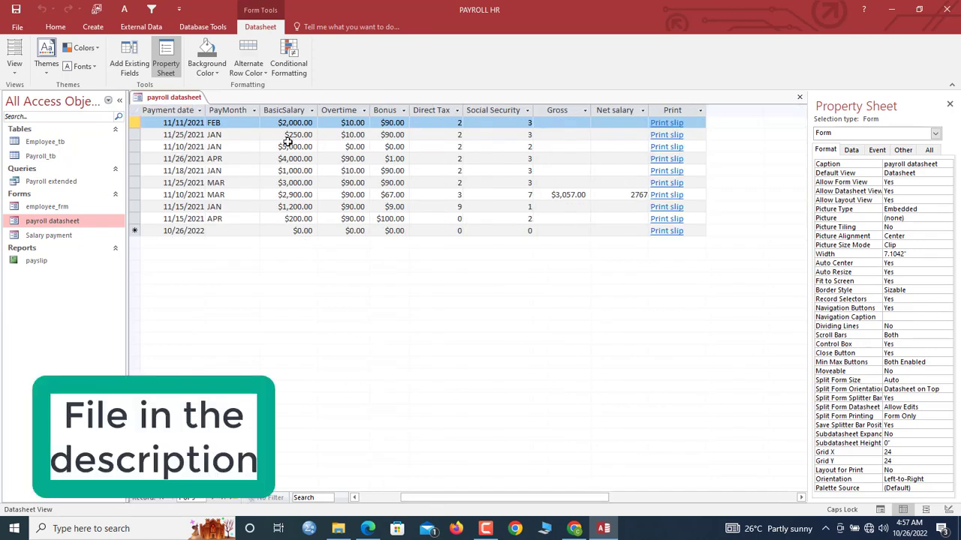
click(282, 112)
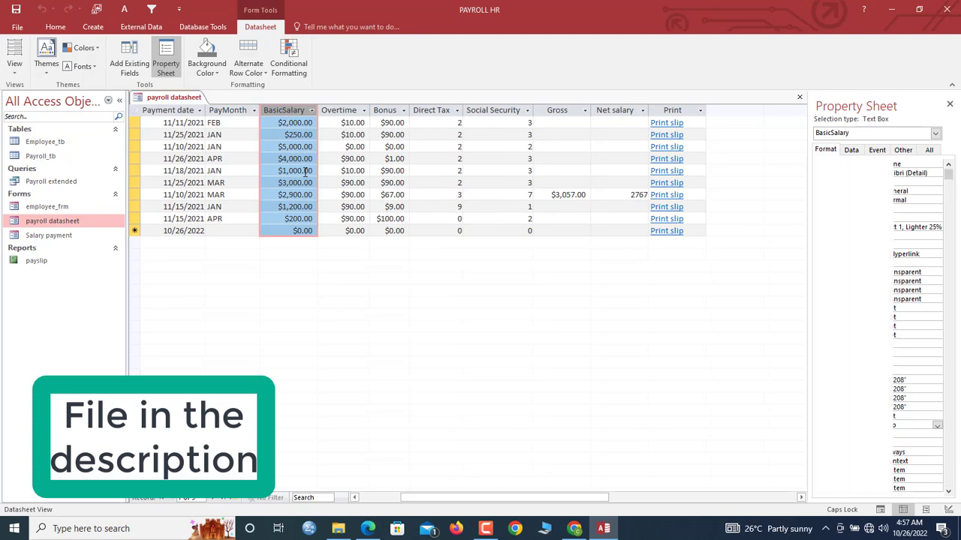
key(Delete)
click(277, 110)
key(Delete)
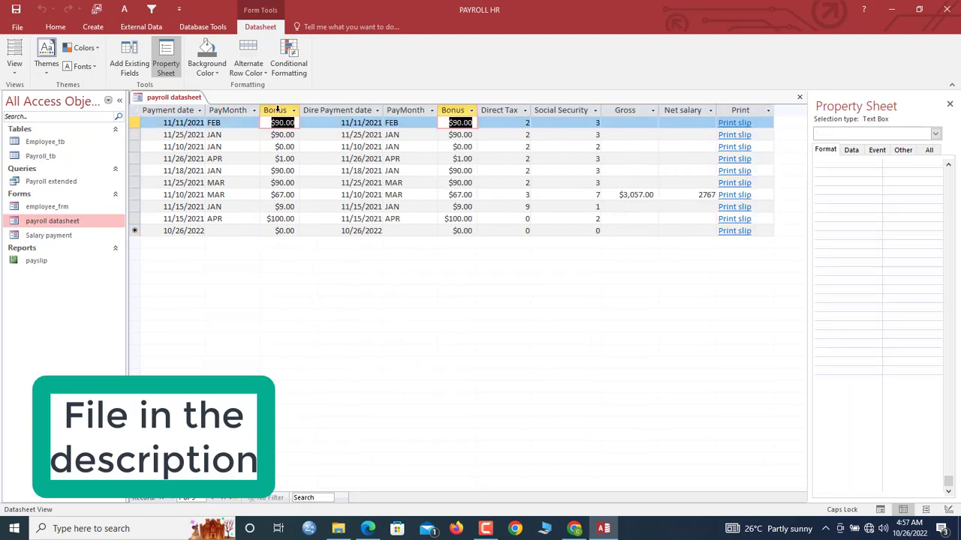
Remove the Bonus, Direct Tax and Social Security columns from the payroll datasheet form.
click(420, 110)
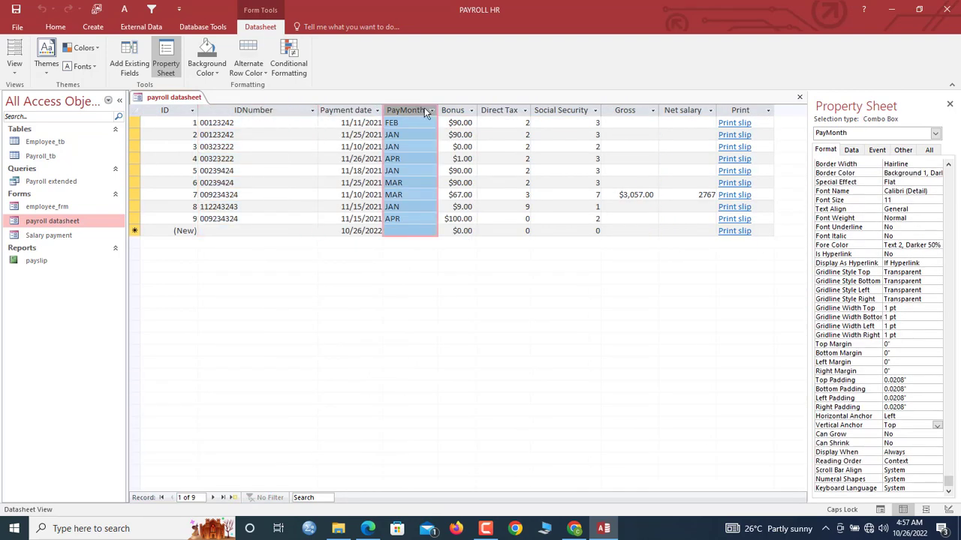
click(446, 110)
key(Delete)
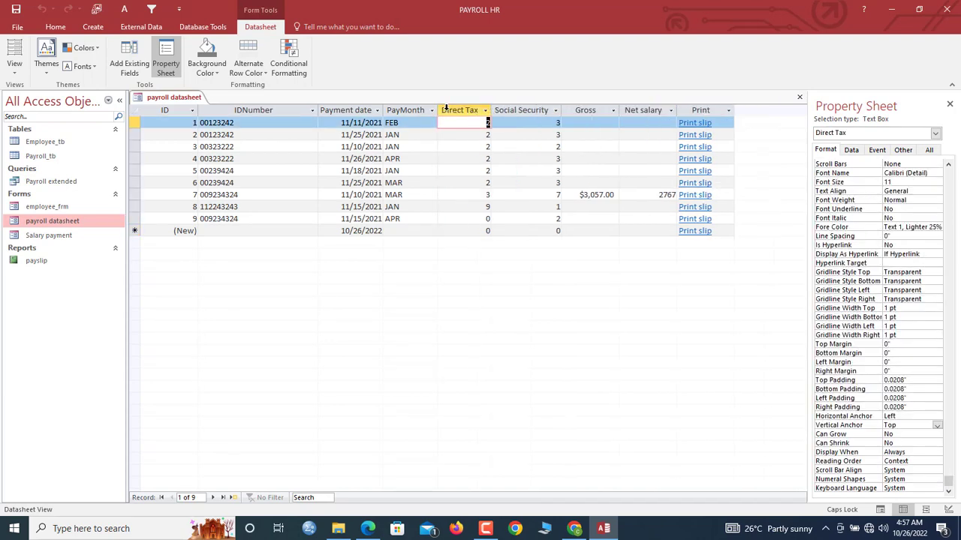
click(454, 110)
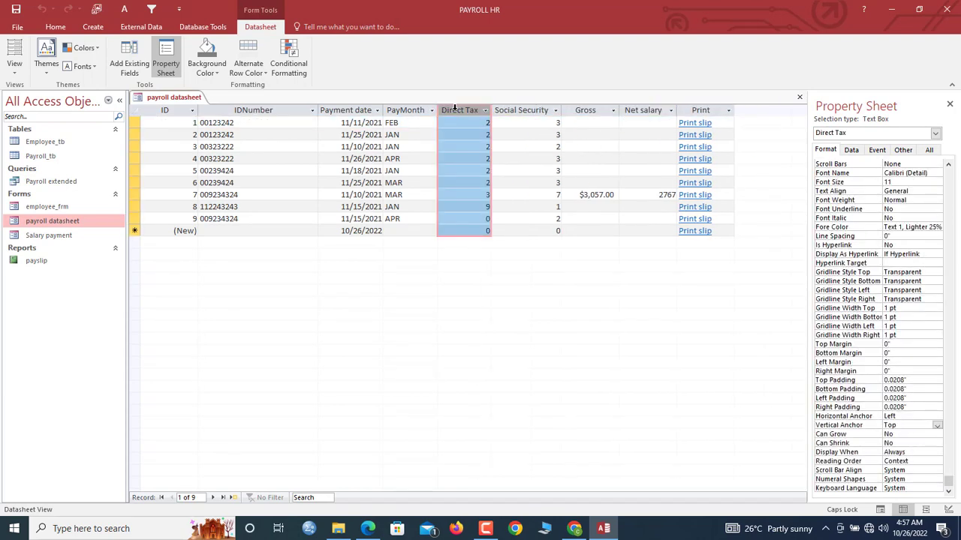
key(Delete)
click(454, 110)
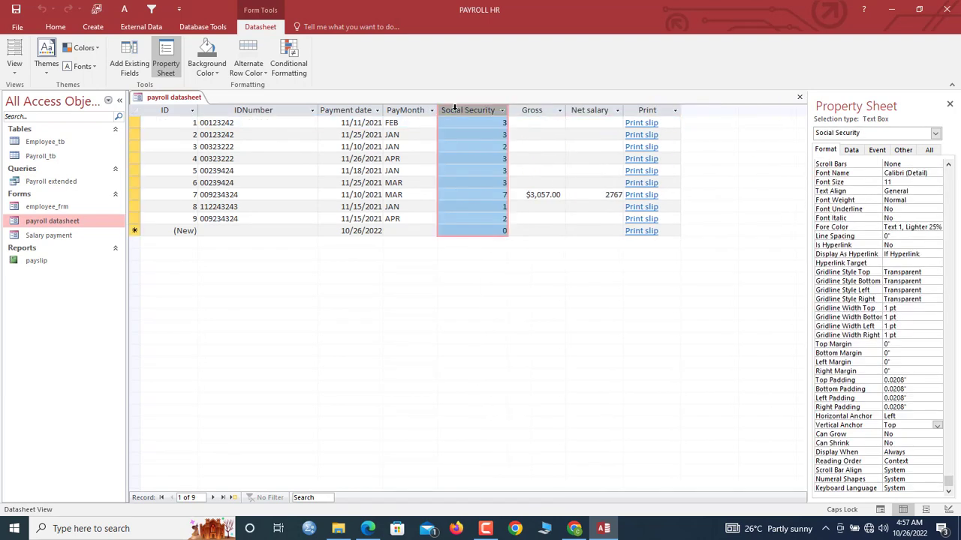
key(Delete)
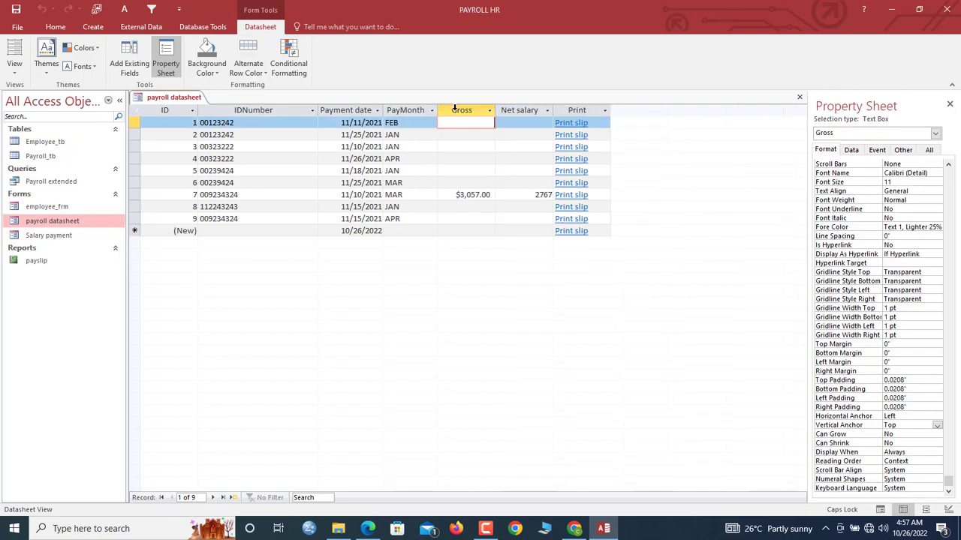
Shrink the IDNumber column of the payroll datasheet to fit its contents.
click(512, 121)
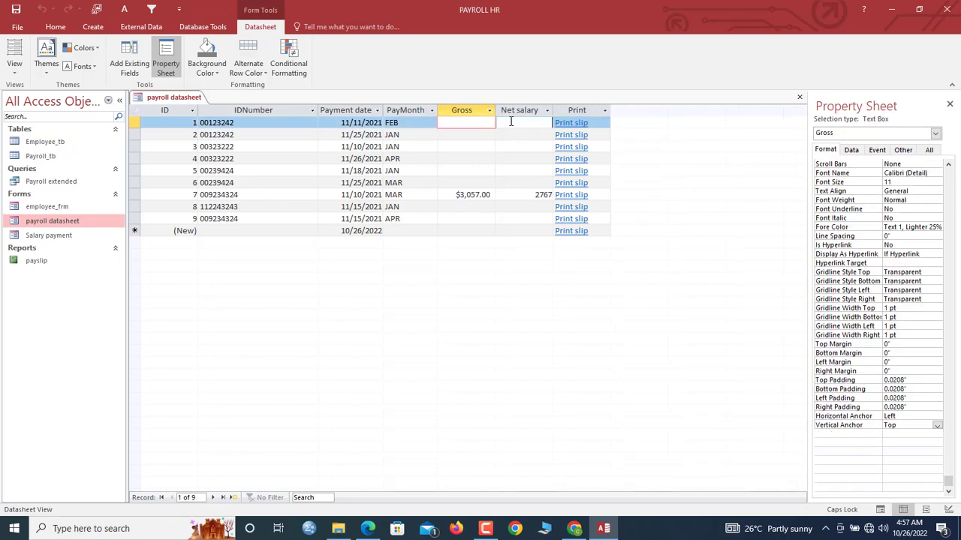
right_click(172, 100)
click(290, 126)
click(291, 108)
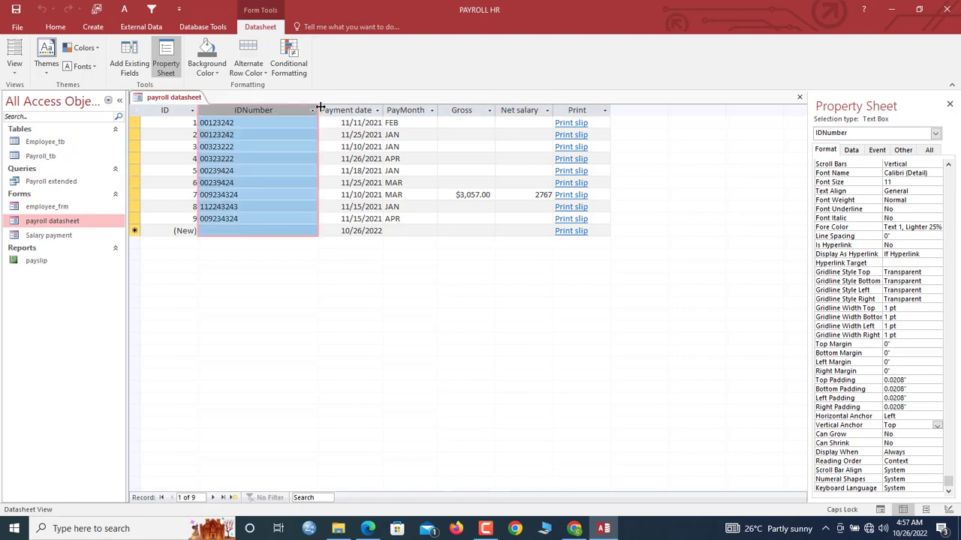
click(268, 146)
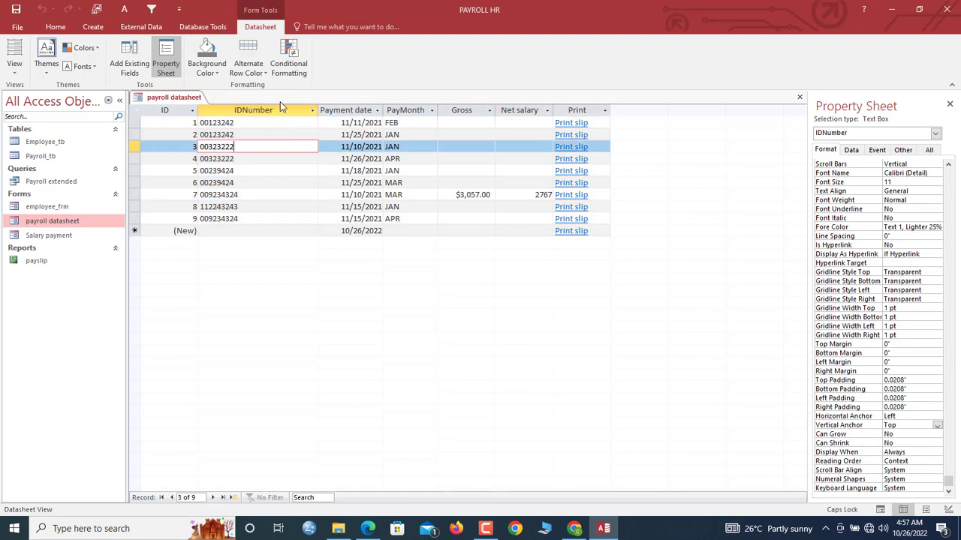
click(283, 105)
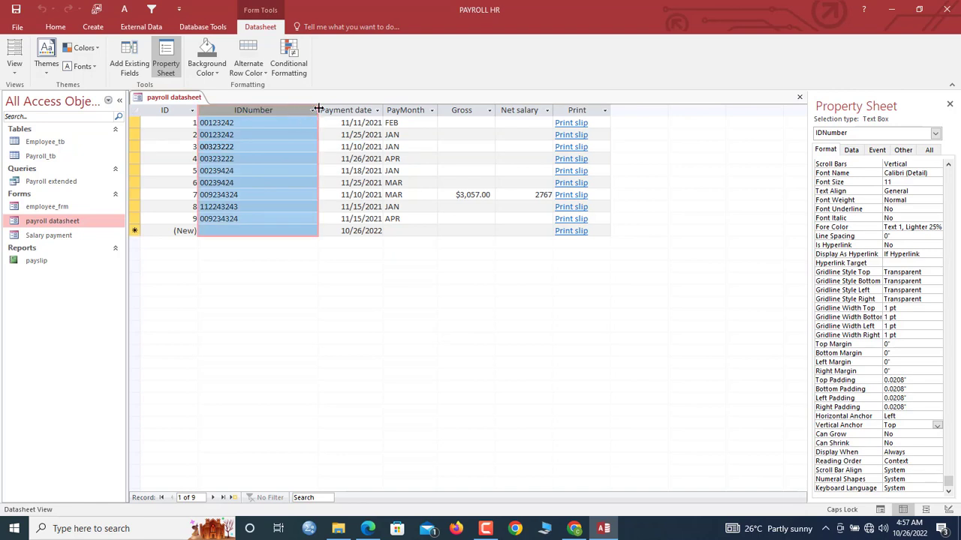
double_click(318, 109)
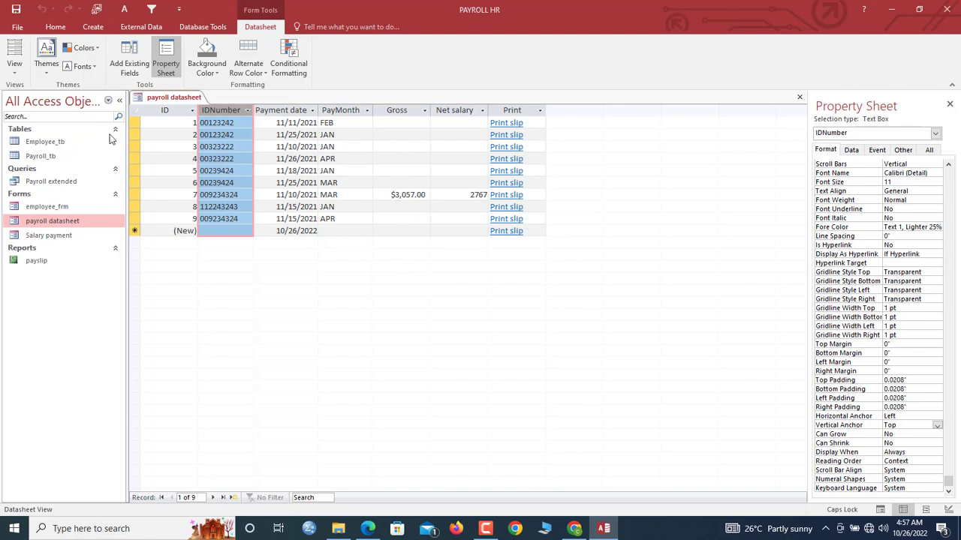
Open Employee_tb to check its fields, and close it again.
double_click(49, 142)
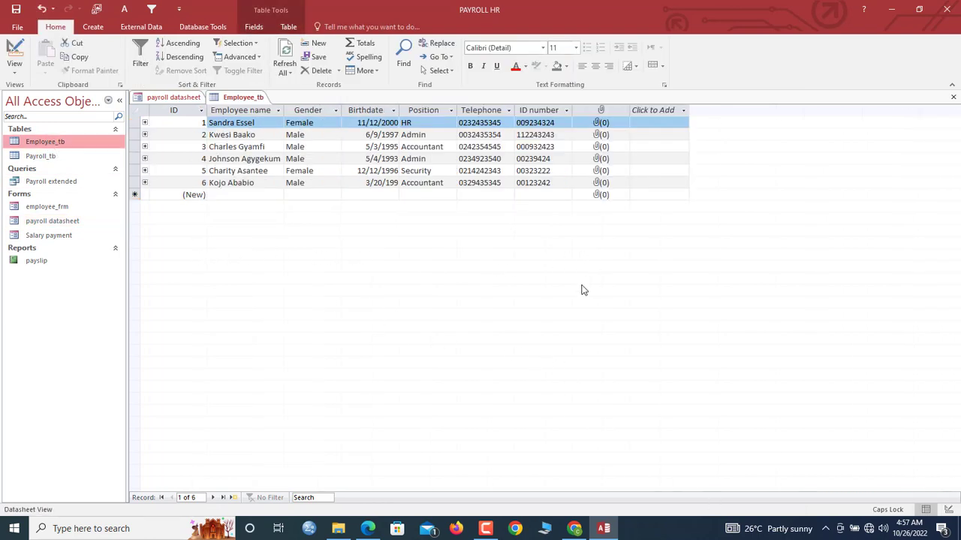
right_click(235, 101)
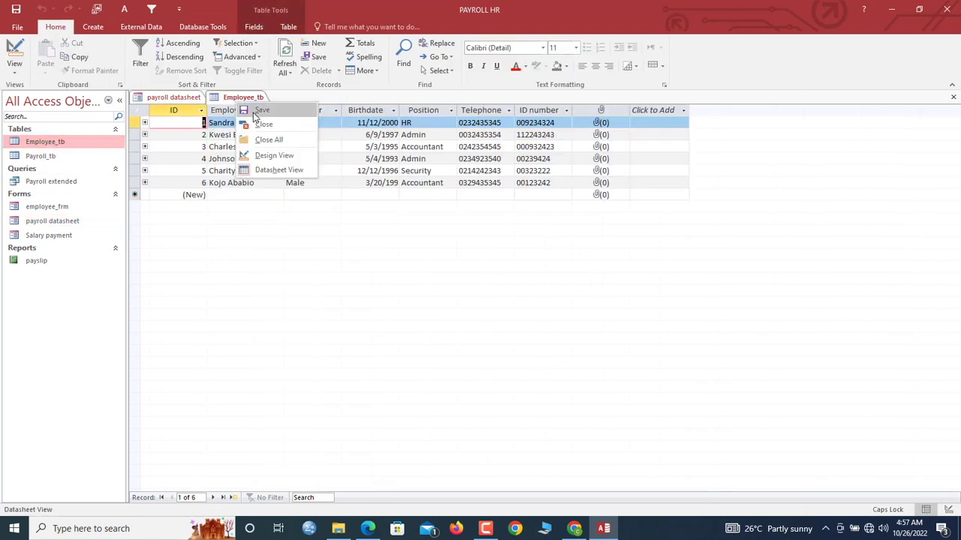
click(256, 124)
Open Payroll_tb and enter 0 as the Arrears value for records 1 to 4.
double_click(66, 155)
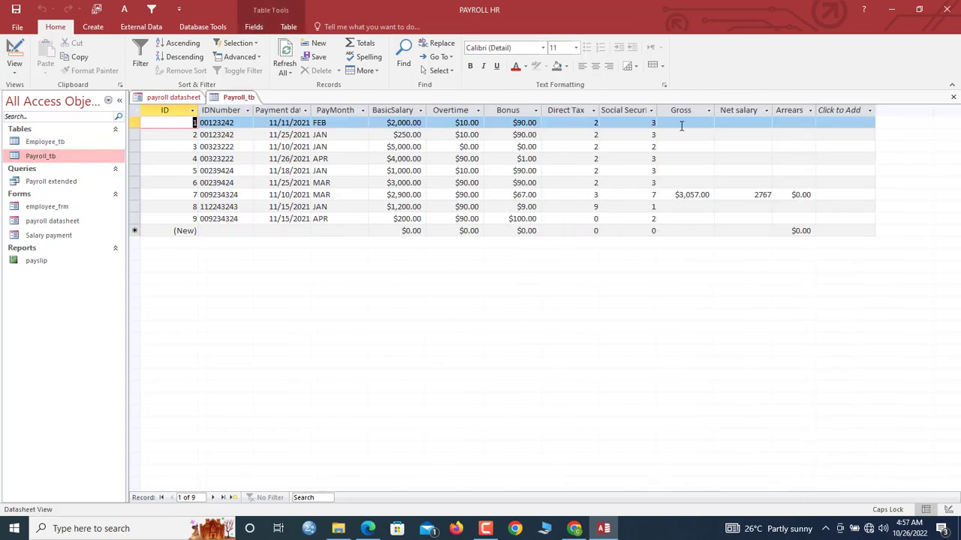
click(799, 124)
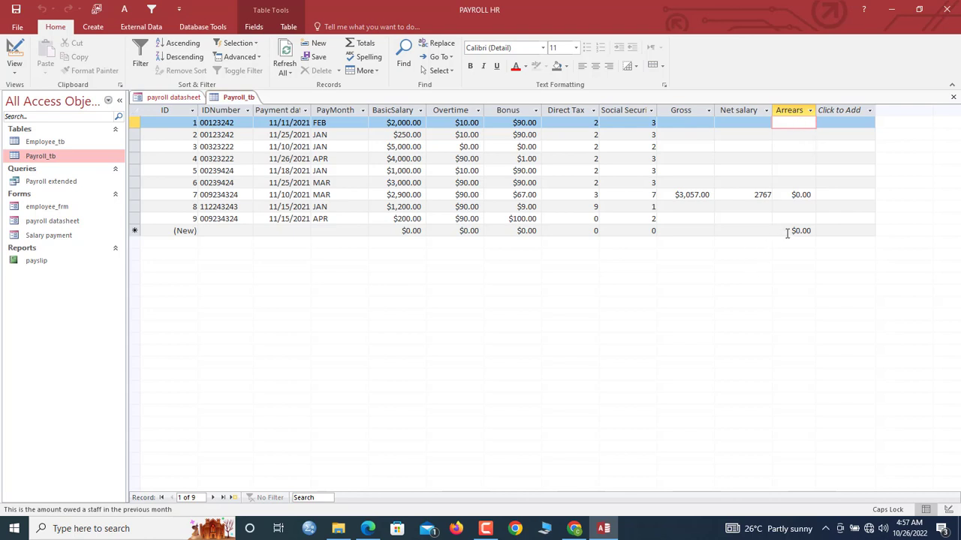
click(798, 134)
text(0)
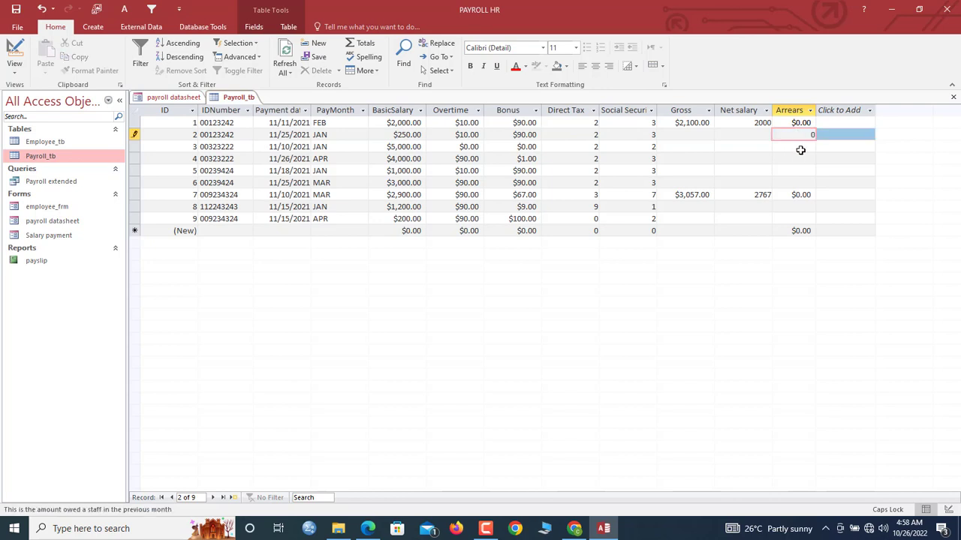
click(800, 148)
text(0)
click(802, 157)
text(0)
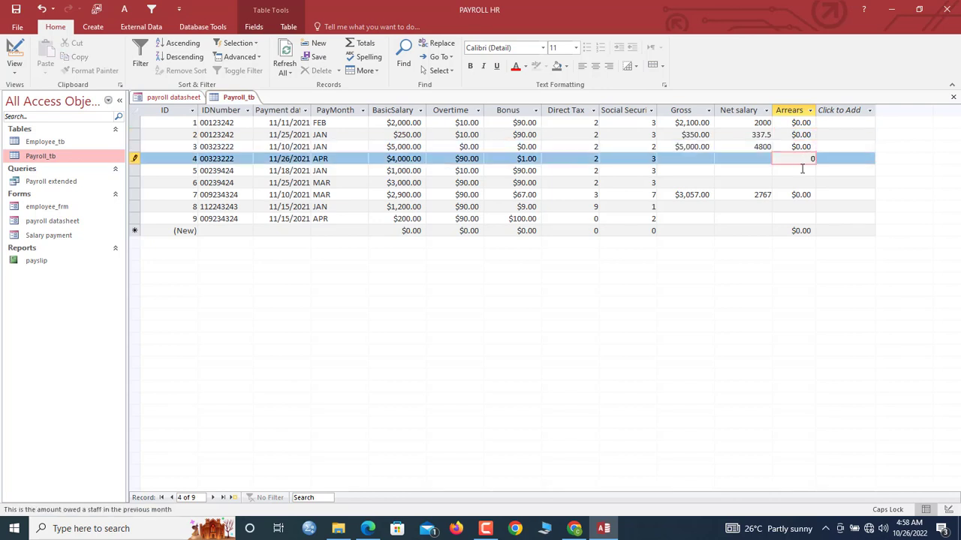
Enter 0 as the Arrears value for records 5, 6, 8 and 9 of Payroll_tb.
click(800, 170)
text(0)
click(800, 182)
text(0)
click(798, 207)
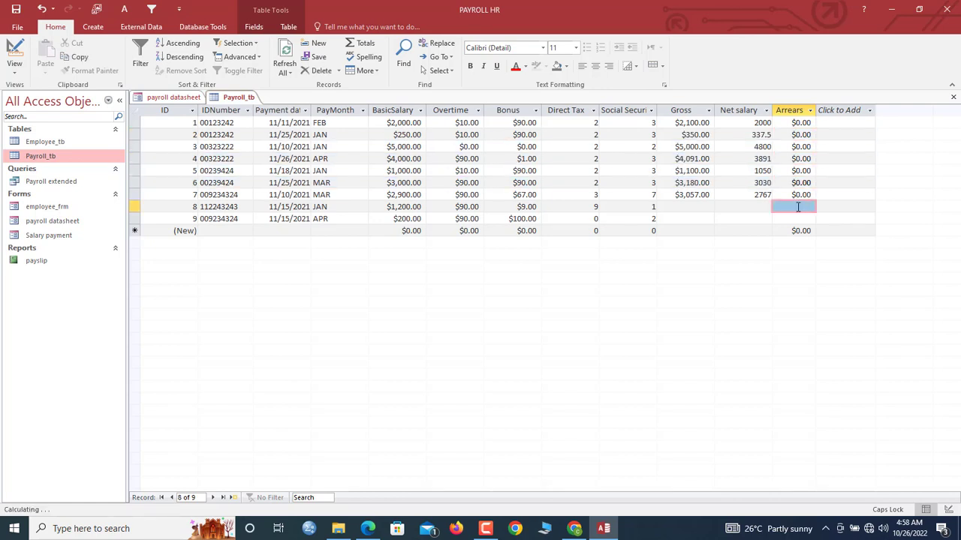
text(0)
click(792, 218)
text(0)
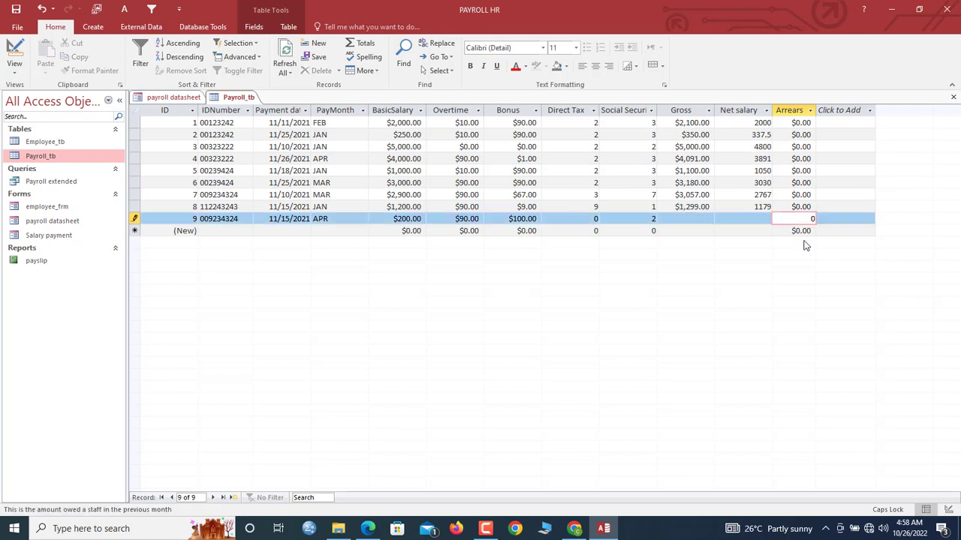
click(793, 235)
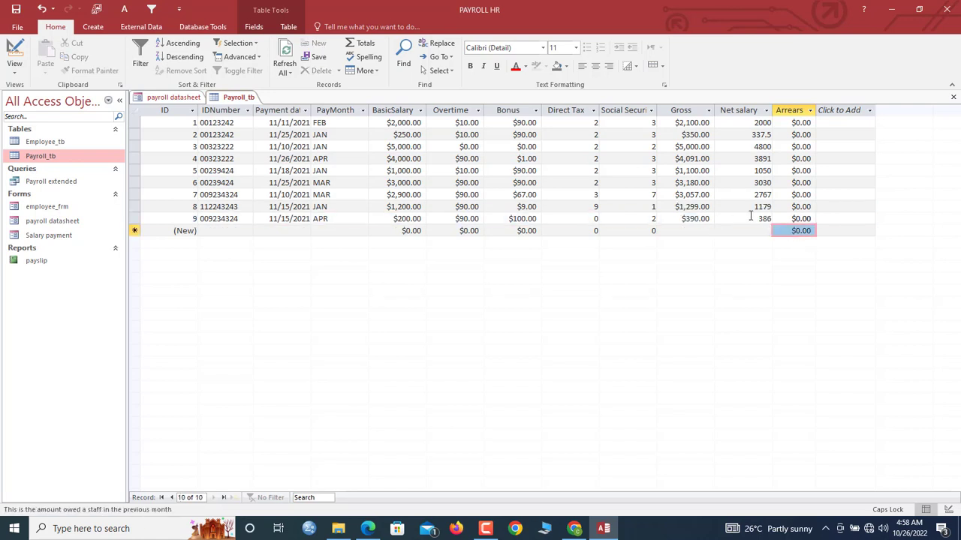
Refresh all records in Payroll_tb and close the table.
click(283, 51)
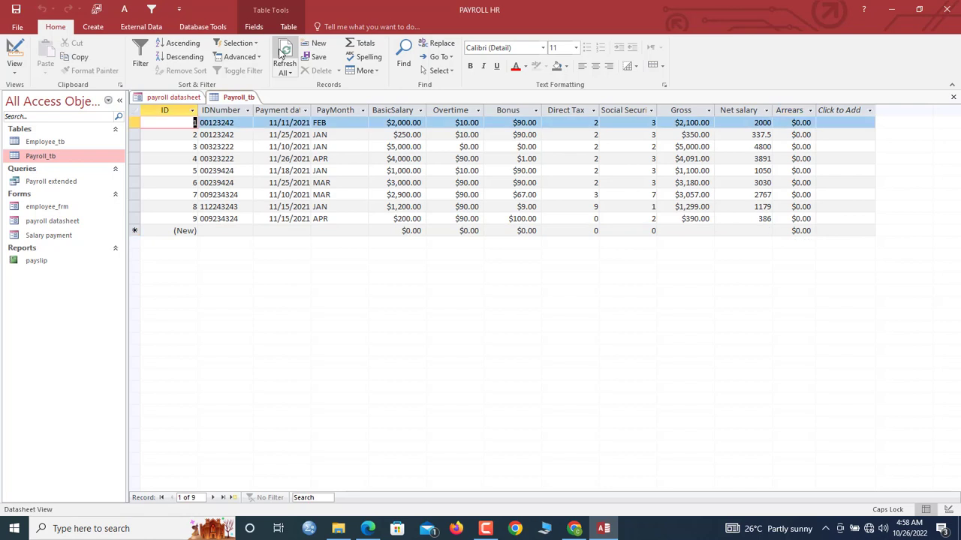
right_click(238, 99)
click(259, 110)
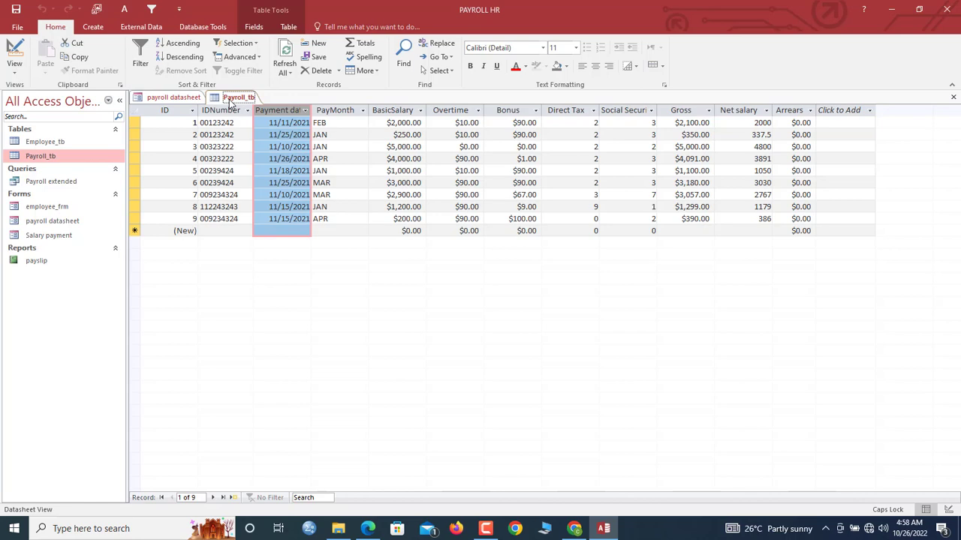
right_click(232, 103)
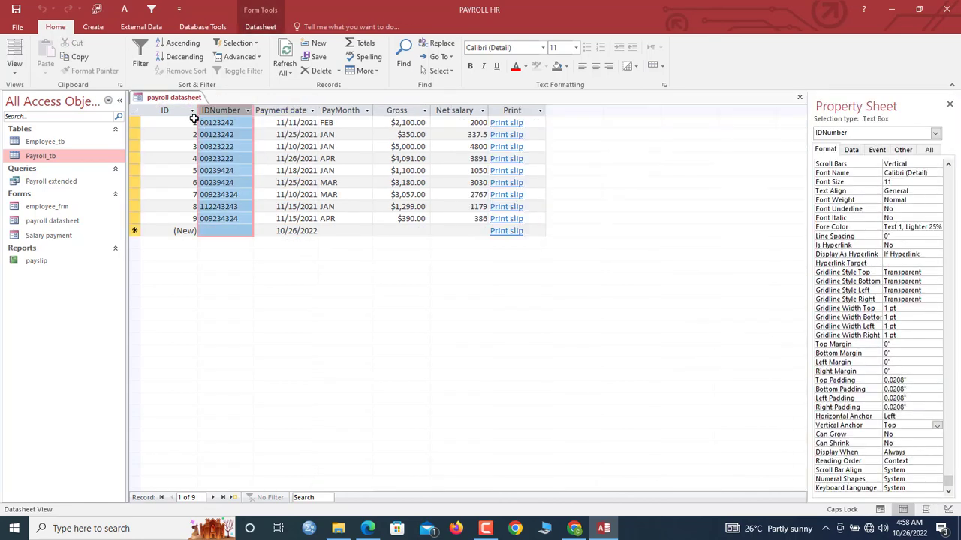
Refresh the records of the payroll datasheet form and close it.
click(286, 52)
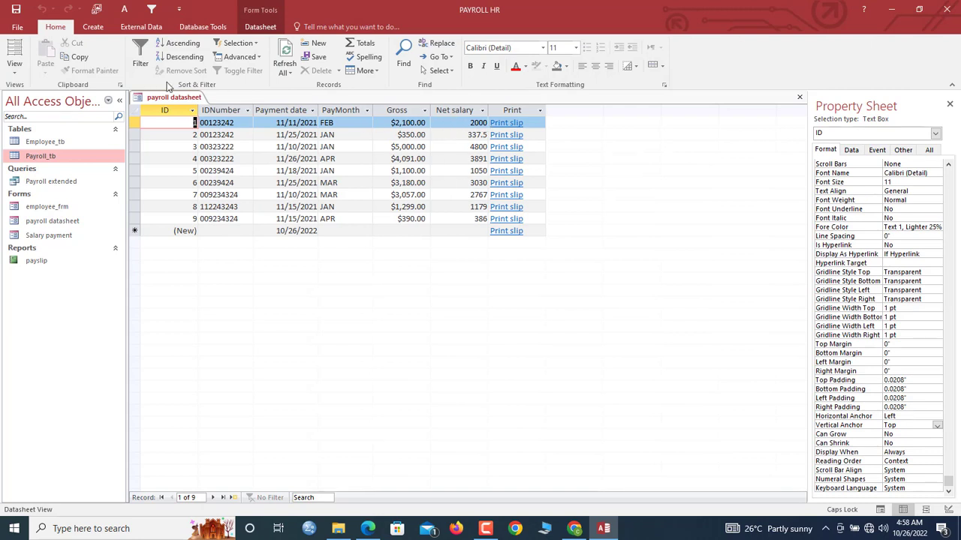
right_click(167, 97)
click(194, 119)
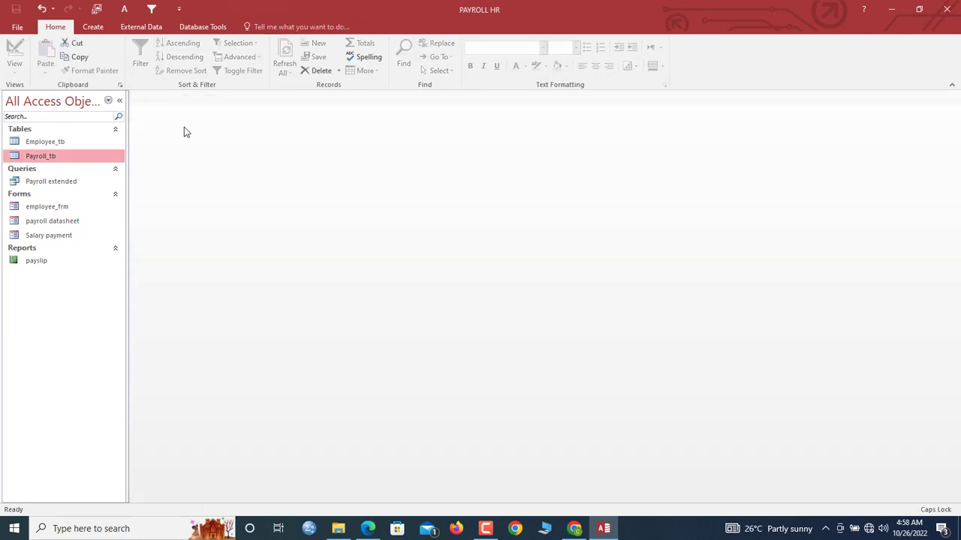
Open employee_frm to check the reduced columns of its payroll datasheet subform, and close the form.
click(57, 213)
double_click(57, 212)
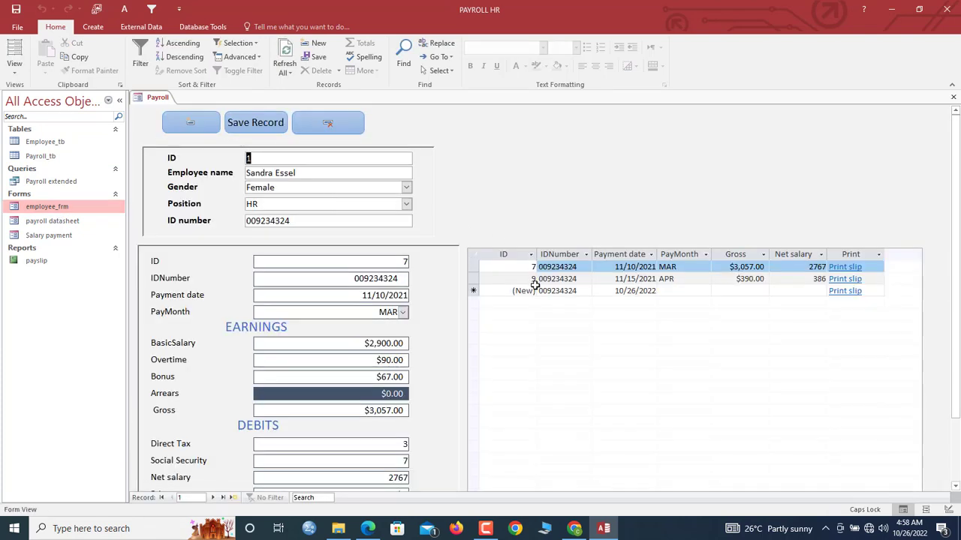
right_click(151, 97)
click(177, 116)
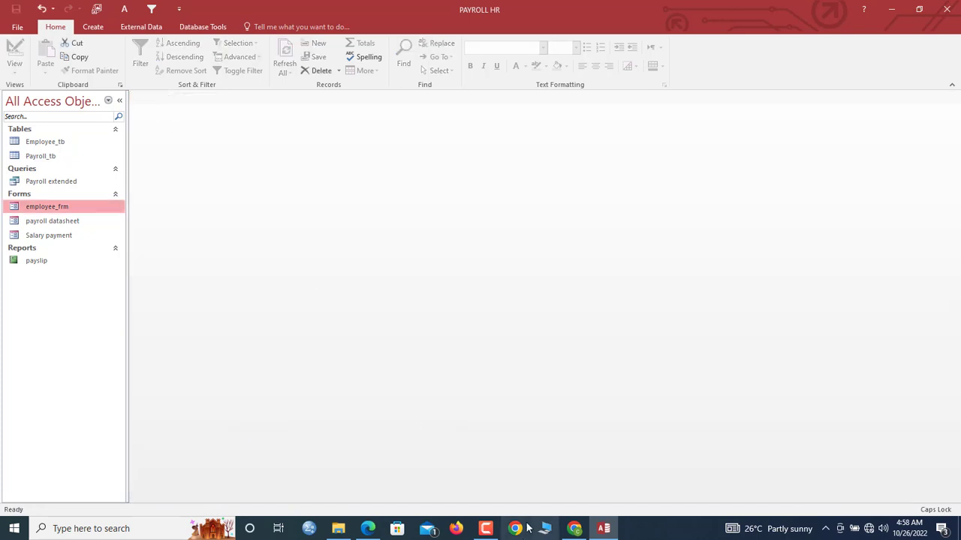
Open Payroll_tb in Design View and move the Net salary field below Arrears.
mouse_move(493, 536)
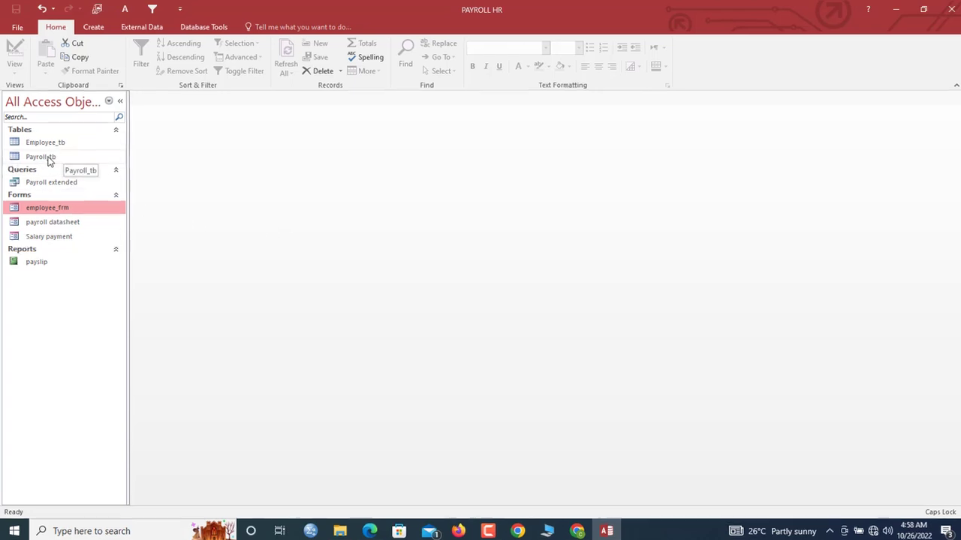
click(50, 160)
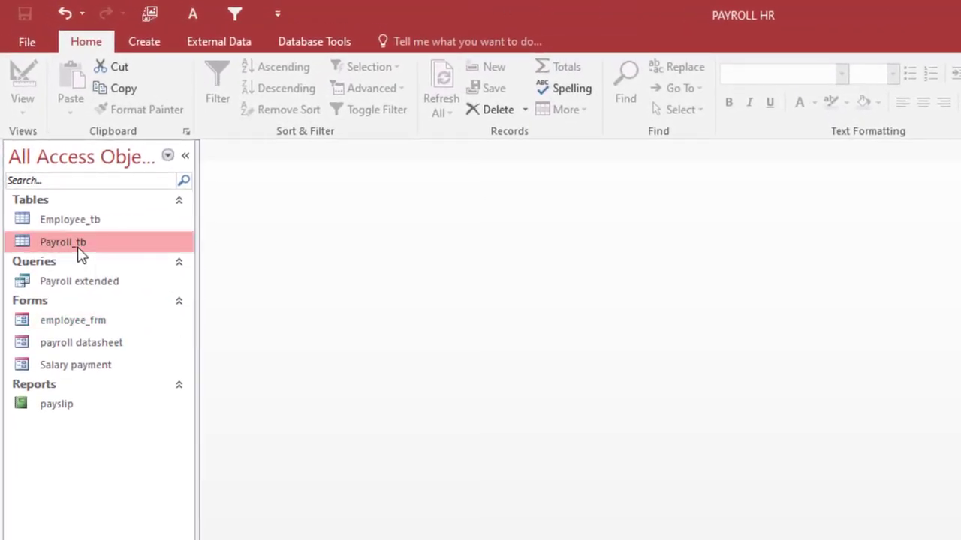
right_click(78, 248)
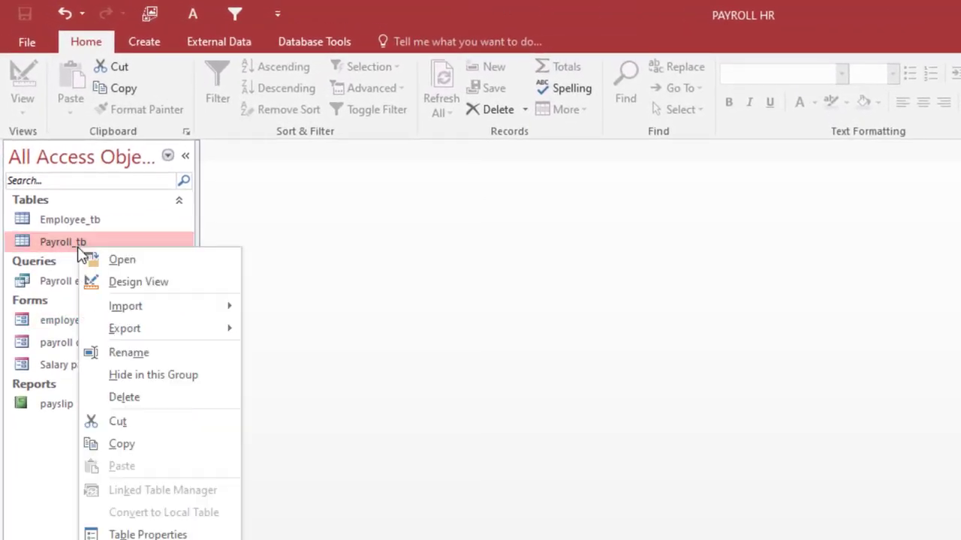
click(138, 283)
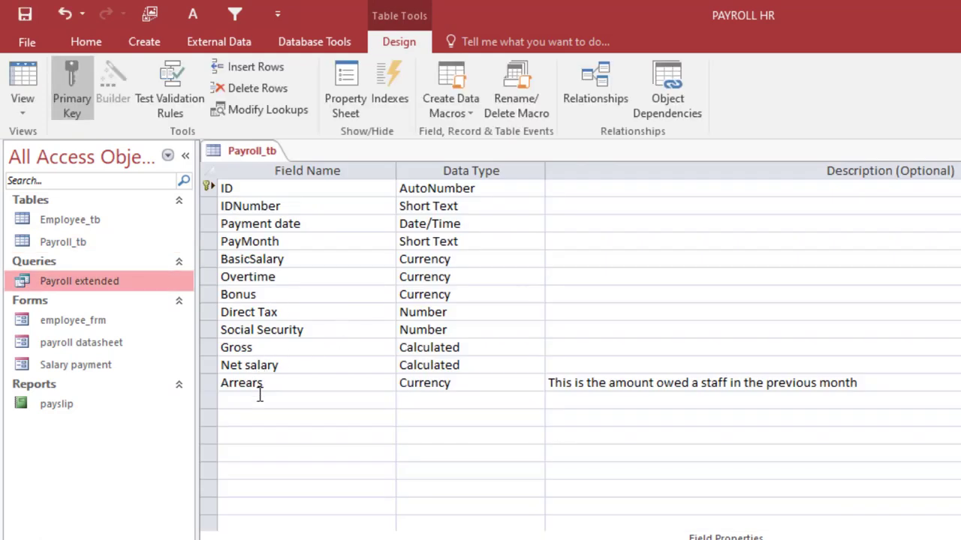
double_click(300, 365)
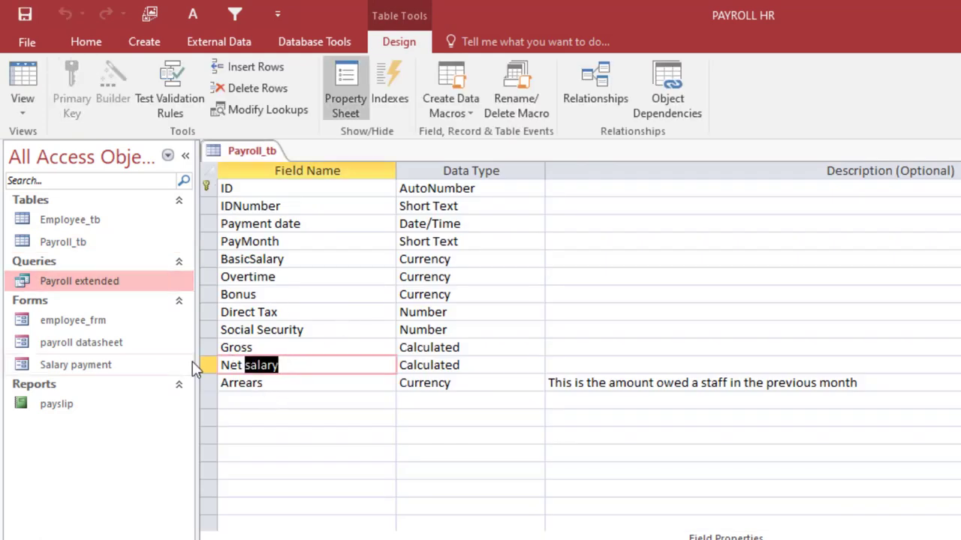
click(204, 365)
drag(204, 364, 218, 405)
Add a field named Received_Amt with the Currency data type below Net salary.
click(261, 403)
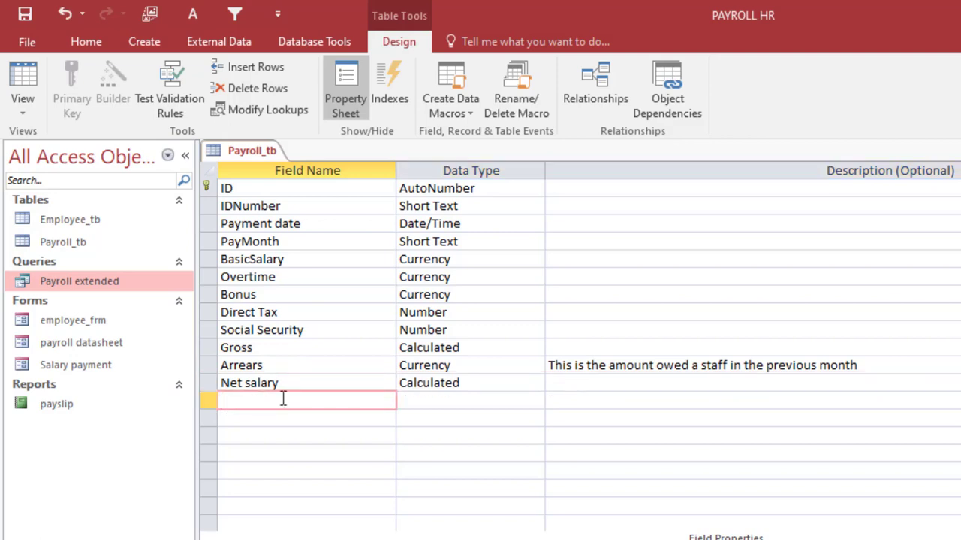
text(Received_Amon)
key(BackSpace)
key(BackSpace)
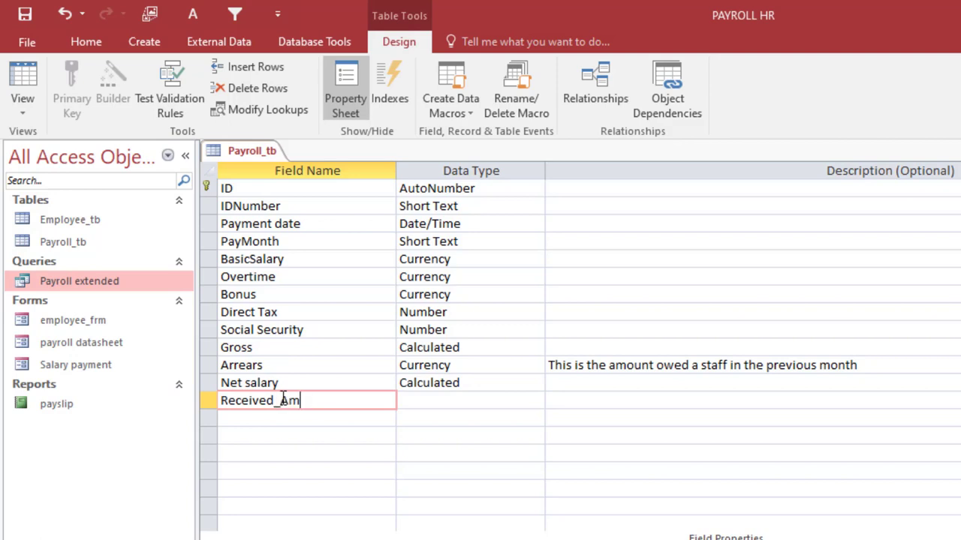
key(Tab)
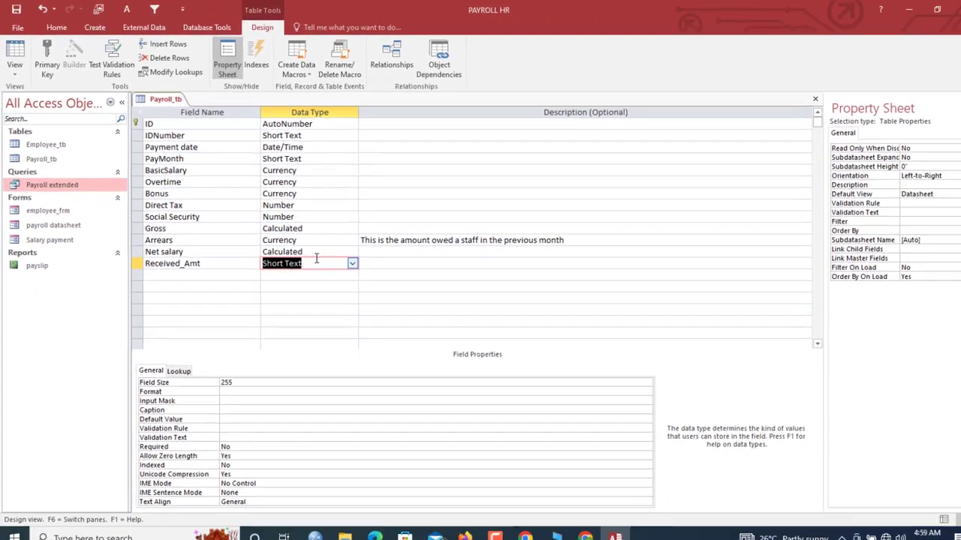
text(currency)
click(309, 247)
Add a field named Balance with the Calculated data type below Received_Amt.
drag(198, 259, 160, 273)
click(160, 271)
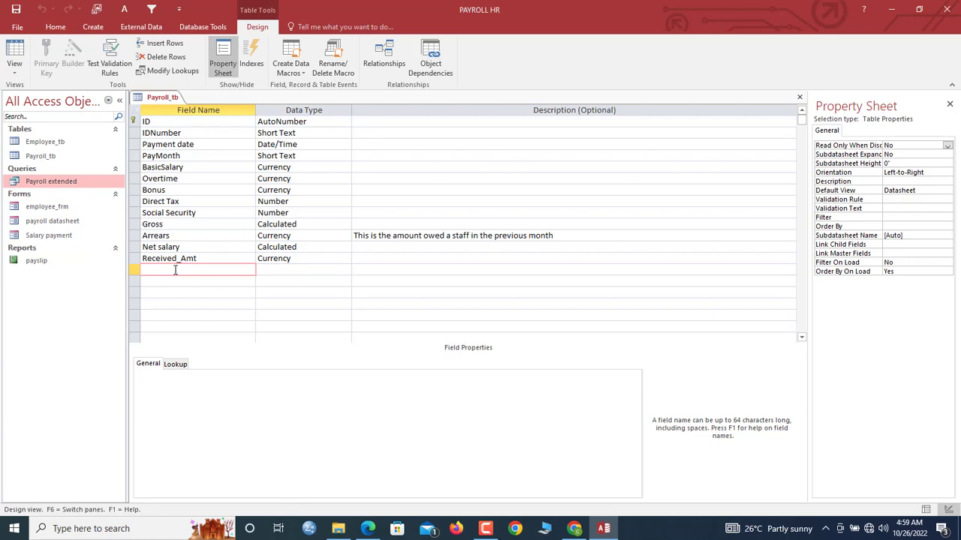
right_click(174, 271)
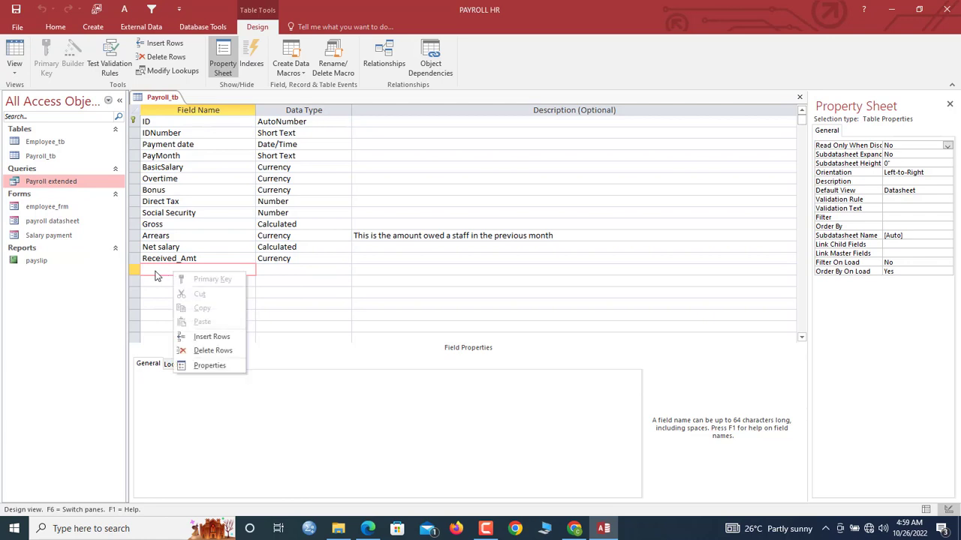
click(156, 271)
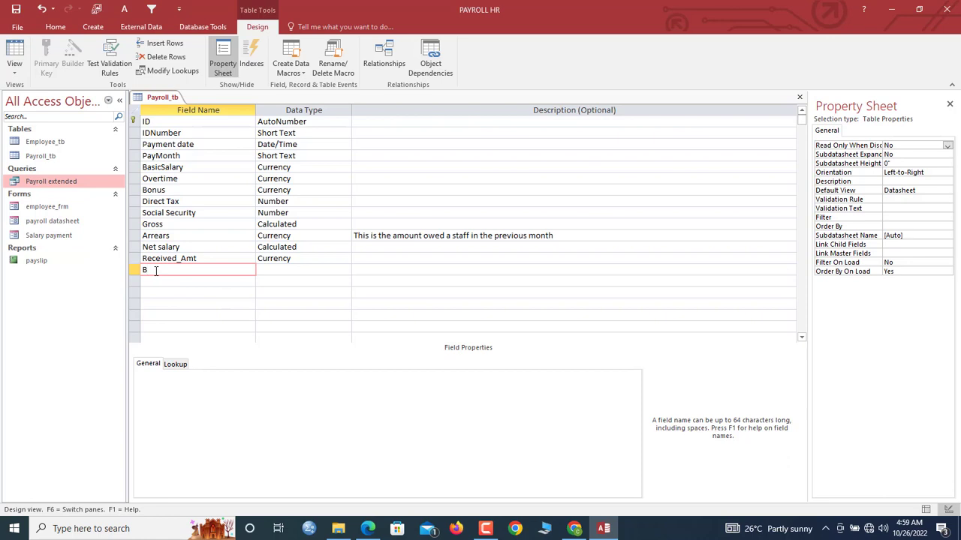
text(Balance)
key(Tab)
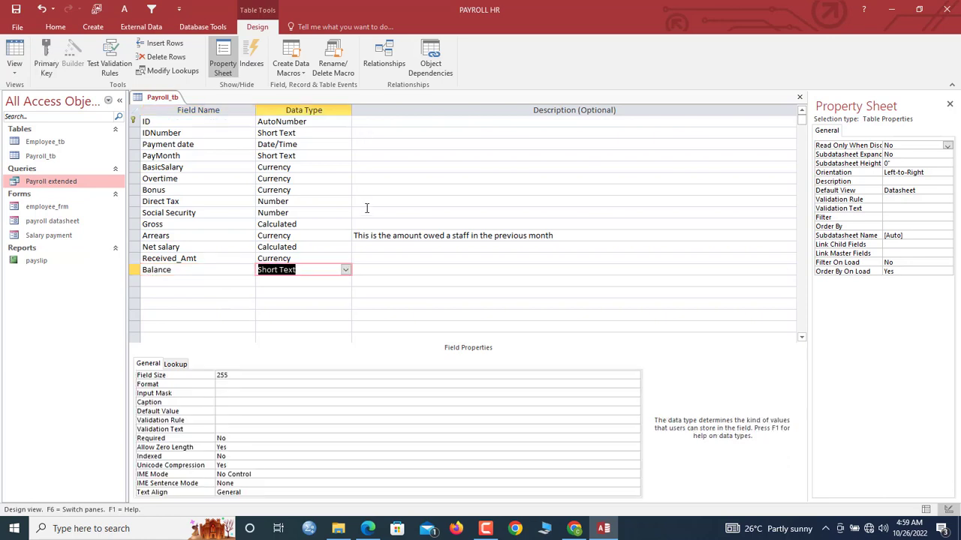
click(345, 269)
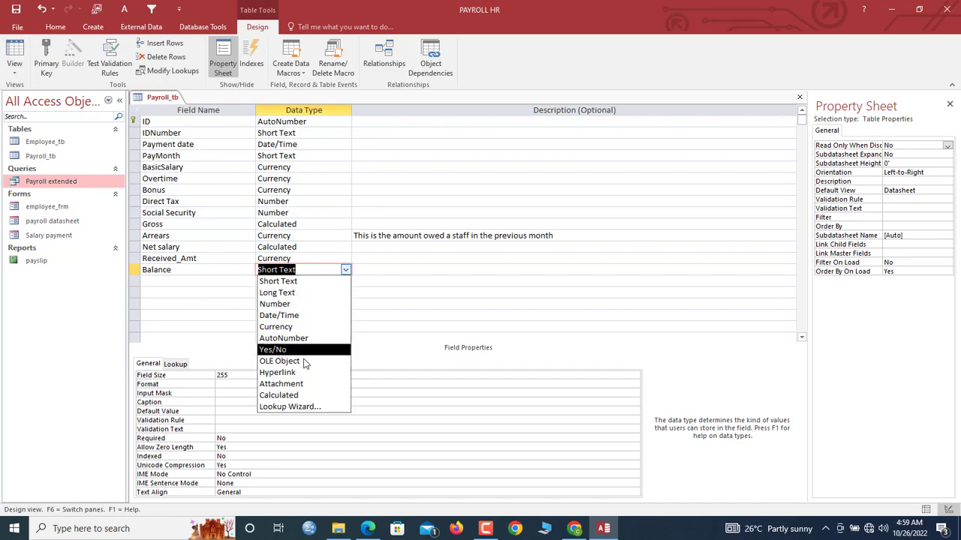
click(282, 394)
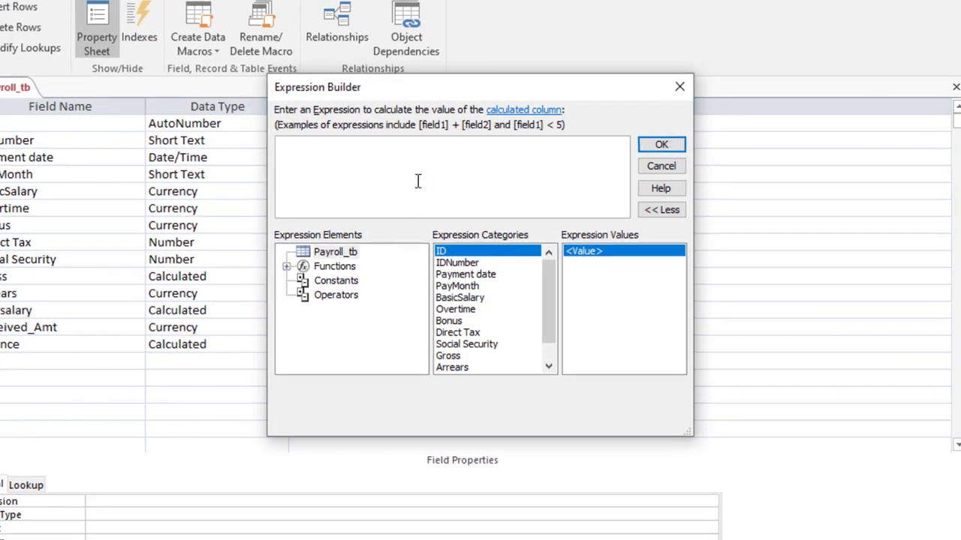
Set the Balance field's expression to [Net salary]-[Received_Amt] and confirm it.
drag(420, 95, 424, 220)
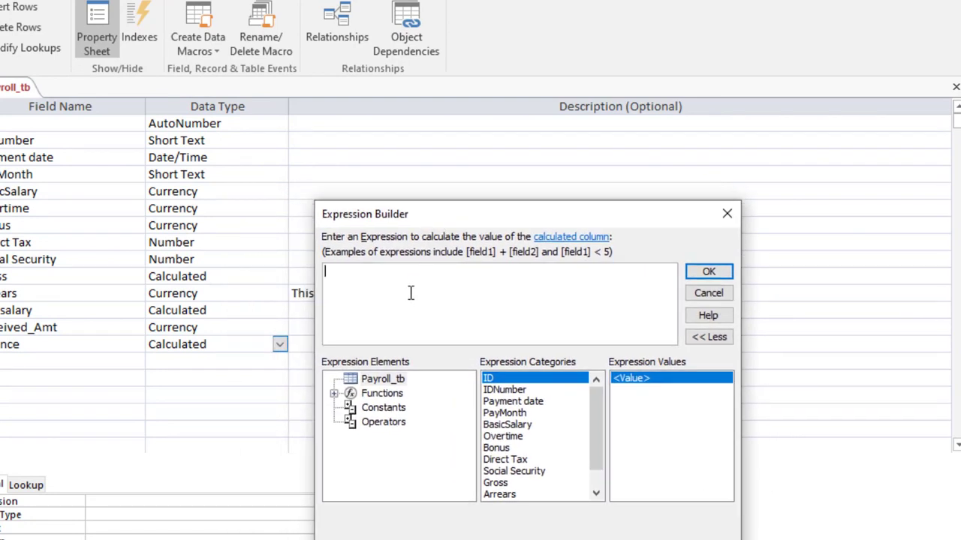
text(n)
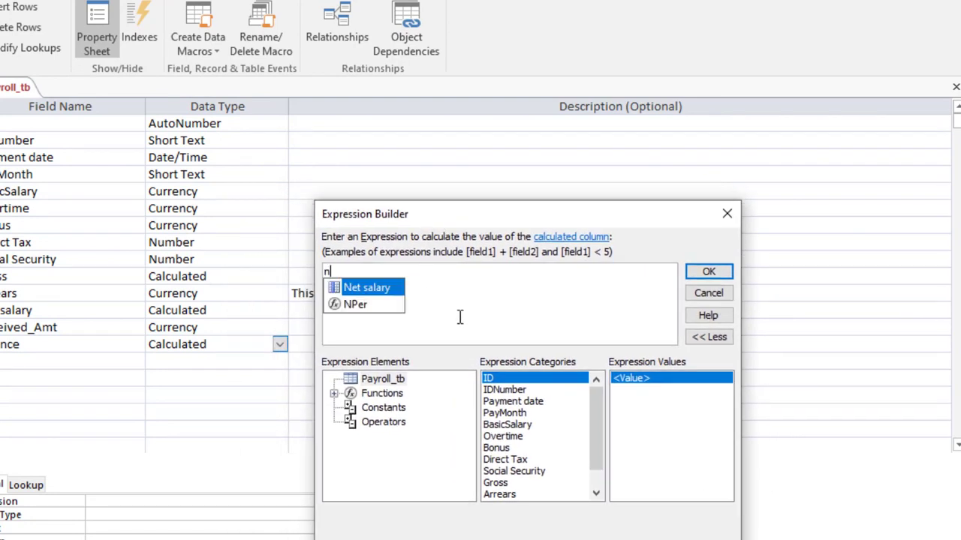
double_click(368, 290)
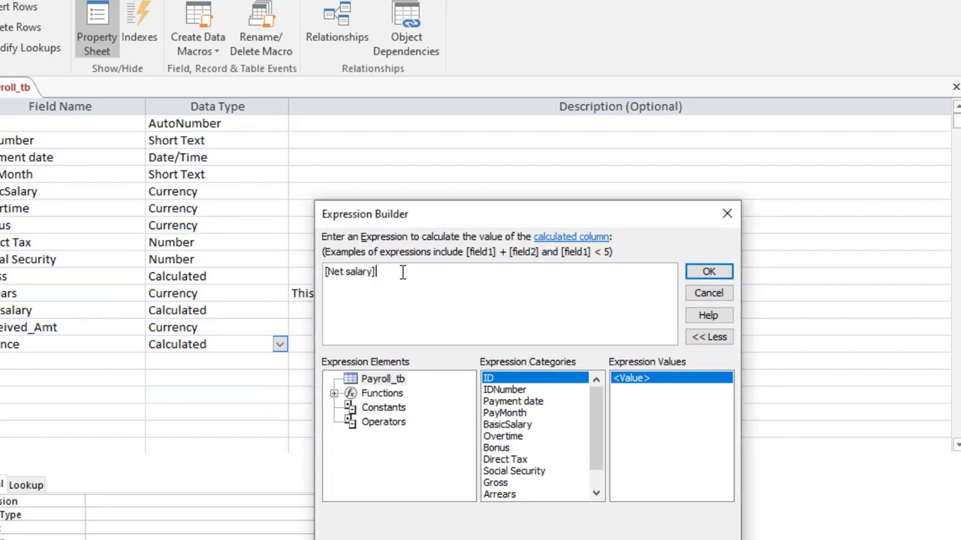
drag(410, 217, 417, 214)
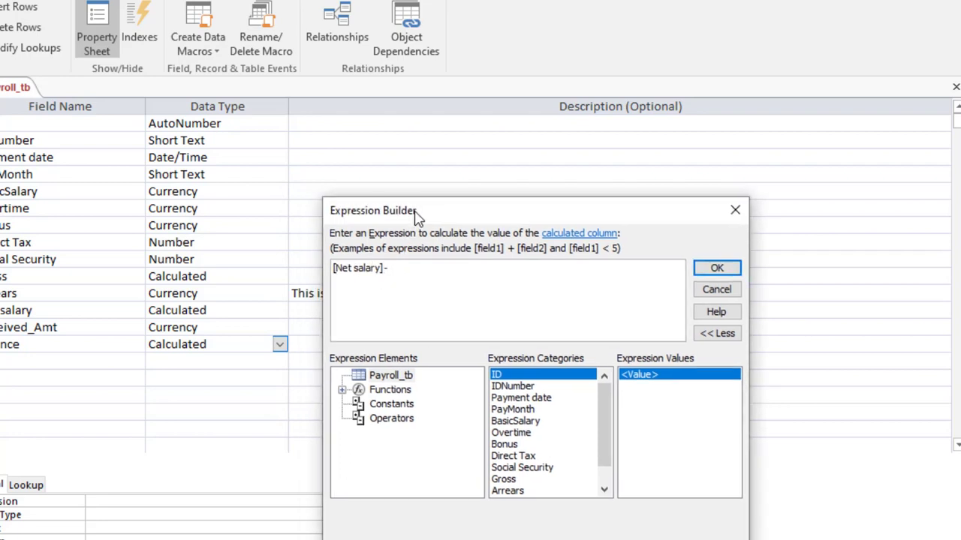
text(re)
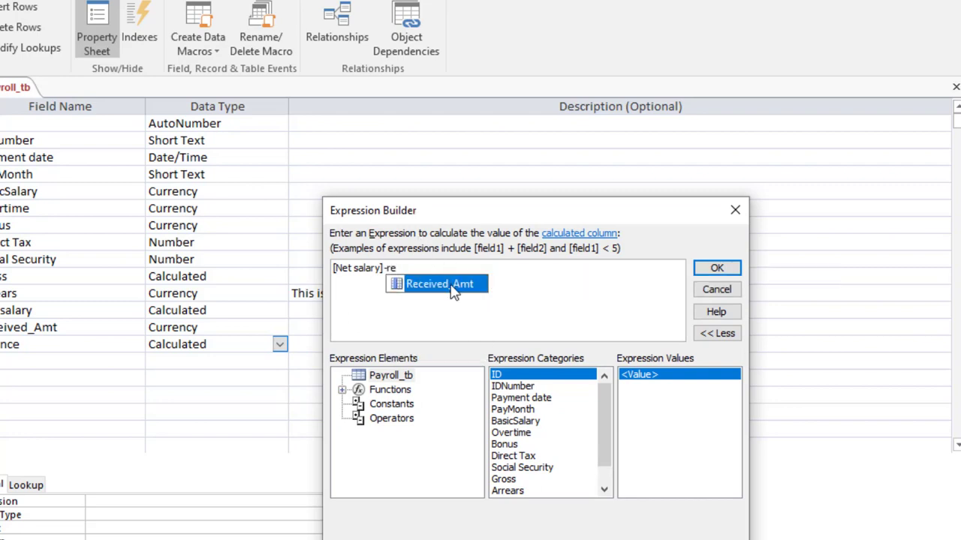
double_click(398, 282)
drag(458, 268, 527, 270)
click(527, 270)
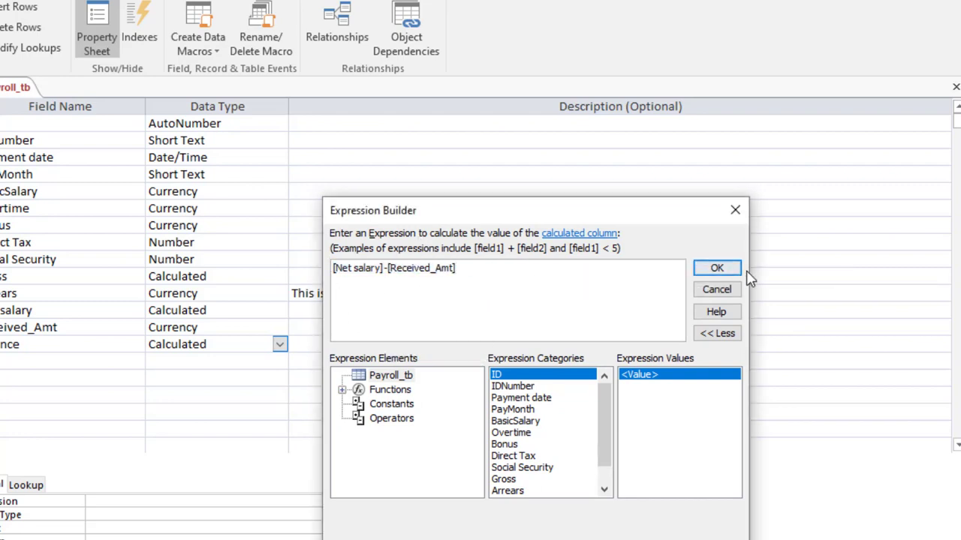
click(717, 269)
click(717, 275)
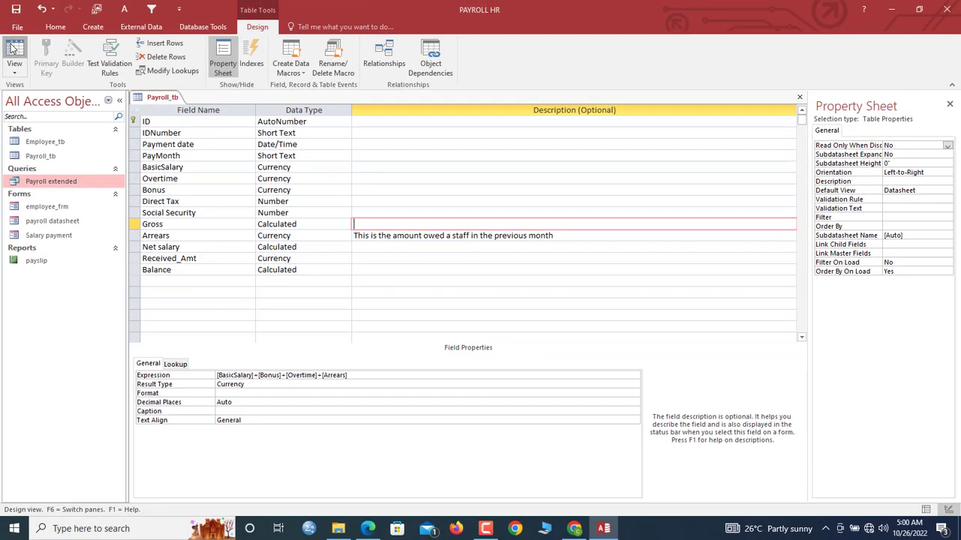
Save the Payroll_tb design and examine the Received_Amt and Balance columns in Datasheet View.
click(13, 49)
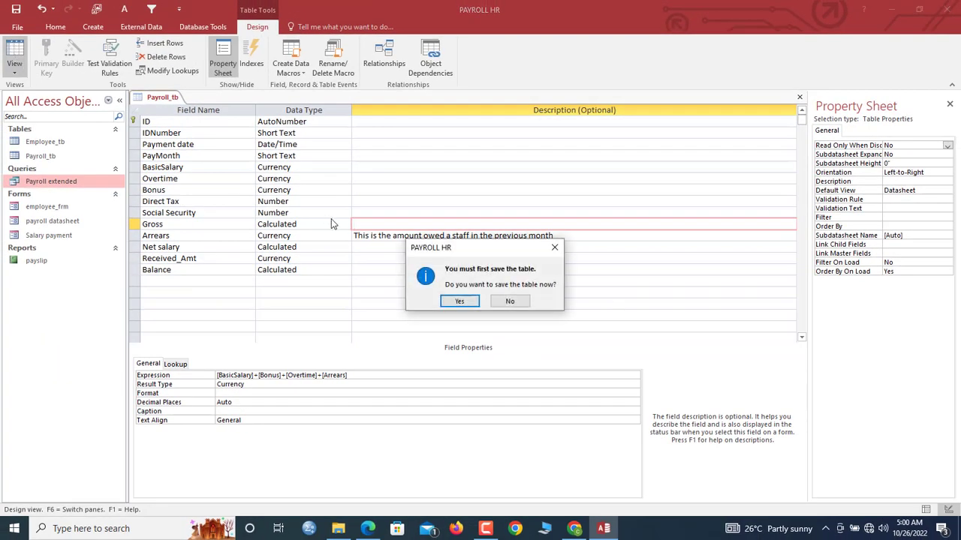
click(458, 301)
drag(500, 495, 545, 504)
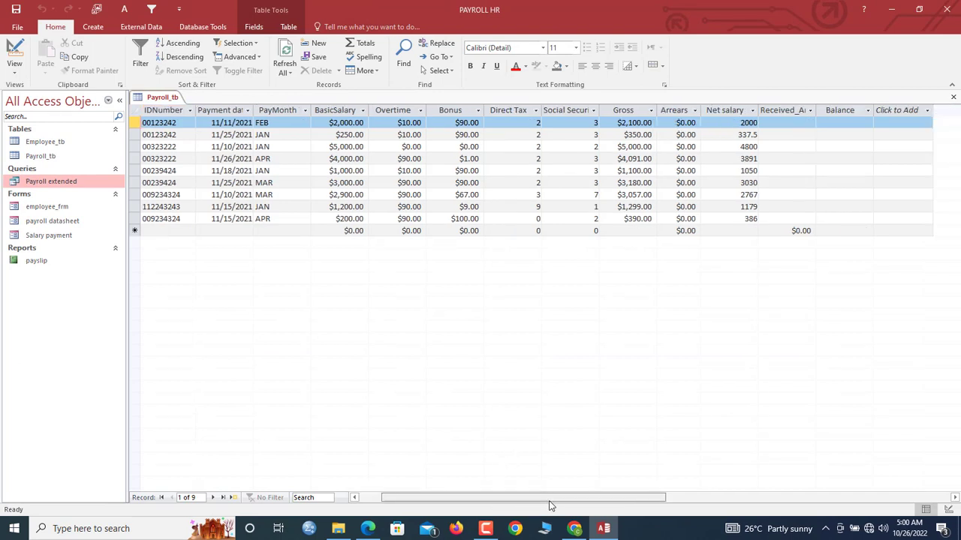
click(799, 121)
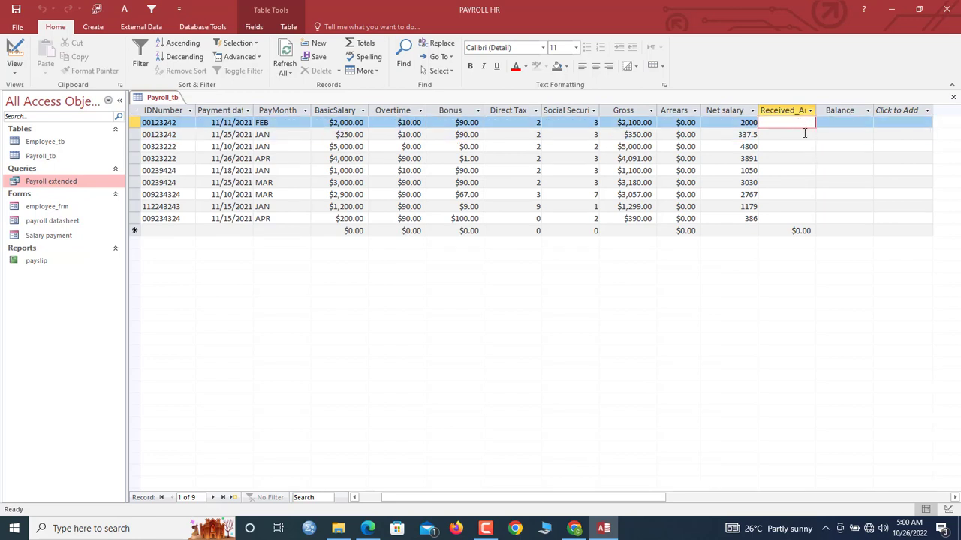
click(805, 133)
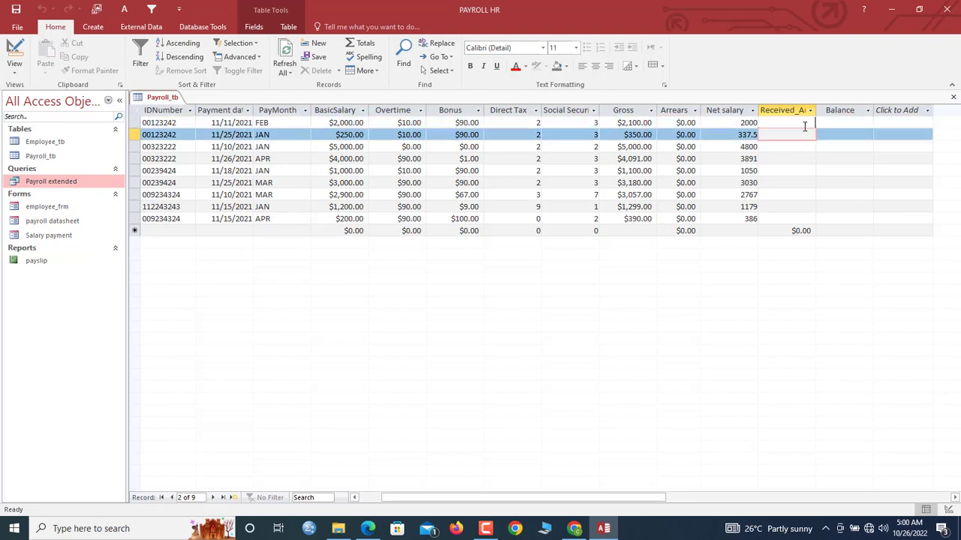
click(802, 134)
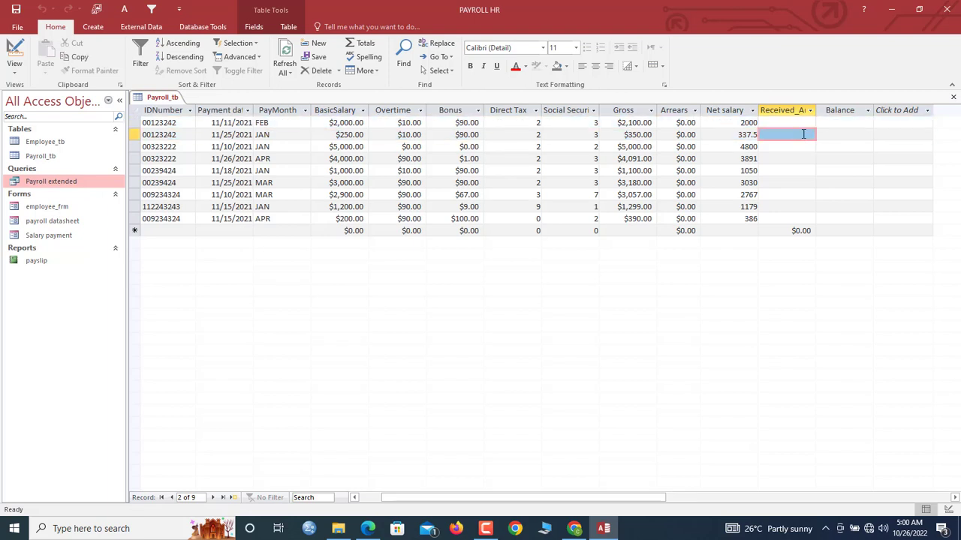
click(802, 135)
click(801, 123)
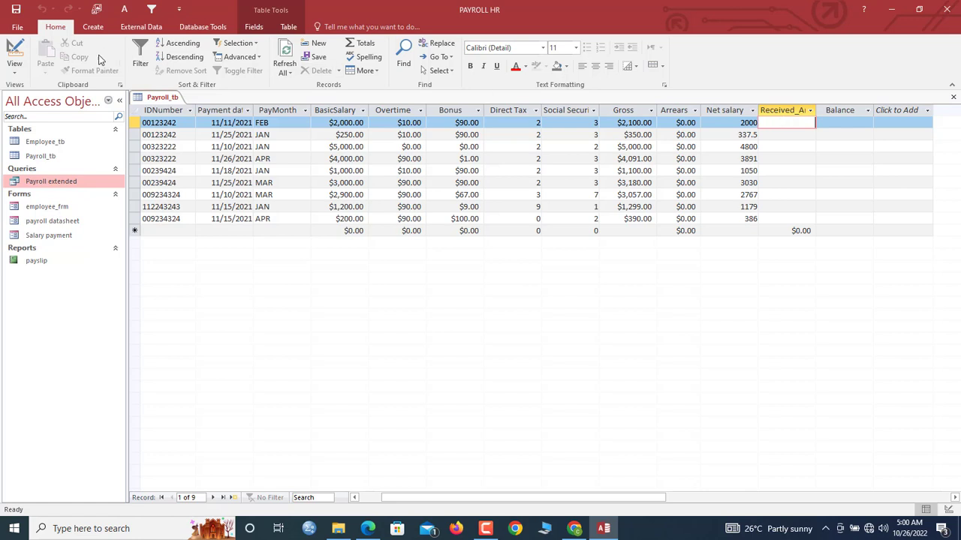
Close the Payroll_tb table.
right_click(166, 99)
click(170, 104)
right_click(170, 103)
click(169, 104)
right_click(165, 98)
click(174, 123)
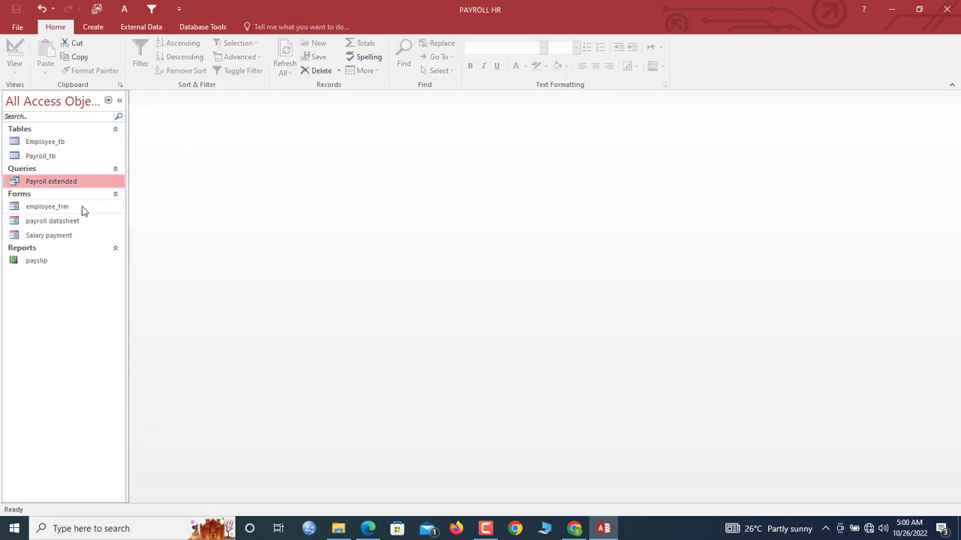
Open the Salary payment form and switch it to Design View.
double_click(50, 236)
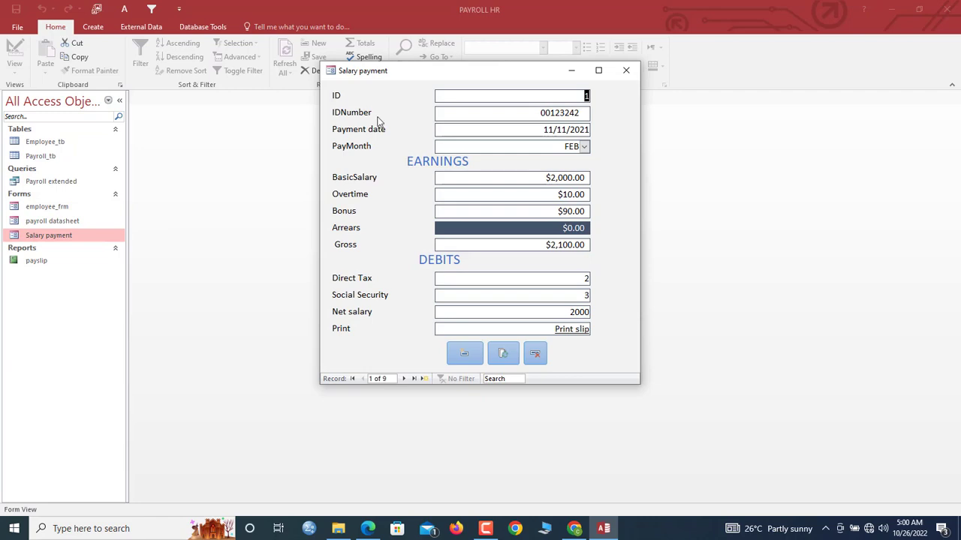
right_click(379, 121)
right_click(408, 83)
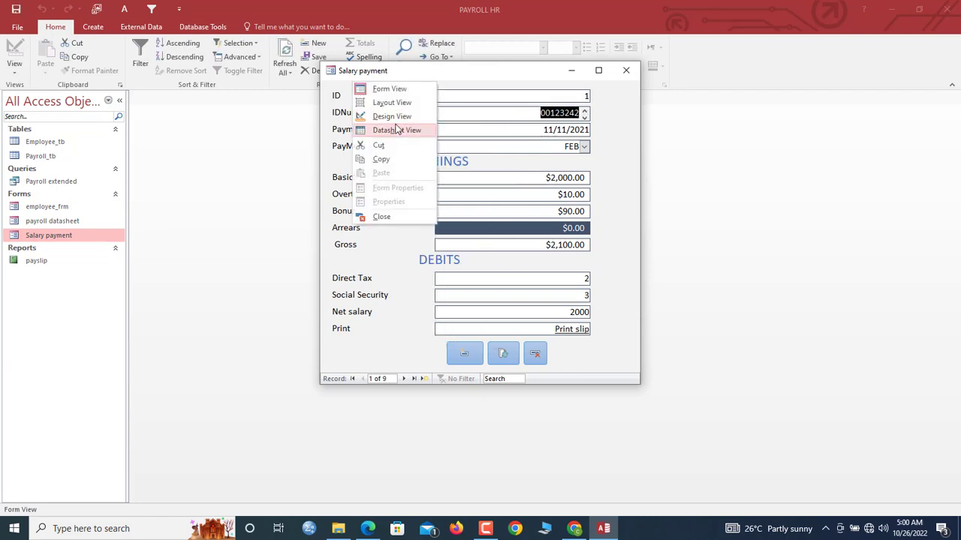
click(406, 117)
Move the ID, IDNumber, Payment date and PayMonth controls up together toward the top edge of the Detail section.
drag(421, 148, 238, 206)
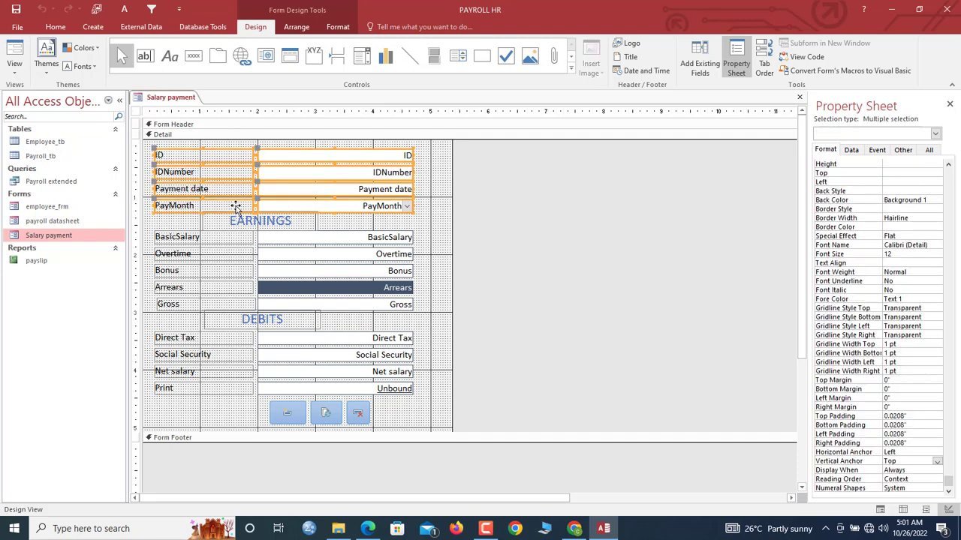
key(Up)
key(Up)
key(Up)
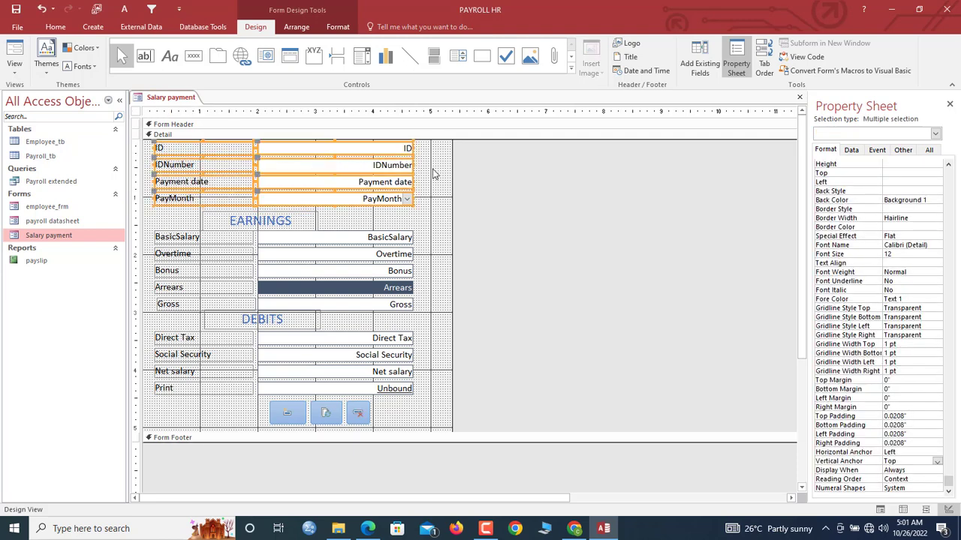
click(436, 168)
Nudge the IDNumber text box and its label up to close the gap beneath the ID field.
double_click(337, 167)
click(433, 176)
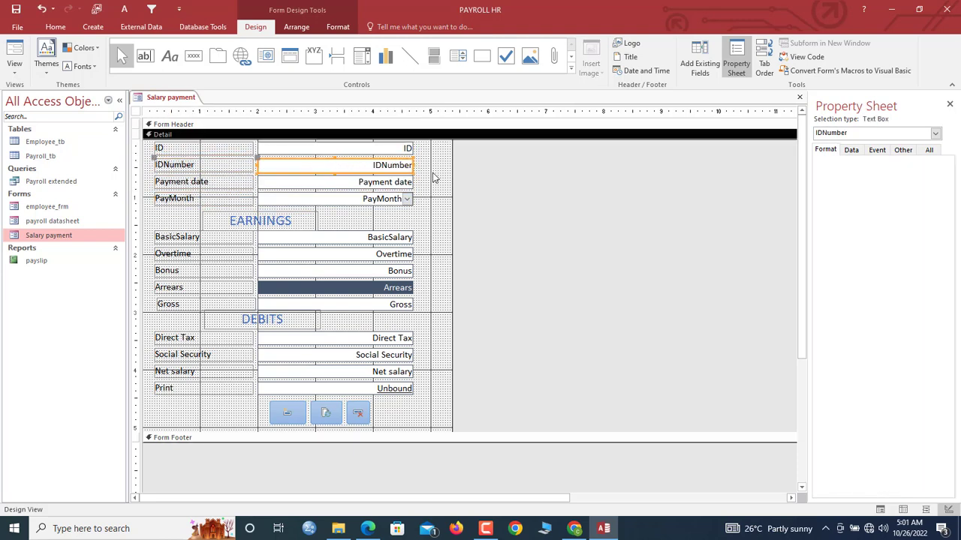
click(375, 166)
click(430, 186)
click(392, 165)
drag(392, 162, 394, 166)
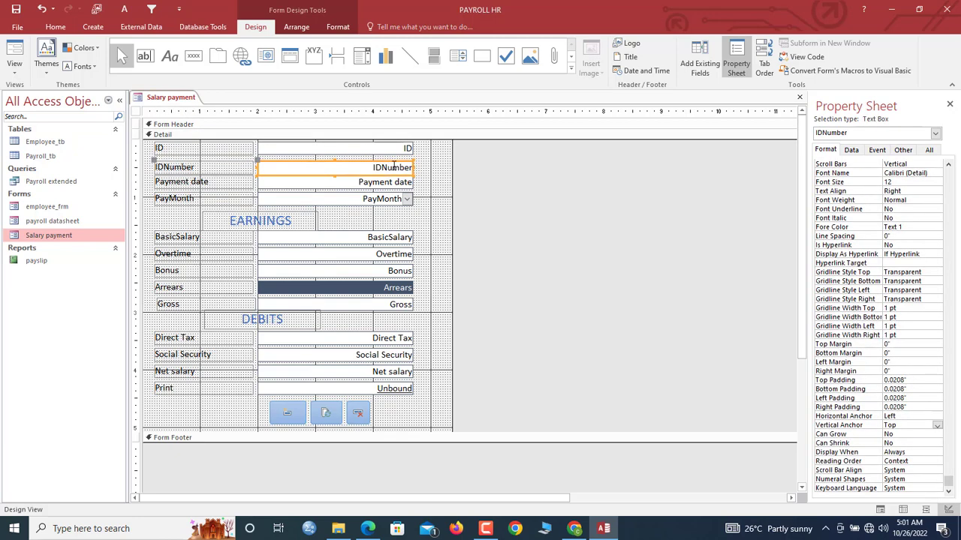
key(Up)
key(Up)
Nudge the Payment date and PayMonth controls slightly up toward the IDNumber field.
click(394, 180)
key(Up)
key(Up)
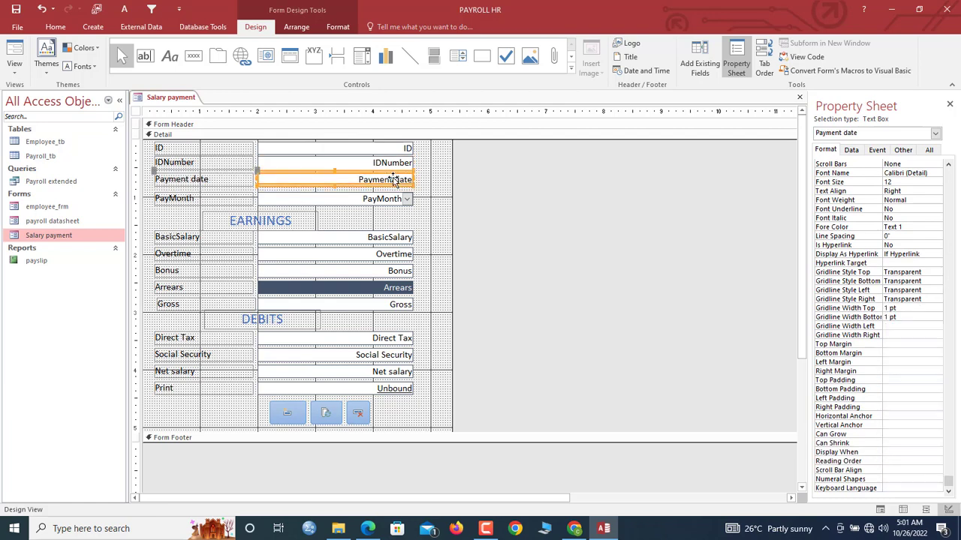
key(Down)
click(396, 196)
key(Up)
key(Up)
Nudge the Overtime and Bonus controls up to tighten the spacing beneath BasicSalary.
click(379, 254)
key(Up)
click(387, 271)
key(Up)
key(Up)
Nudge the Arrears and Gross controls up so they sit directly beneath the Bonus field.
click(389, 286)
key(Up)
key(Up)
key(Up)
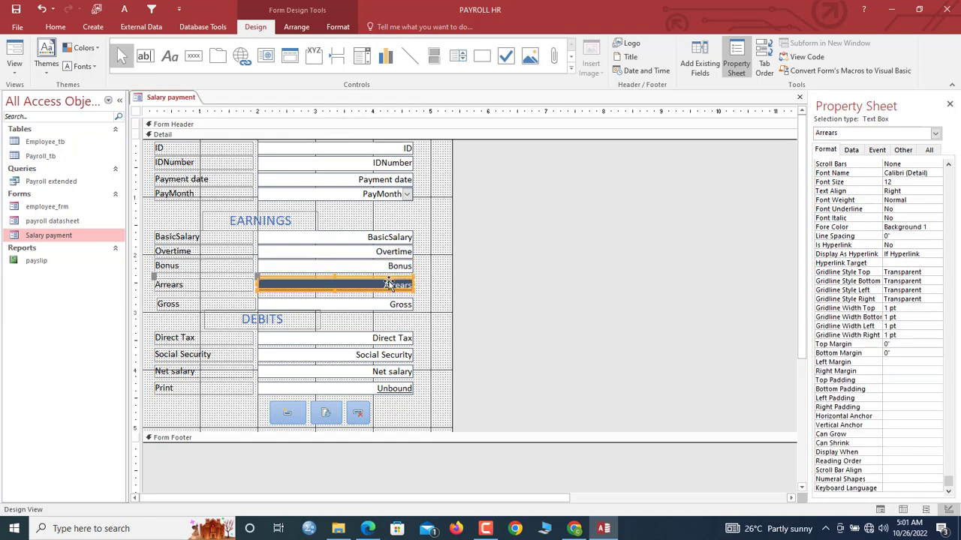
click(381, 304)
key(Up)
key(Up)
key(Up)
Nudge the Social Security, Net salary and Print controls up to tighten the spacing beneath Direct Tax.
click(379, 356)
key(Up)
click(377, 373)
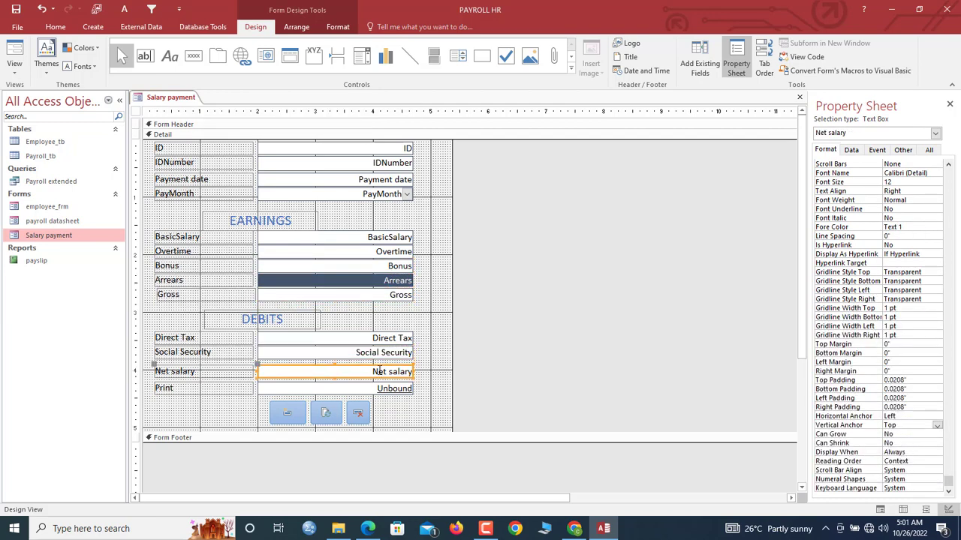
key(Up)
key(Up)
click(379, 389)
key(Up)
key(Up)
key(Up)
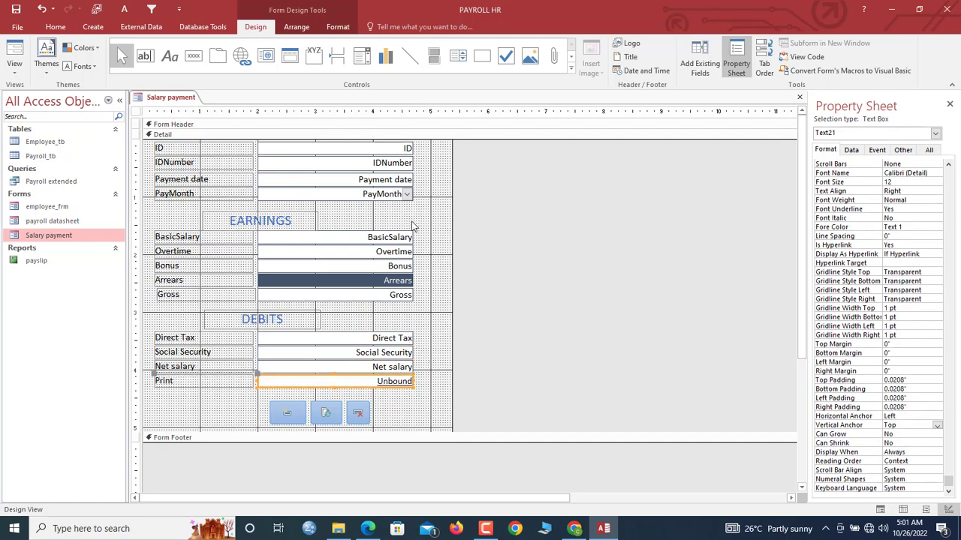
Move the EARNINGS and DEBITS headings with all their fields, including Print, up together toward the PayMonth field.
drag(418, 216, 189, 392)
click(205, 359)
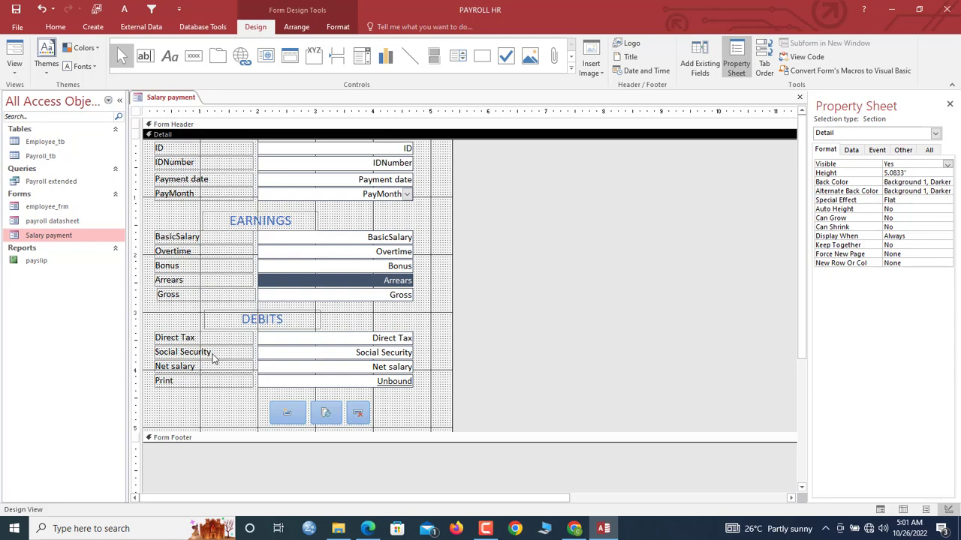
drag(357, 222, 229, 373)
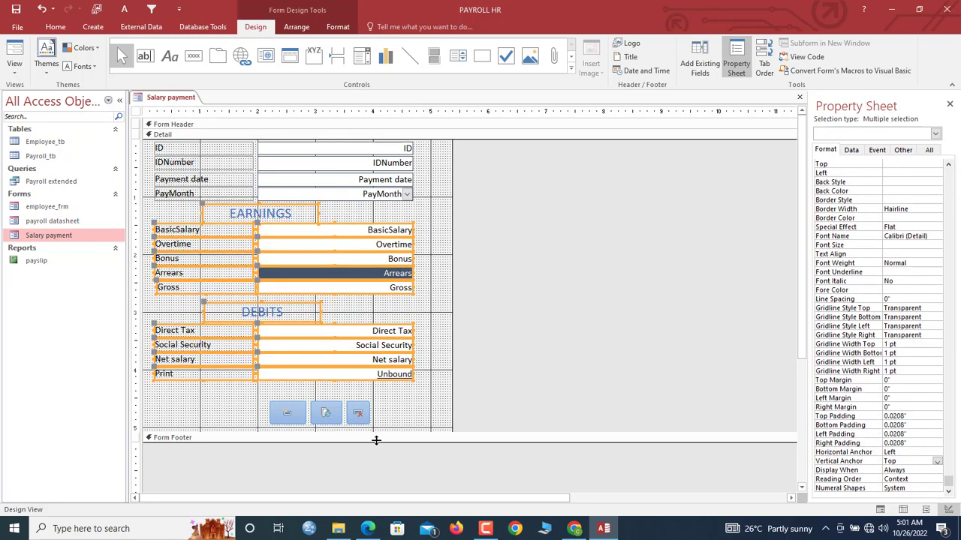
Move the three command buttons left to about the 1-inch mark, slightly below the Print field, and hide the Property Sheet.
drag(401, 426, 218, 401)
click(359, 406)
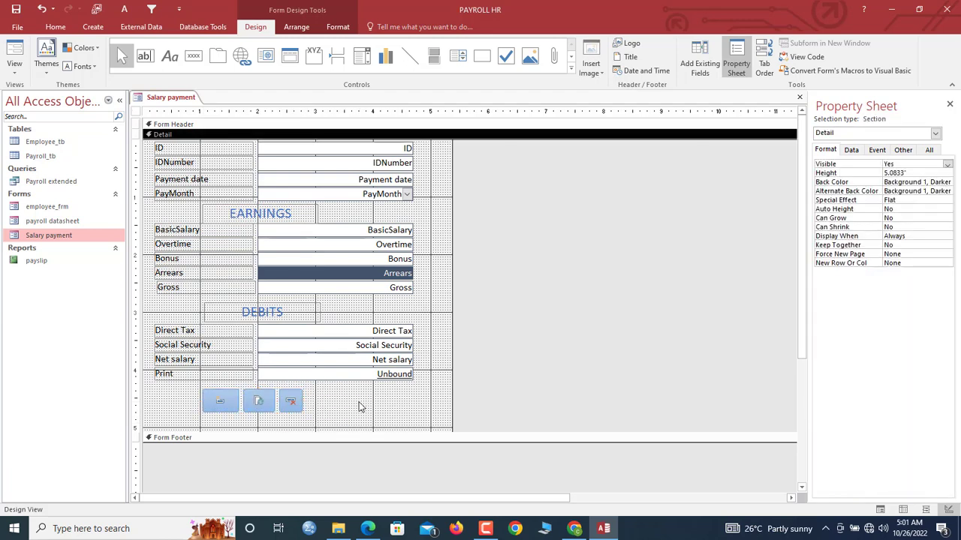
drag(371, 398, 203, 416)
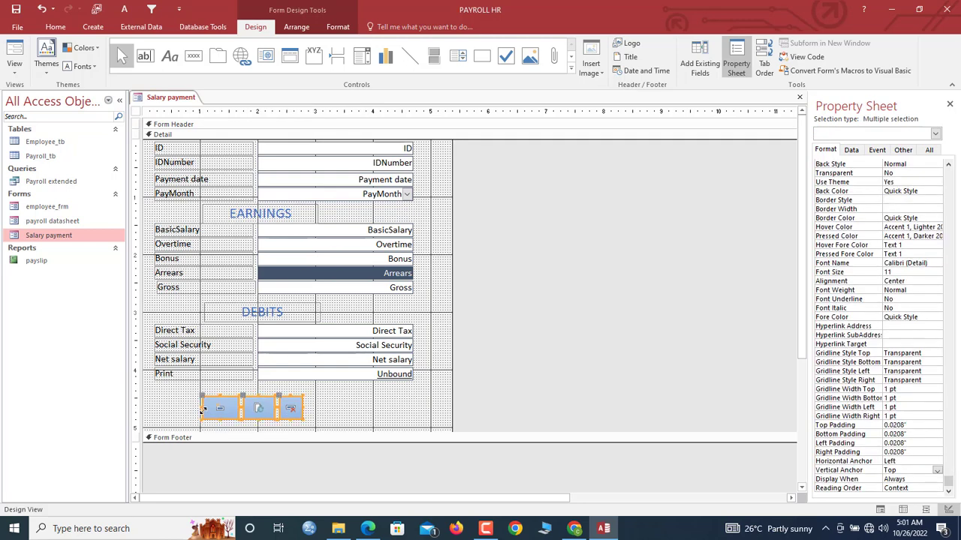
click(352, 401)
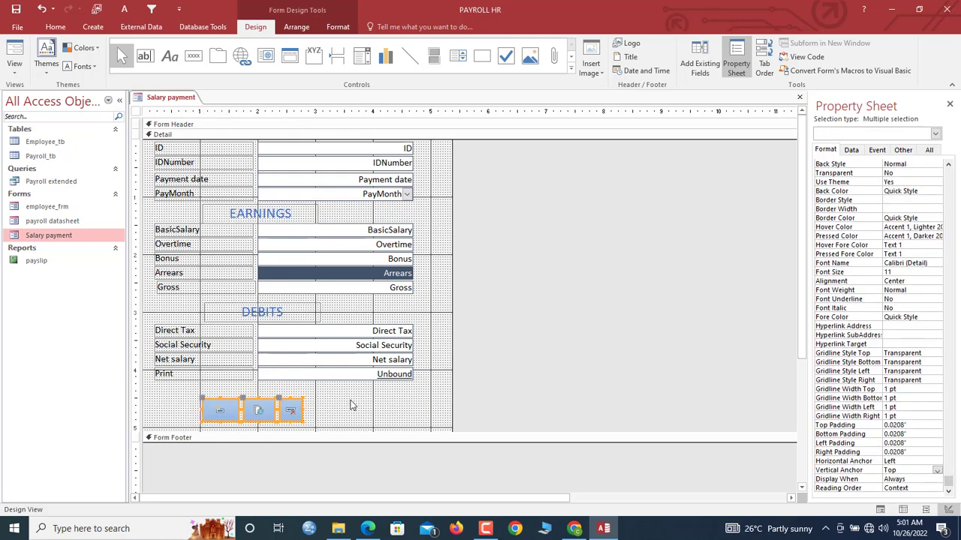
click(732, 68)
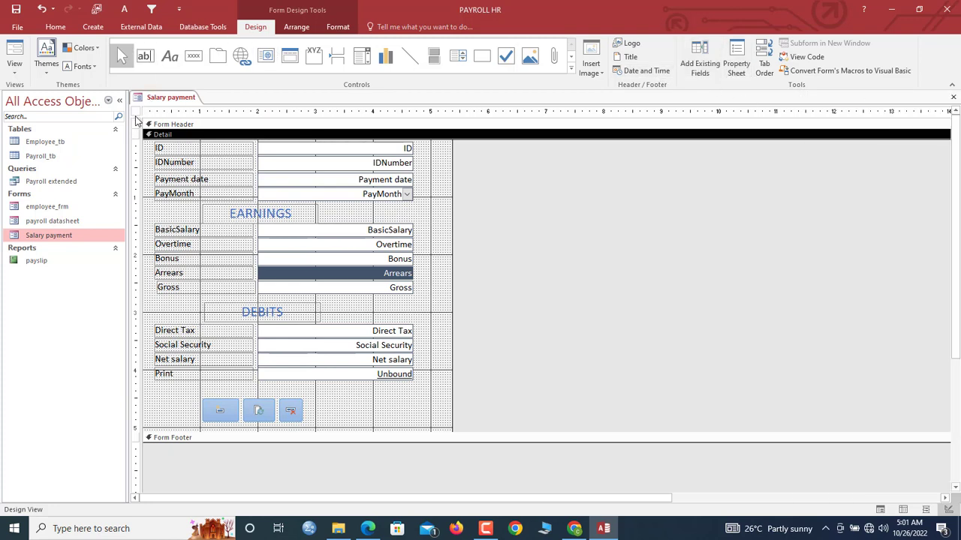
Add the existing Received_Amt field to the form just below the Print row.
double_click(137, 112)
click(696, 61)
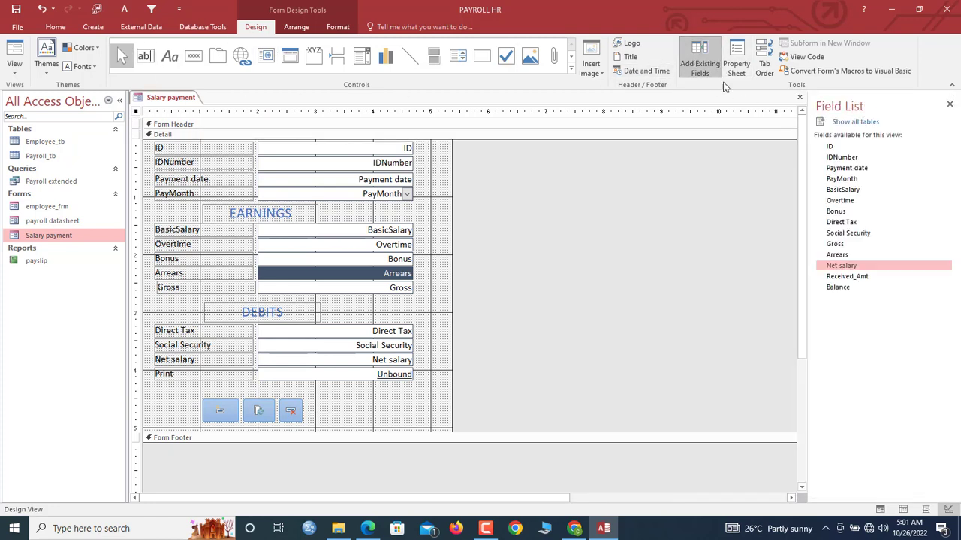
drag(851, 279, 263, 387)
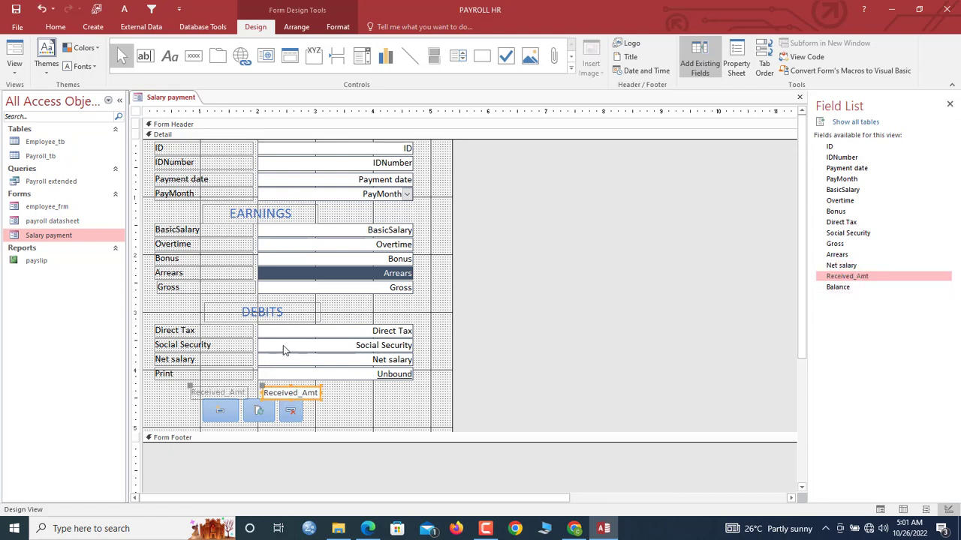
key(Up)
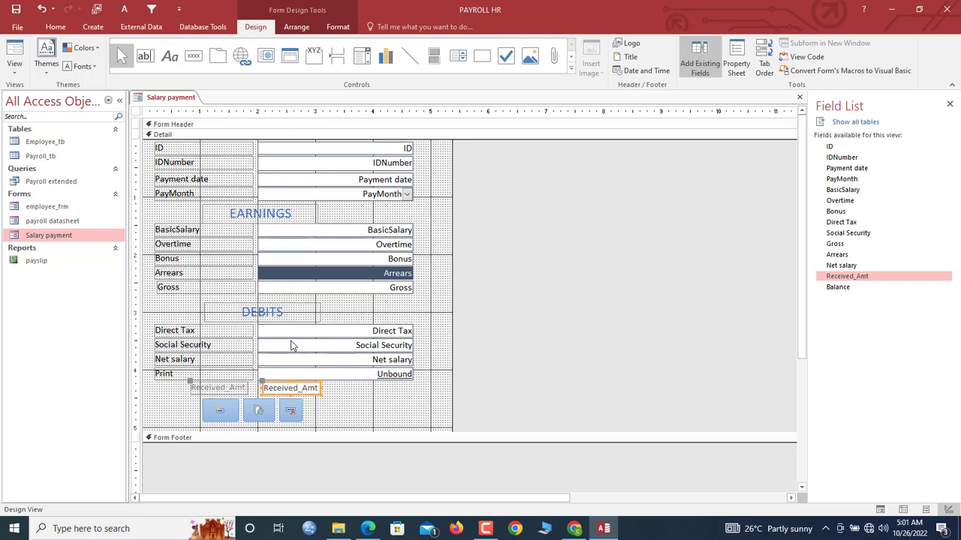
Copy the formatting of the Print row's text box onto the Received_Amt text box.
click(336, 376)
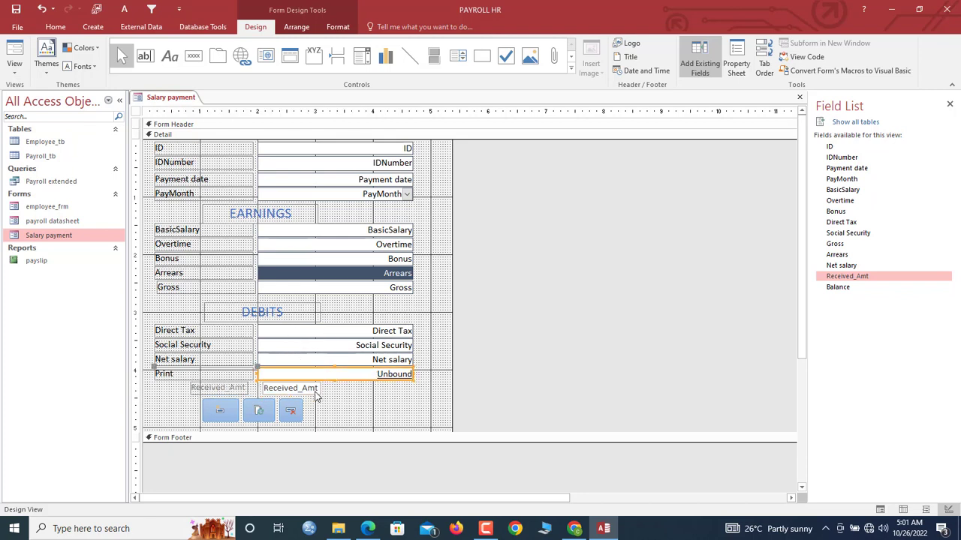
click(336, 27)
click(204, 47)
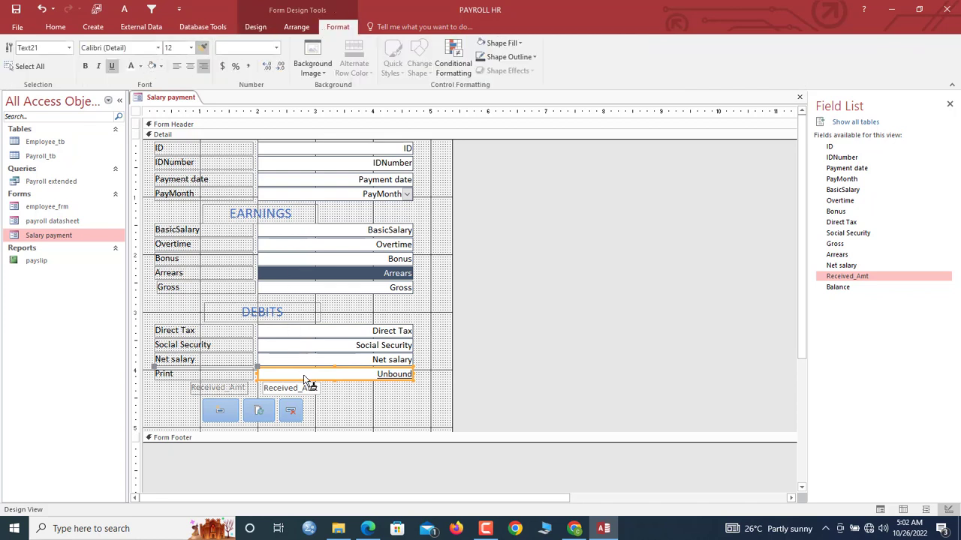
click(304, 389)
Move the Received_Amt label so it sits under the Print label.
click(209, 389)
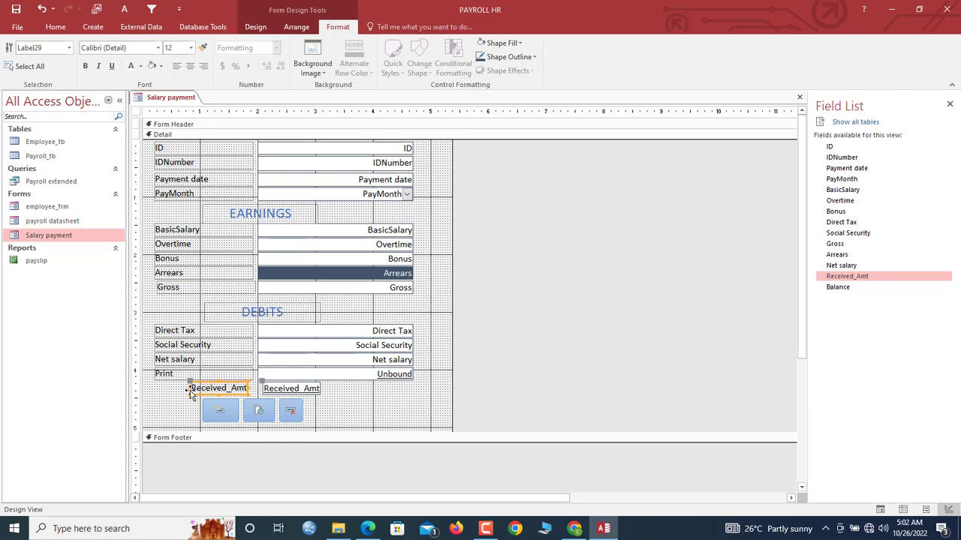
drag(189, 388, 156, 389)
click(182, 373)
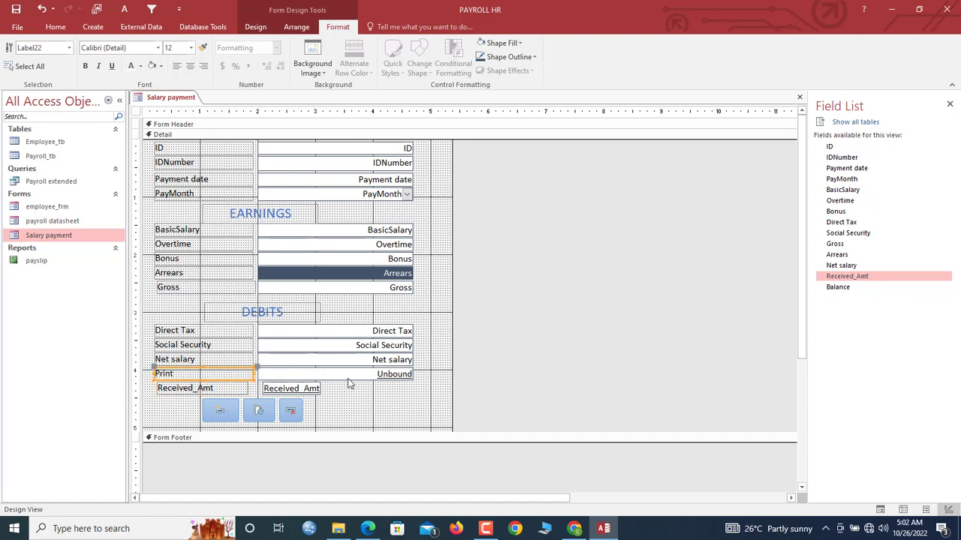
Copy the OpenReport action from the On Click macro of the Print row's text box and close the macro.
click(351, 375)
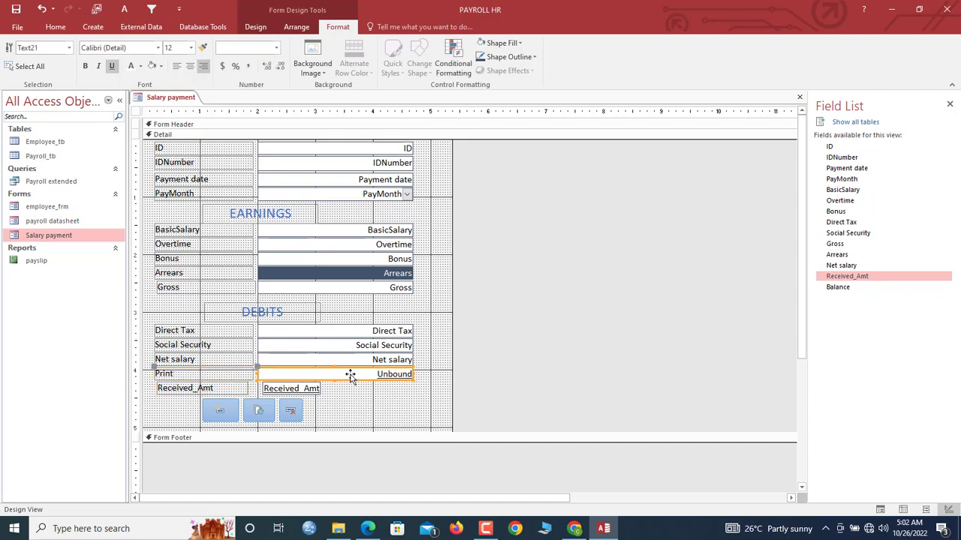
right_click(351, 376)
click(391, 141)
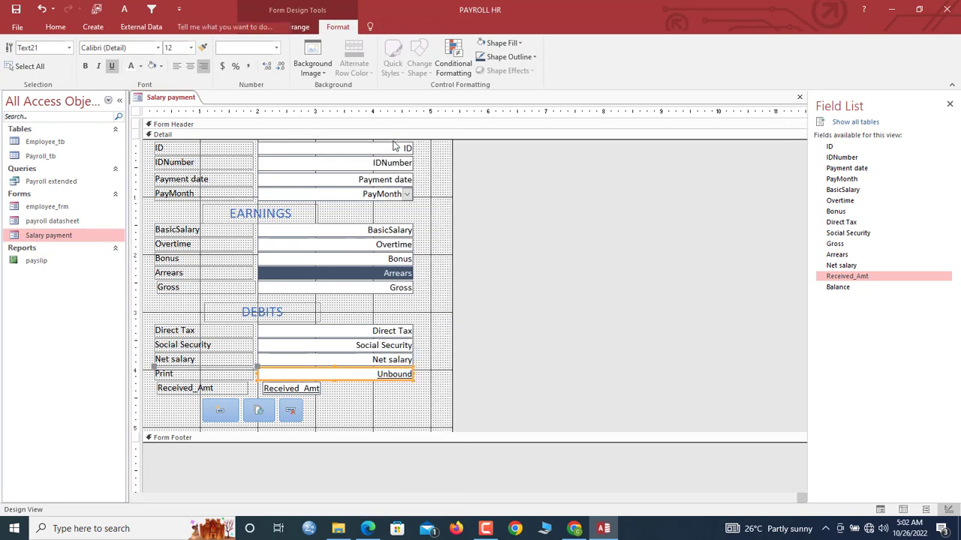
click(318, 153)
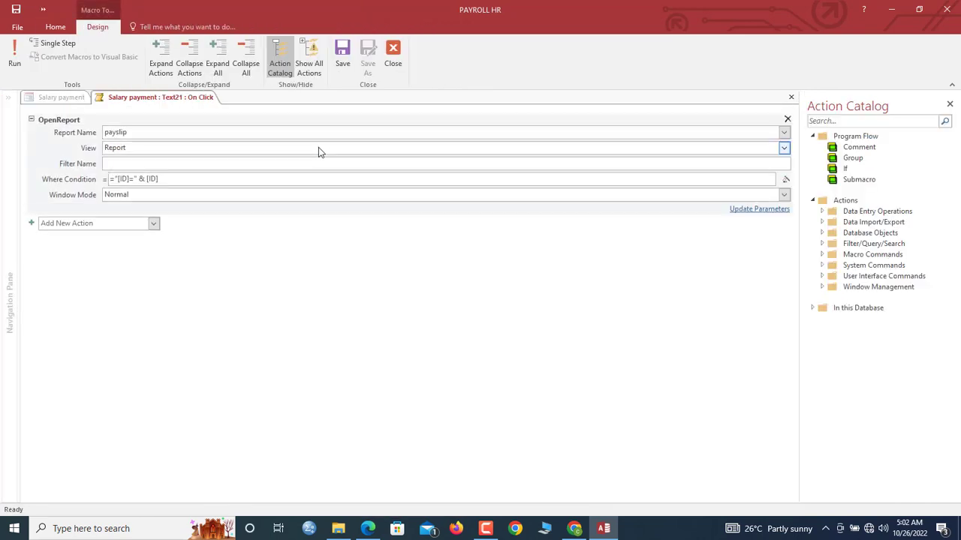
click(398, 63)
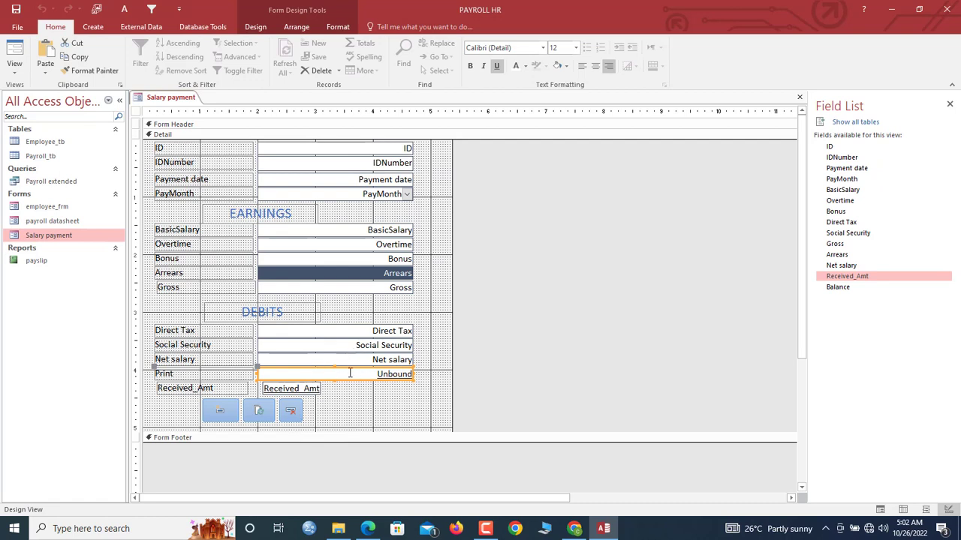
Delete the Print row and move the Received_Amt label and text box up directly beneath Net salary.
key(Delete)
drag(358, 391, 167, 402)
key(Delete)
key(ctrl+z)
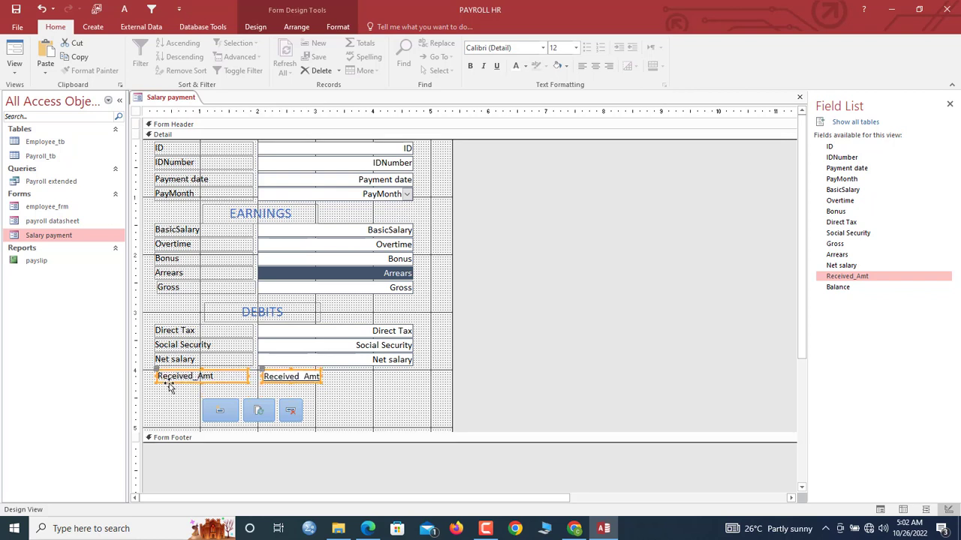
Left-align the Received_Amt text box with the Net salary text box and match its width to the wider one.
click(291, 374)
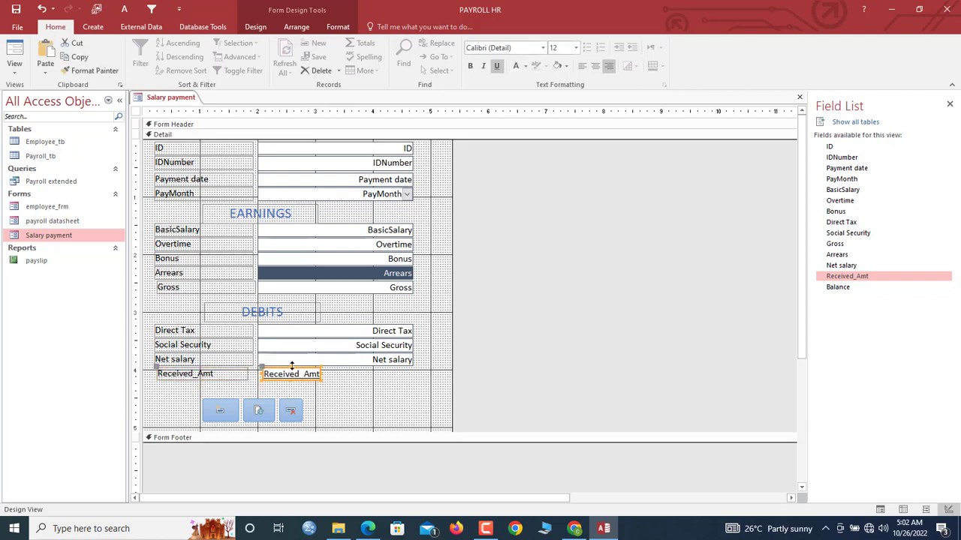
shift+click(307, 358)
right_click(307, 358)
mouse_move(371, 337)
click(436, 339)
right_click(296, 362)
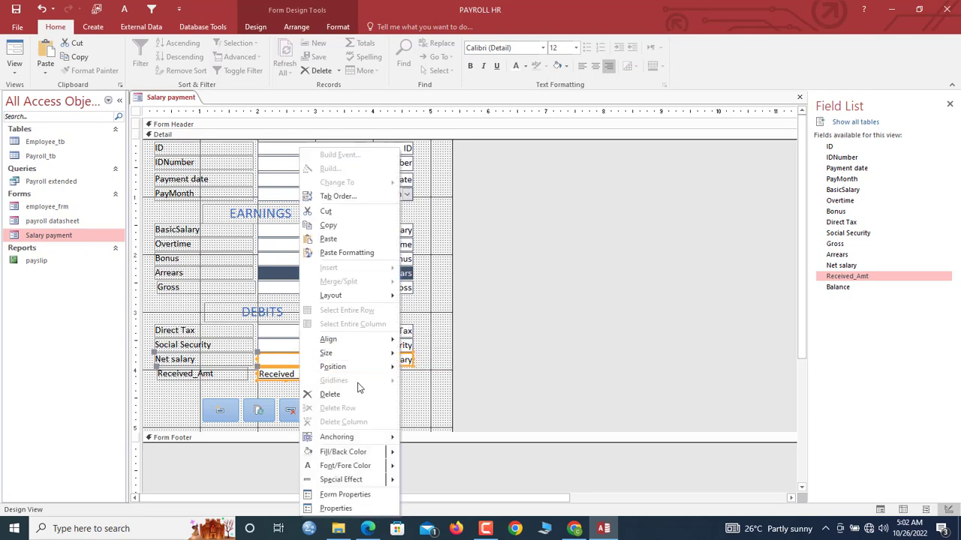
click(436, 409)
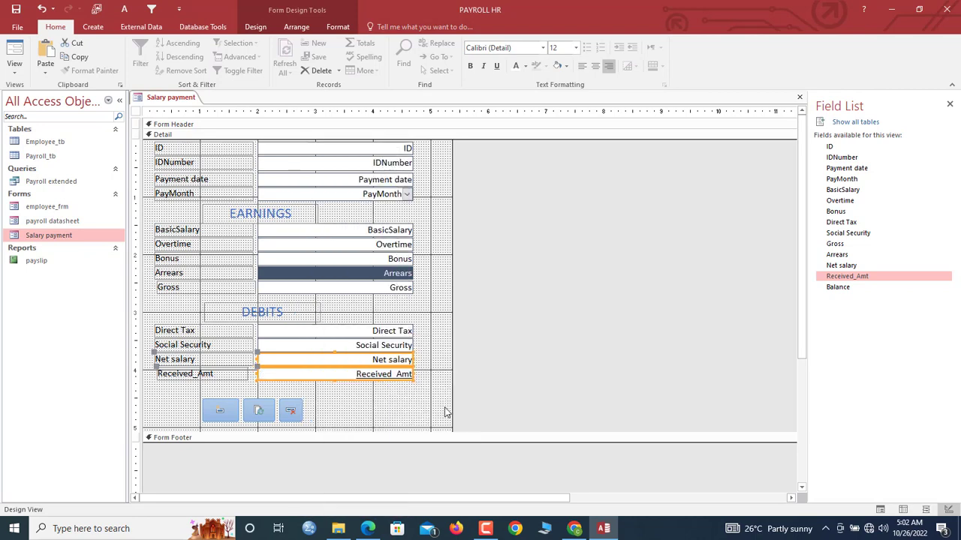
Left-align the Received_Amt label with the Net salary label.
double_click(177, 388)
click(179, 377)
shift+click(181, 362)
right_click(180, 362)
mouse_move(244, 337)
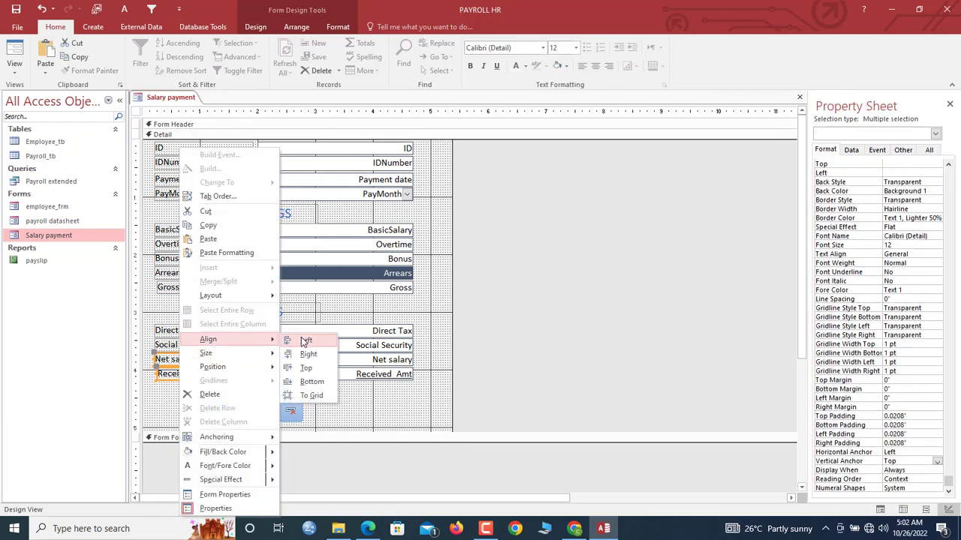
click(302, 342)
click(352, 403)
Move the DEBITS heading with its fields and the three record buttons slightly up to tighten the spacing.
drag(328, 410, 201, 414)
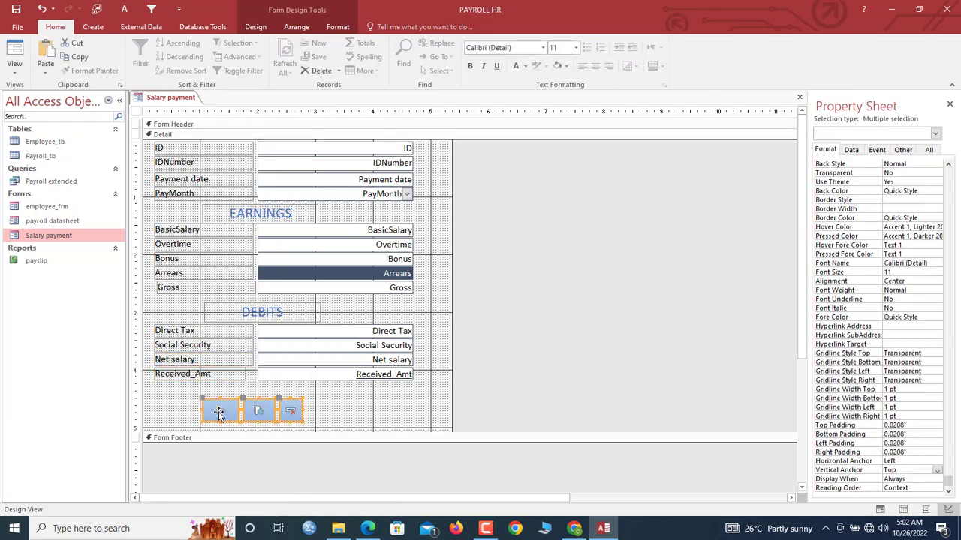
drag(351, 305, 226, 371)
drag(326, 400, 217, 395)
click(316, 406)
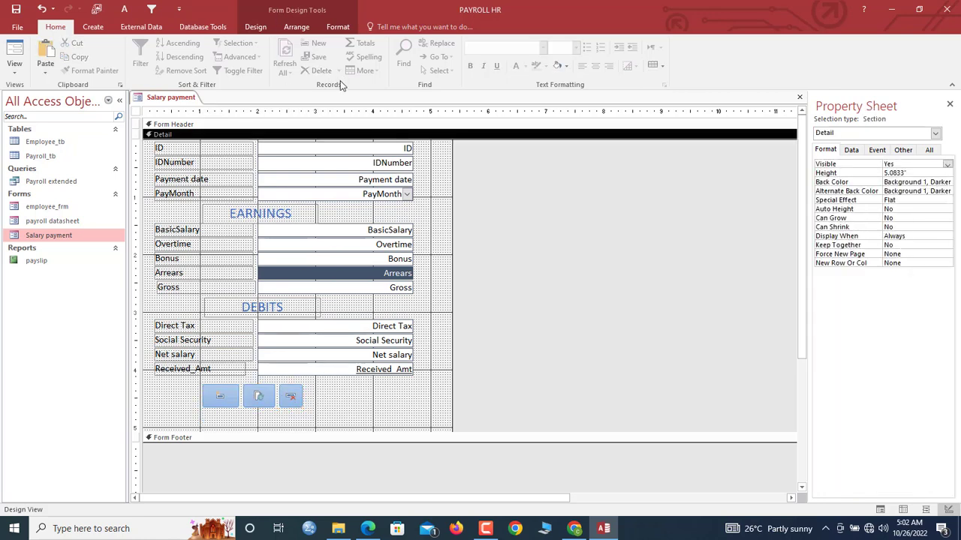
Add a command button captioned Print beside the three record buttons, about 3.3 inches from the form's edge, without the wizard.
click(255, 28)
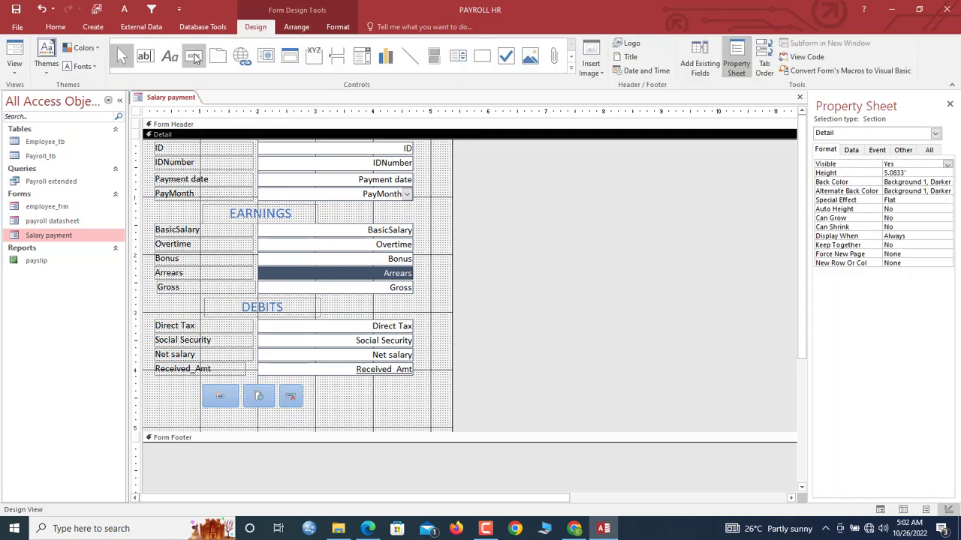
click(194, 58)
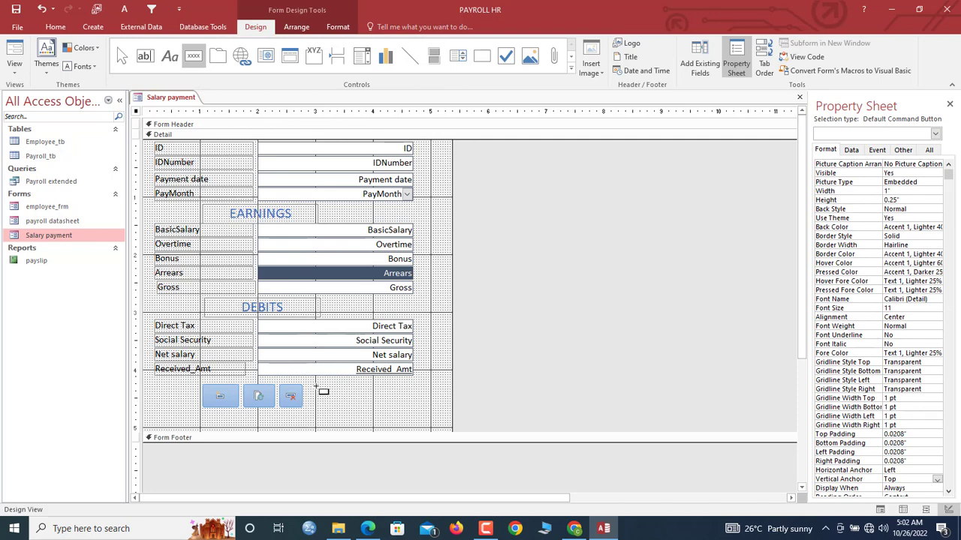
drag(332, 386, 375, 413)
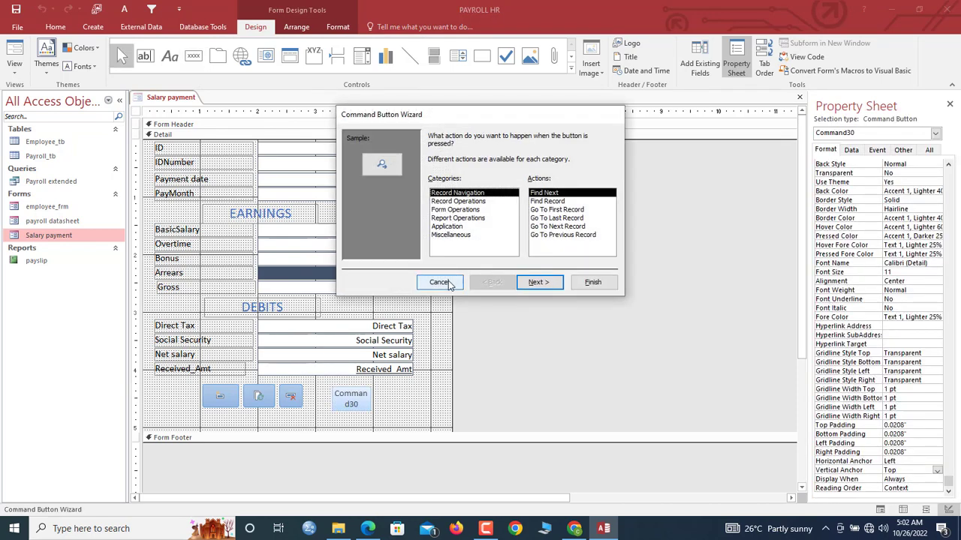
click(440, 282)
click(360, 405)
click(360, 405)
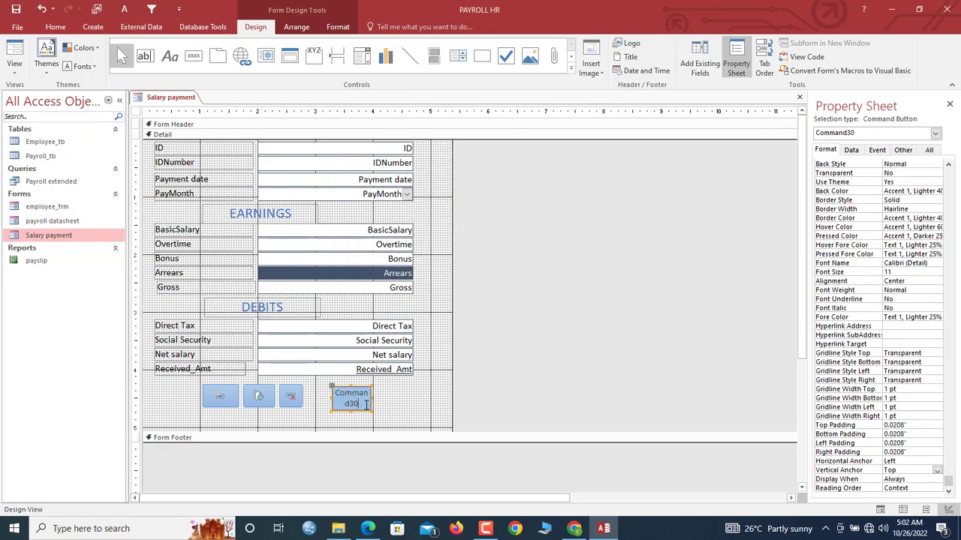
text(Print)
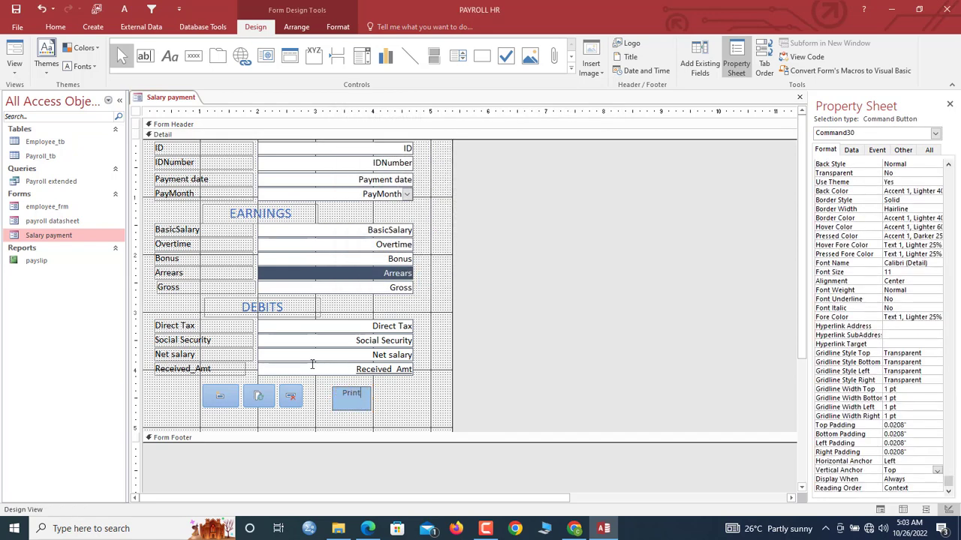
key(Tab)
click(413, 400)
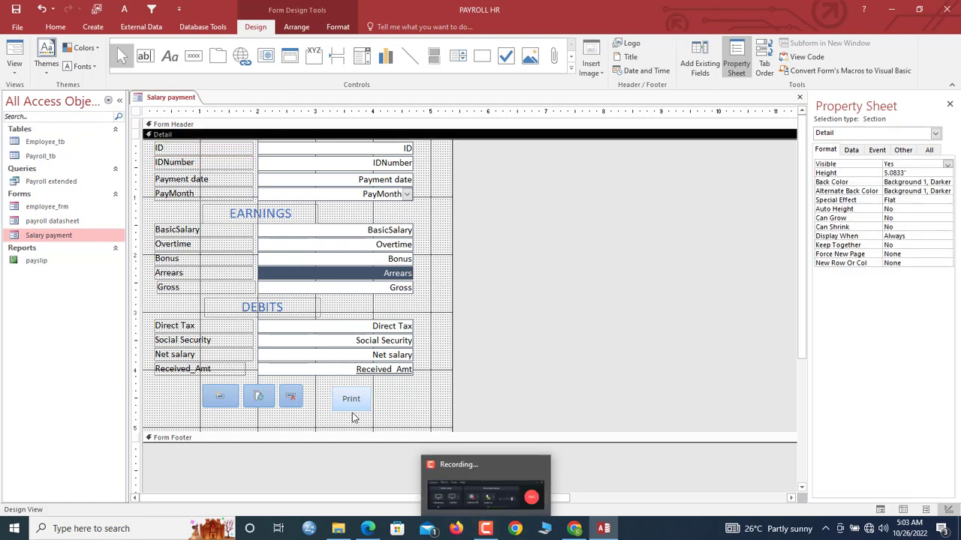
Copy the delete-record button's formatting onto the Print button.
click(291, 399)
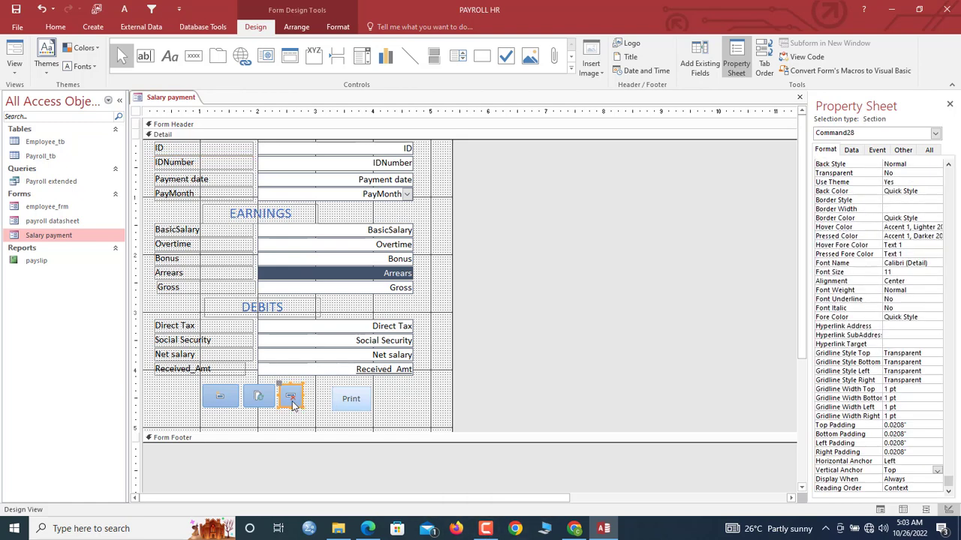
click(338, 27)
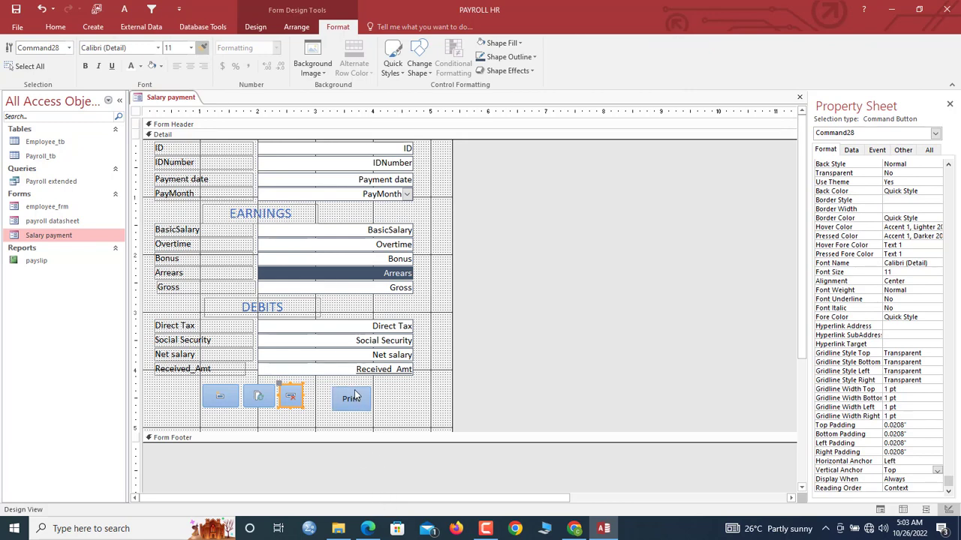
click(387, 404)
Build an On Click macro for the Print button by pasting the copied OpenReport action for the payslip report.
click(363, 406)
right_click(362, 404)
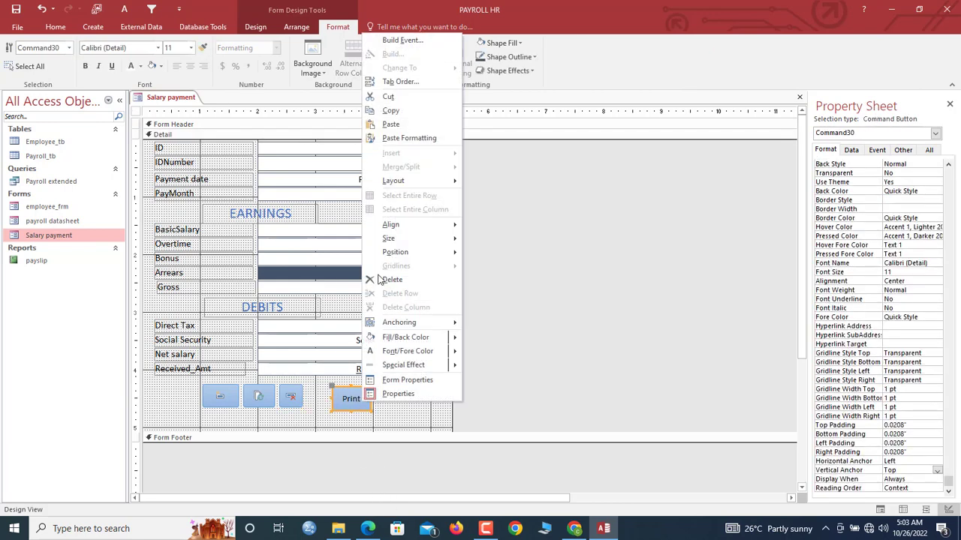
click(397, 40)
click(470, 269)
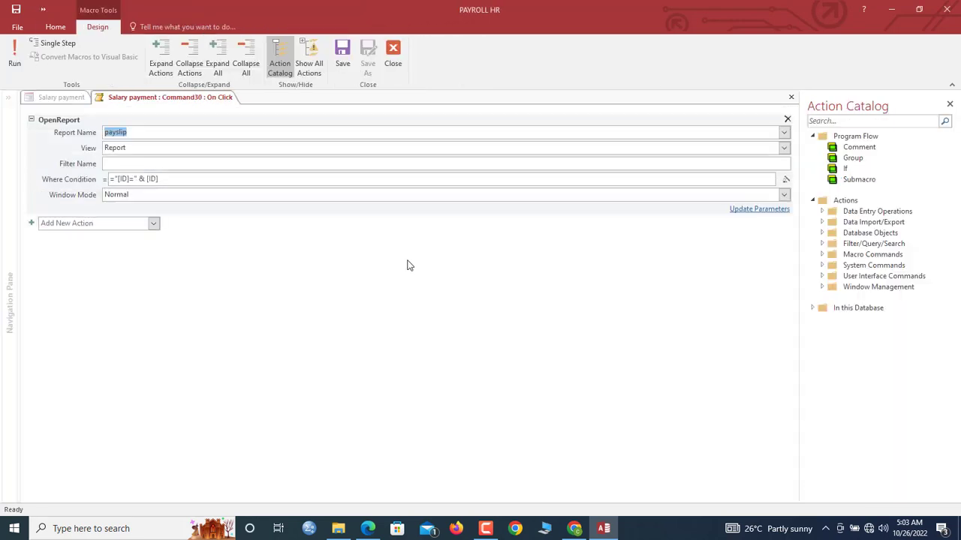
click(392, 52)
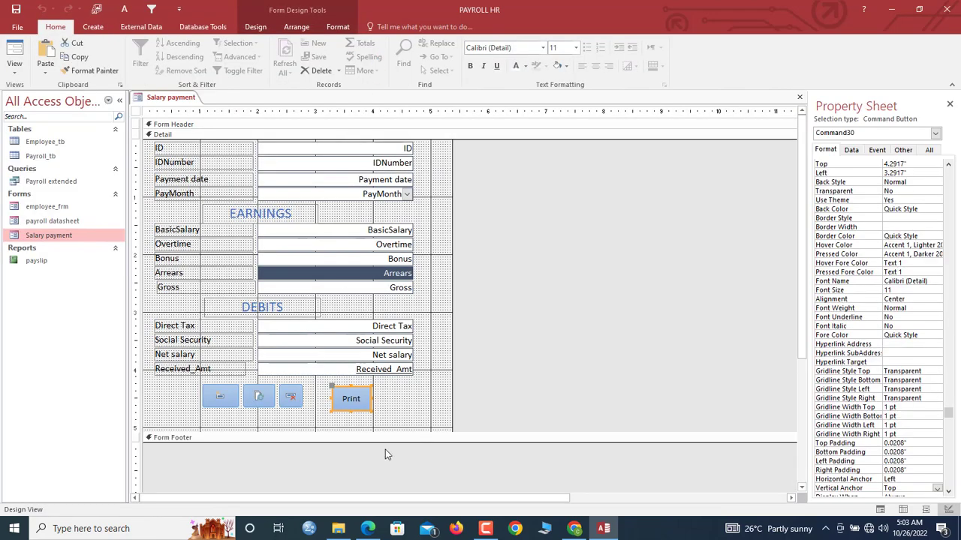
Nudge the Print button up level with the three record buttons.
click(405, 408)
click(367, 400)
key(Up)
click(416, 396)
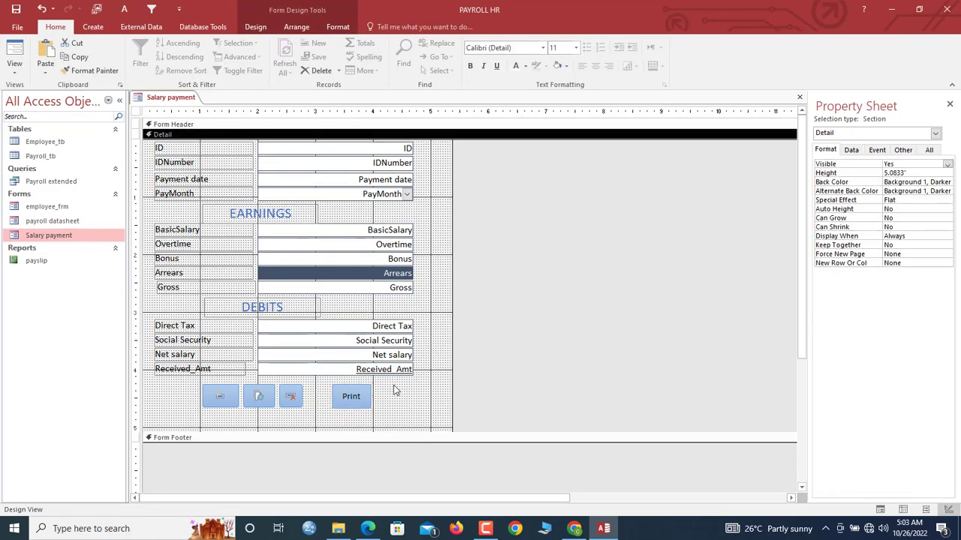
Apply a white quick style to all four buttons below the Received_Amt row.
drag(416, 397, 204, 412)
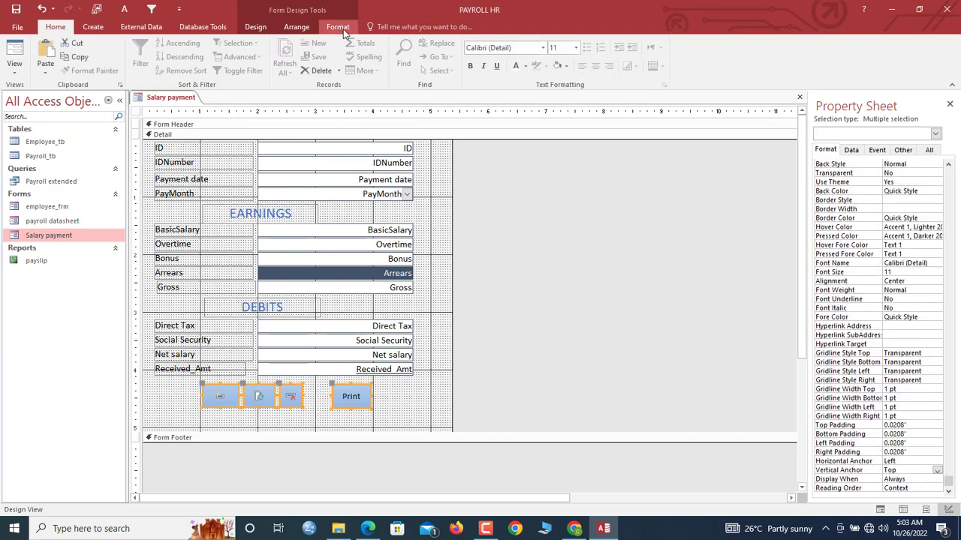
click(337, 27)
click(392, 56)
click(400, 111)
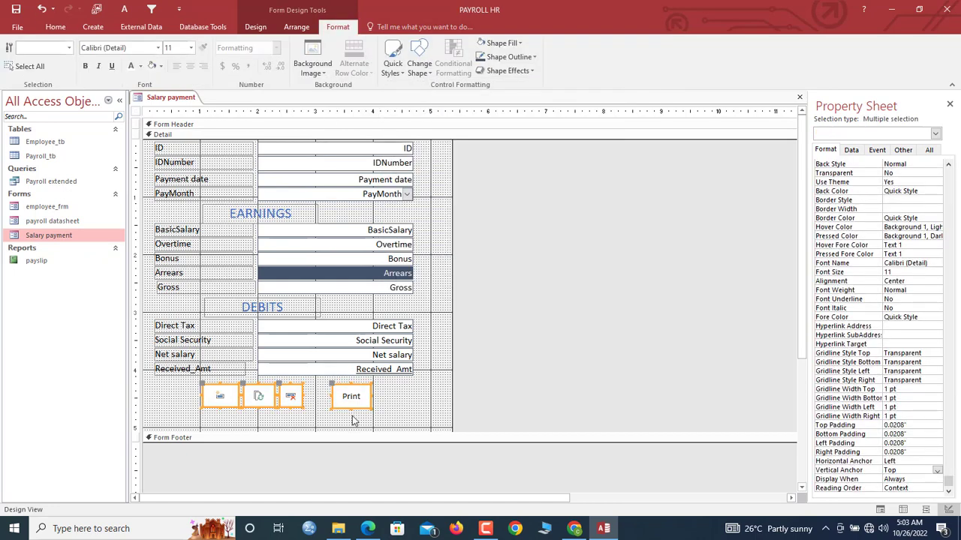
Make the four buttons shorter, place them just under Received_Amt, and reduce the Detail section's height to fit.
drag(351, 409, 223, 393)
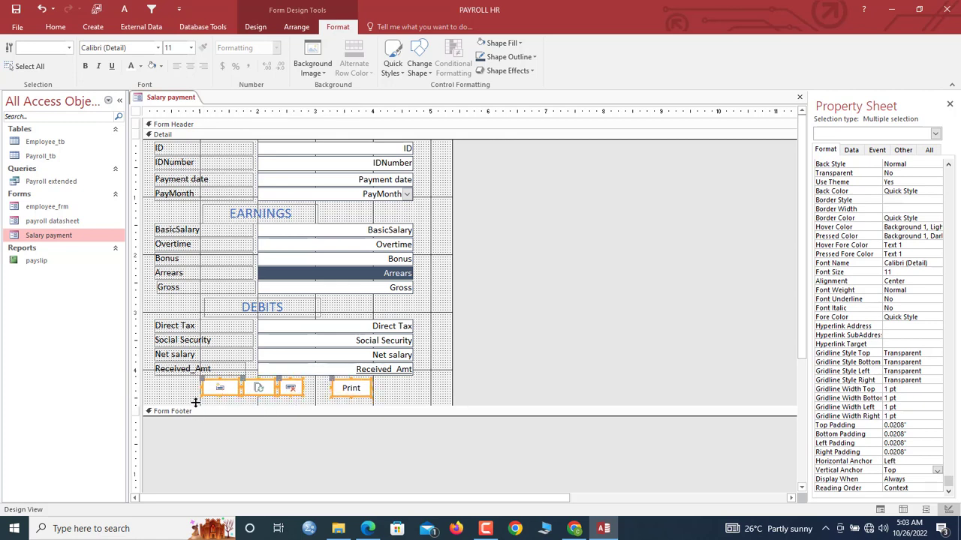
drag(196, 409, 194, 401)
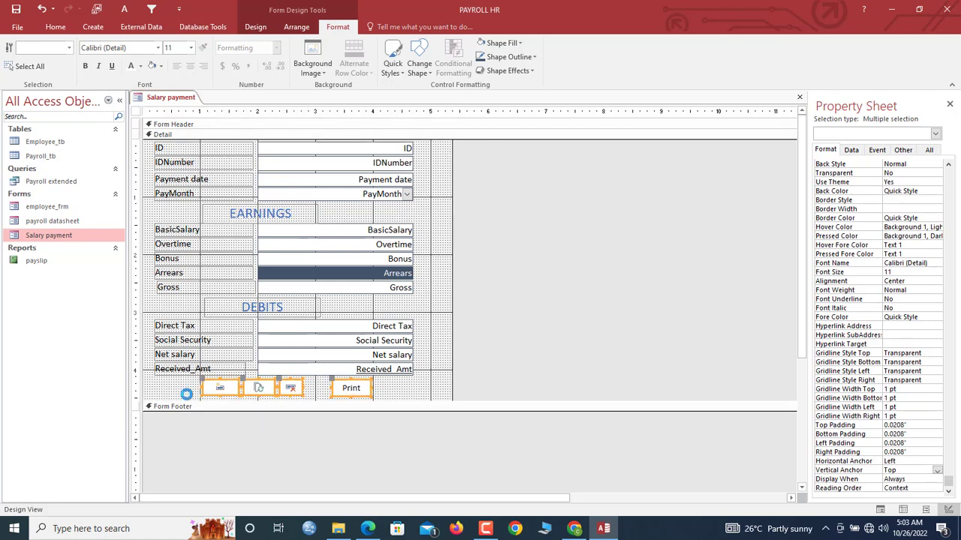
Close the Salary payment form and open employee_frm in Design view.
right_click(171, 97)
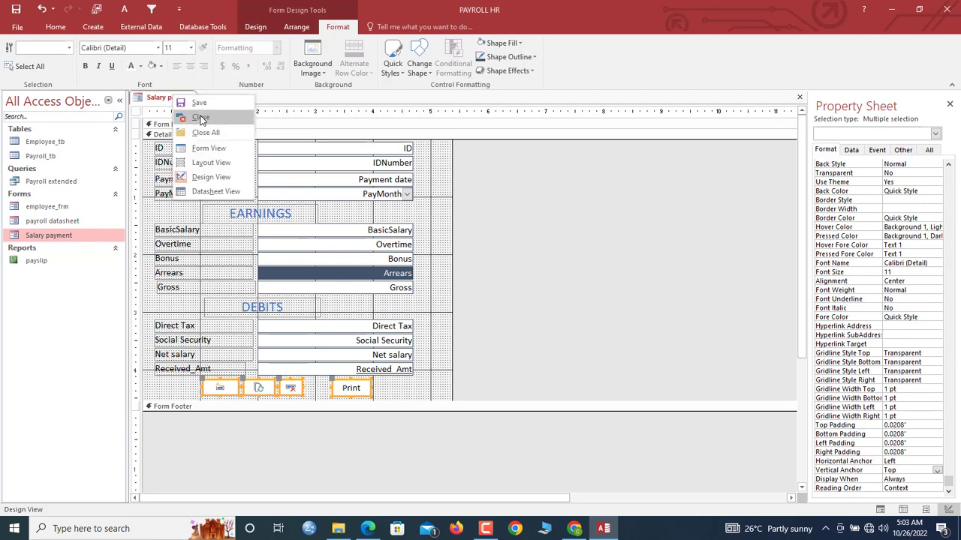
click(197, 116)
double_click(62, 209)
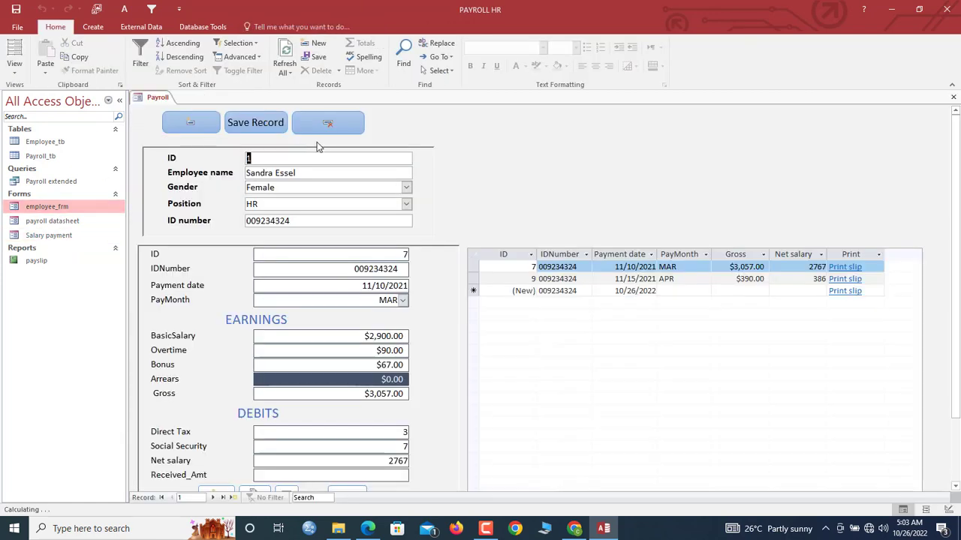
right_click(487, 133)
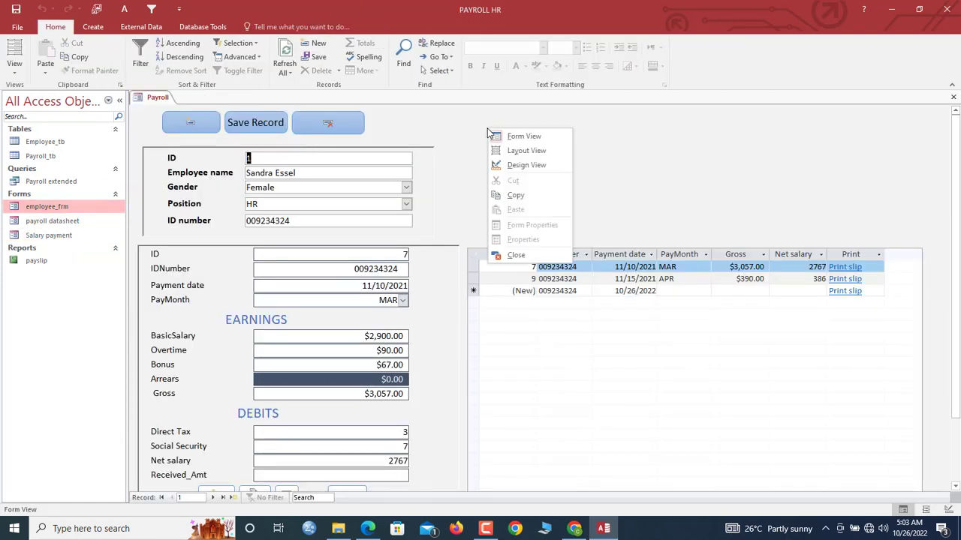
click(514, 170)
drag(393, 142, 190, 162)
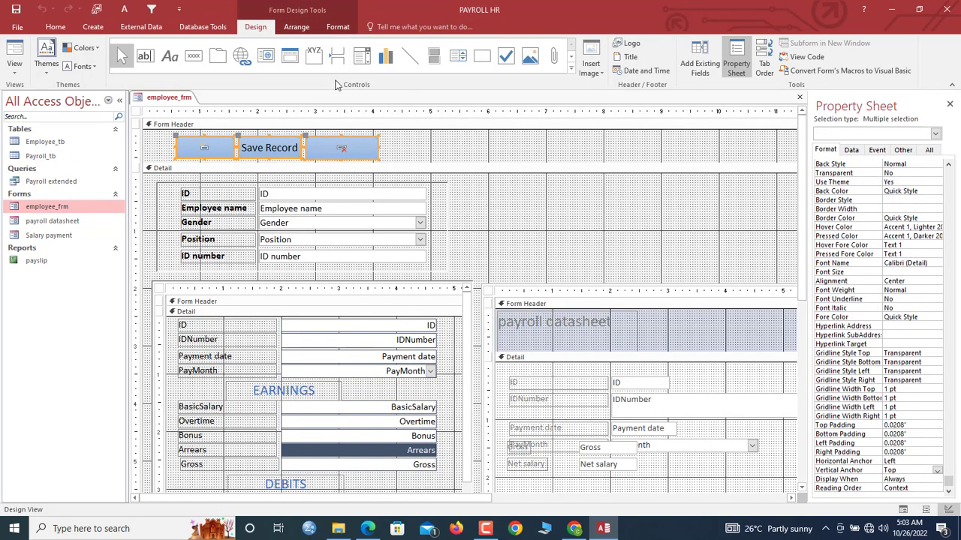
click(338, 26)
click(415, 69)
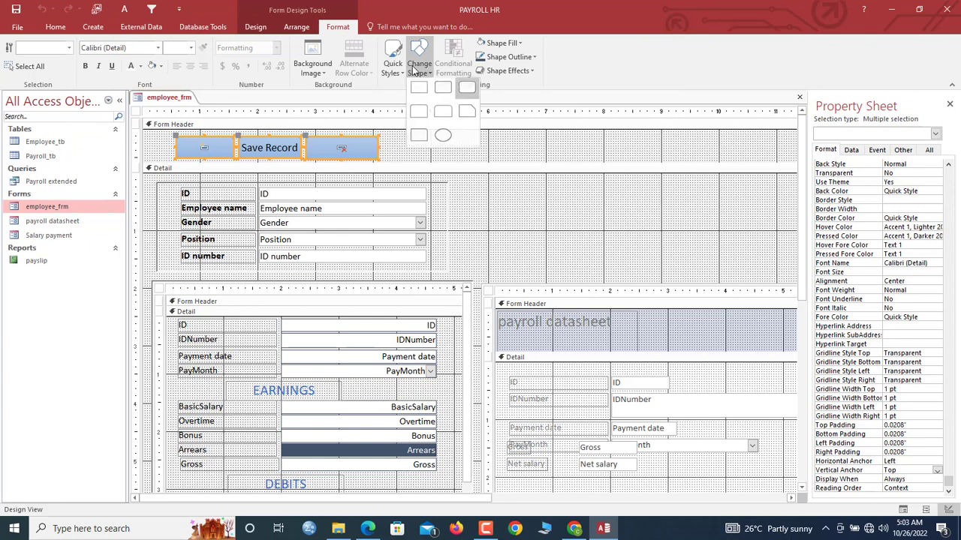
click(388, 153)
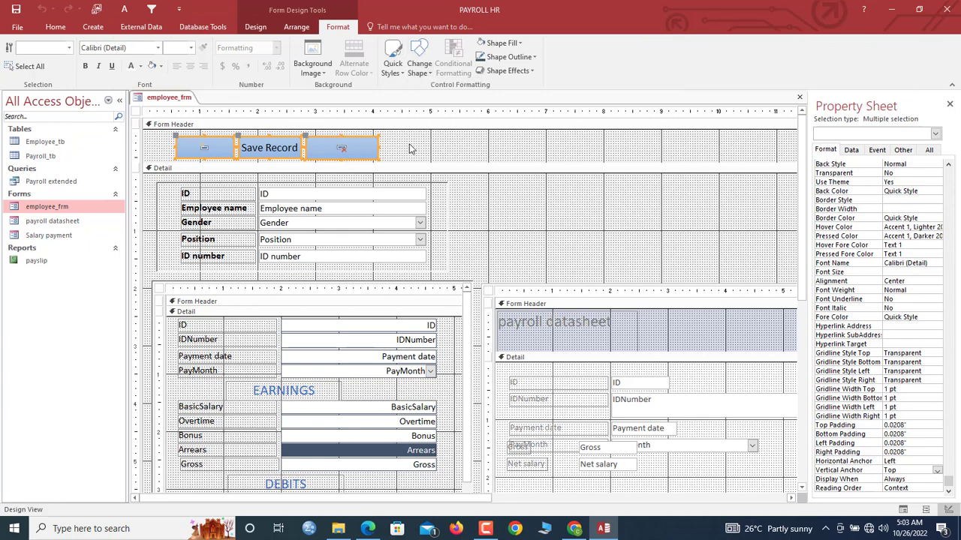
click(408, 150)
Move the three record buttons from the Form Header into the Detail section beside the employee fields, and collapse the header.
drag(424, 143, 180, 154)
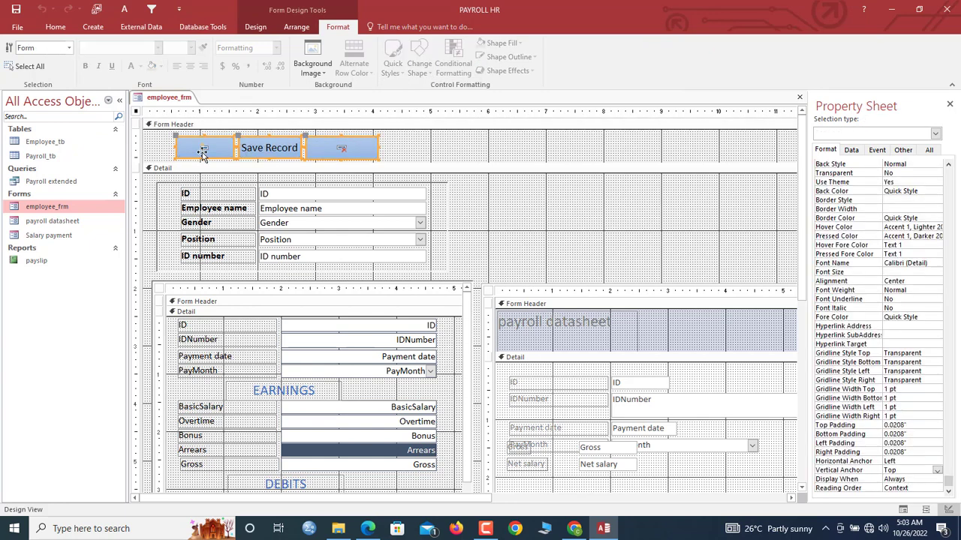
key(Delete)
drag(290, 163, 292, 134)
click(504, 174)
key(ctrl+z)
drag(293, 151, 603, 147)
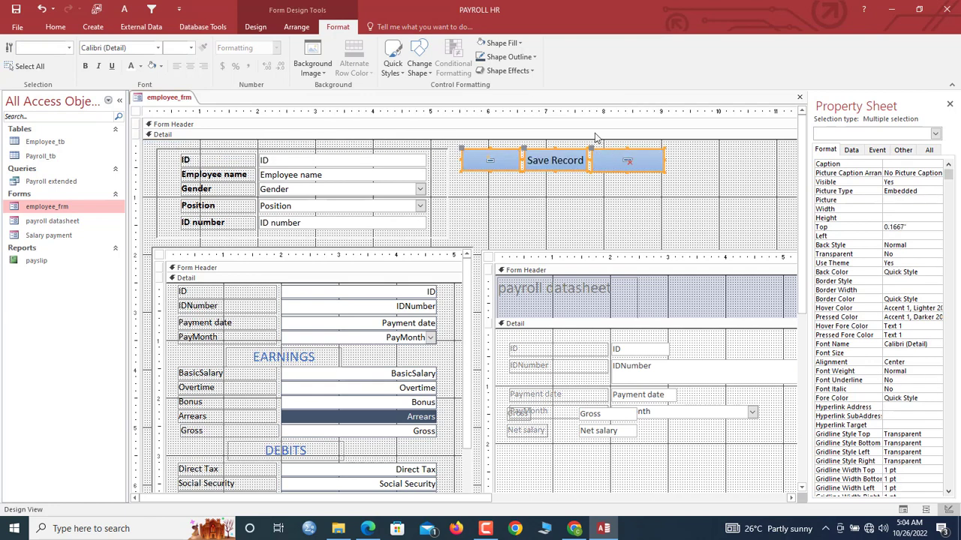
Restyle the three record buttons as rectangles with a white quick style and make them slightly shorter.
click(420, 61)
click(422, 92)
click(393, 61)
click(432, 109)
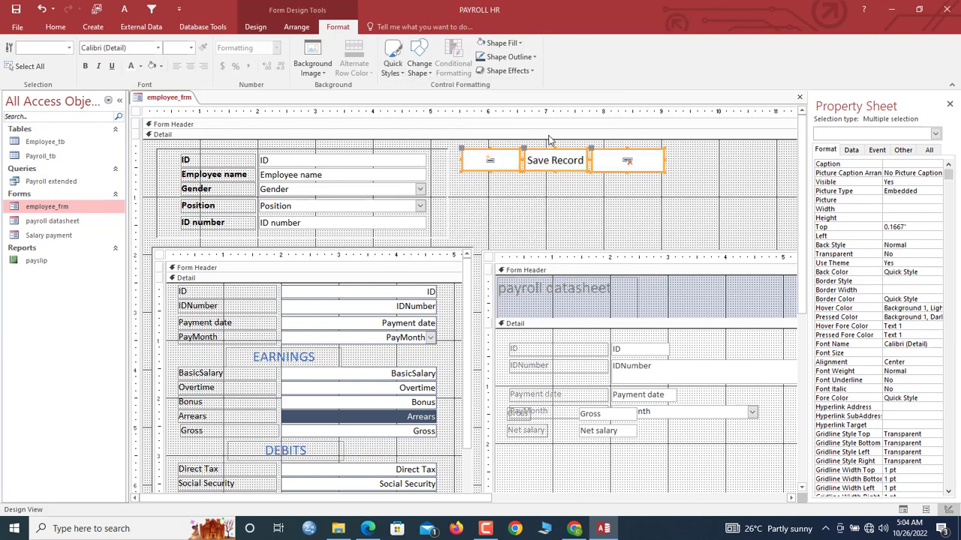
drag(627, 171, 627, 162)
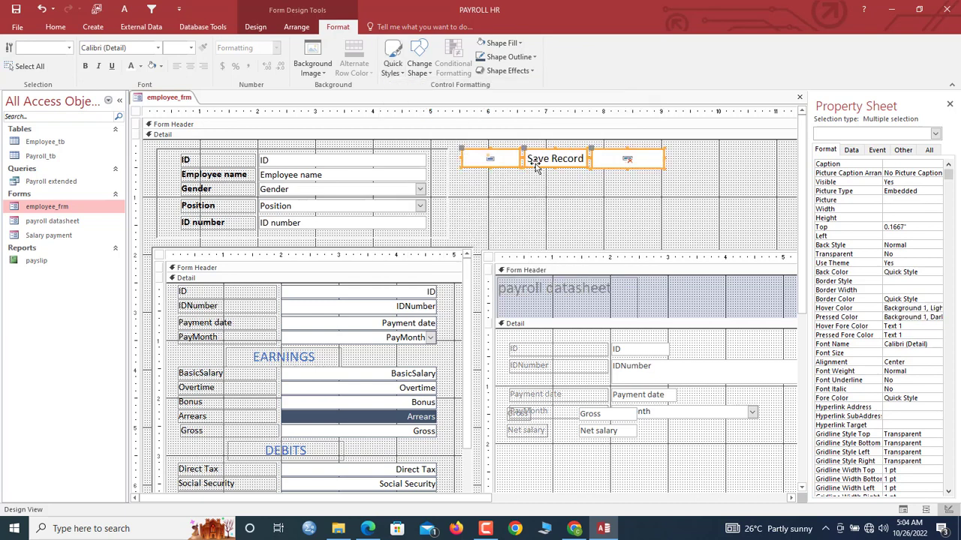
Check the new button layout of employee_frm in Form view, then save and close the form.
right_click(174, 100)
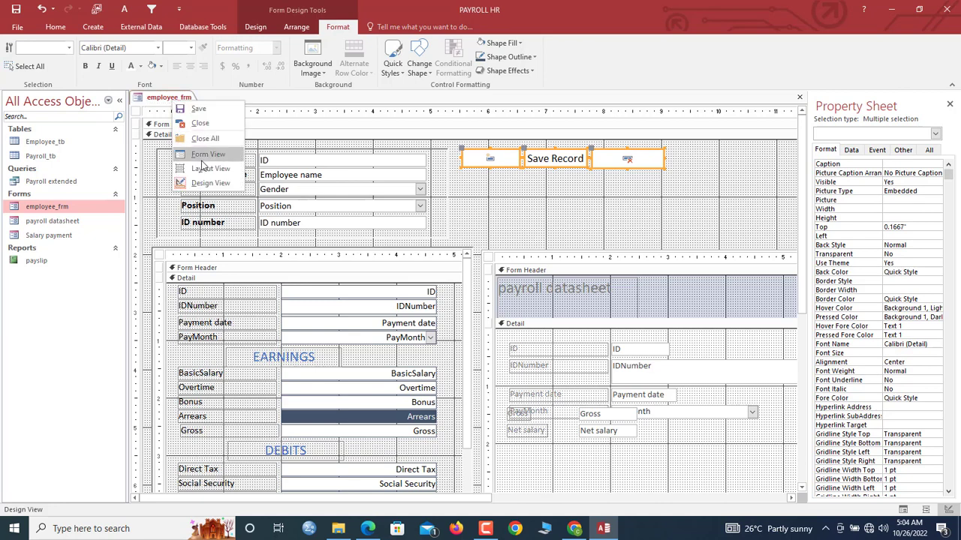
click(205, 156)
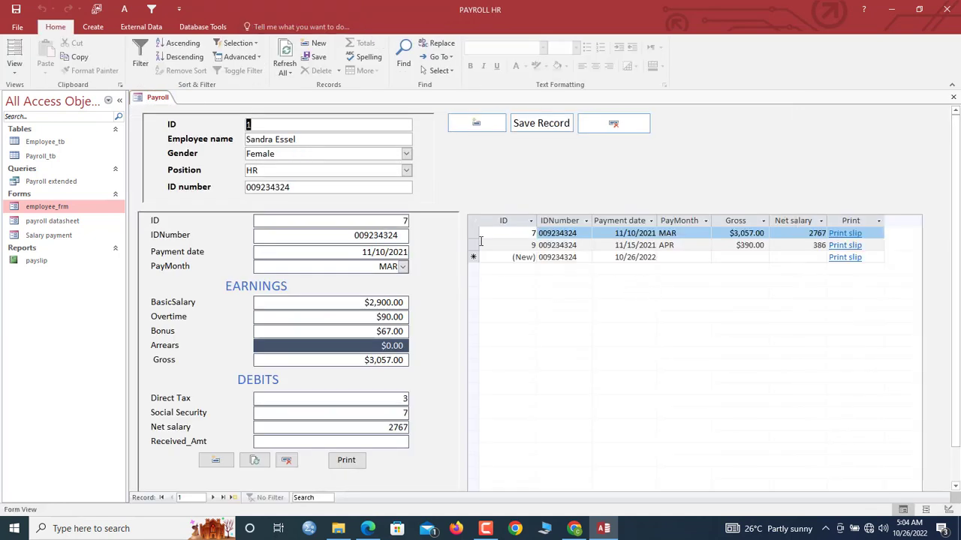
right_click(160, 102)
click(174, 110)
right_click(158, 100)
click(173, 133)
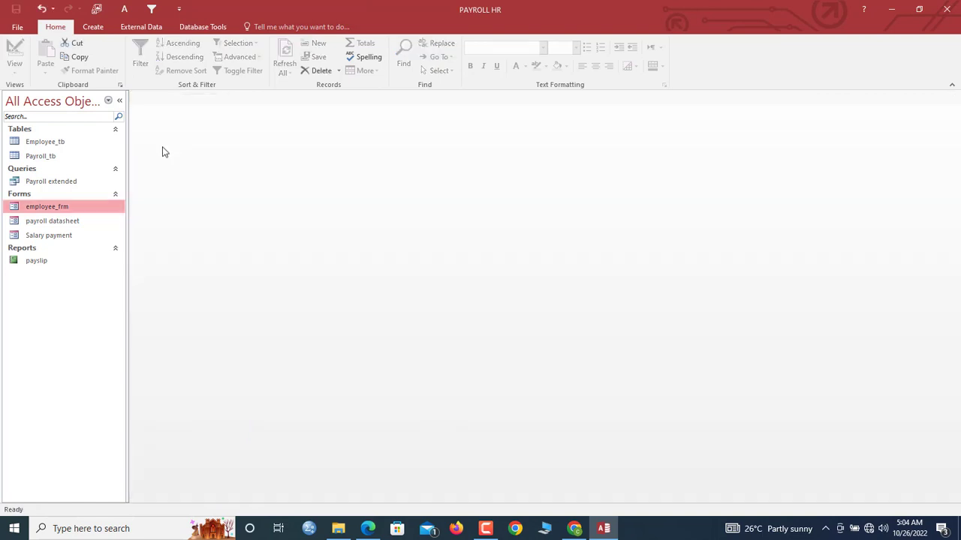
Reopen employee_frm, enter 2767 as Received_Amt for the MAR payment, test its payslip printing and refresh the record.
double_click(53, 210)
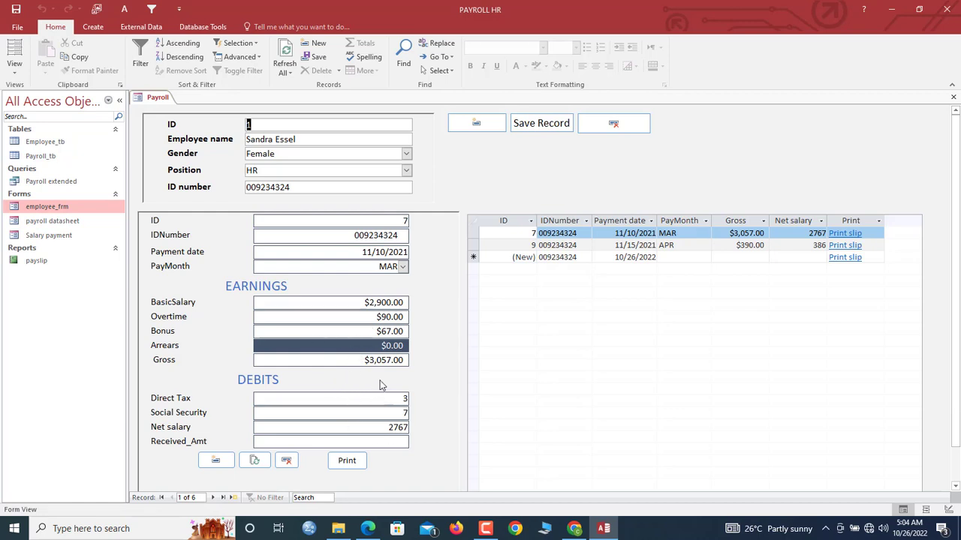
click(352, 441)
click(382, 442)
click(344, 463)
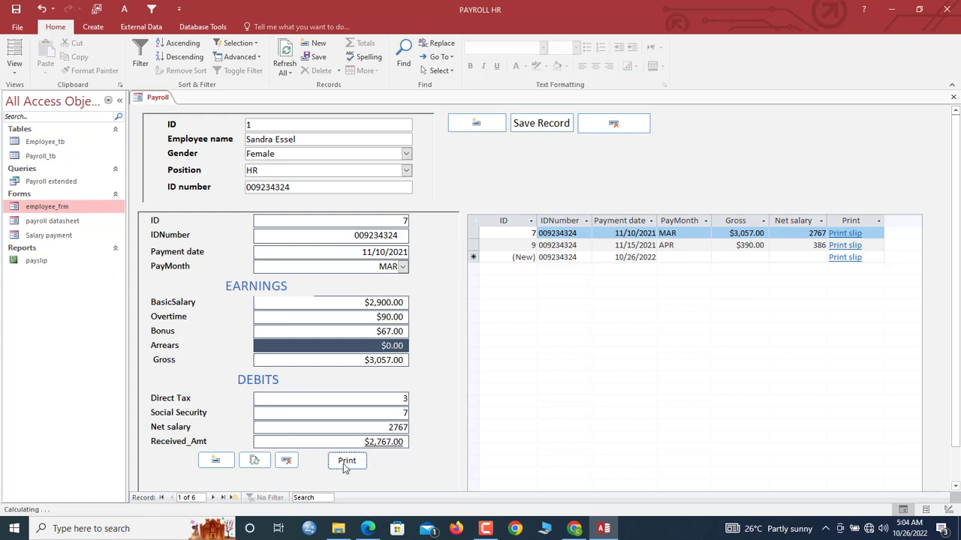
click(650, 32)
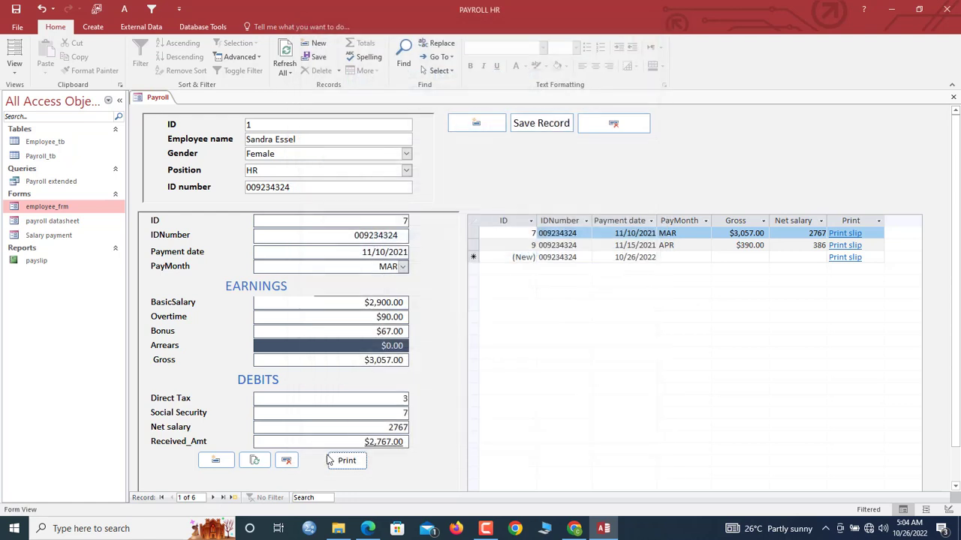
click(253, 462)
Enter 1179 as Received_Amt for the second employee's JAN payment and refresh the record.
drag(386, 388, 418, 387)
click(377, 402)
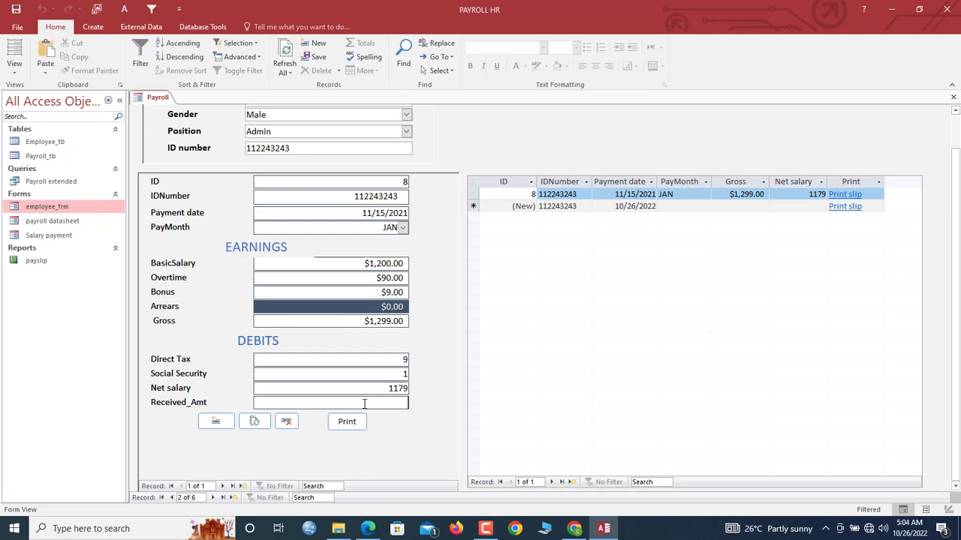
click(256, 422)
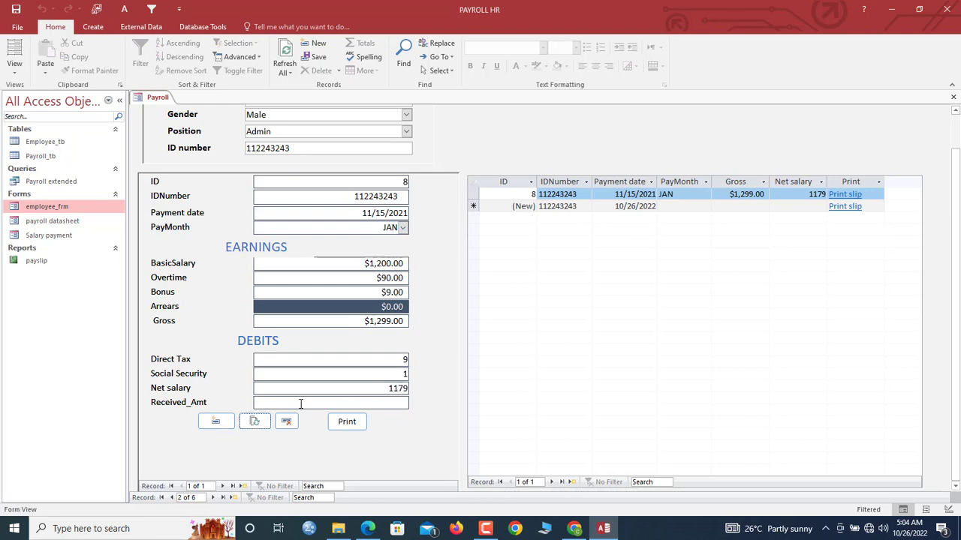
click(372, 402)
key(ctrl+v)
click(257, 423)
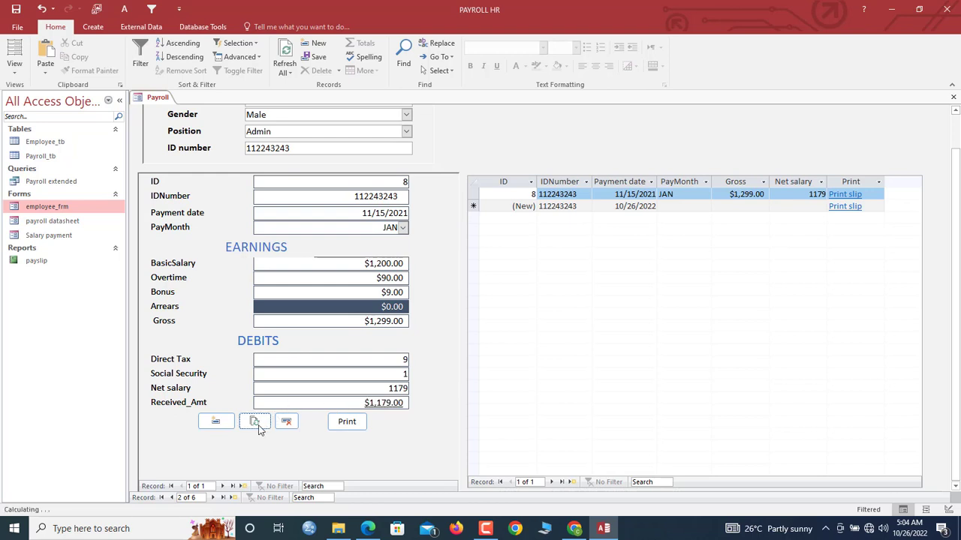
Check the Received_Amt field on the neighbouring employee records and close the form.
click(214, 497)
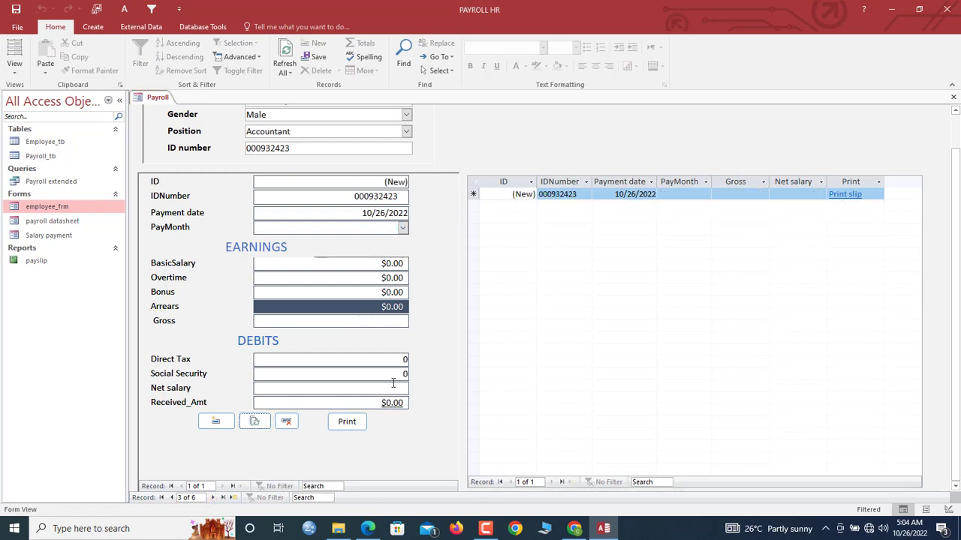
click(172, 498)
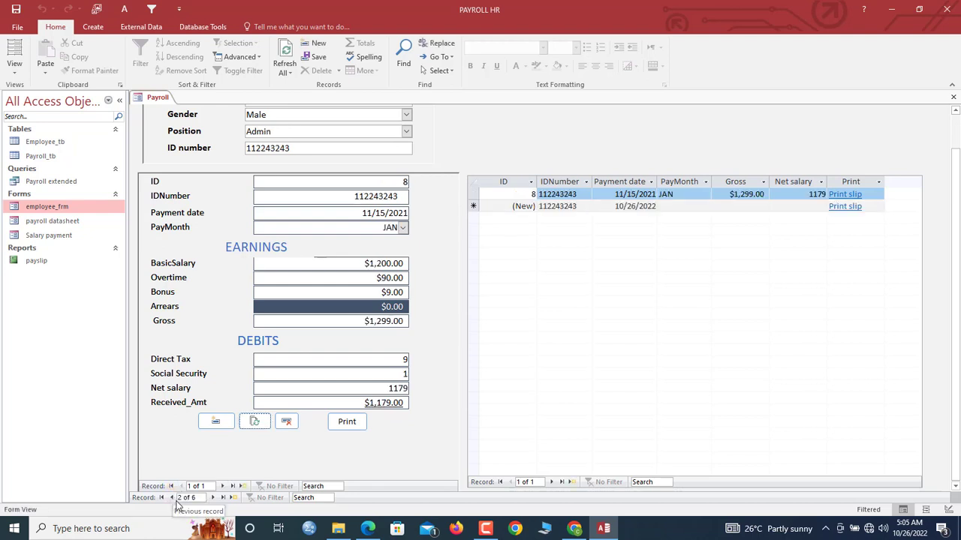
click(172, 498)
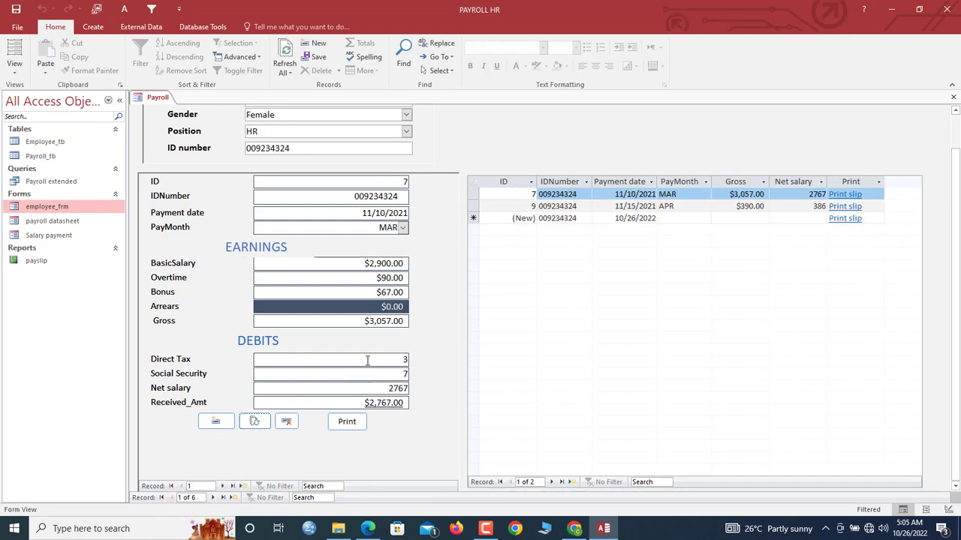
click(343, 403)
click(162, 99)
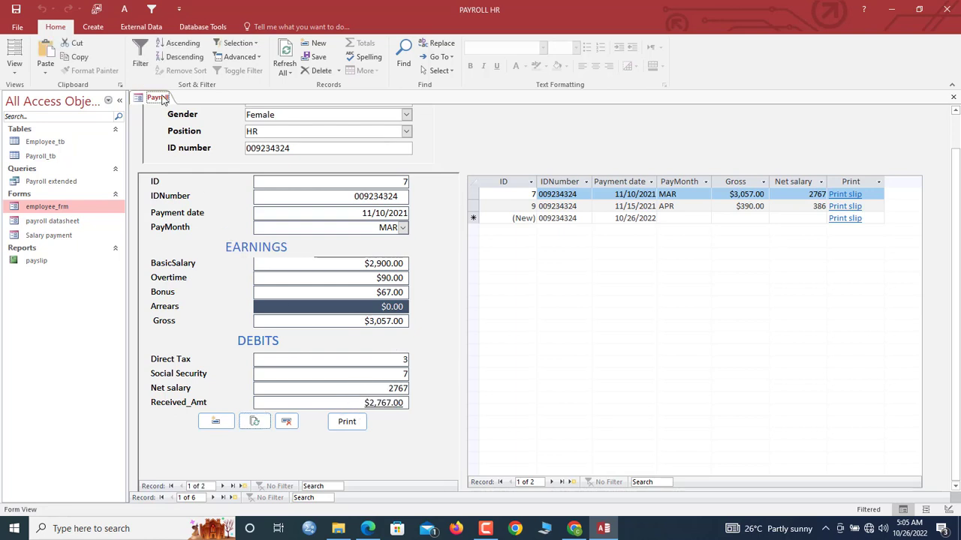
right_click(162, 99)
click(163, 100)
right_click(156, 100)
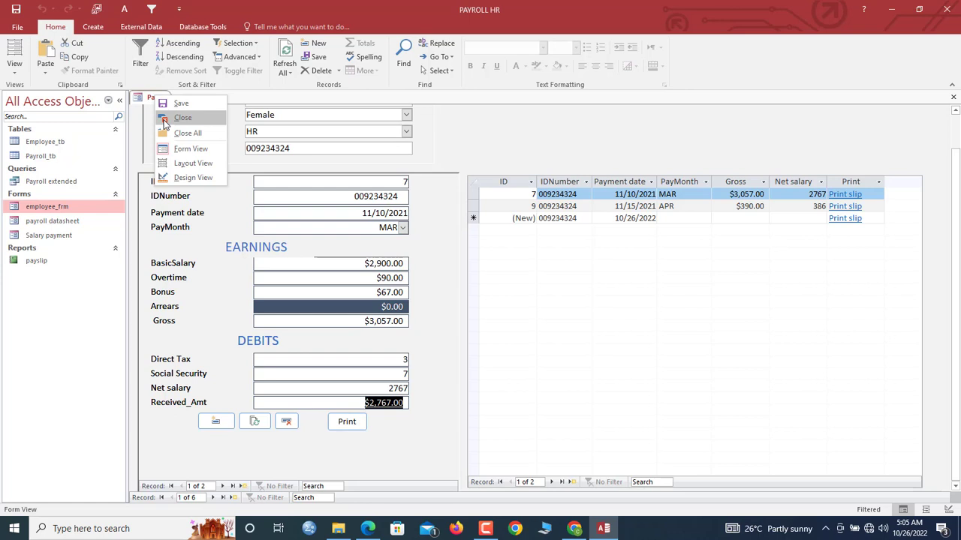
click(165, 120)
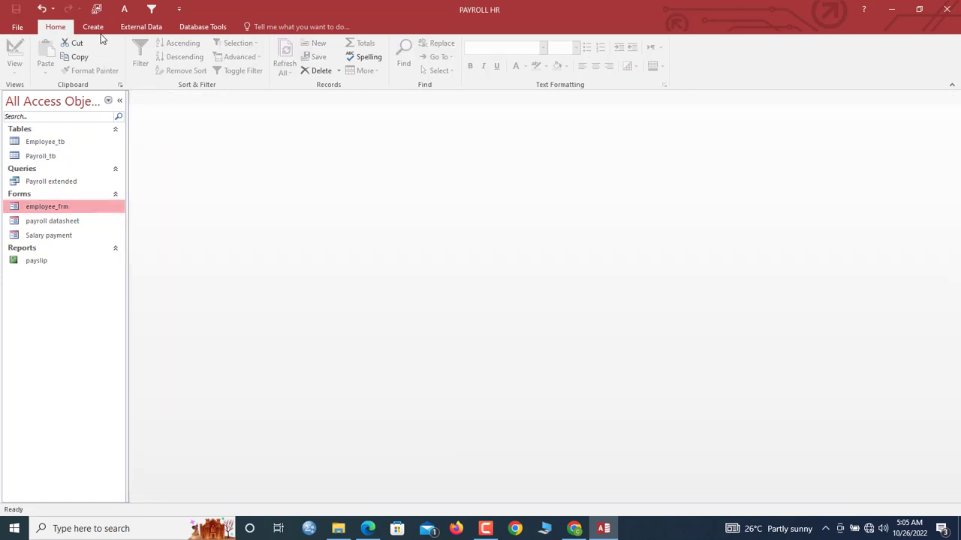
Create a new query in Design view based on Payroll_tb and enlarge its field list.
click(94, 27)
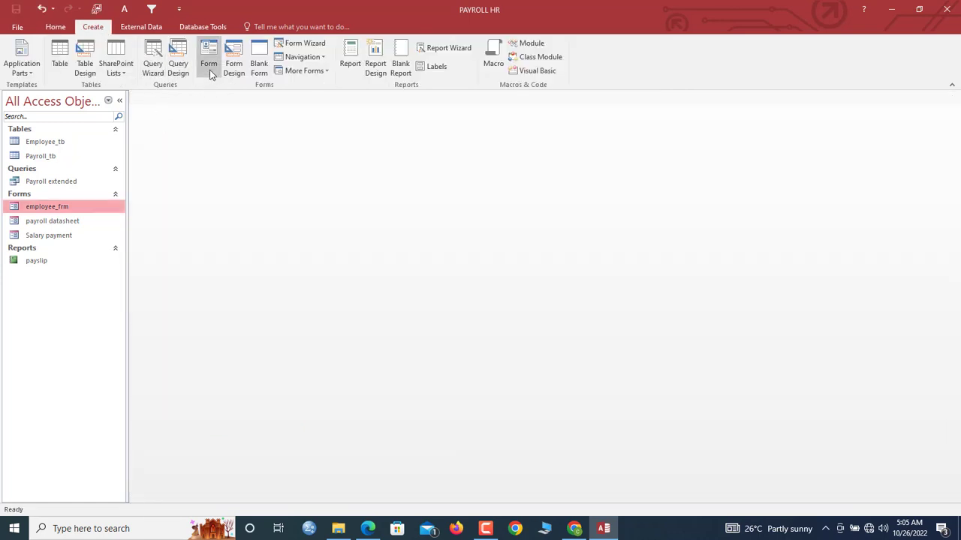
click(178, 65)
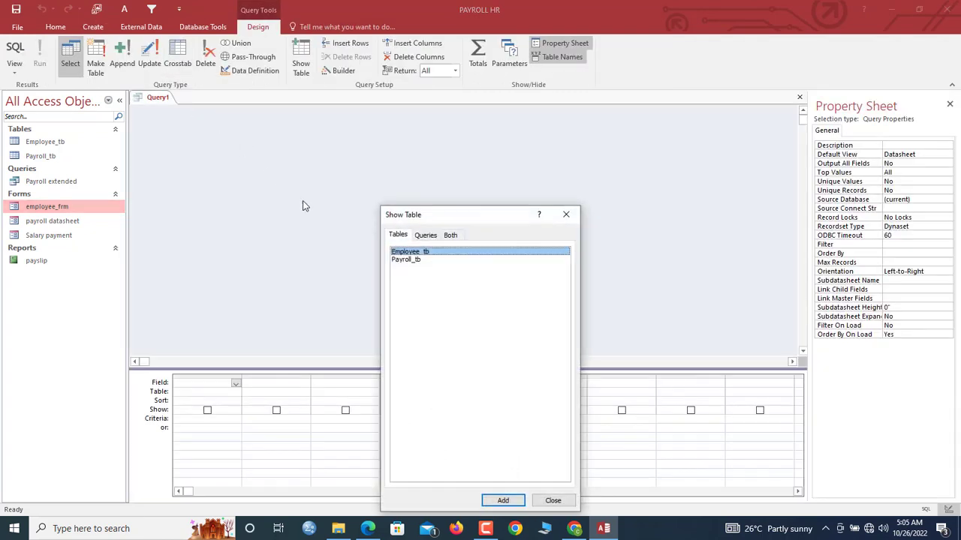
drag(421, 218, 384, 114)
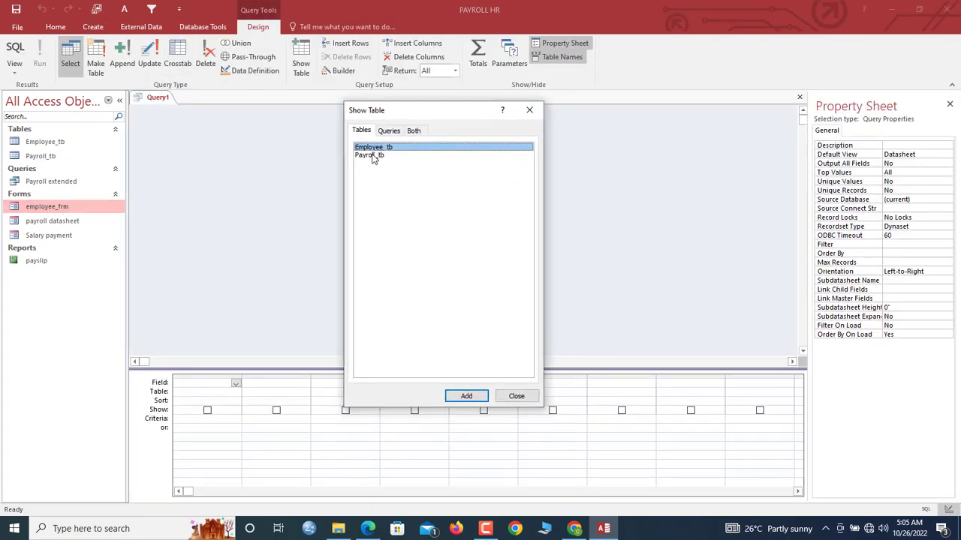
double_click(371, 156)
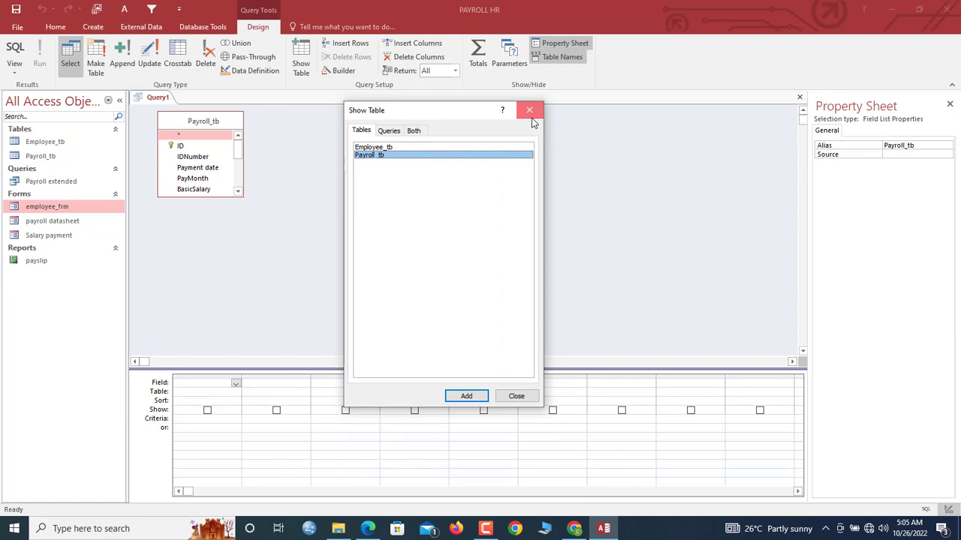
click(529, 111)
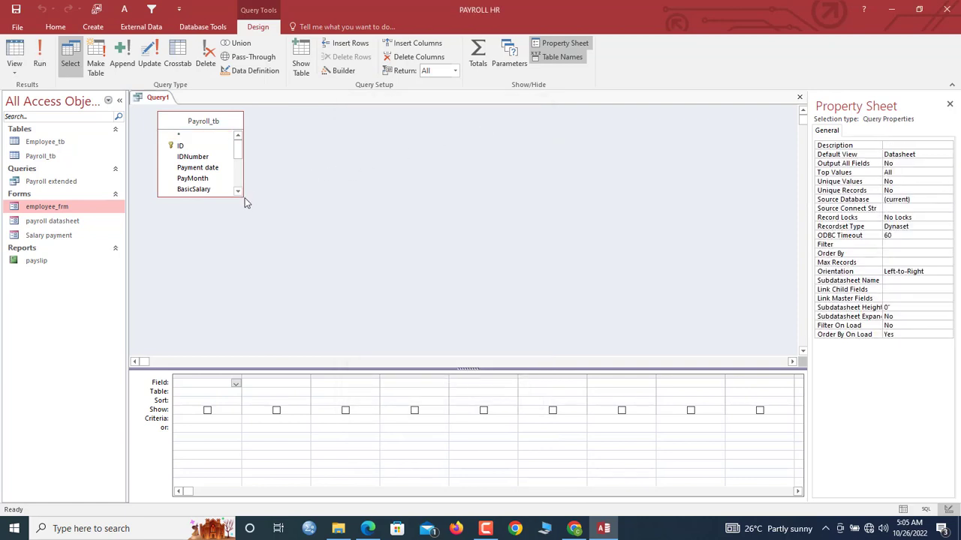
drag(243, 199, 275, 266)
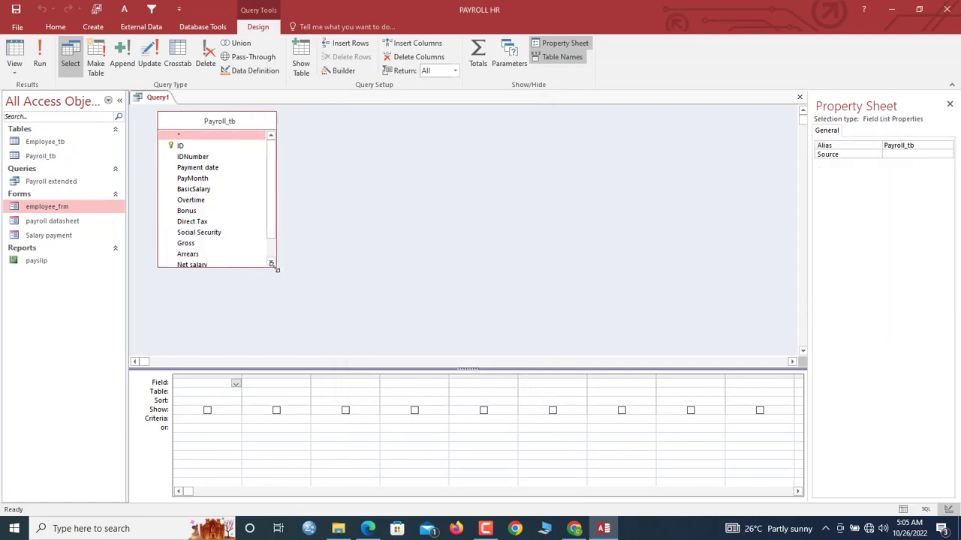
Add the IDNumber and PayMonth fields to the query grid, removing the duplicate IDNumber column.
double_click(191, 159)
double_click(190, 159)
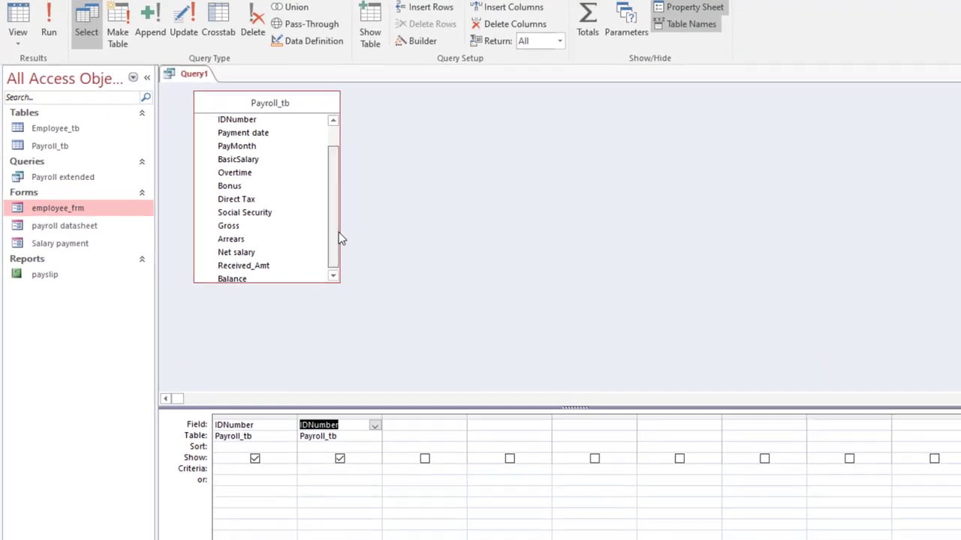
scroll(319, 199, up, 1)
click(251, 161)
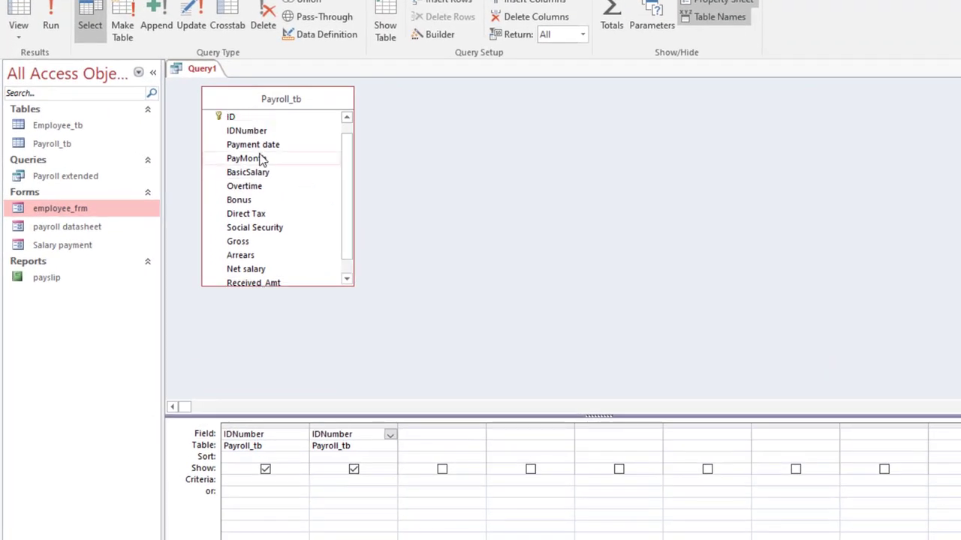
double_click(260, 159)
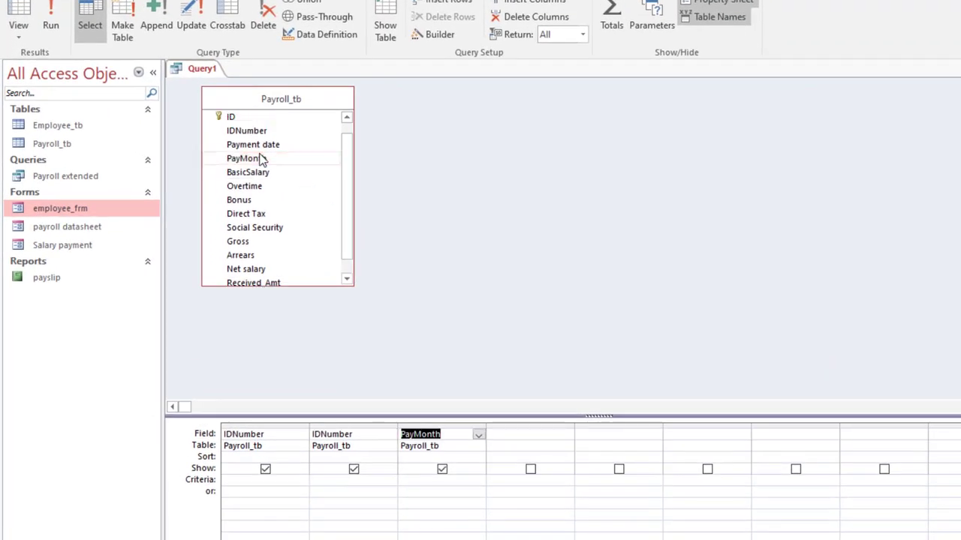
click(330, 422)
key(Delete)
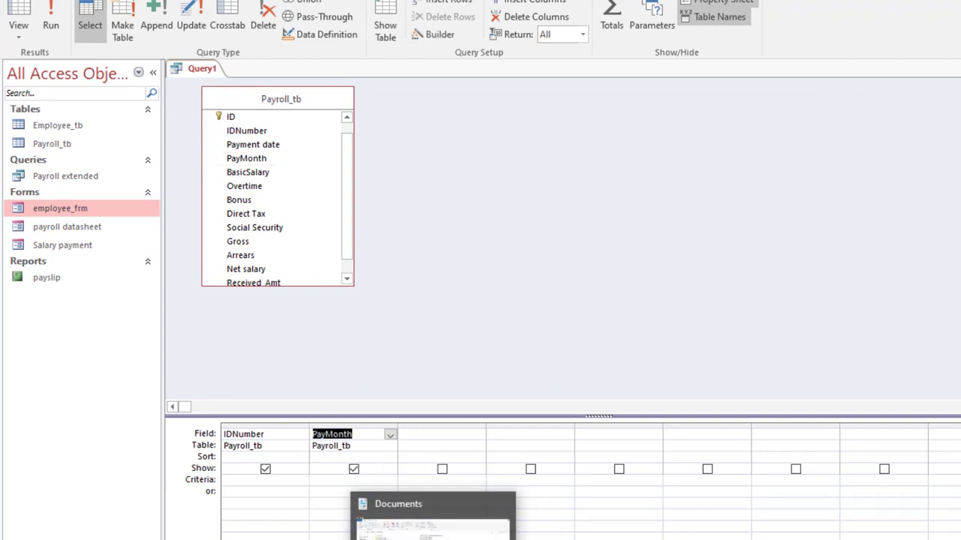
Add the Balance field from Payroll_tb to the query grid after PayMonth.
click(428, 159)
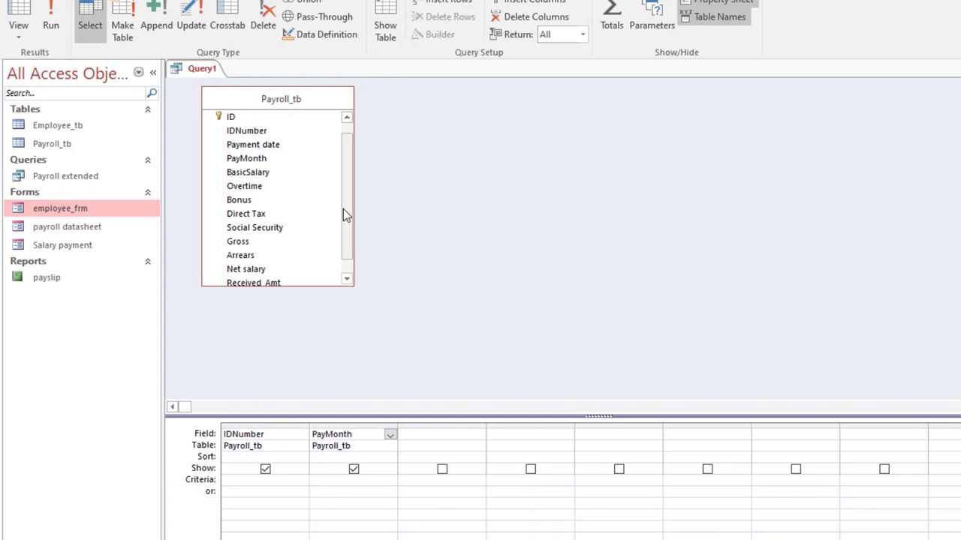
drag(349, 208, 350, 252)
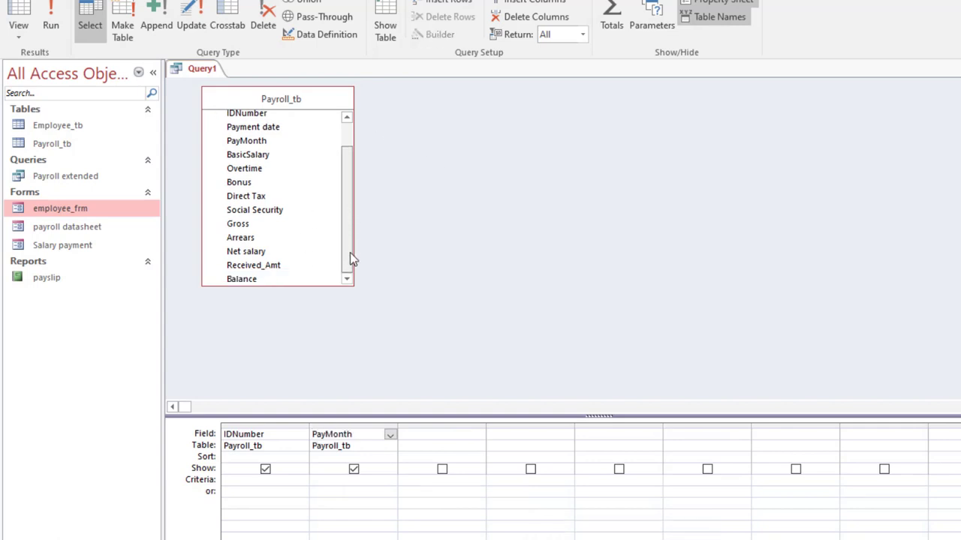
click(260, 225)
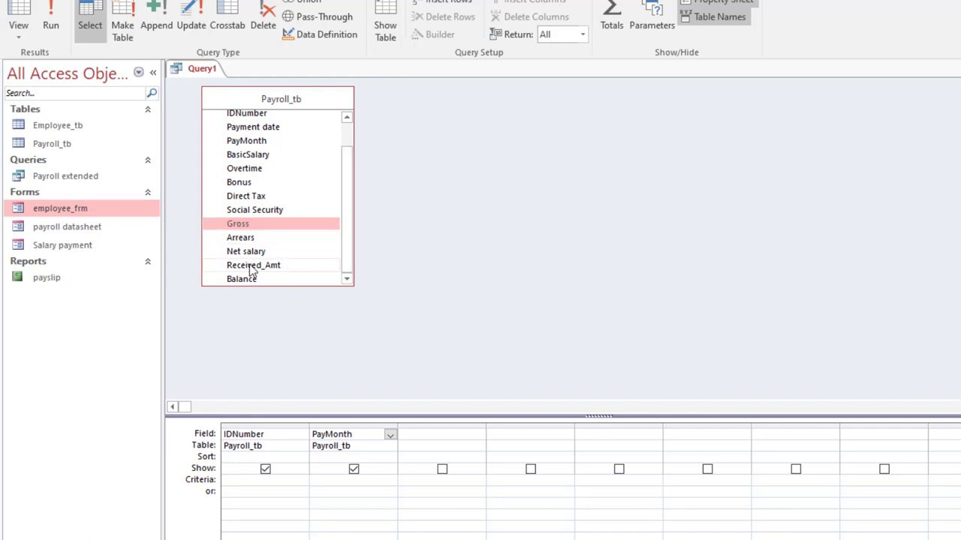
mouse_move(244, 285)
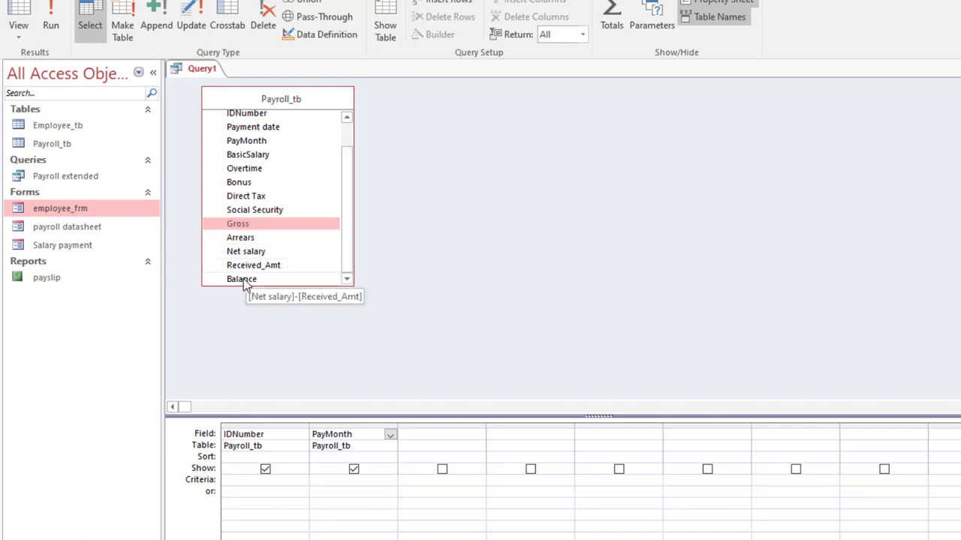
double_click(243, 279)
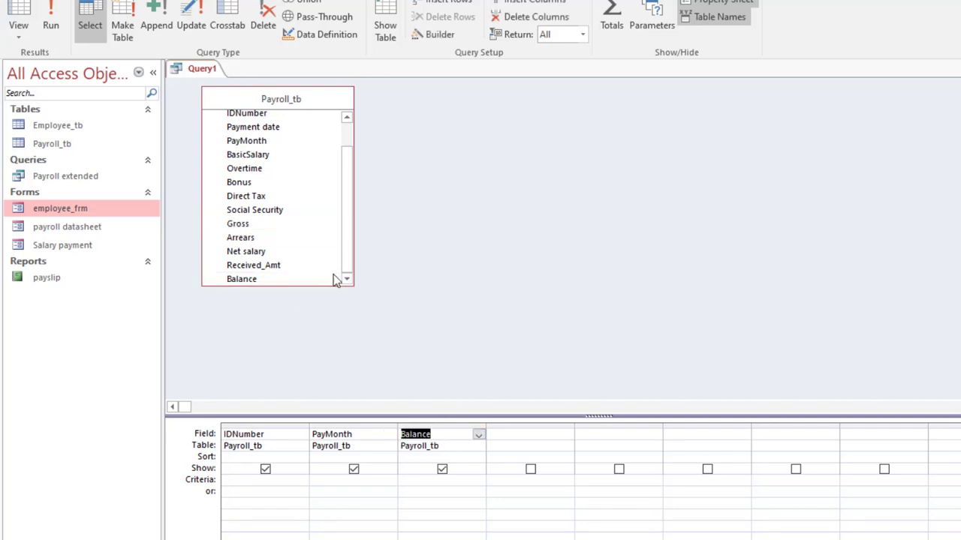
Set the Balance criterion to >0 and run the query to check its result columns.
click(424, 480)
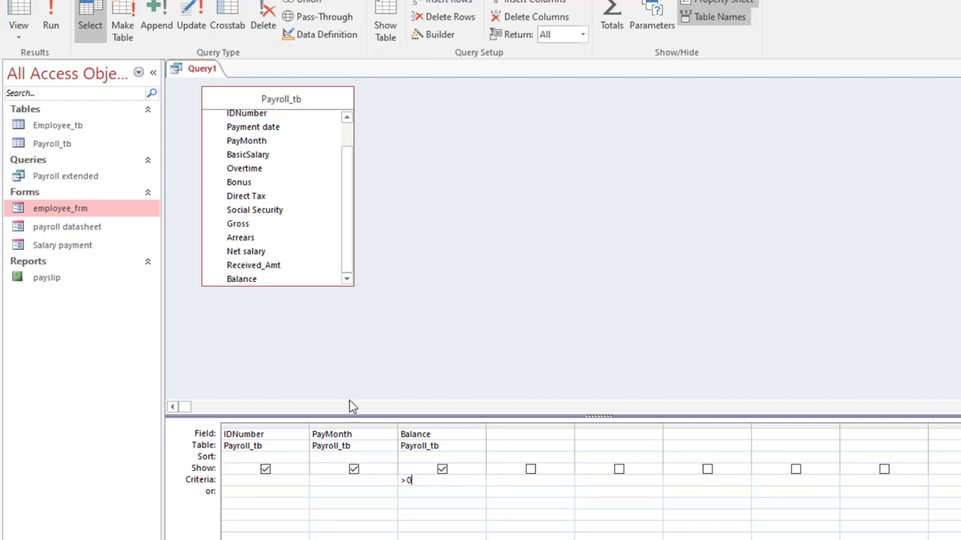
click(53, 36)
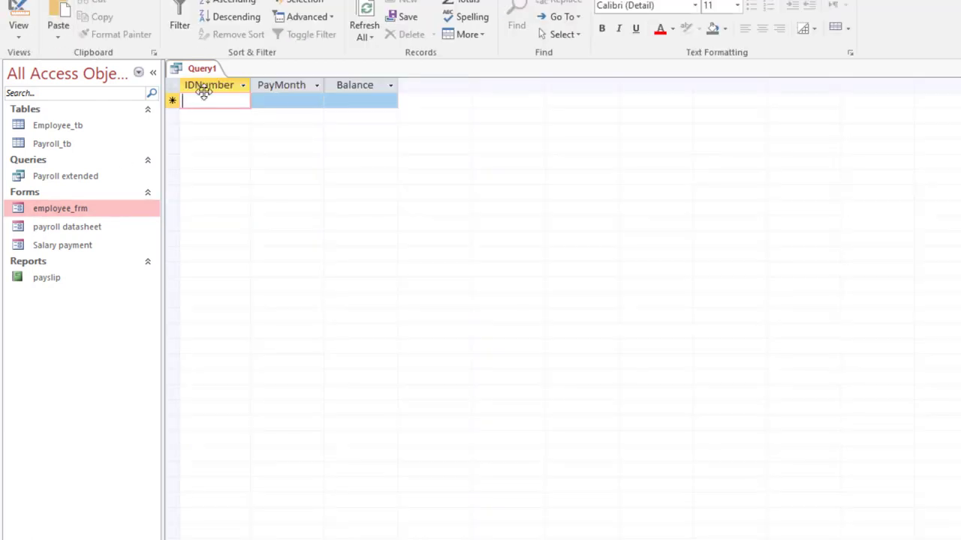
click(368, 101)
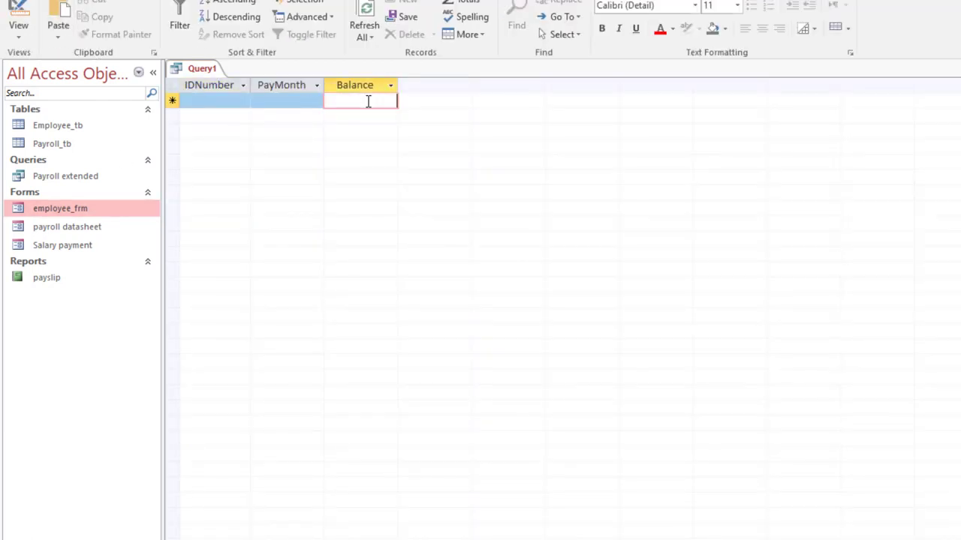
click(298, 101)
click(364, 100)
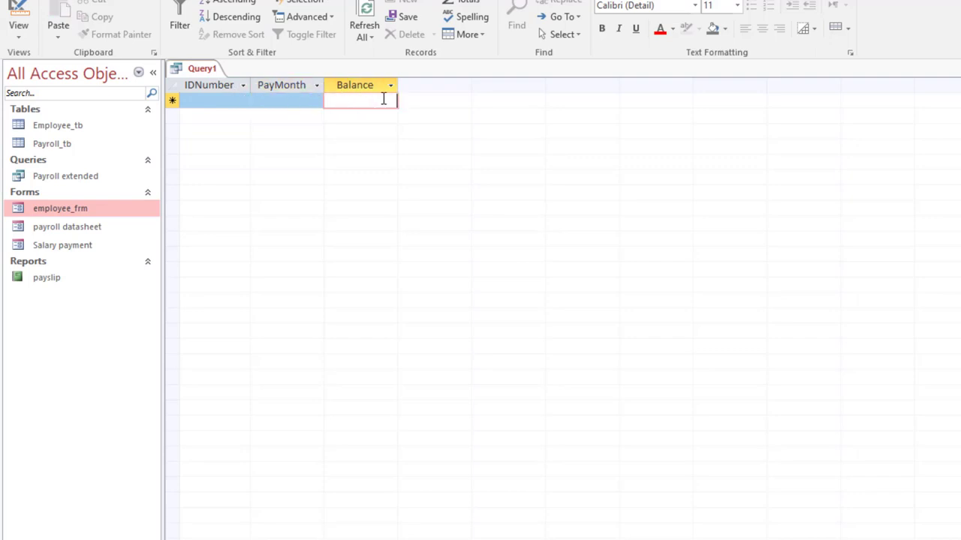
Save the query under the name Arreas_of_staff.
right_click(178, 73)
click(217, 80)
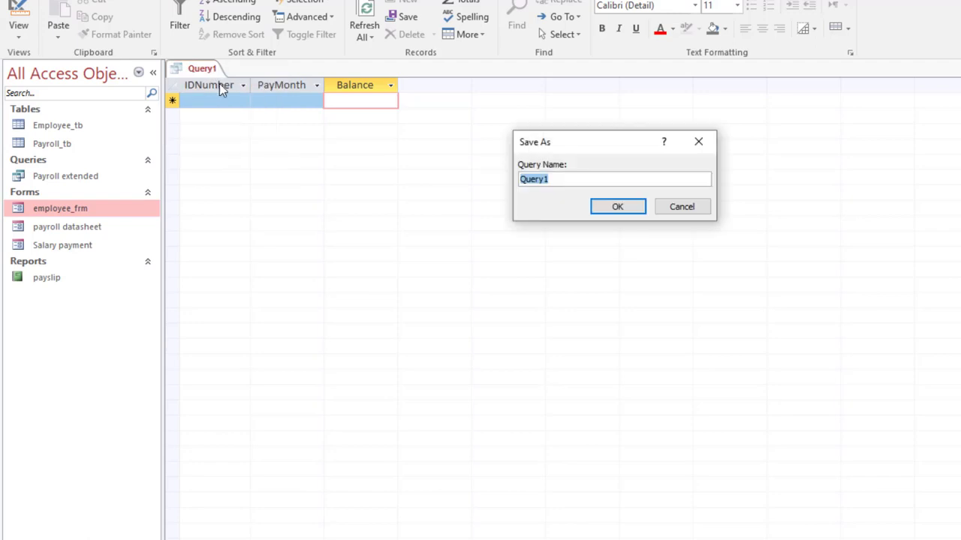
text(Arreas_of_staff)
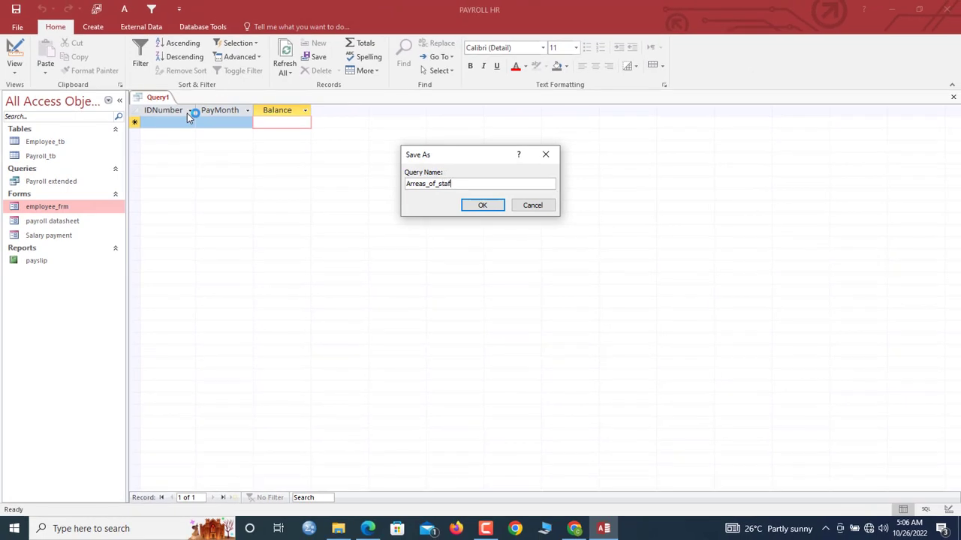
key(Return)
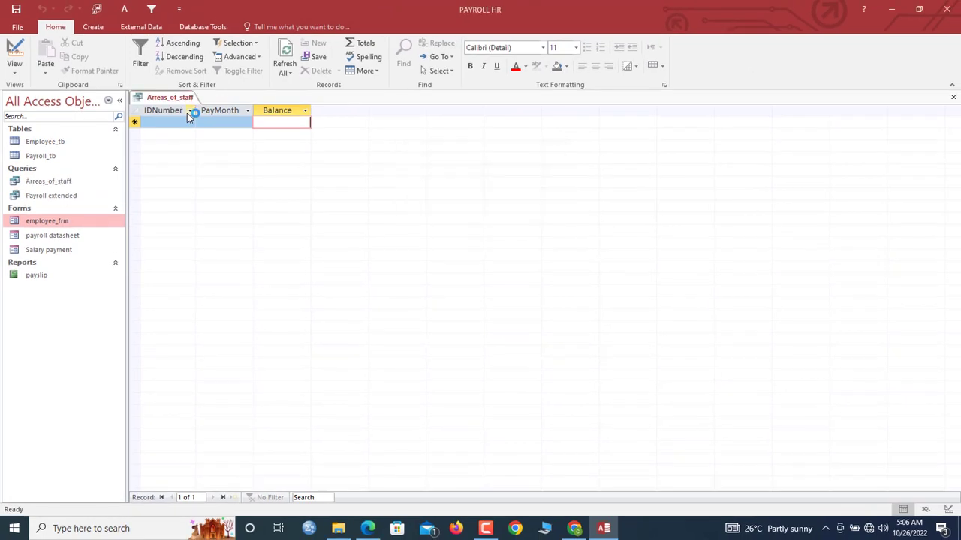
Open the employee_frm form and go to the third employee's record.
double_click(34, 251)
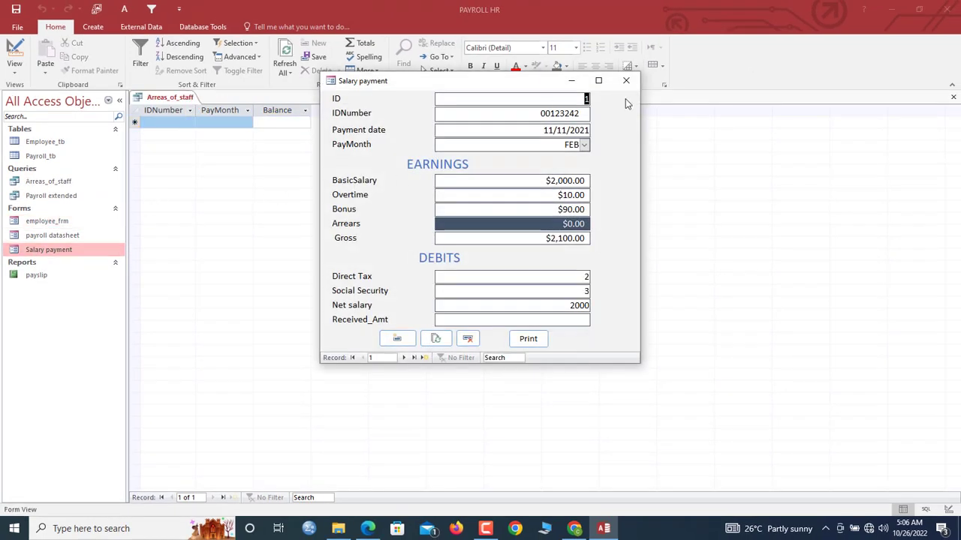
click(626, 80)
double_click(62, 225)
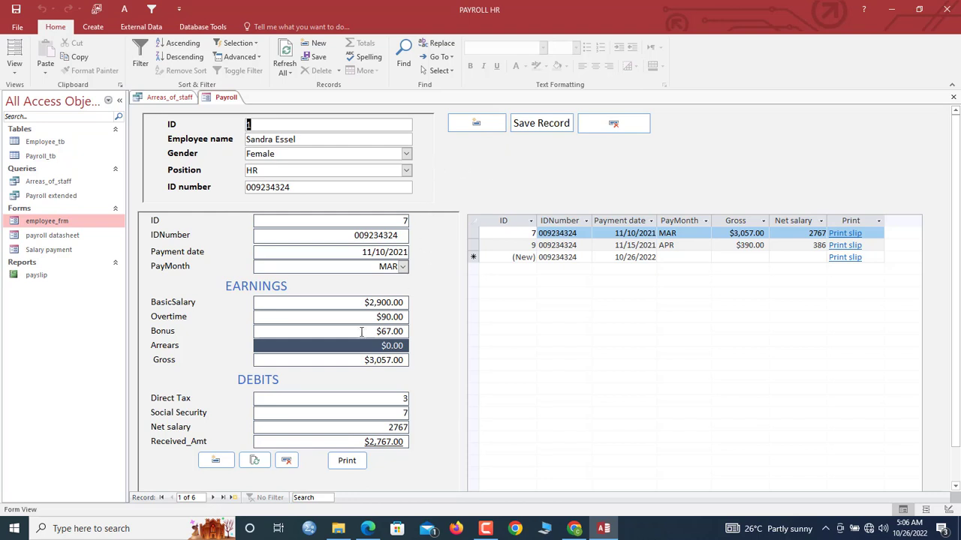
click(215, 498)
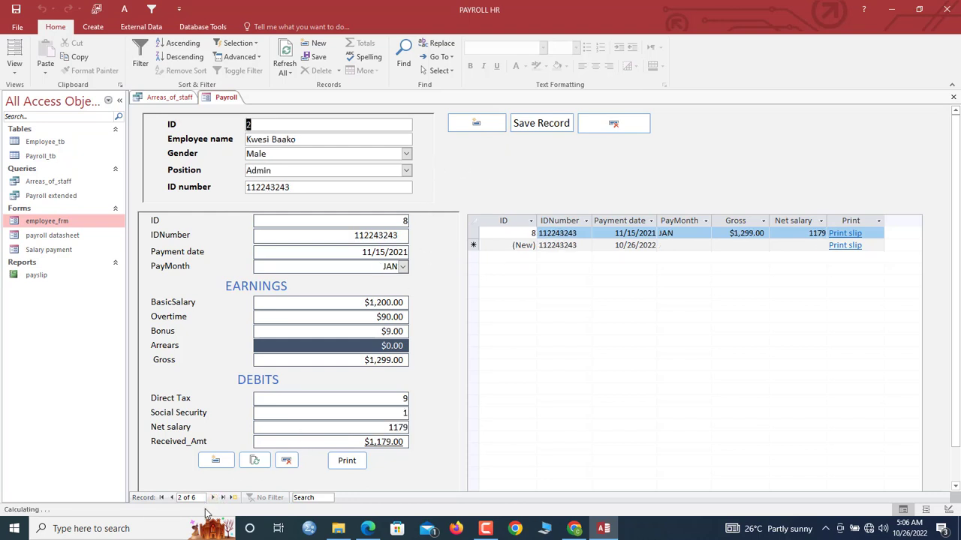
click(213, 498)
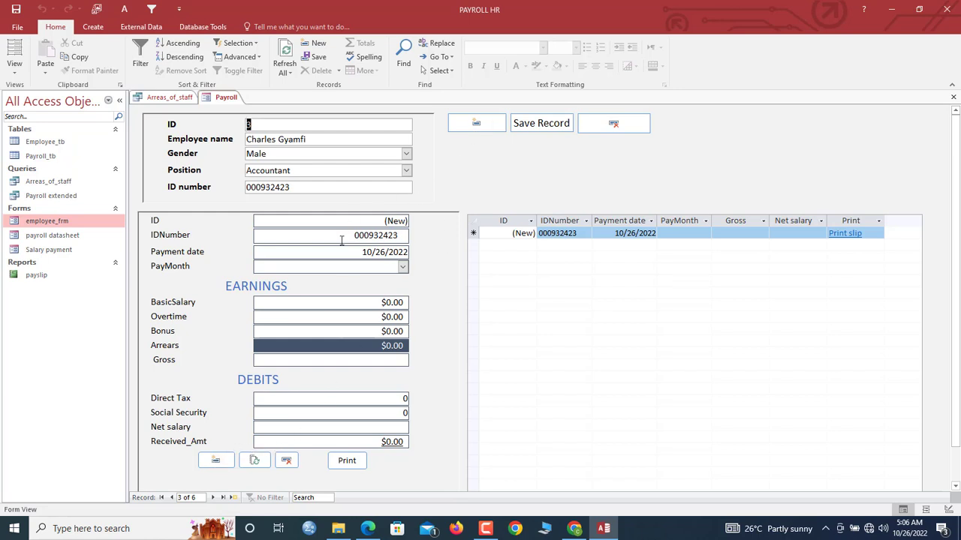
Start the third employee's payment with PayMonth MAR, a BasicSalary of 3000 and Overtime of 200.
click(401, 268)
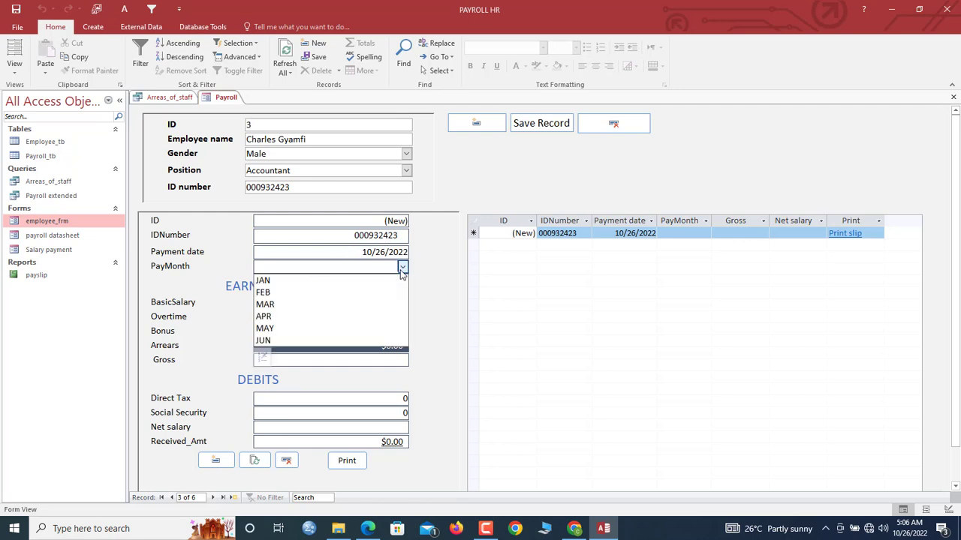
click(303, 305)
key(Tab)
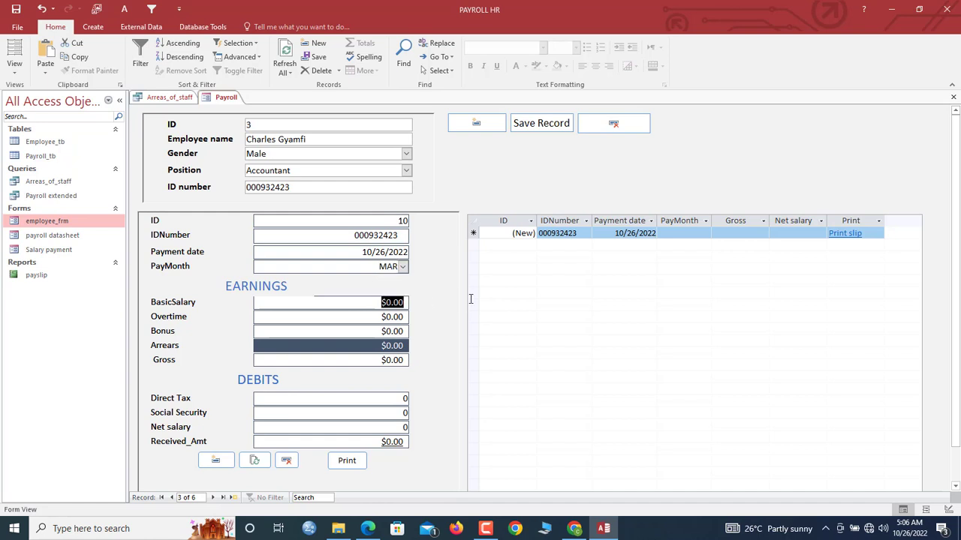
text(3000)
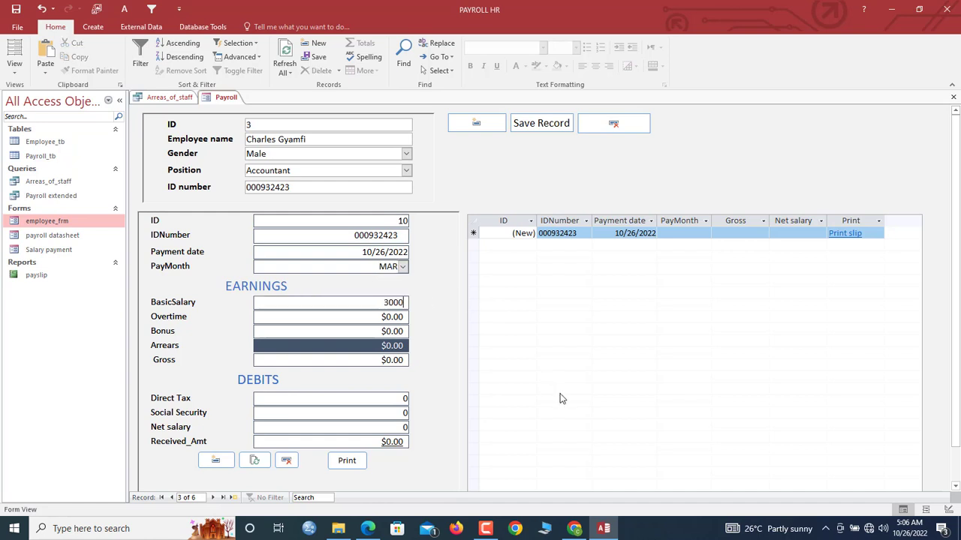
key(Tab)
text(200)
key(Tab)
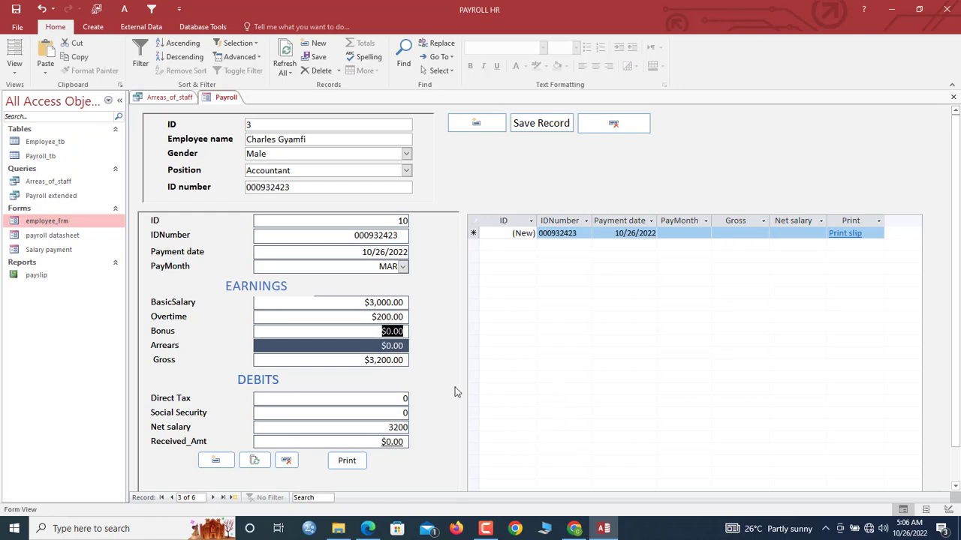
Enter 3,000 as Received_Amt for the third employee's MAR payment and refresh the record.
drag(387, 430, 411, 428)
click(375, 443)
text(3)
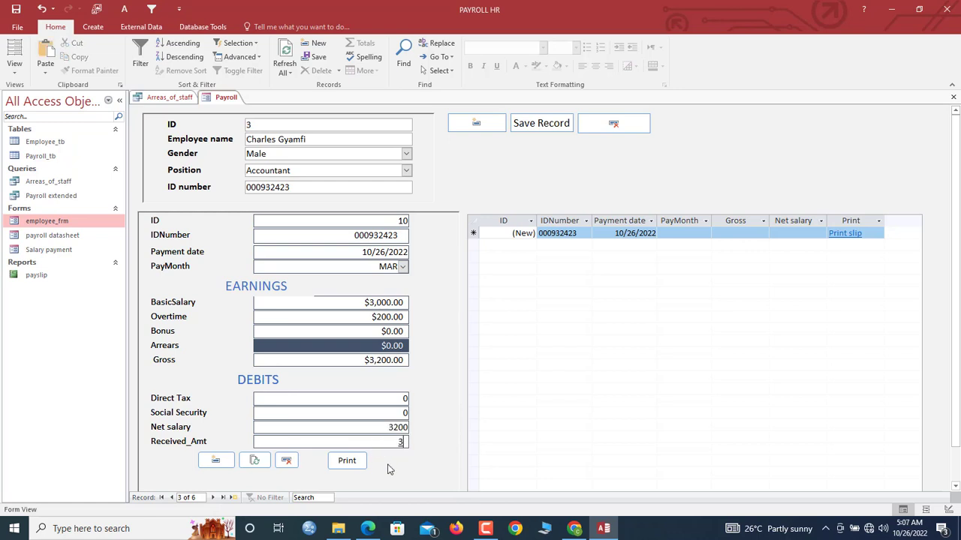
text(00)
key(Tab)
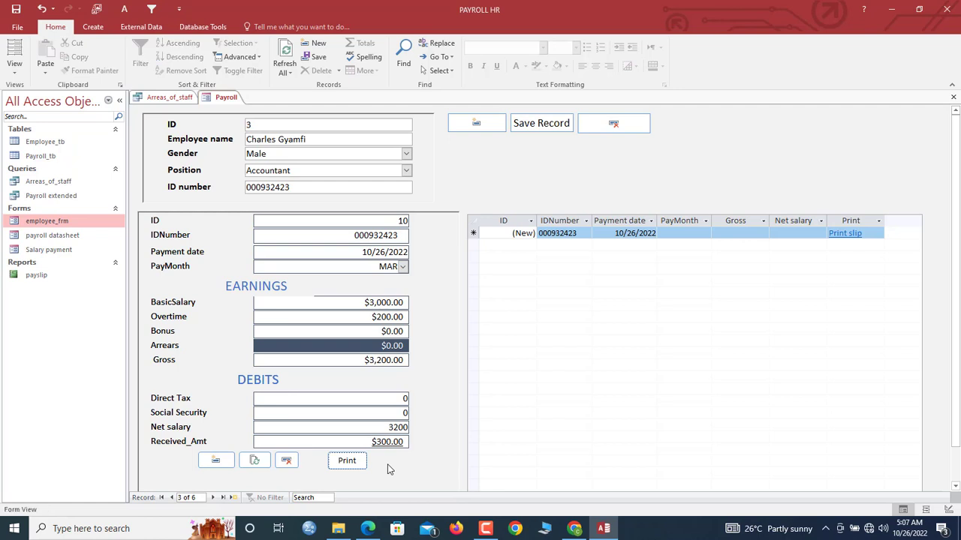
drag(399, 443, 375, 445)
text(3,)
text(000)
click(254, 461)
Check the Arreas_of_staff query for the third employee's outstanding MAR balance.
click(172, 100)
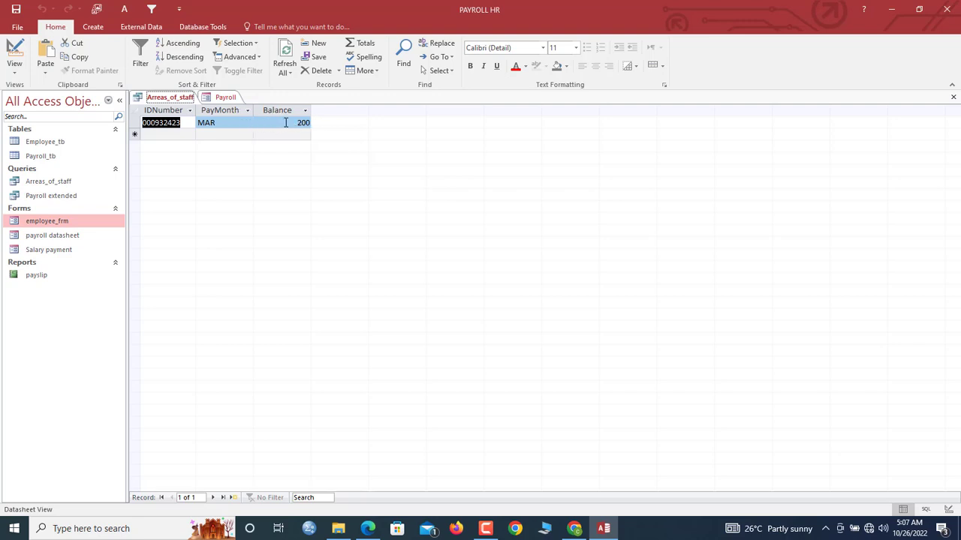
click(184, 99)
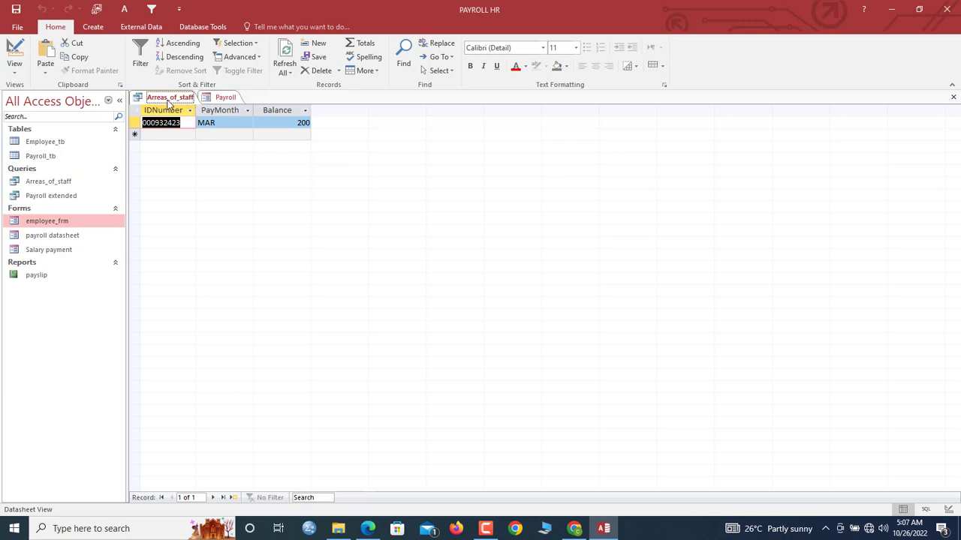
double_click(300, 123)
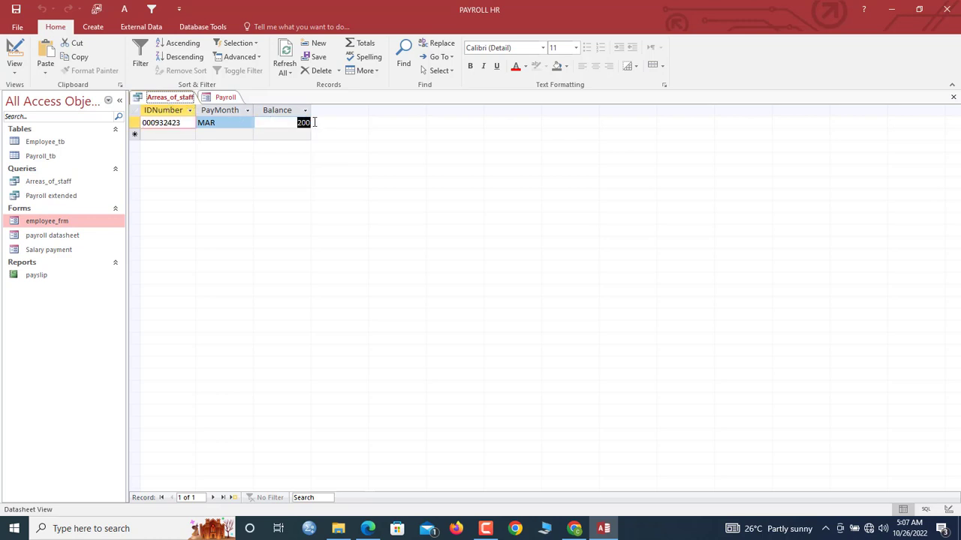
Return to the Payroll form, go to the fourth employee and add a new payment record.
click(226, 98)
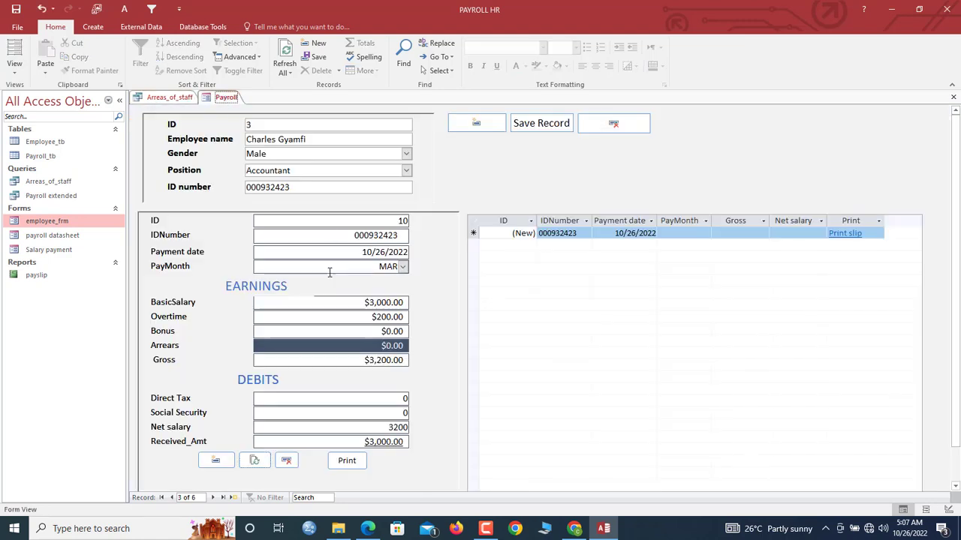
click(213, 498)
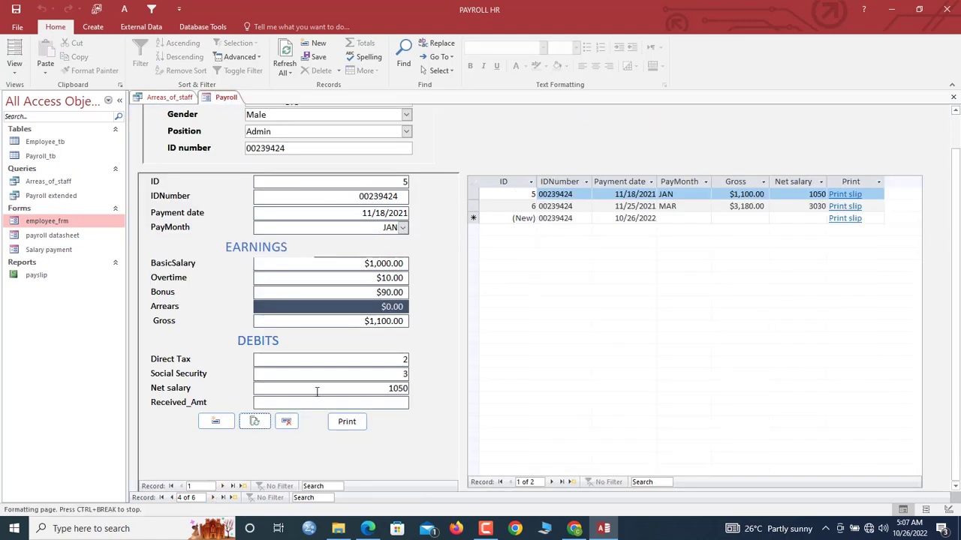
scroll(890, 155, up, 2)
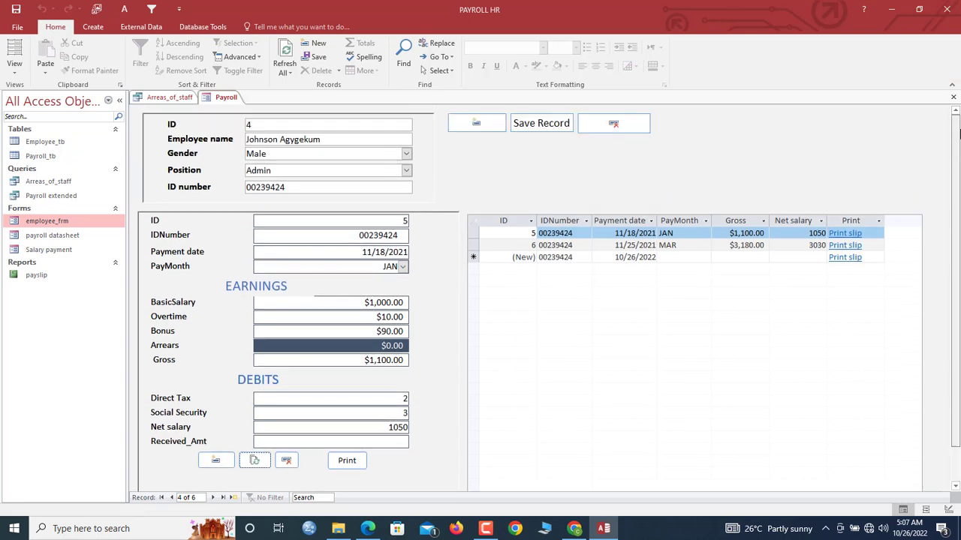
click(214, 461)
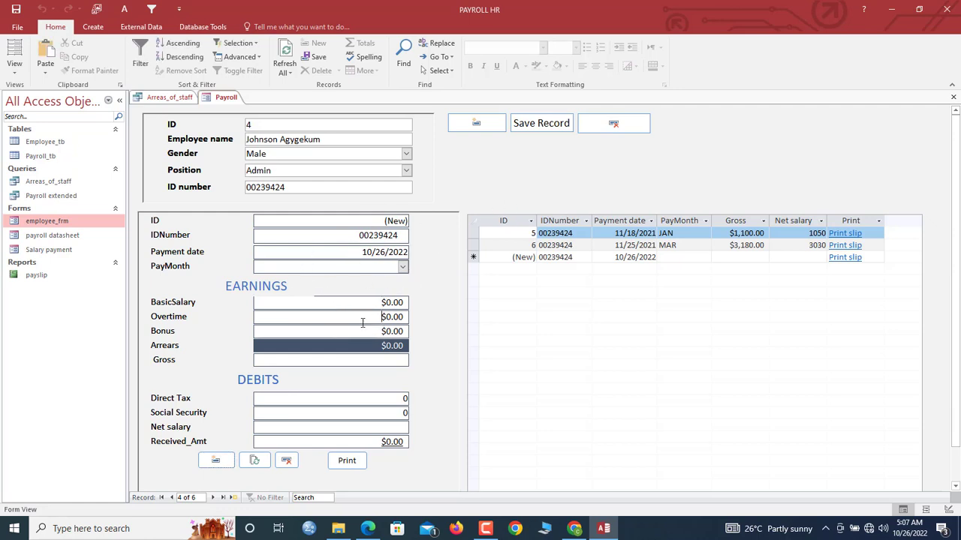
Fill the fourth employee's new payment with PayMonth APR, a BasicSalary of 5,000 and a Bonus of 1,200.
click(383, 303)
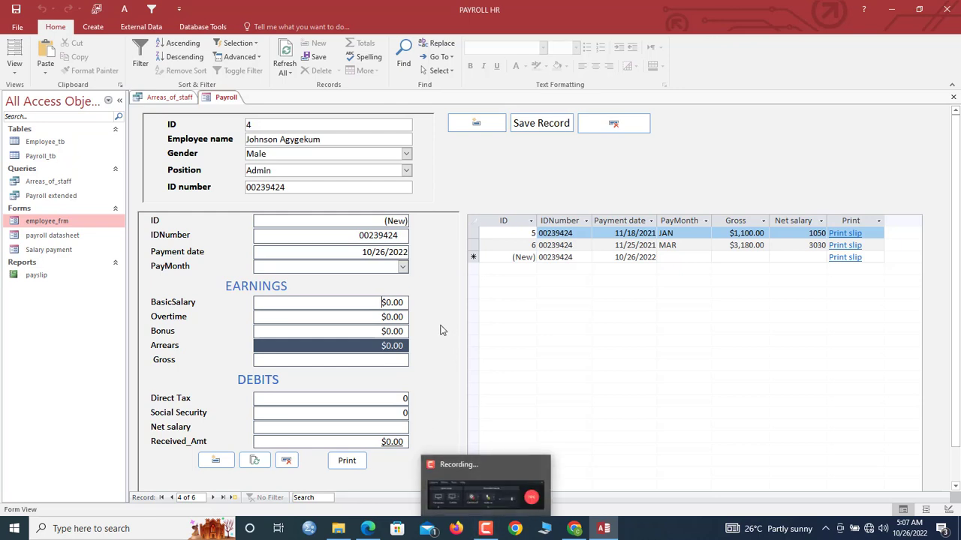
click(403, 267)
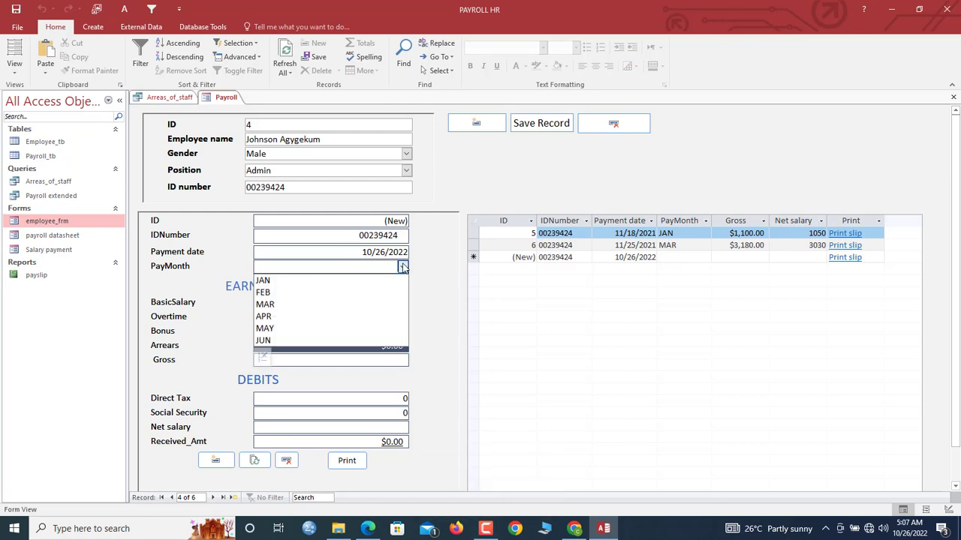
click(311, 316)
click(406, 301)
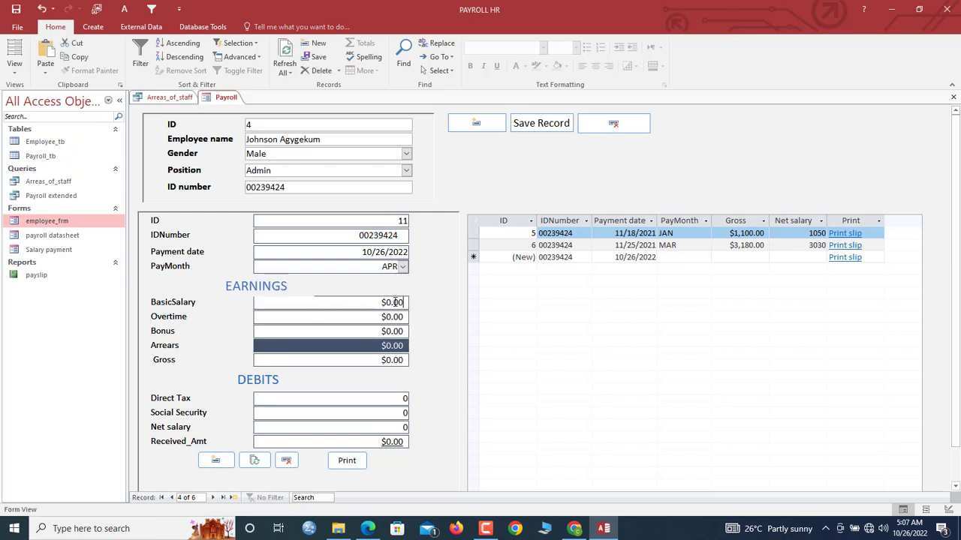
text(5,00)
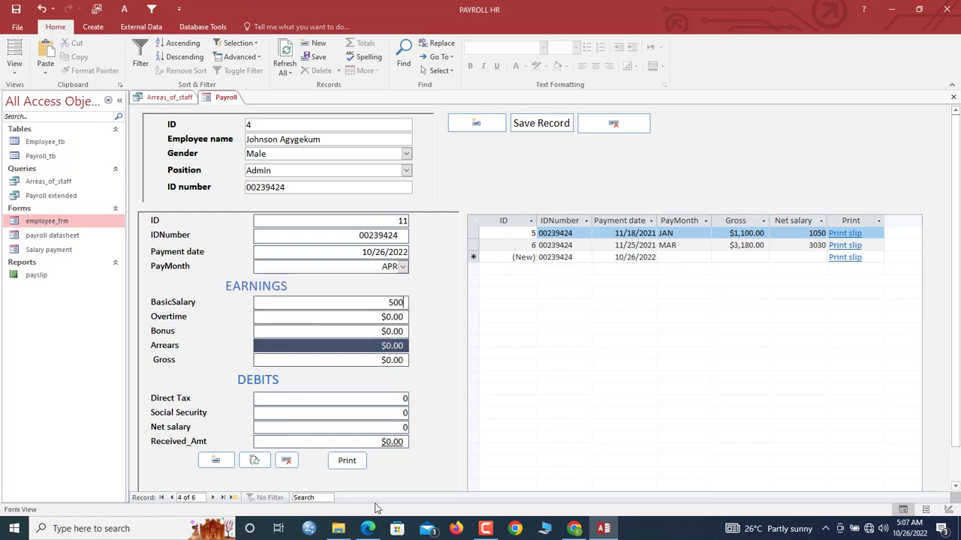
text(0)
key(Tab)
key(Tab)
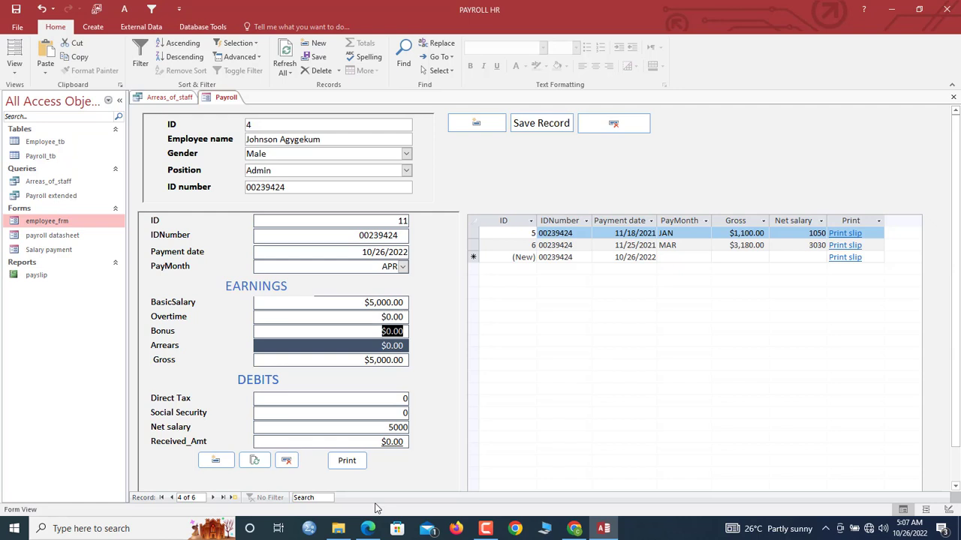
text(1,200)
key(Tab)
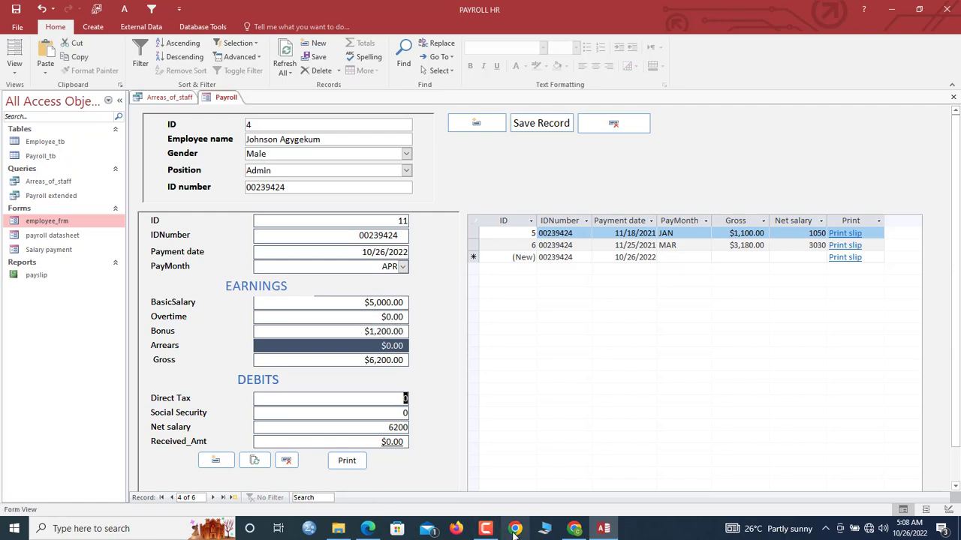
Enter 1 as Direct Tax and 6,100 as Received_Amt for the fourth employee's APR payment and refresh the record.
text(1)
key(Tab)
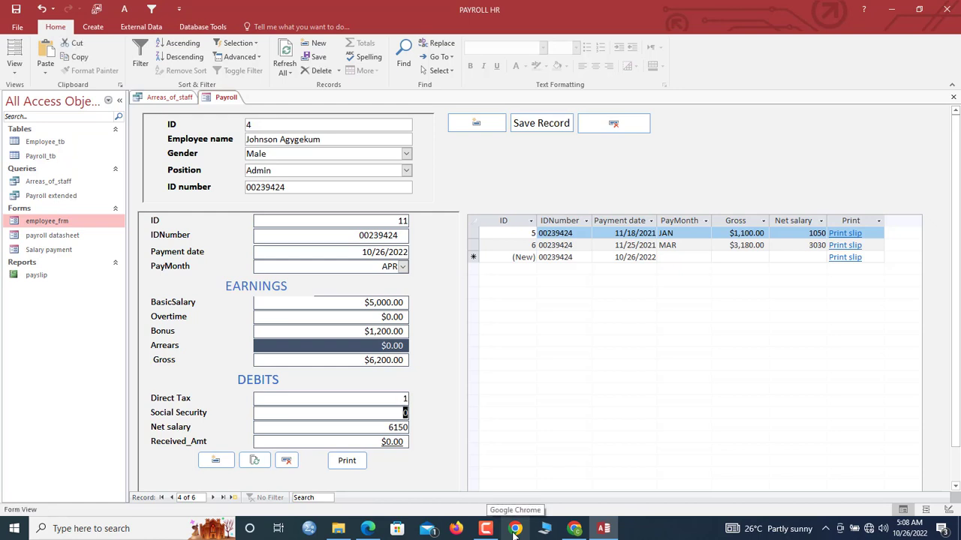
click(381, 445)
text(6,)
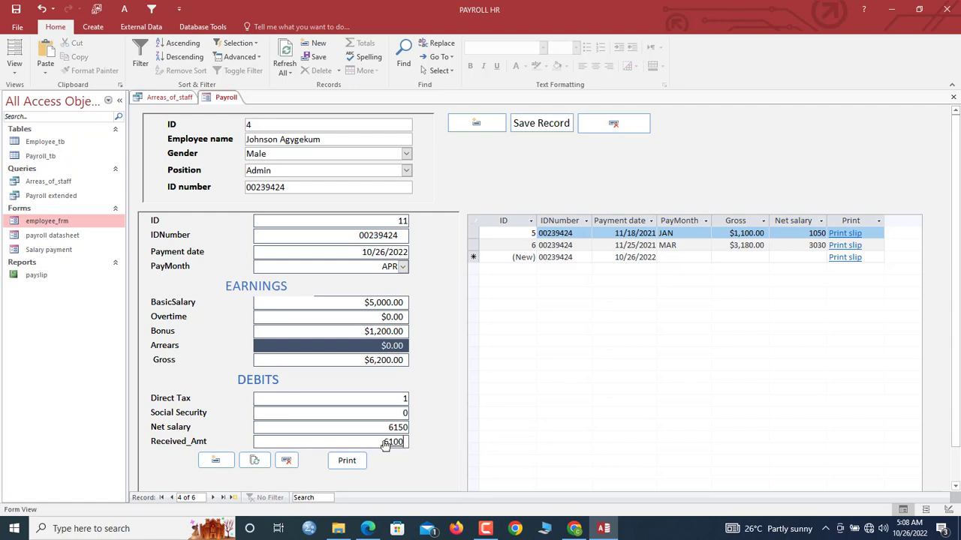
text(100)
key(Return)
click(255, 463)
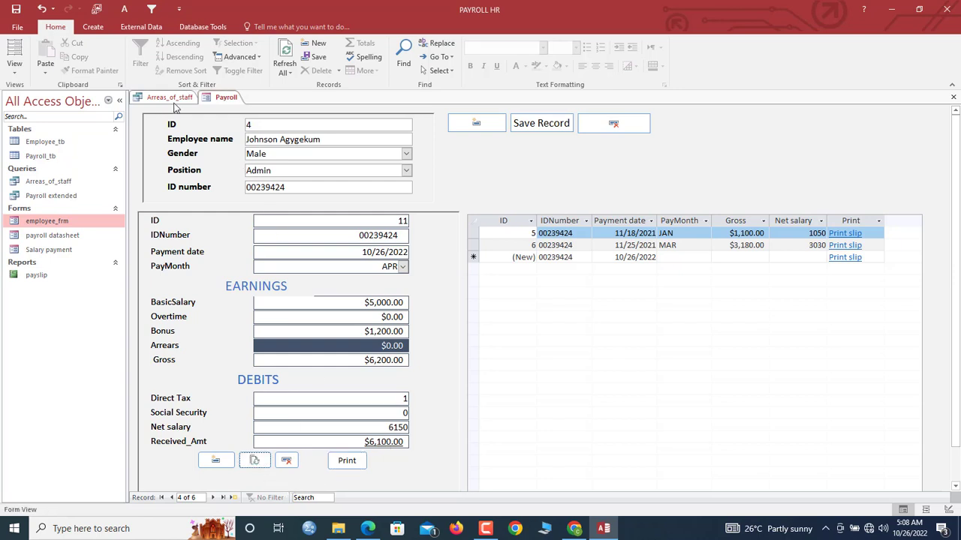
Check the Arreas_of_staff query for the APR balance, and add another payment record for the fourth employee in the Payroll form.
click(172, 102)
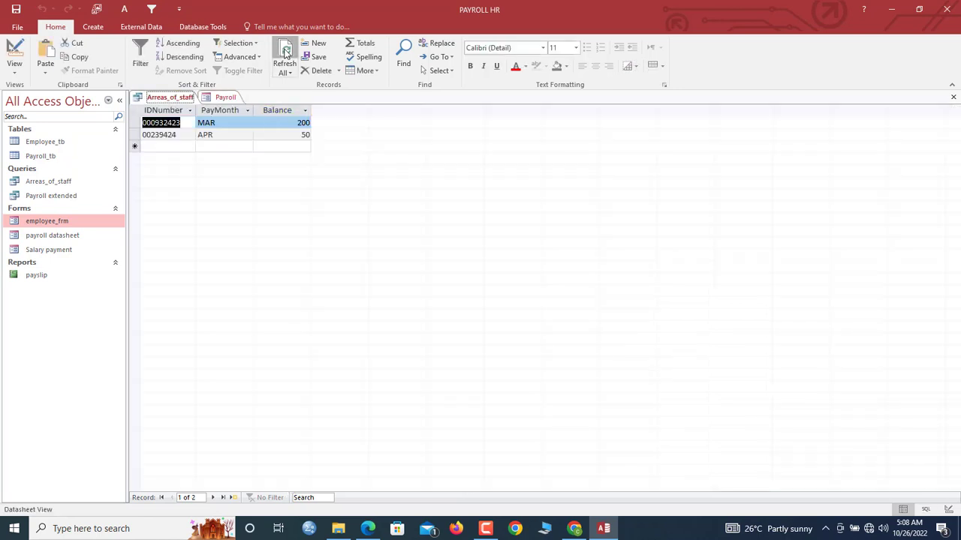
click(222, 99)
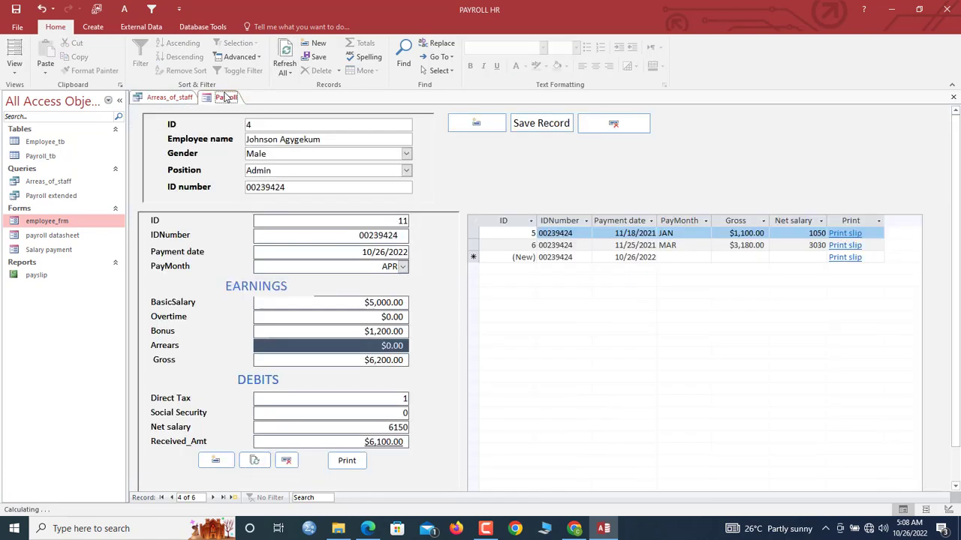
click(216, 460)
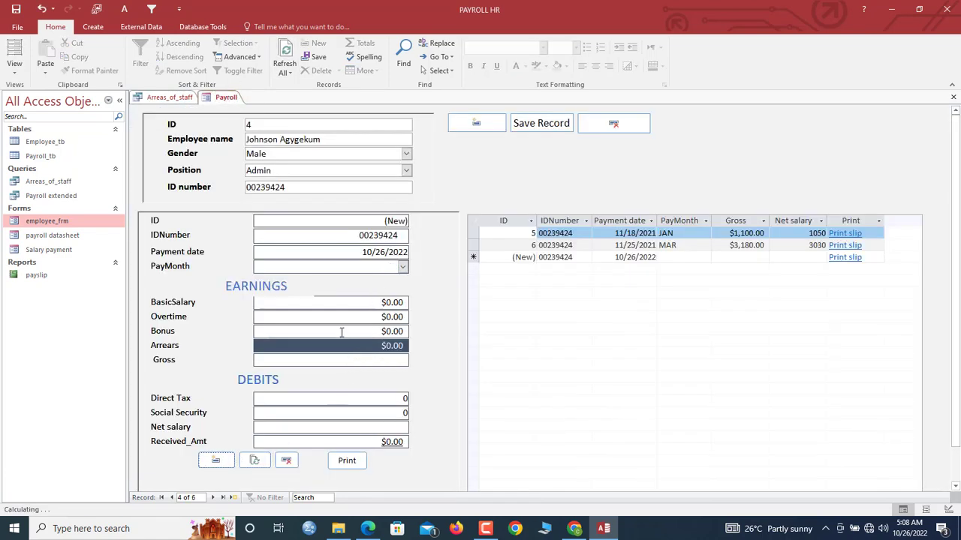
Fill the new payment with PayMonth MAR, a BasicSalary of 3,000 and the full net salary as Received_Amt, and refresh the record.
click(402, 269)
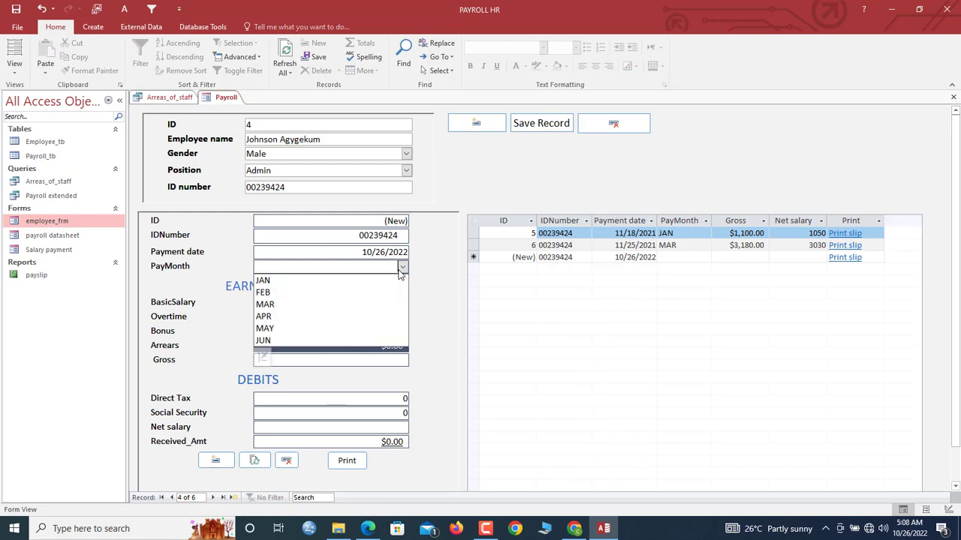
click(320, 306)
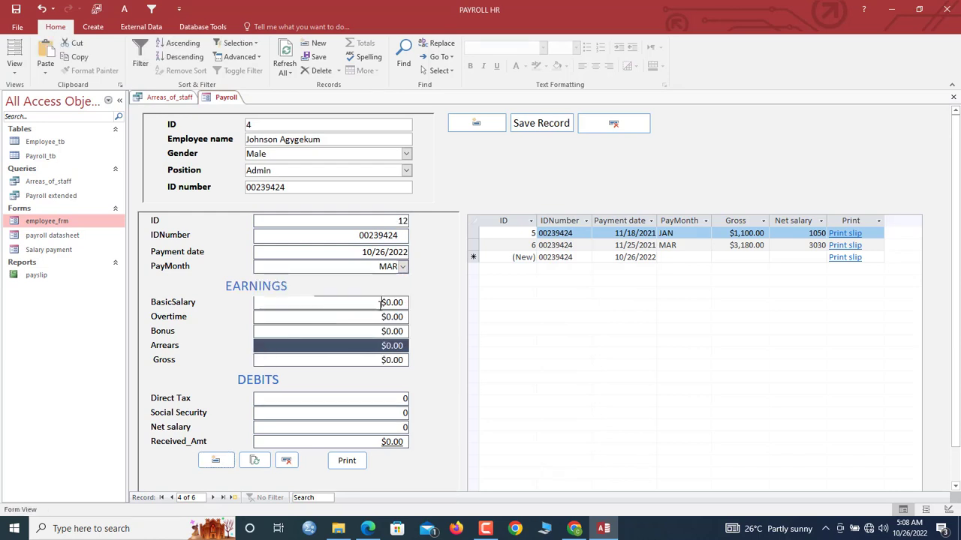
text(3,)
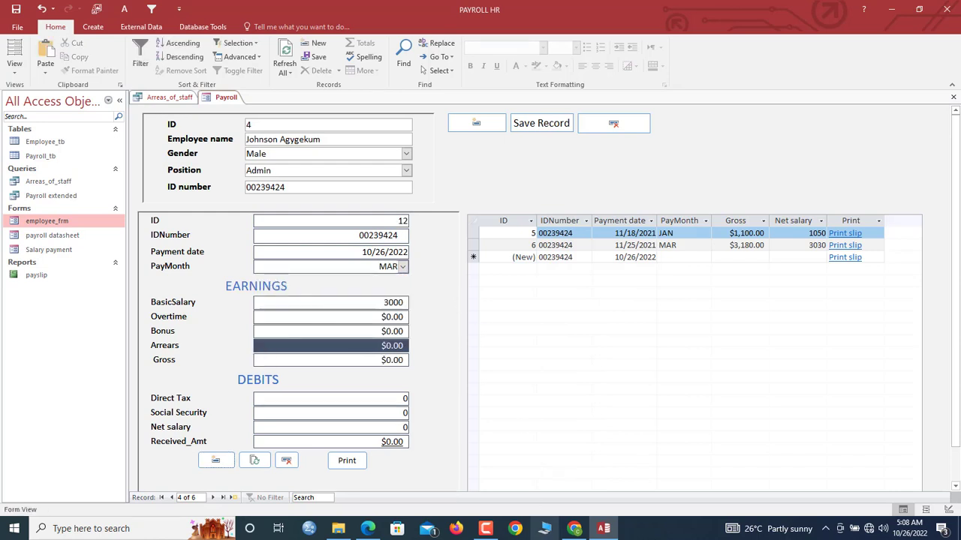
text(000)
key(Tab)
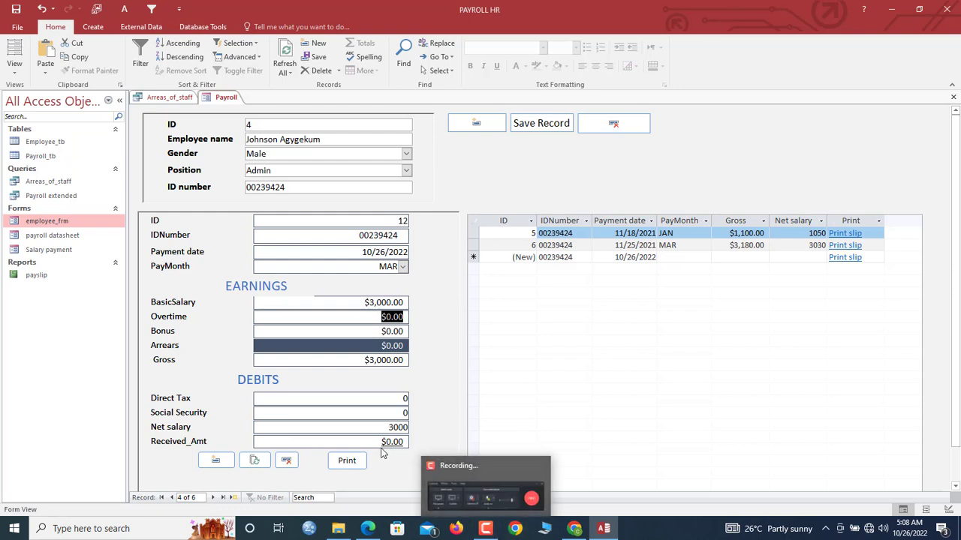
click(382, 445)
text(30)
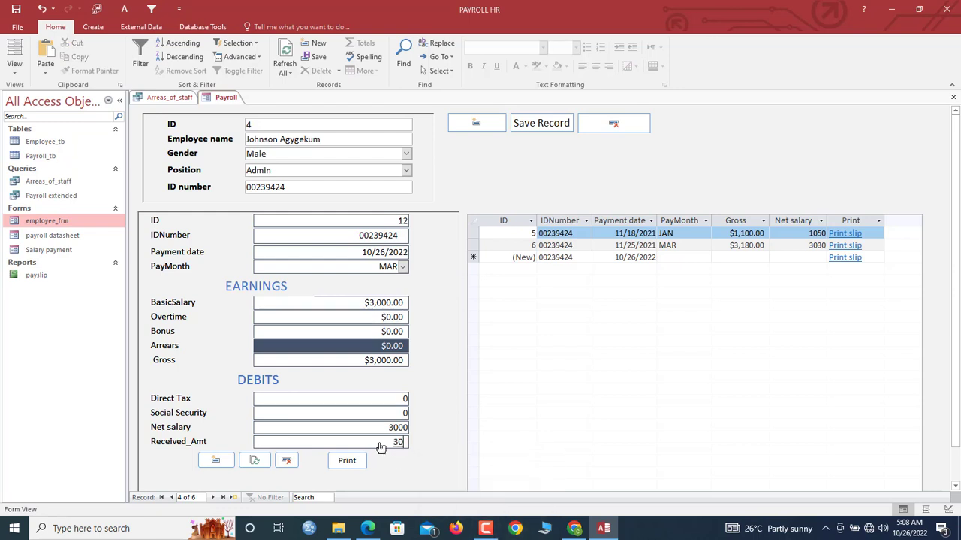
click(256, 461)
Check the Arreas_of_staff query for the MAR payment, closing all open objects and reopening the query to reload its records.
click(182, 98)
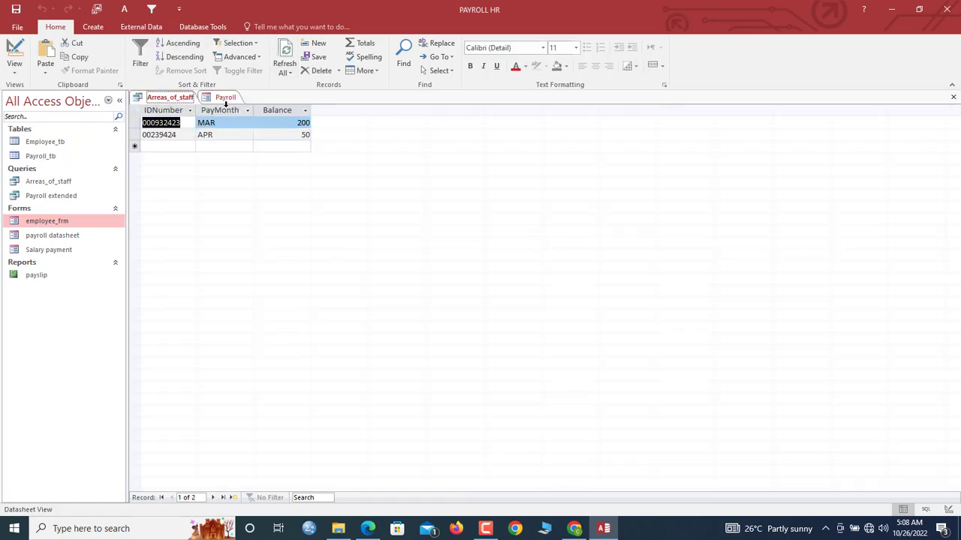
right_click(188, 102)
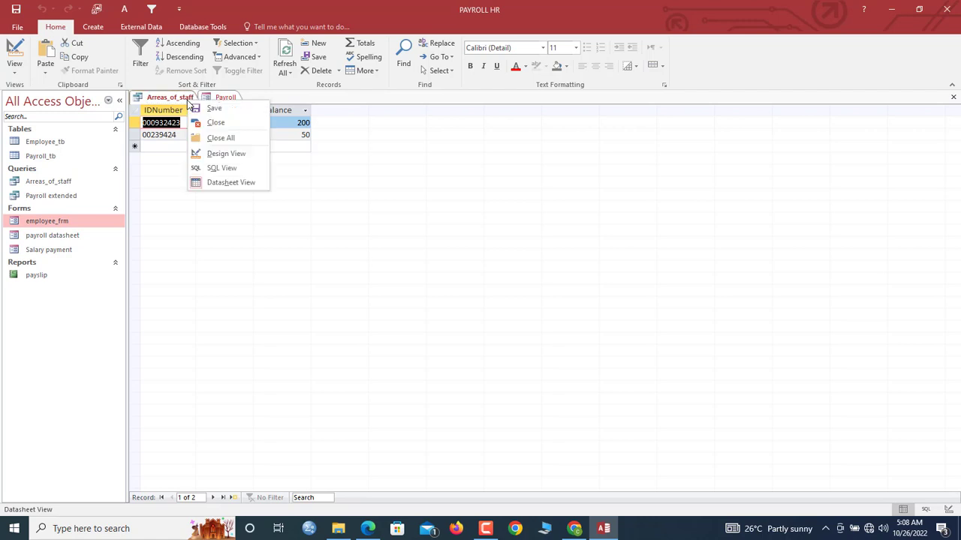
click(215, 138)
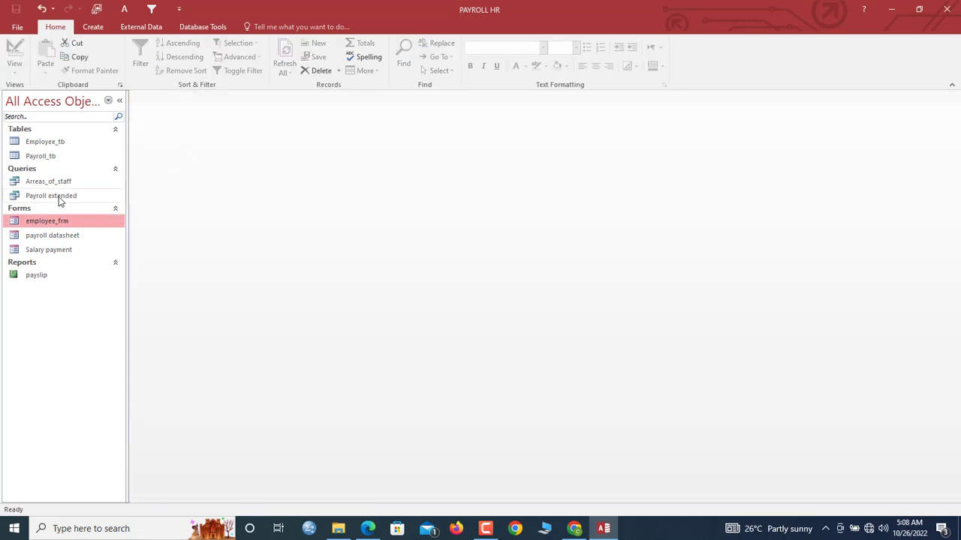
click(56, 196)
double_click(54, 182)
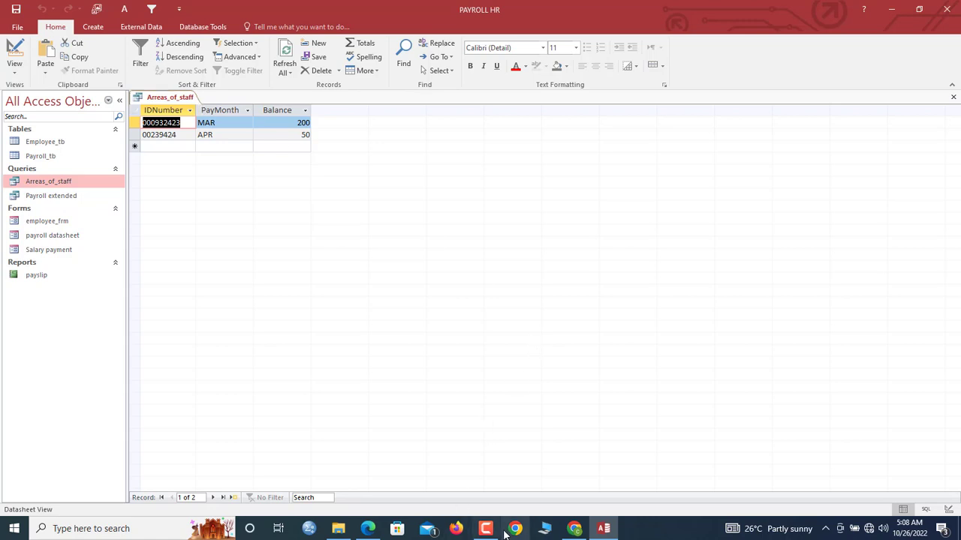
Create a columnar Arreas_of_staff form from the query with the Form Wizard, including Balance and PayMonth, and open it for design changes.
click(96, 29)
click(300, 43)
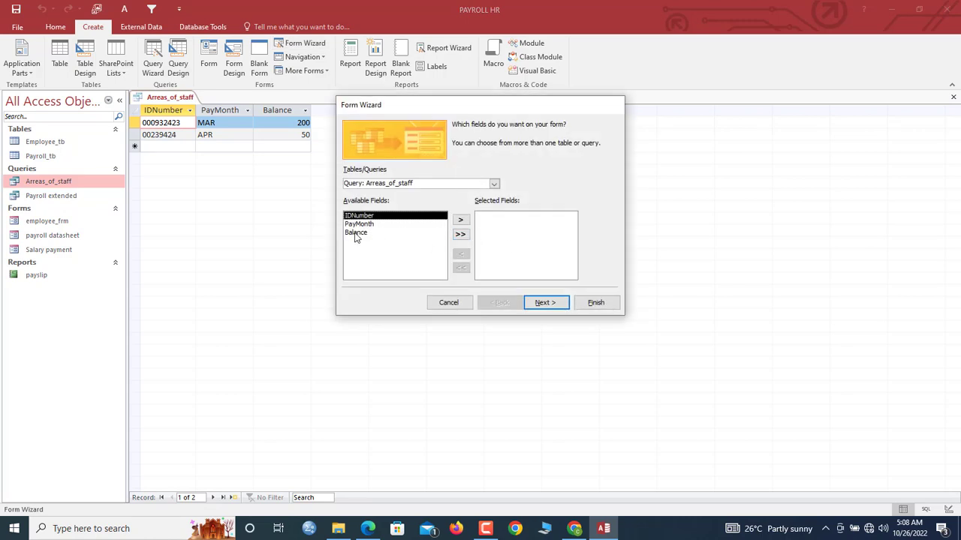
double_click(356, 234)
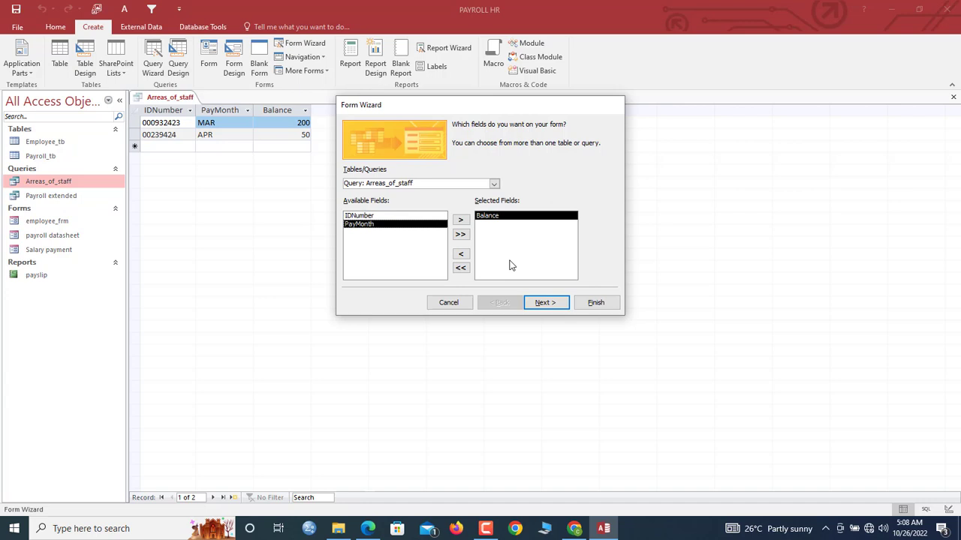
click(460, 221)
click(545, 303)
click(548, 302)
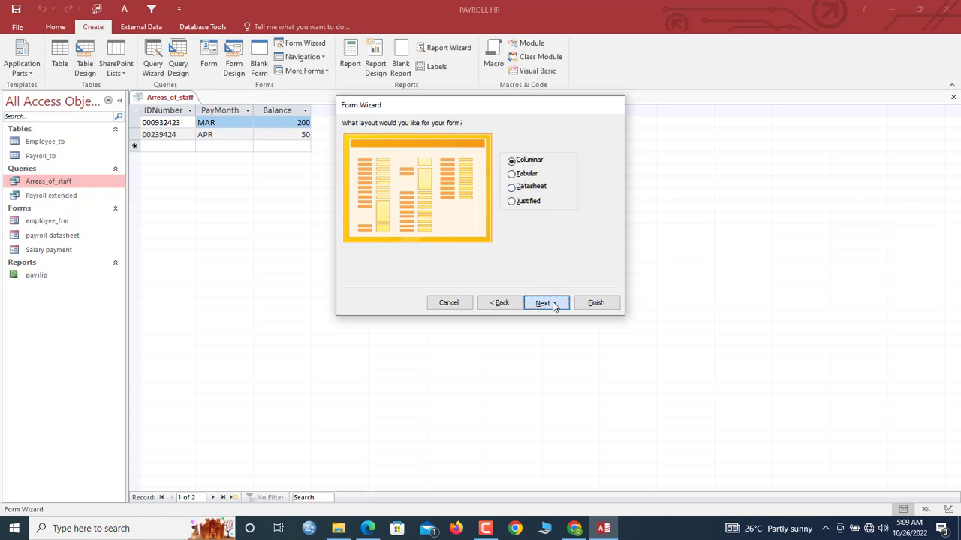
click(472, 238)
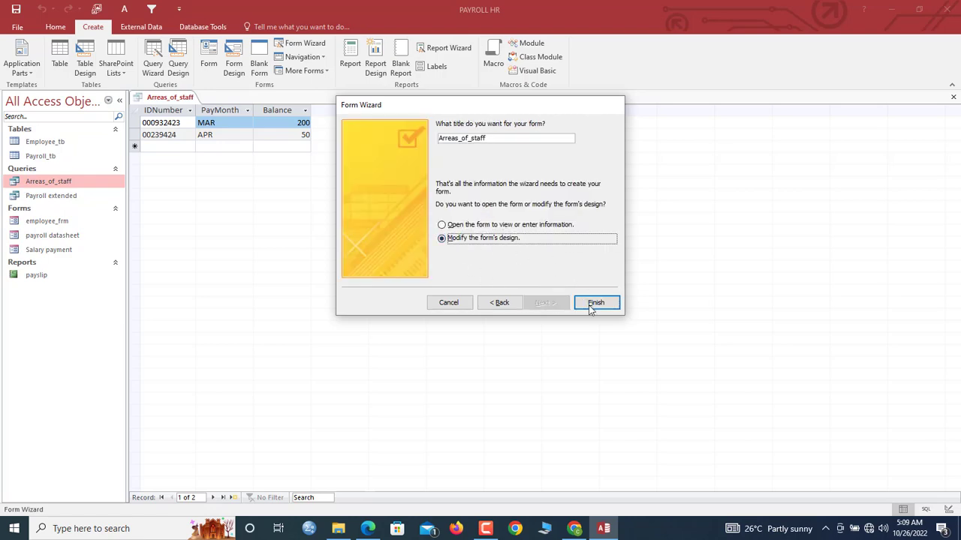
click(593, 304)
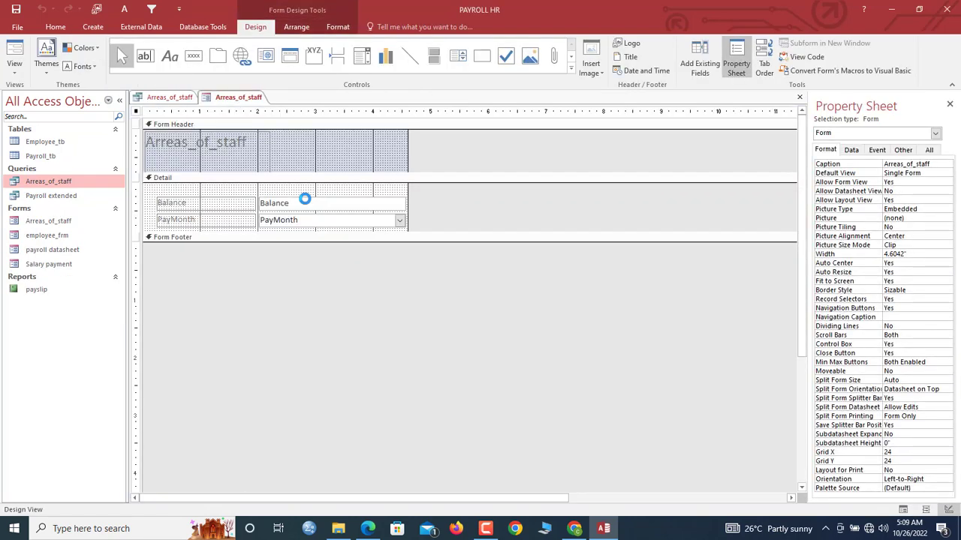
Delete the title label from the form header and tighten the header and detail sections around the moved-up fields.
click(248, 165)
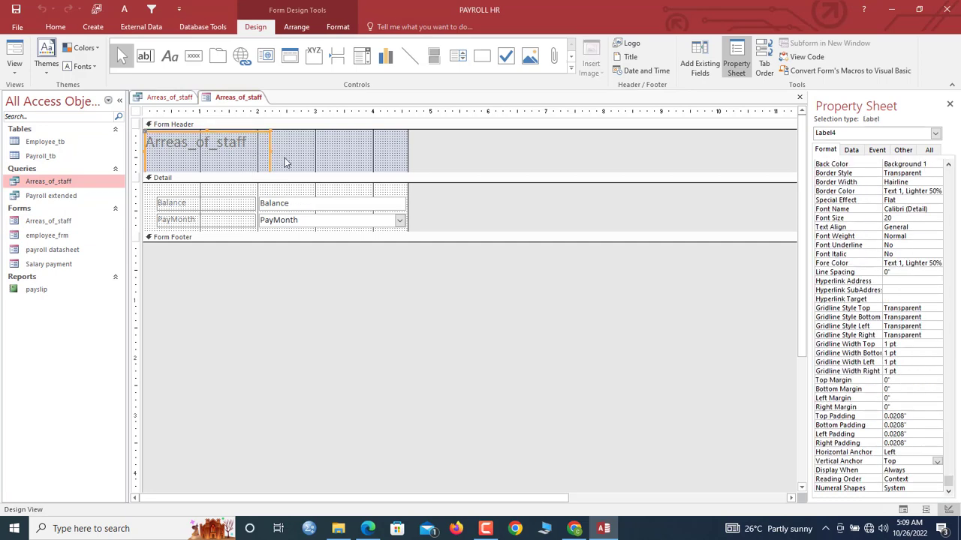
key(Delete)
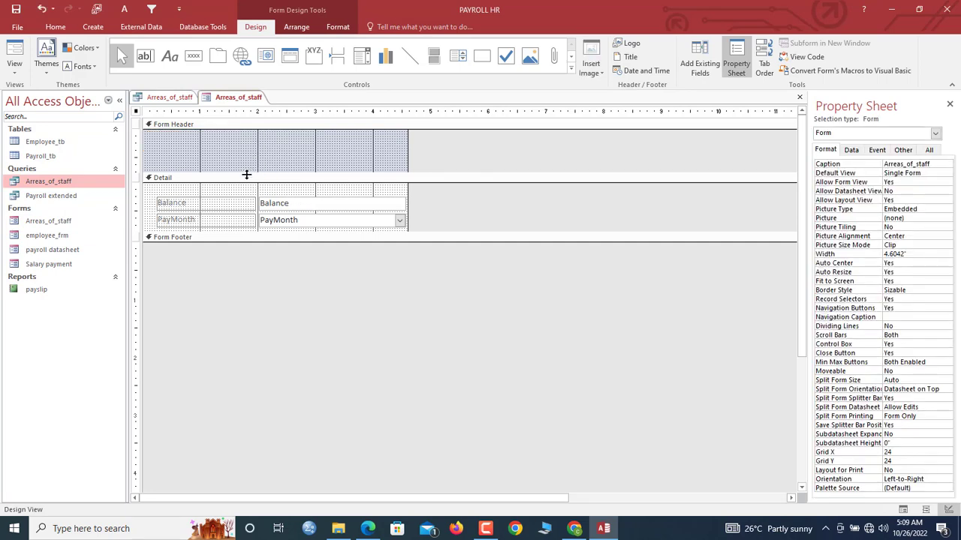
drag(247, 180, 223, 178)
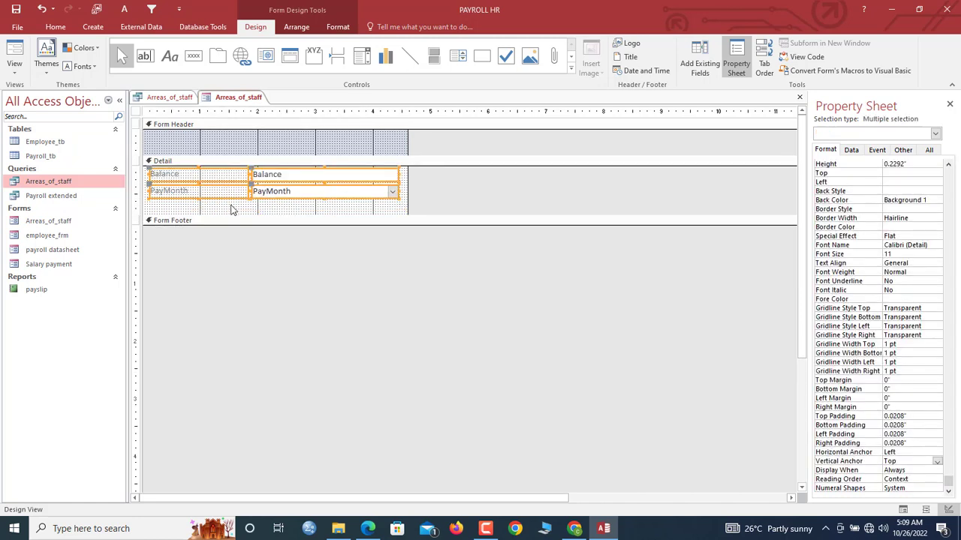
drag(235, 215, 236, 205)
Set the Balance and PayMonth labels and fields to font size 12 with black text.
click(338, 26)
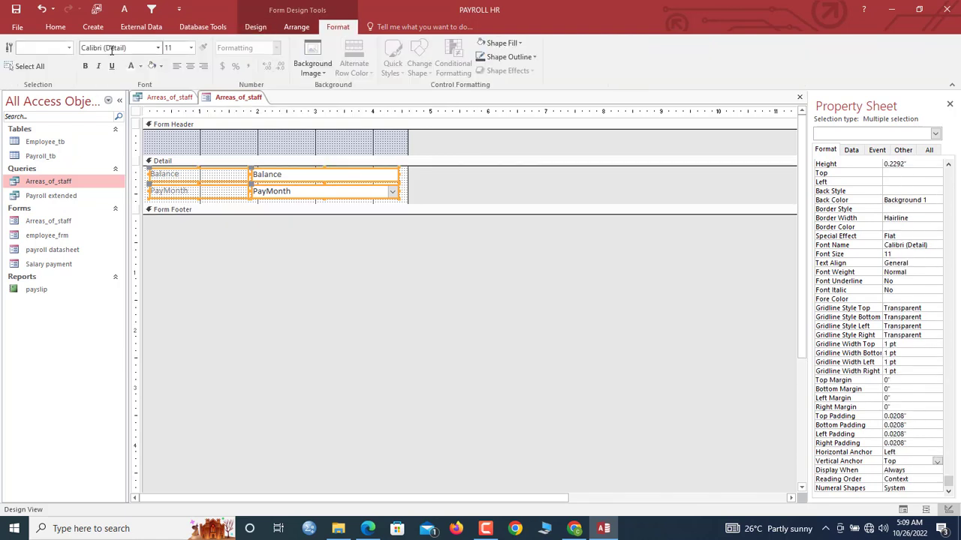
click(191, 48)
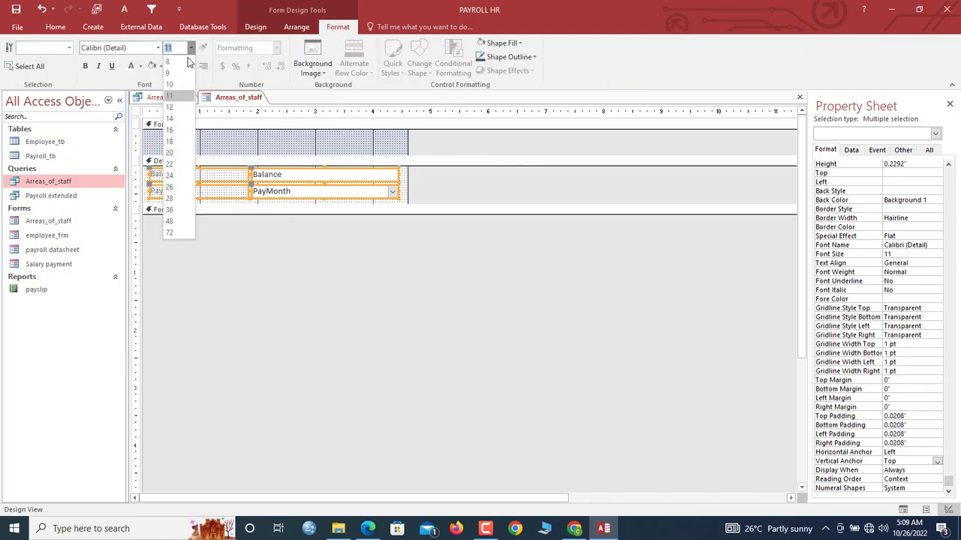
click(177, 104)
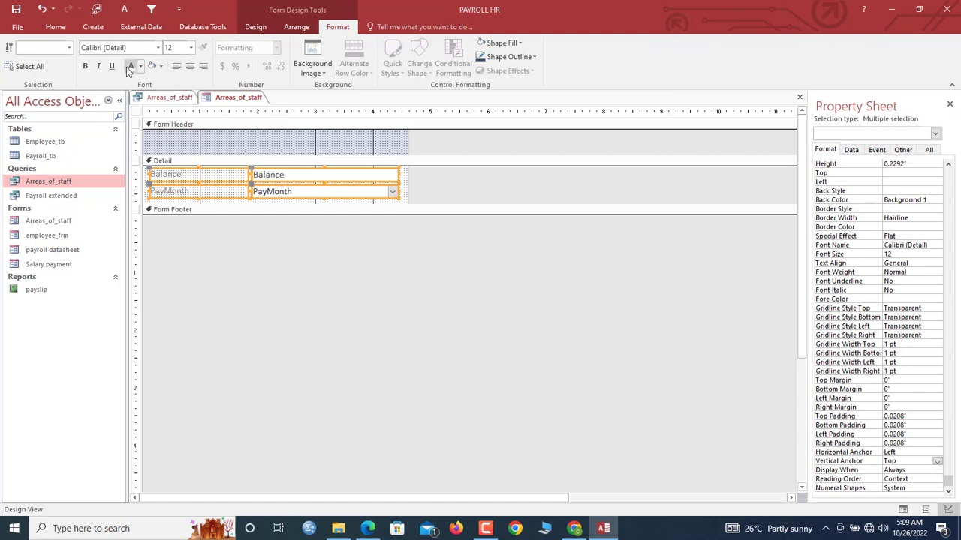
click(140, 66)
click(140, 108)
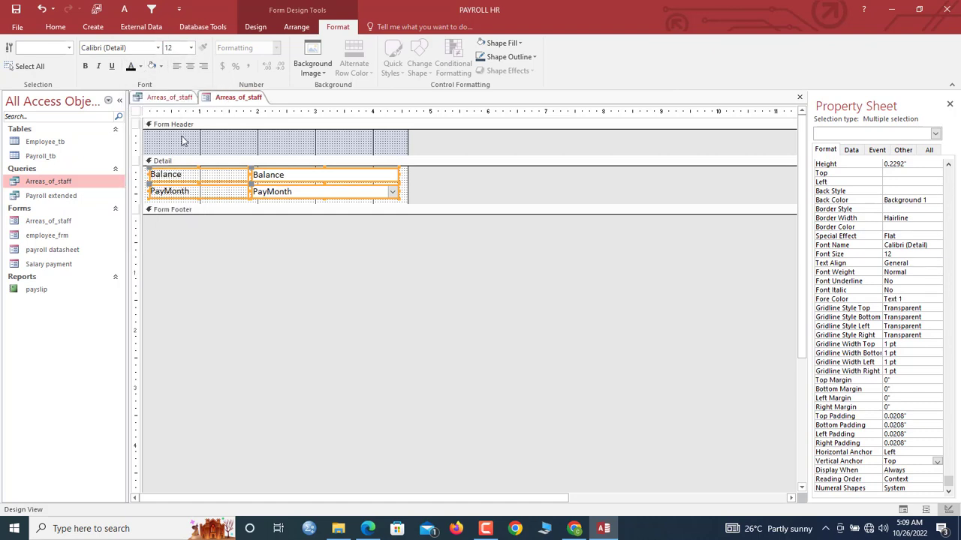
Add a conditional formatting rule to the Balance text box for field values greater than 0.
click(232, 142)
click(285, 171)
click(319, 139)
click(298, 175)
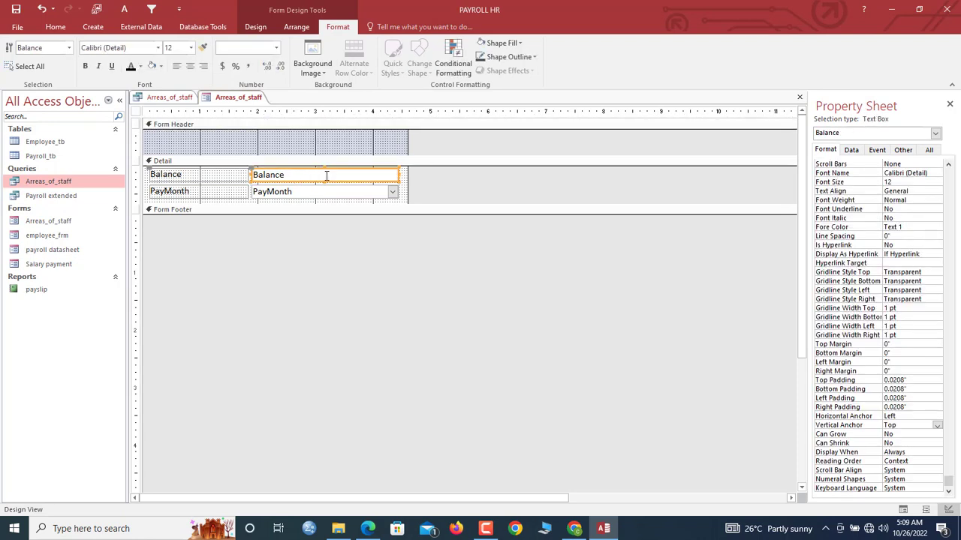
right_click(326, 175)
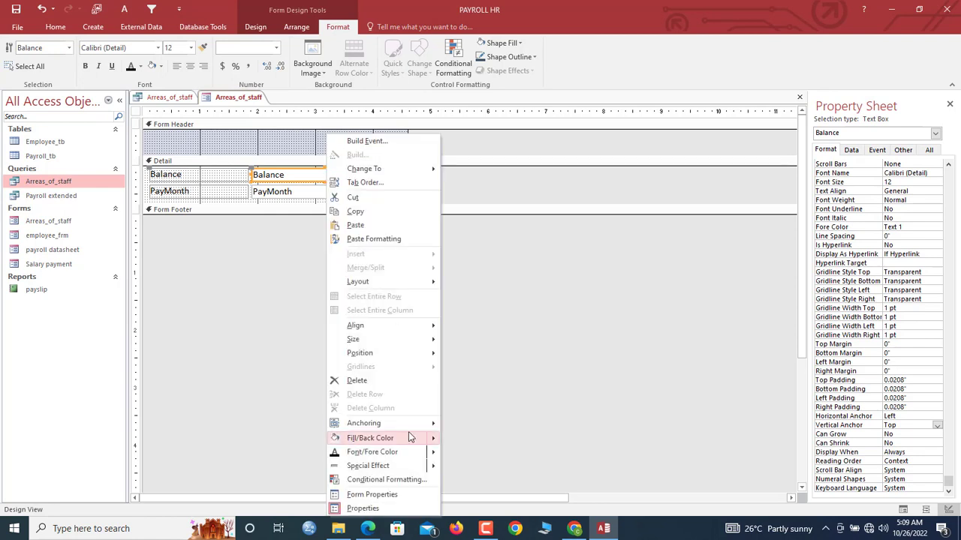
click(412, 483)
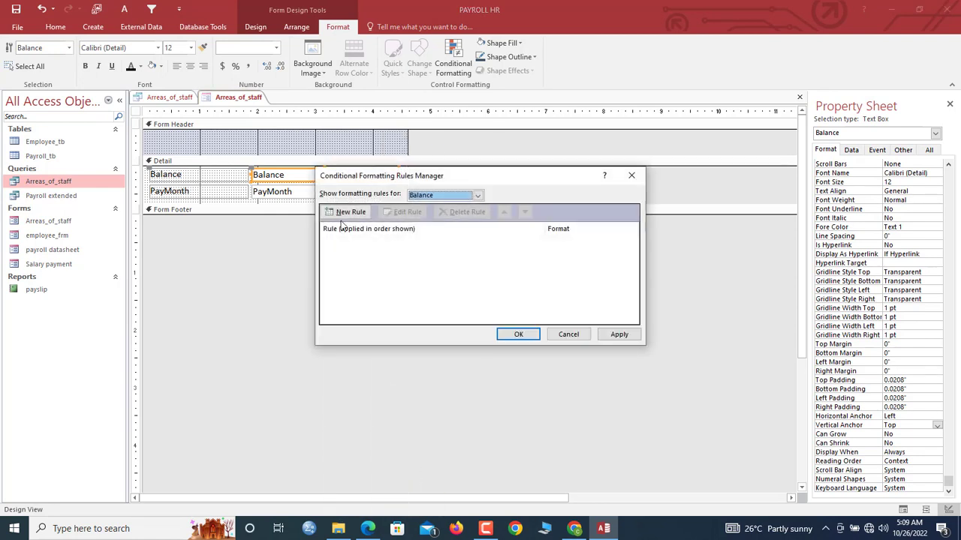
click(336, 213)
click(400, 258)
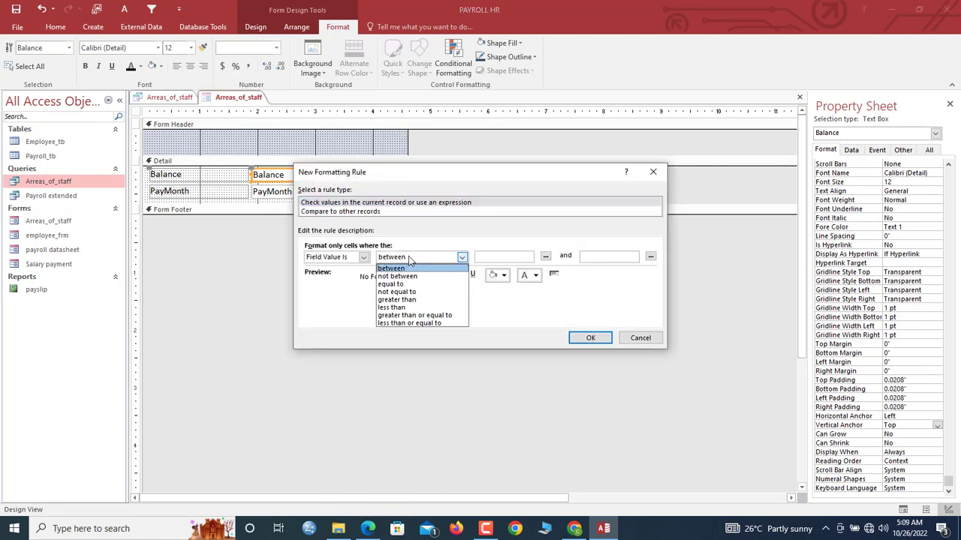
click(411, 302)
click(489, 257)
text(0)
Format the greater-than-0 rule with a dark red fill and bold white text, and apply it to the Balance field.
click(503, 275)
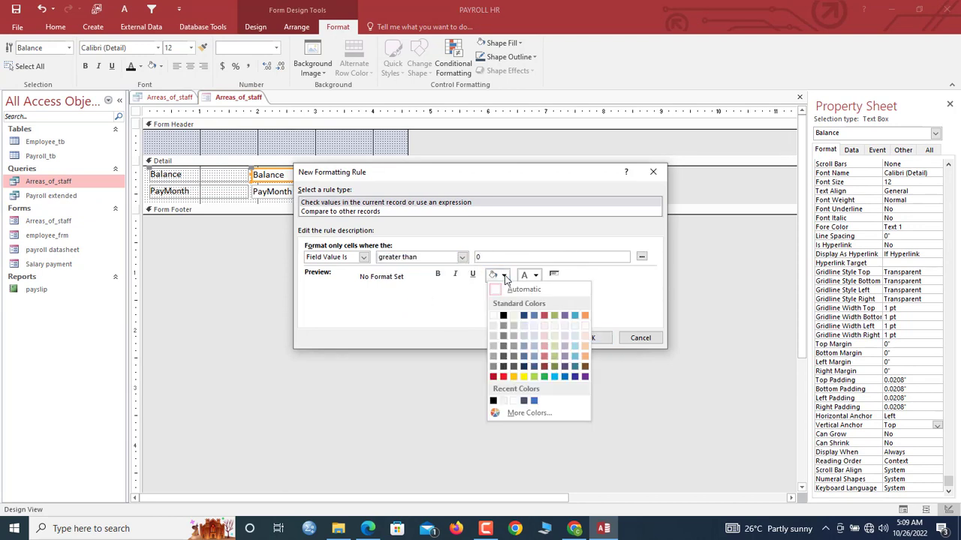
click(494, 376)
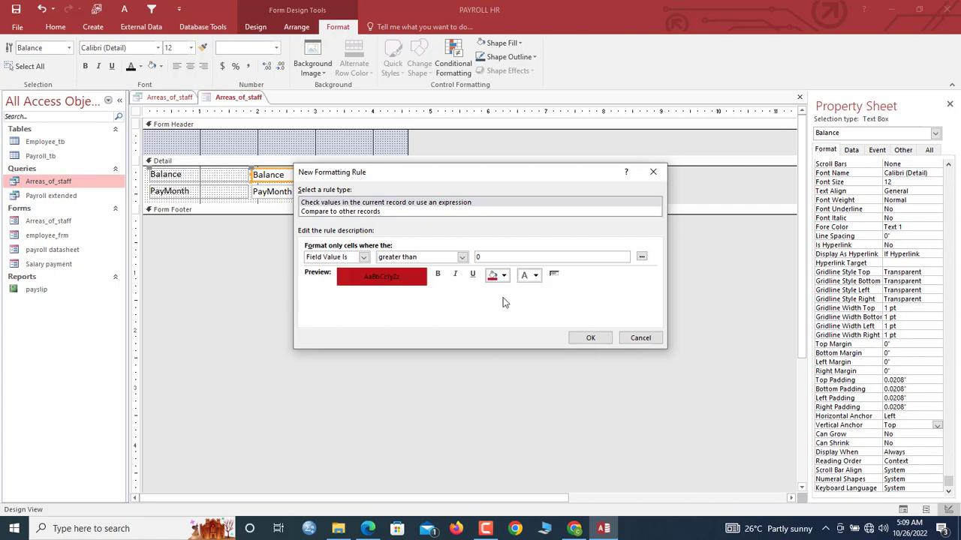
click(535, 275)
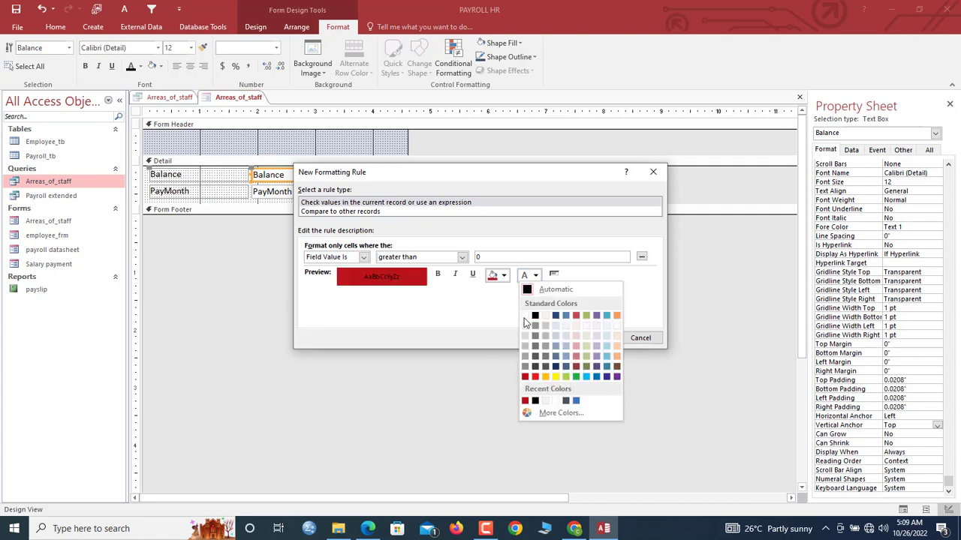
click(526, 316)
click(437, 274)
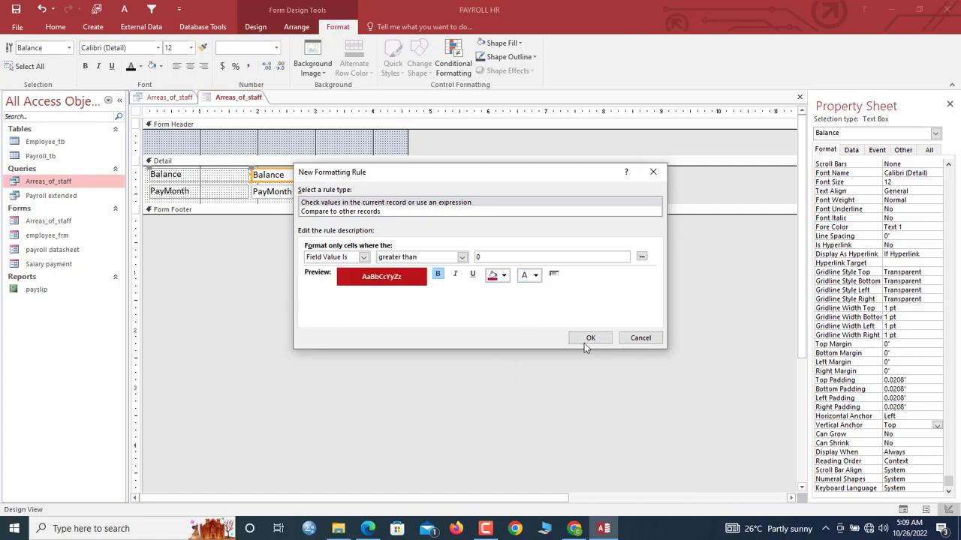
click(592, 338)
click(617, 334)
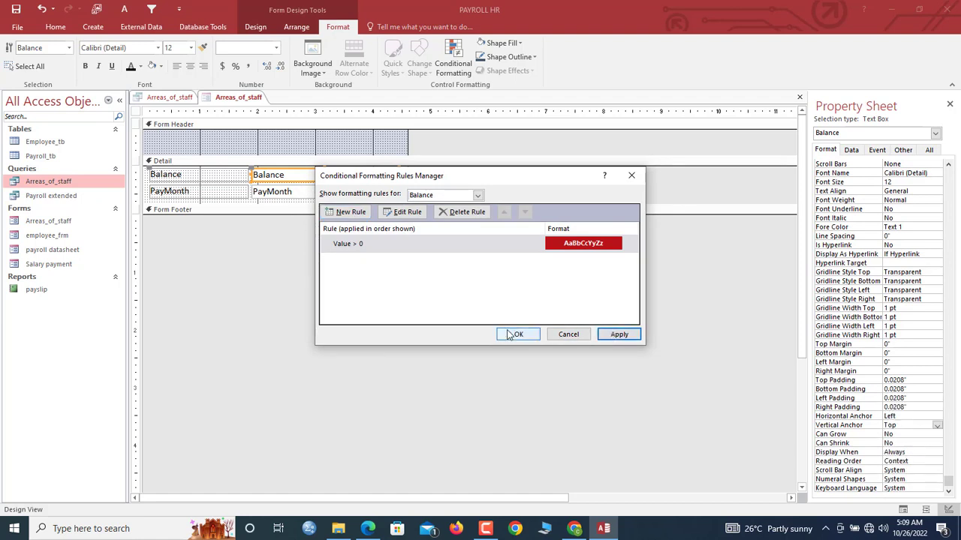
click(517, 334)
Give the Balance and PayMonth fields a black outline.
shift+click(349, 198)
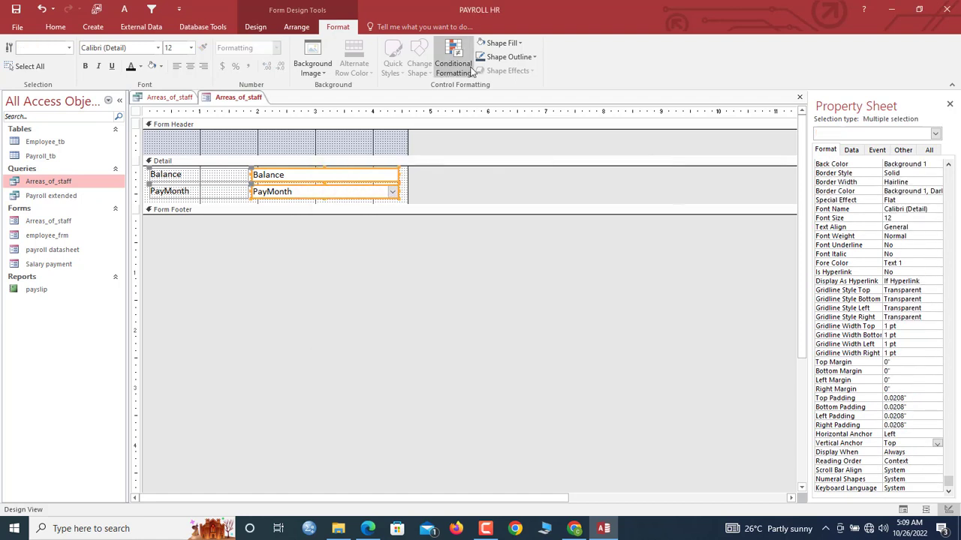
click(509, 57)
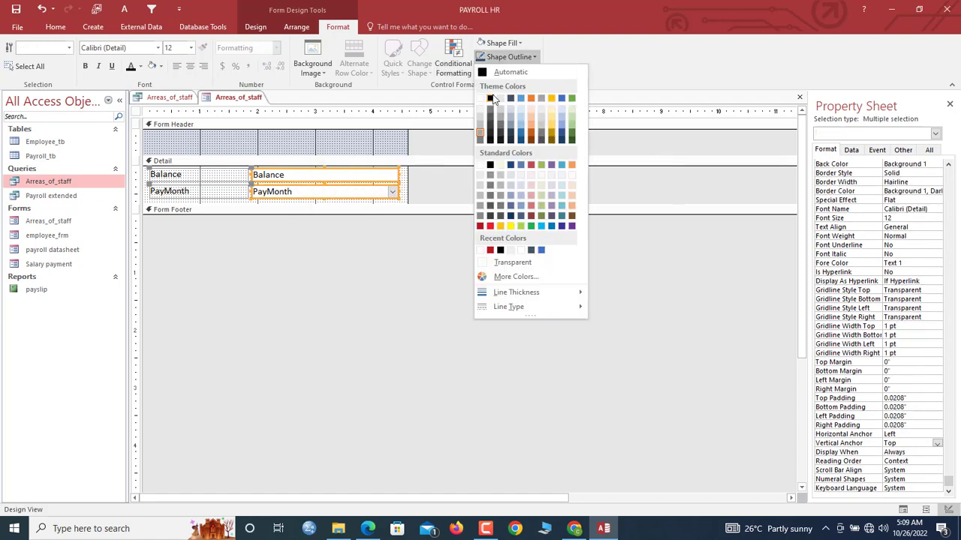
click(491, 99)
Add a label reading "Arrears/Balance" across the middle of the form header.
click(354, 125)
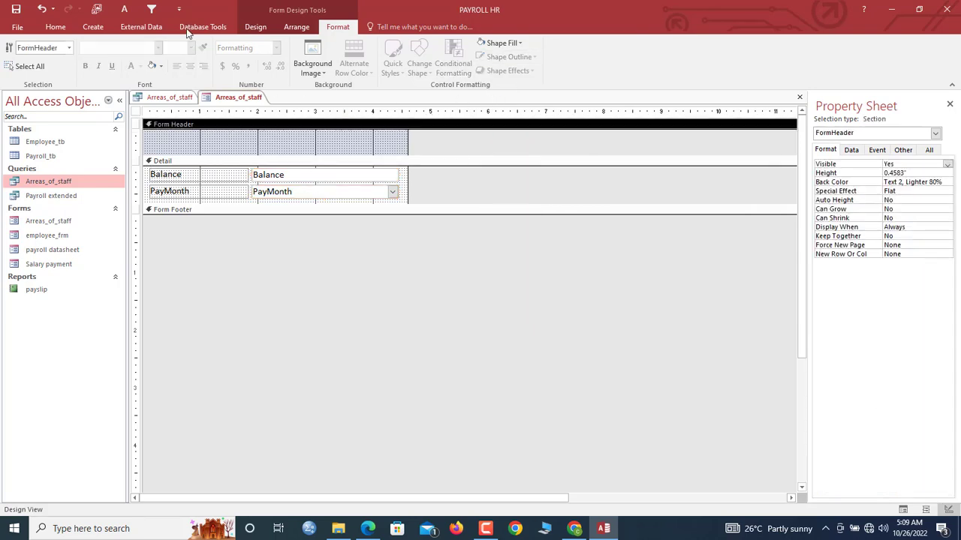
click(255, 27)
click(169, 57)
drag(182, 132, 342, 150)
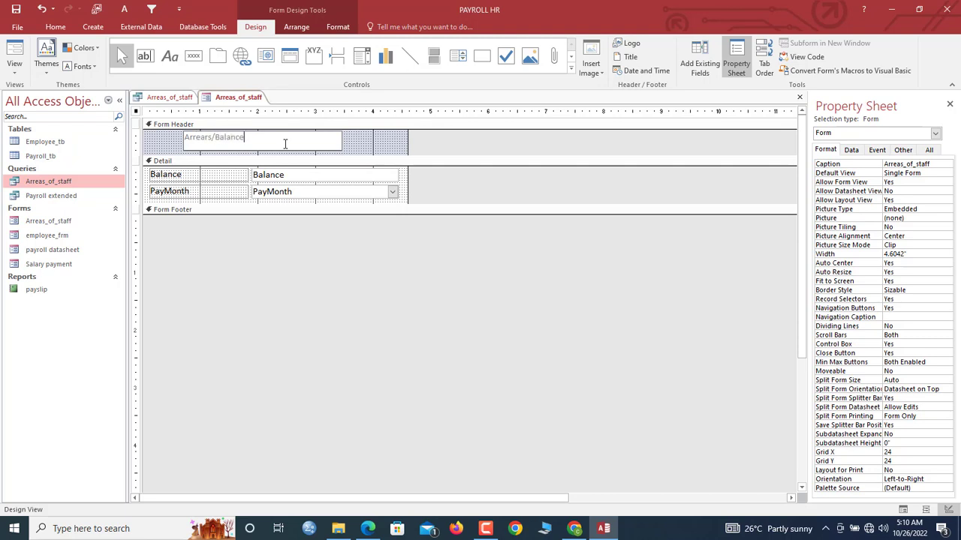
text(Arrears/Balance)
key(Return)
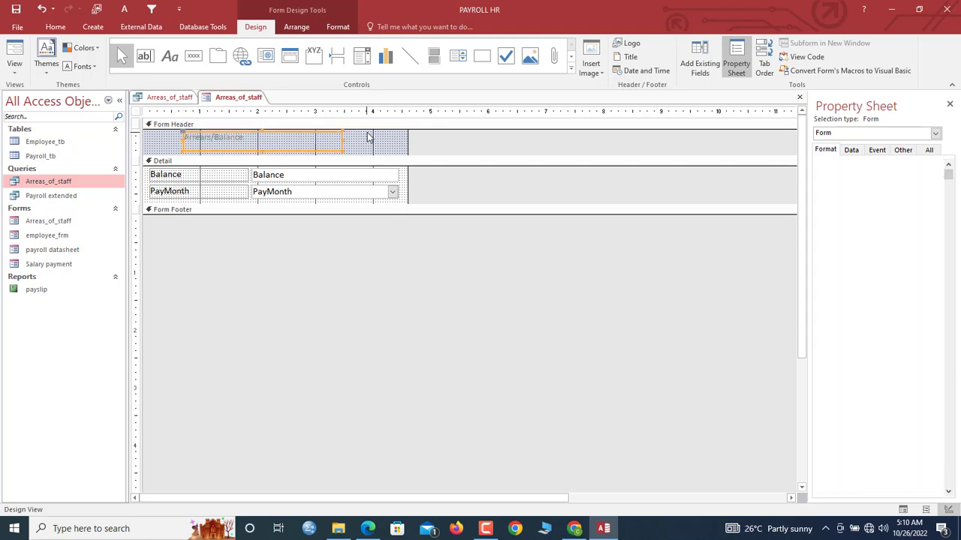
Set the Arrears/Balance label to font size 16, centred, with black text.
click(337, 27)
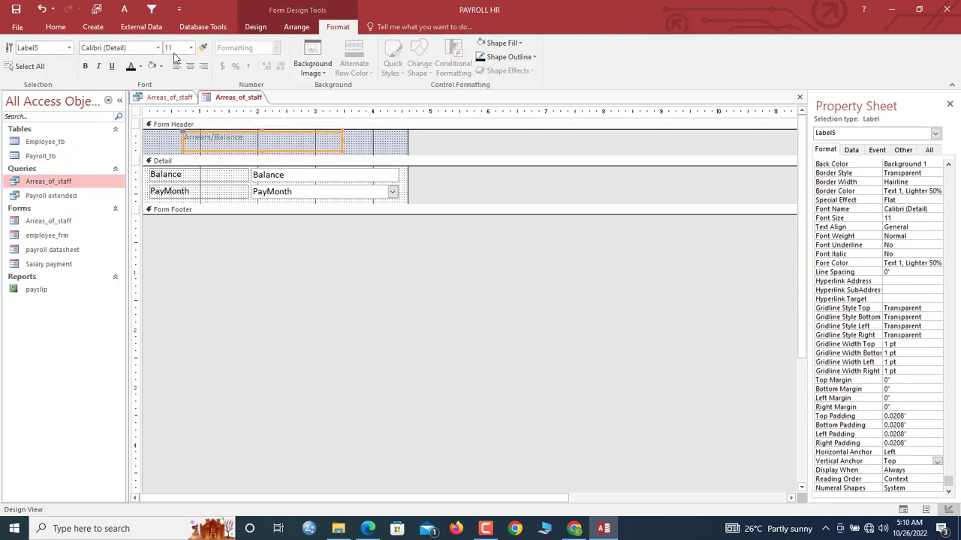
click(191, 47)
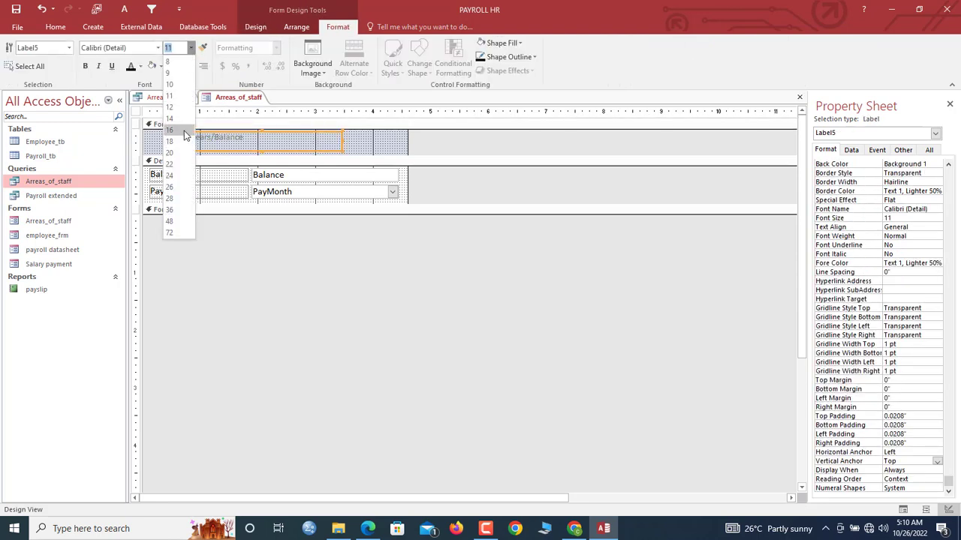
click(187, 131)
click(191, 67)
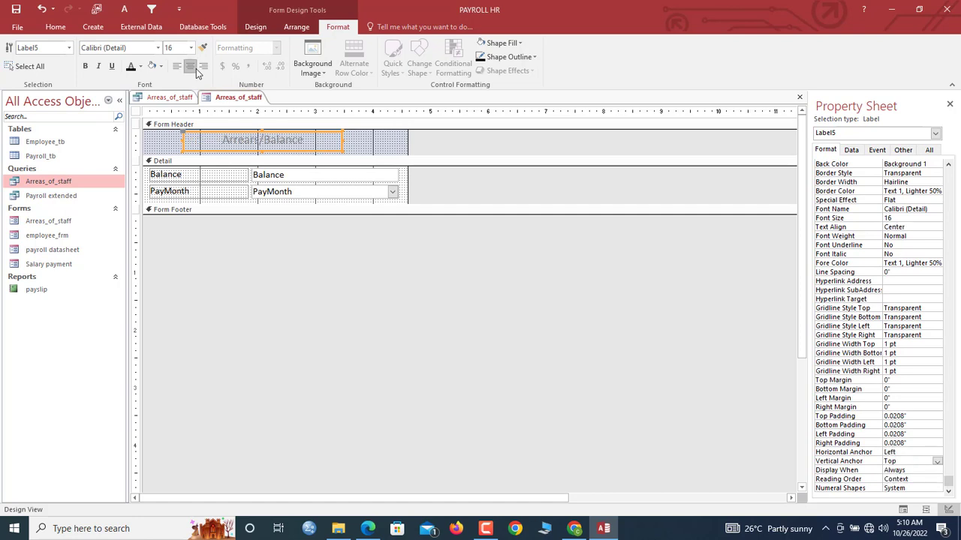
click(131, 67)
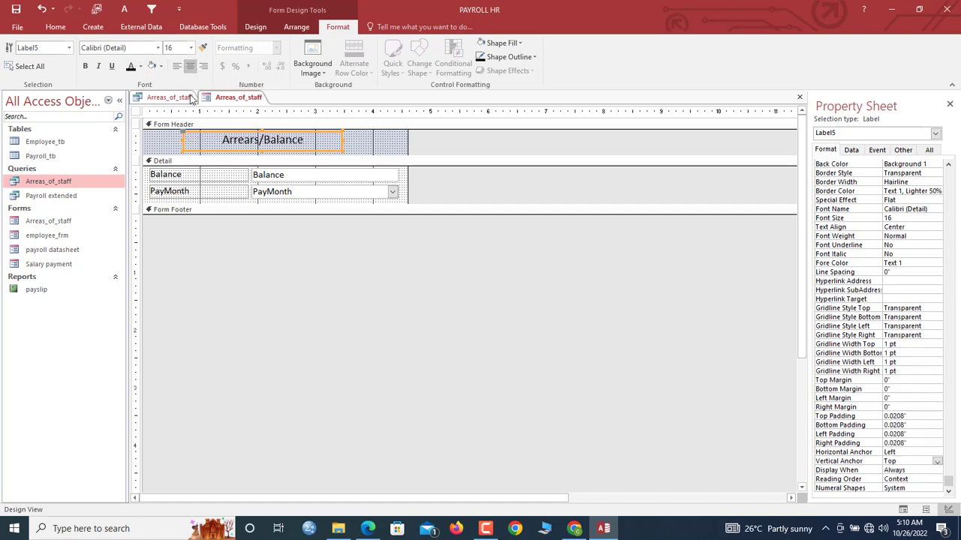
Fill the form header section with white.
click(374, 144)
click(499, 43)
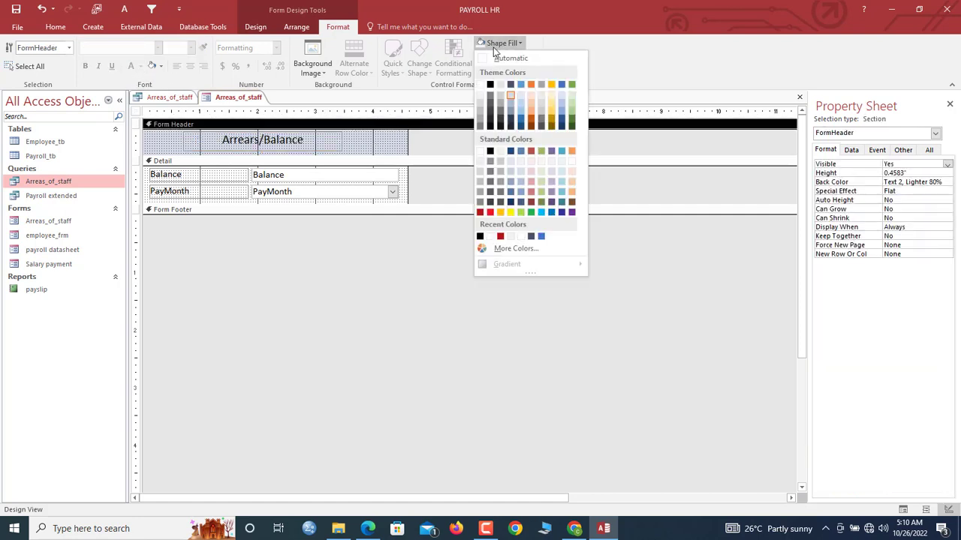
click(480, 84)
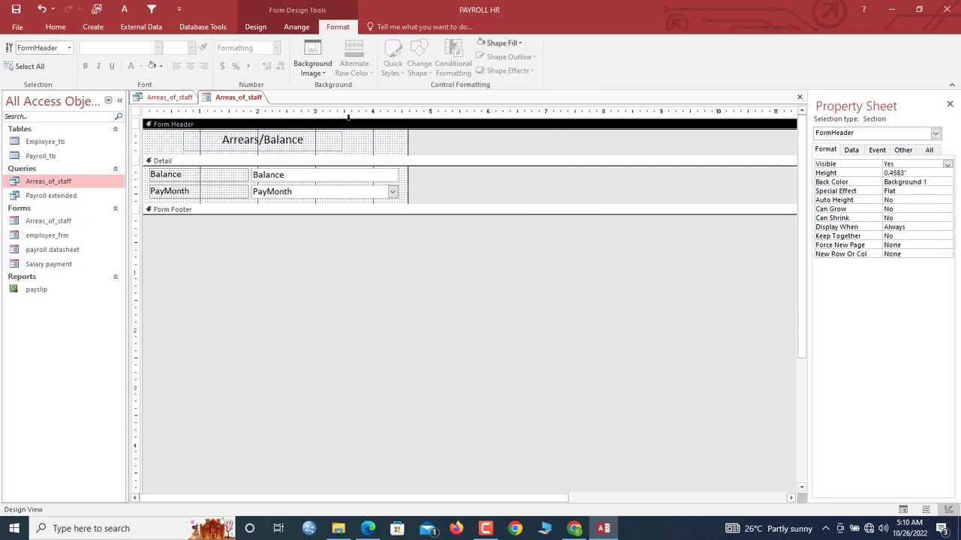
Set the form's Pop Up property to Yes.
click(136, 112)
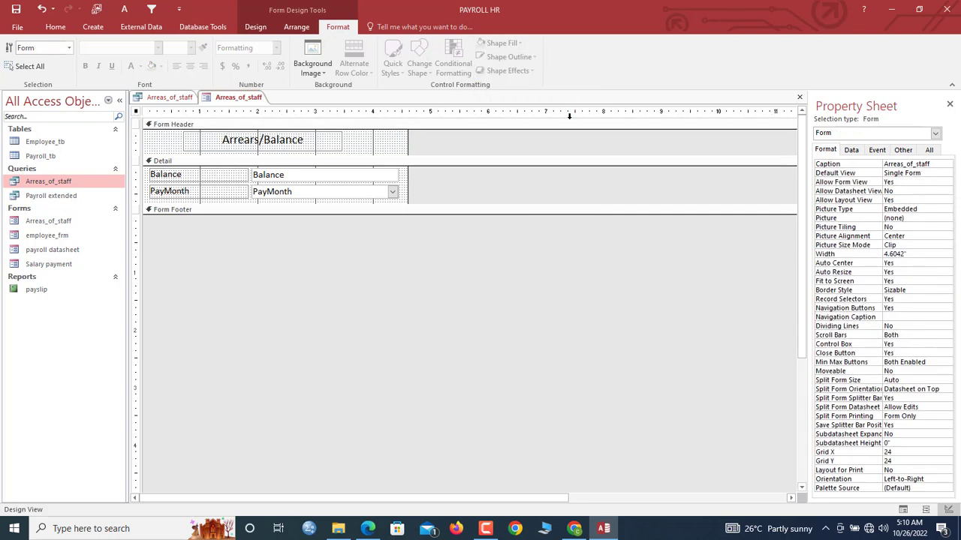
click(903, 149)
click(906, 161)
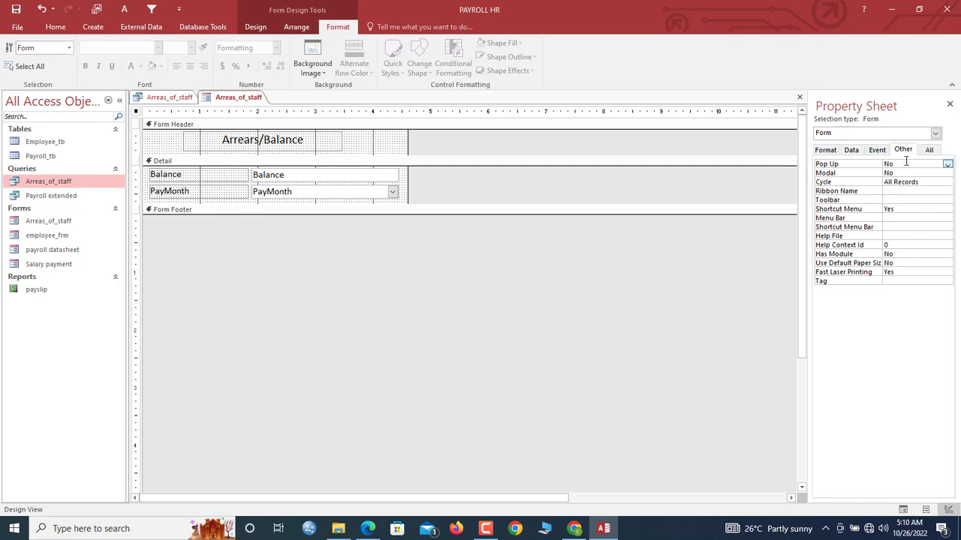
Set the form's Record Selectors and Navigation Buttons to No and its Scroll Bars to Neither.
click(825, 149)
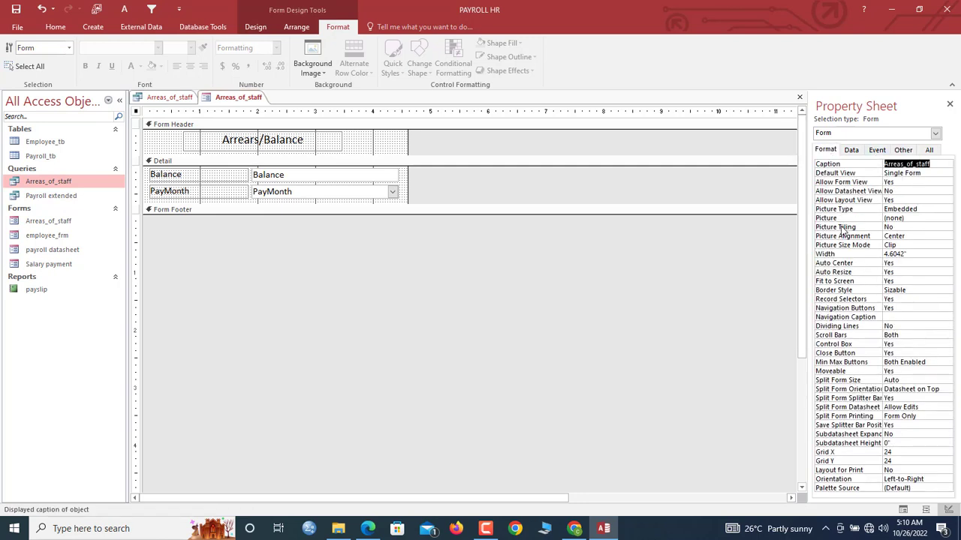
double_click(909, 299)
double_click(892, 308)
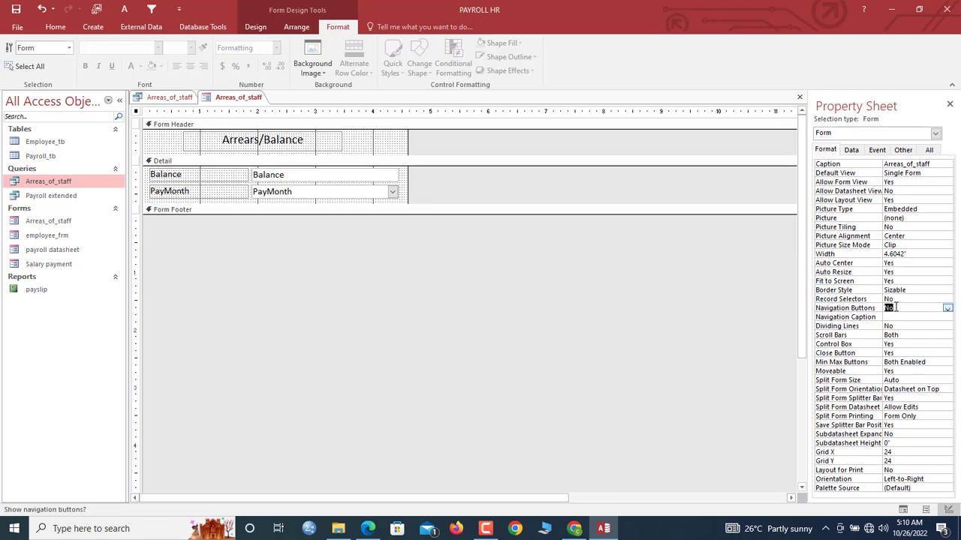
click(910, 334)
double_click(911, 334)
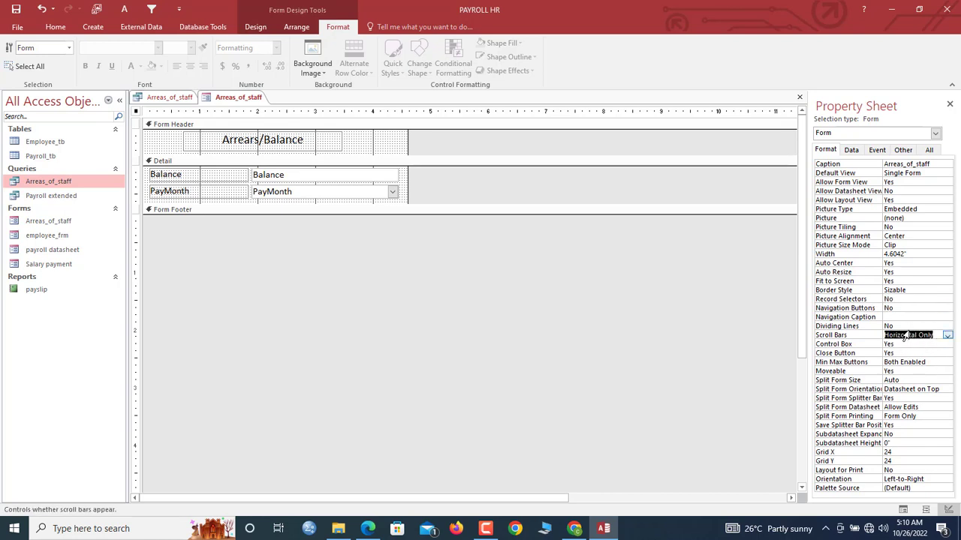
click(947, 336)
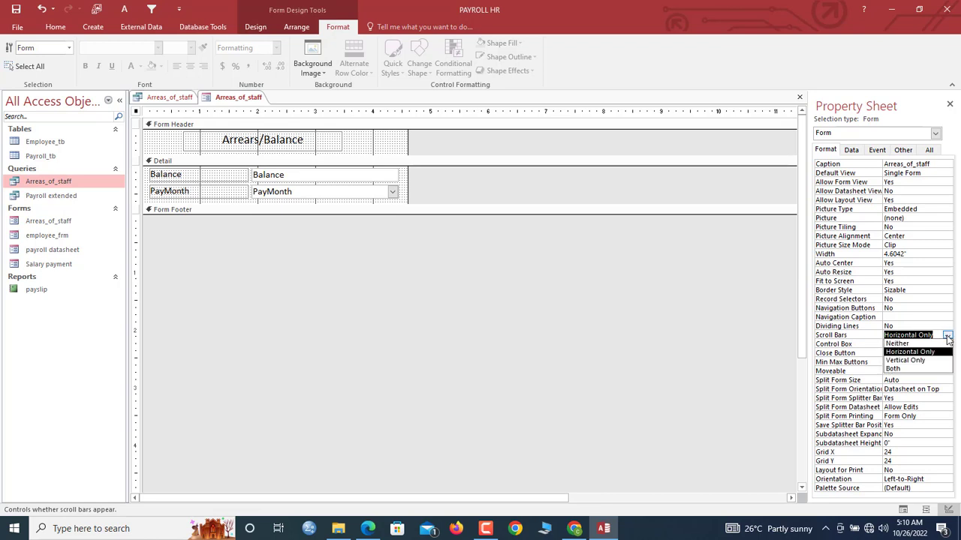
click(897, 344)
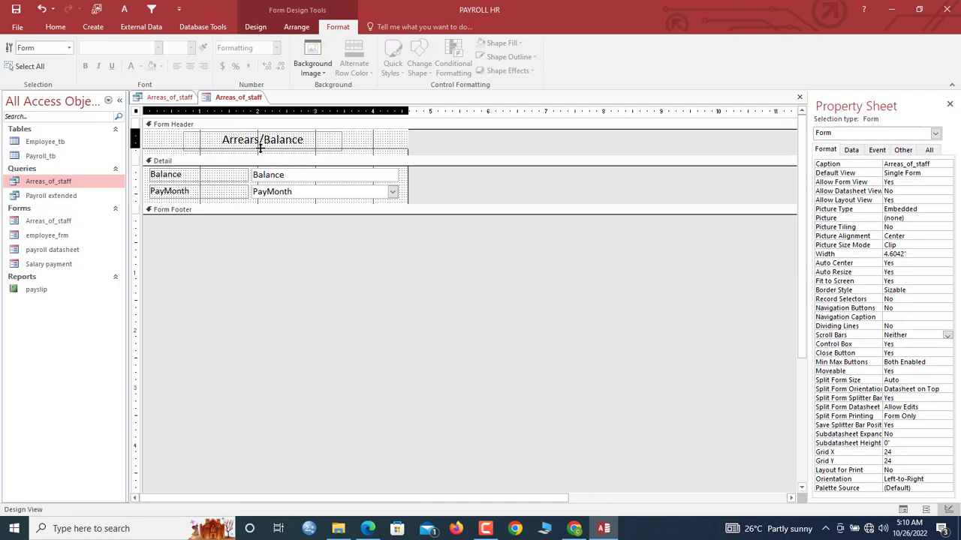
Shorten the form header to the bottom of its label and display the form in Form View.
drag(260, 155, 259, 150)
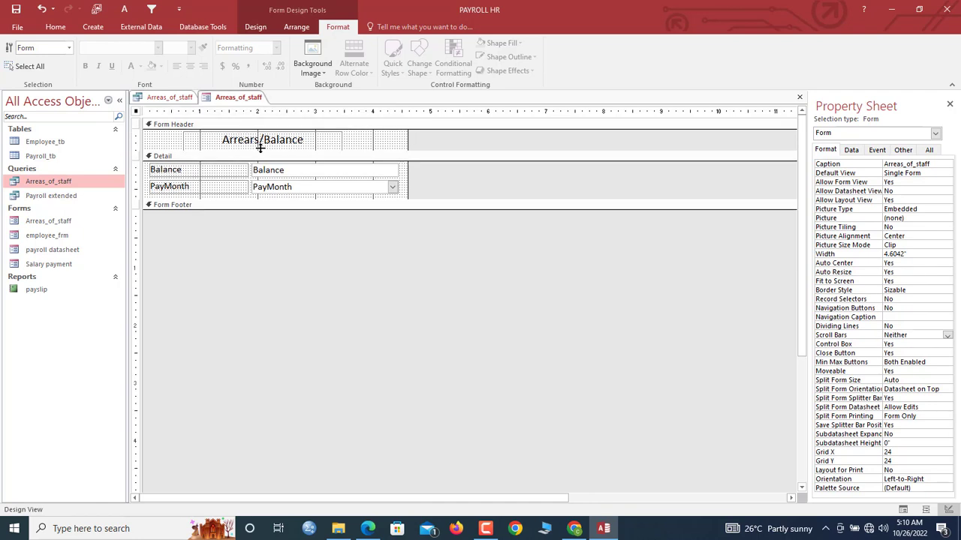
right_click(224, 99)
click(269, 153)
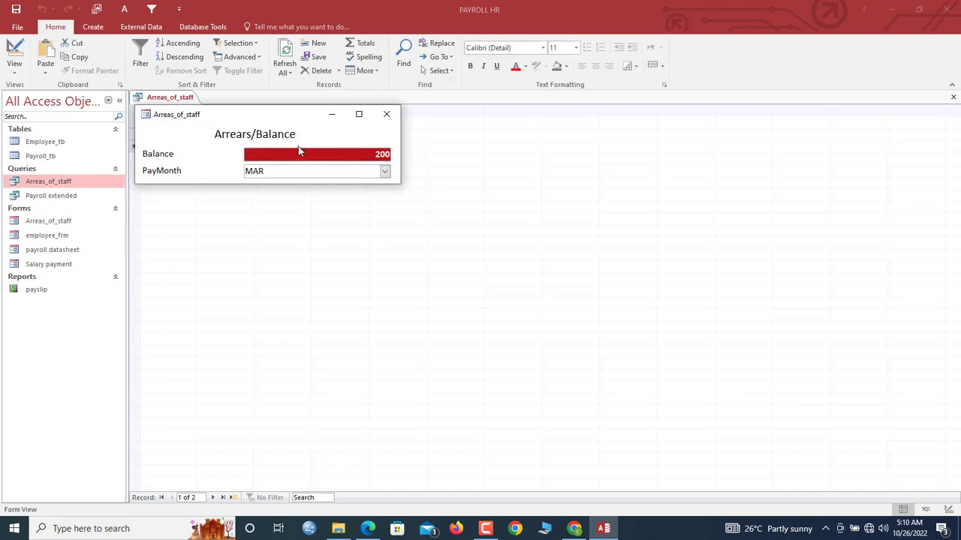
drag(188, 120, 238, 111)
Return the form to Design View and set Allow Additions, Allow Deletions and Allow Edits to No.
right_click(238, 111)
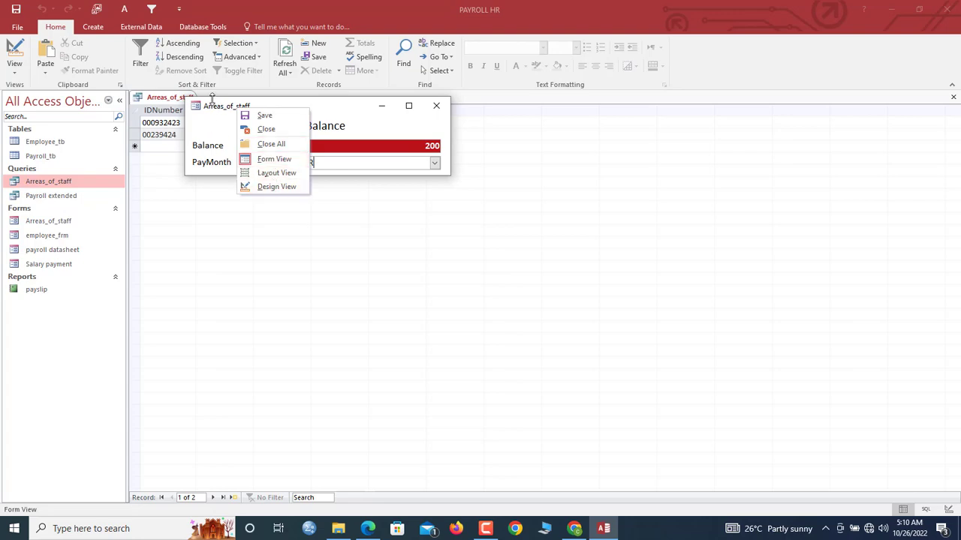
click(213, 100)
right_click(221, 111)
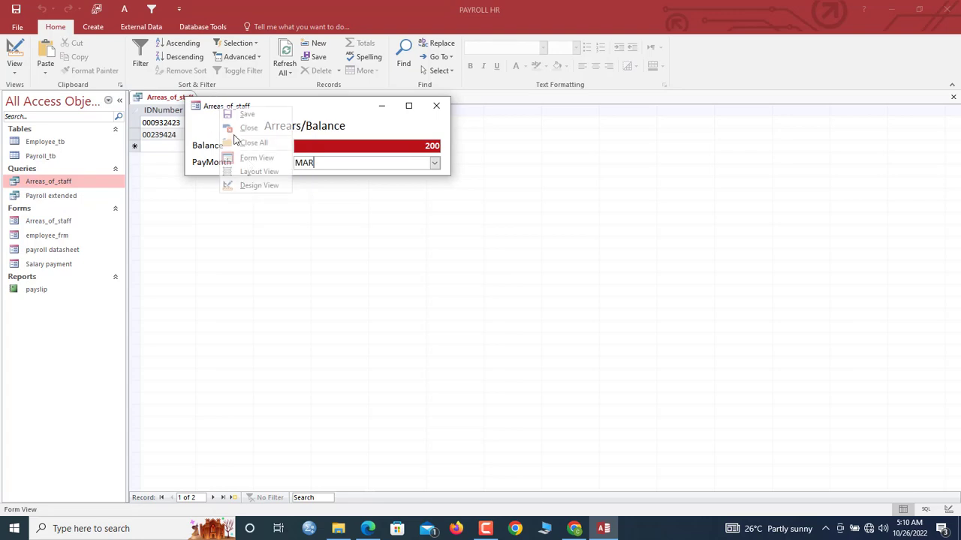
click(259, 185)
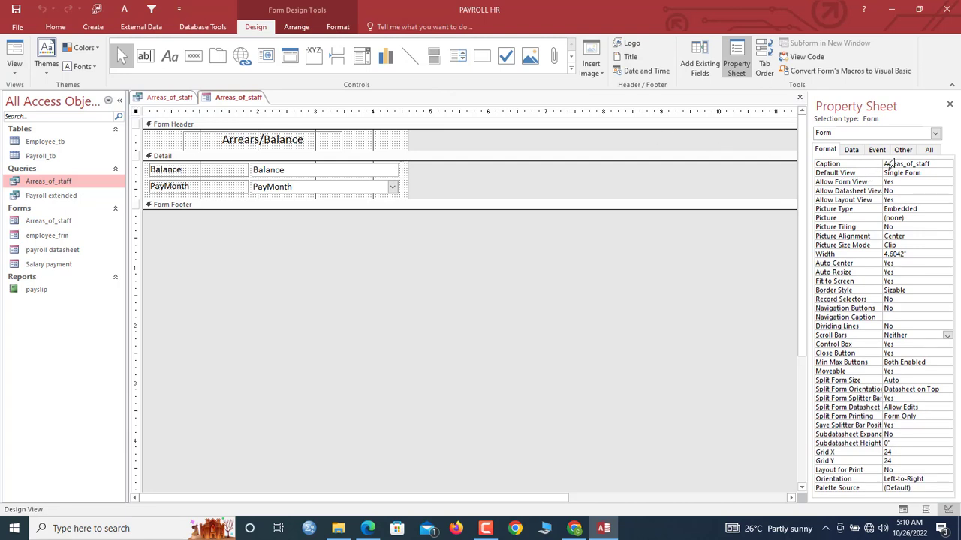
click(851, 151)
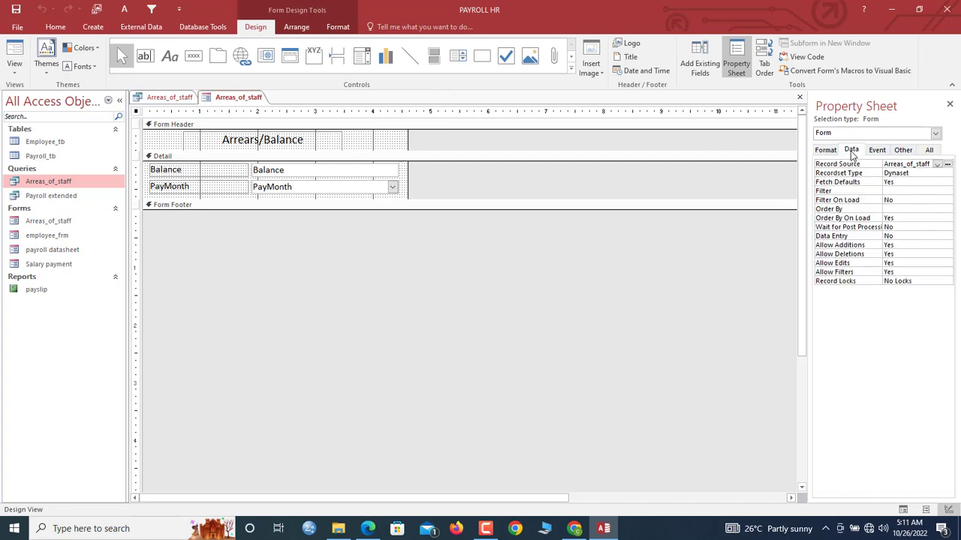
double_click(901, 244)
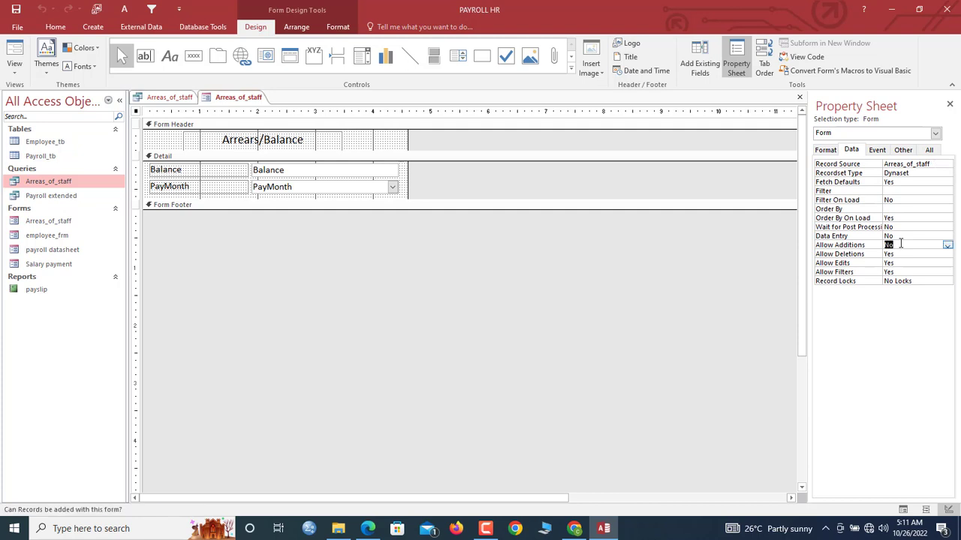
double_click(891, 255)
click(901, 264)
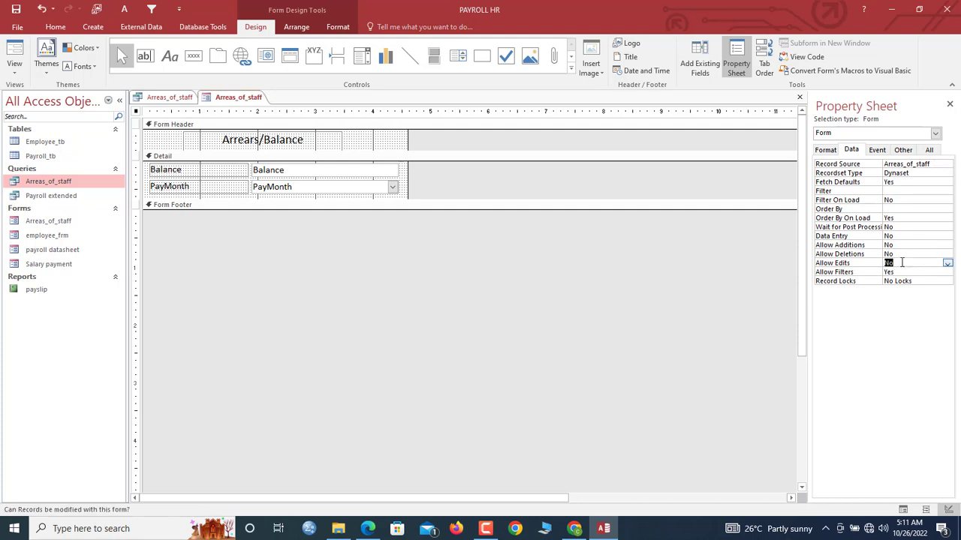
Narrow the Balance and PayMonth fields and reduce the form's width to about 3.9 inches.
click(225, 97)
click(393, 171)
shift+click(394, 186)
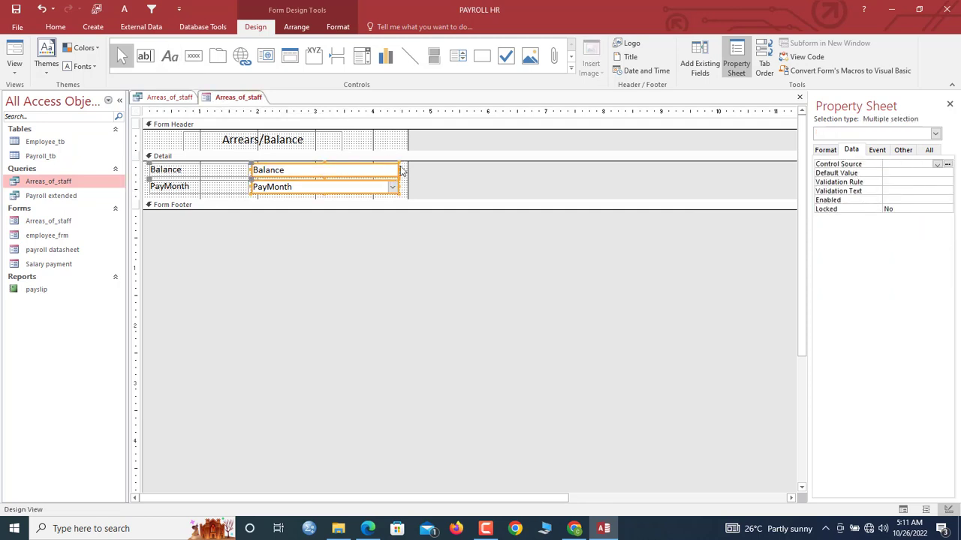
drag(398, 170, 362, 169)
drag(407, 144, 365, 173)
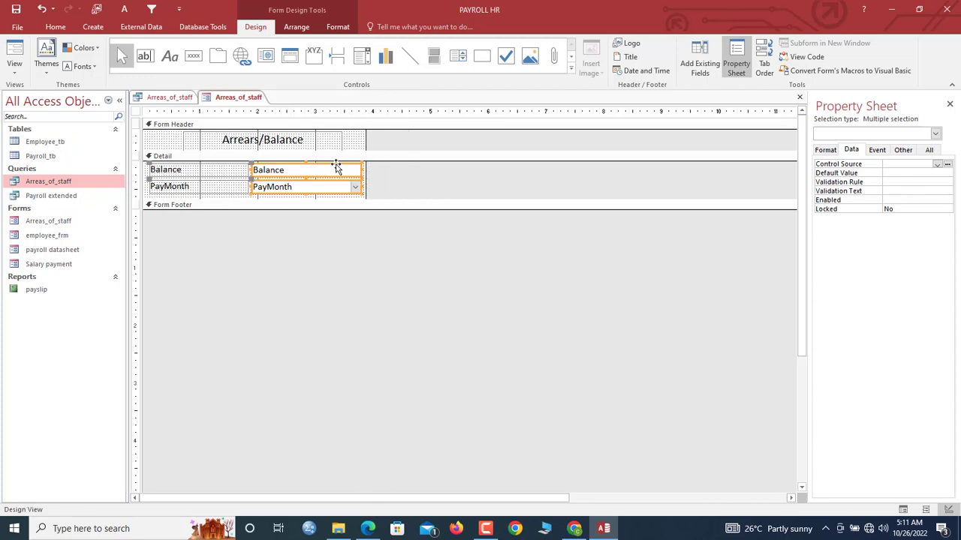
click(326, 132)
Save the Arreas_of_staff form, display it in Form View, and reposition the pop-up window over the open query datasheet.
right_click(248, 100)
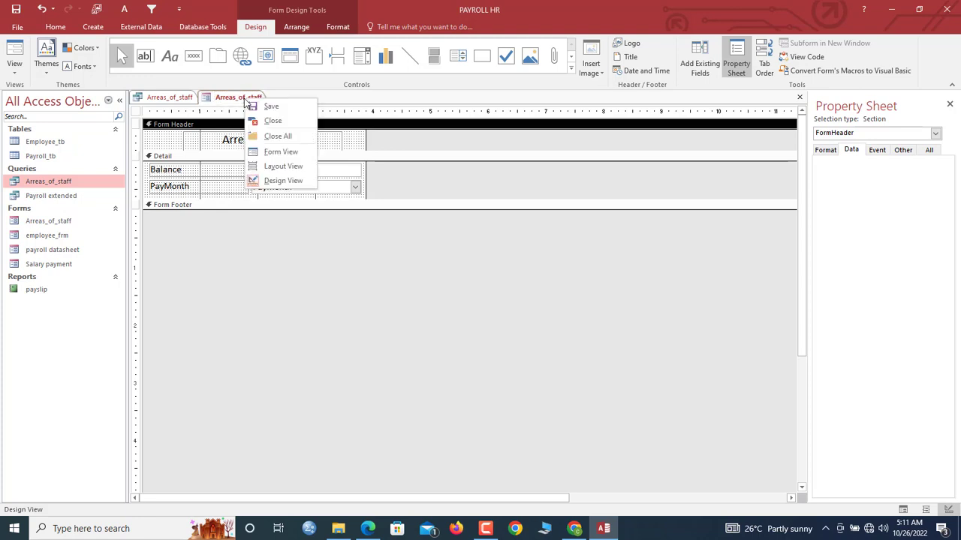
click(251, 103)
right_click(249, 102)
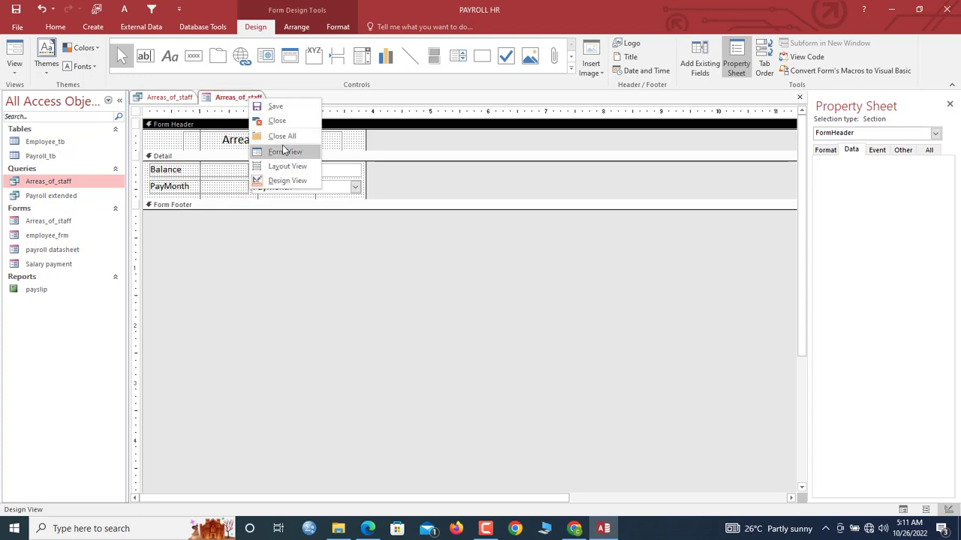
click(259, 150)
drag(242, 120, 436, 122)
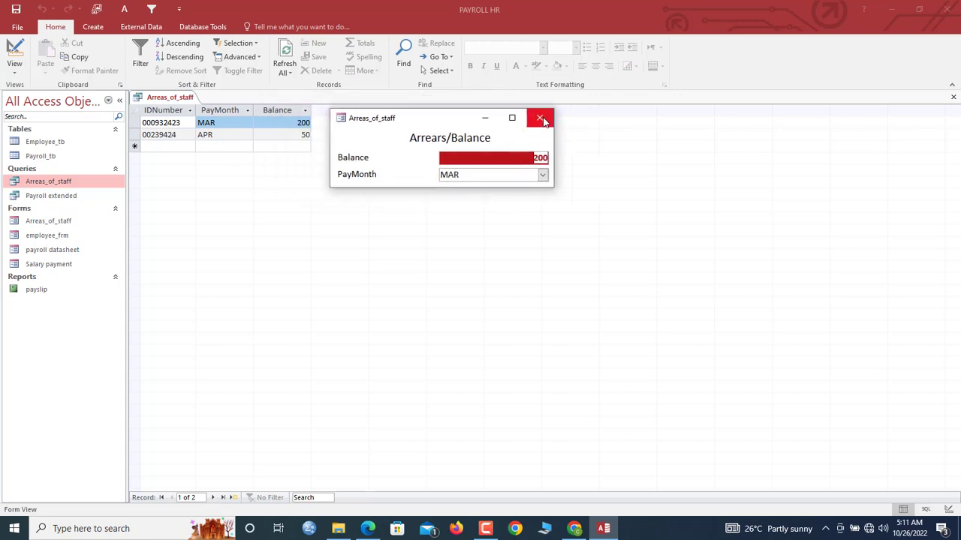
drag(381, 118, 291, 111)
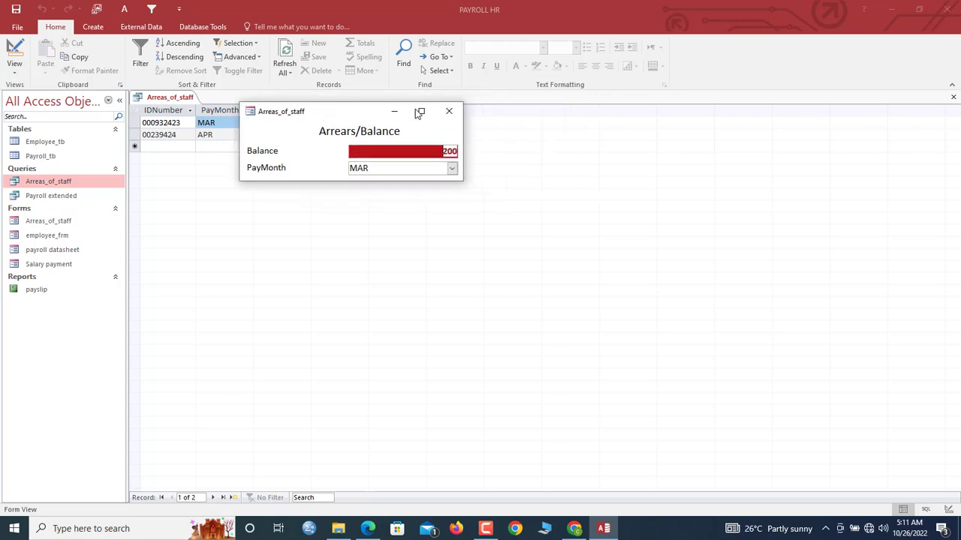
drag(352, 113, 350, 95)
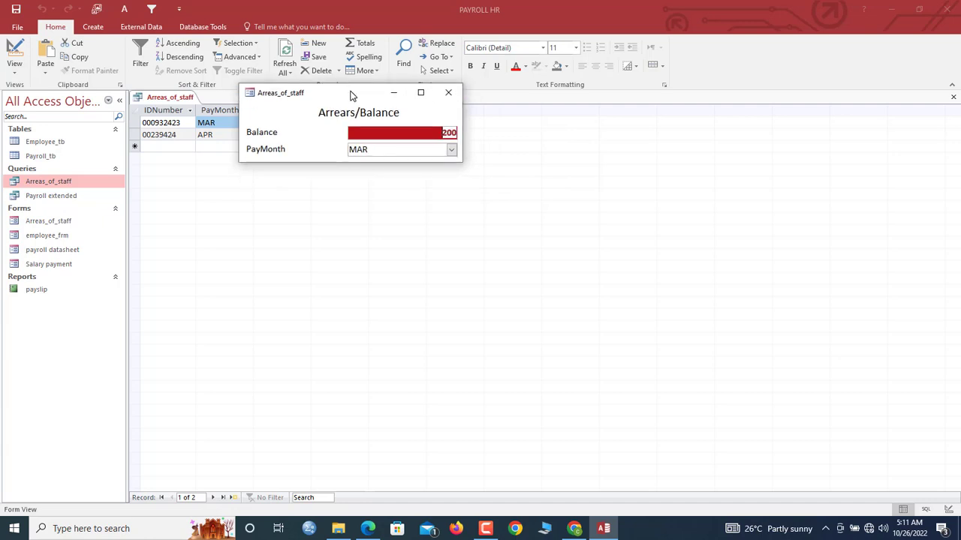
Close the pop-up form and the Arreas_of_staff query.
click(450, 96)
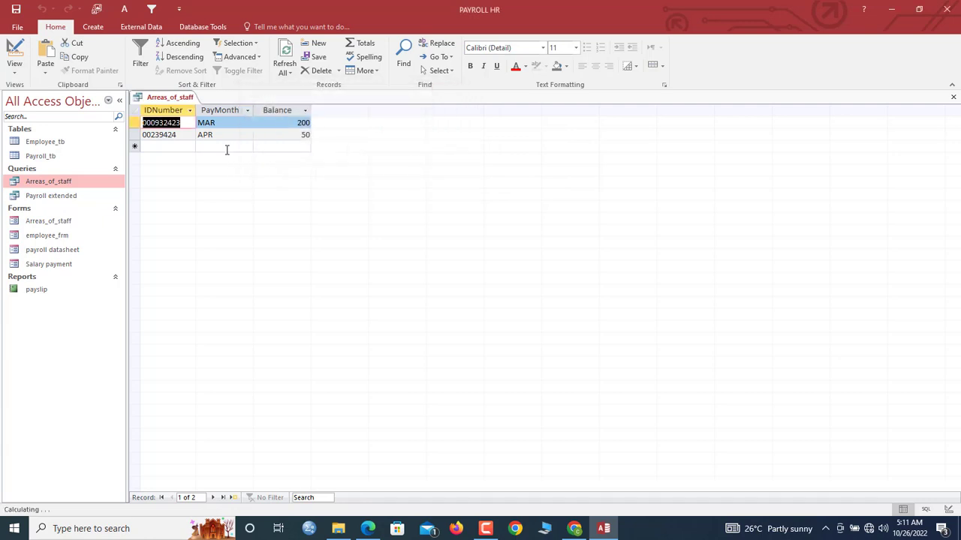
right_click(171, 97)
click(188, 120)
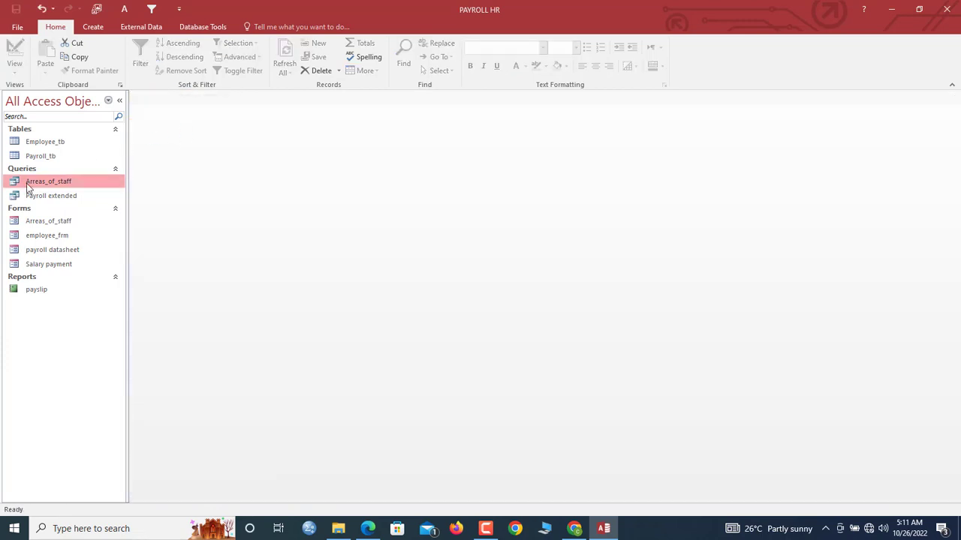
Add a field named PayArrears with the Yes/No data type to the Payroll_tb table in Design View.
click(57, 156)
right_click(57, 157)
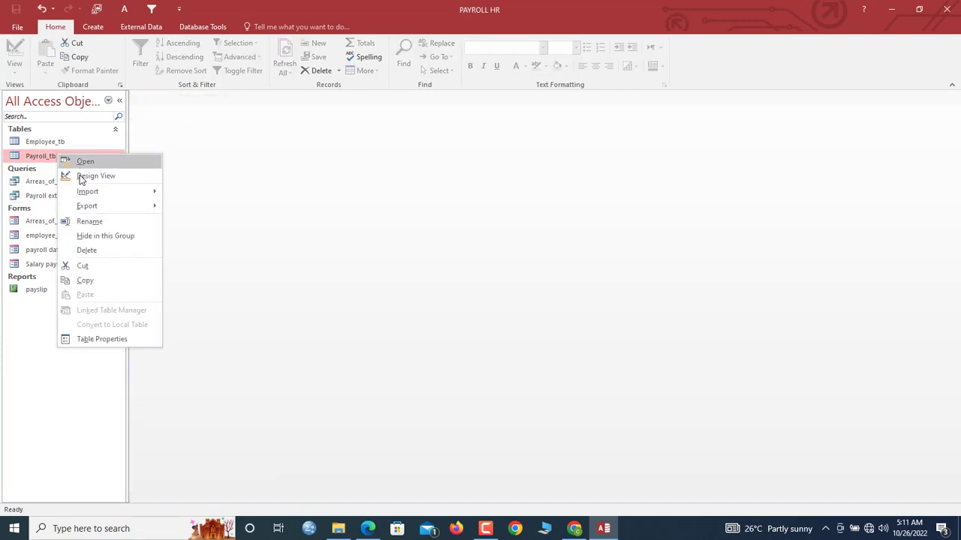
click(83, 174)
click(180, 280)
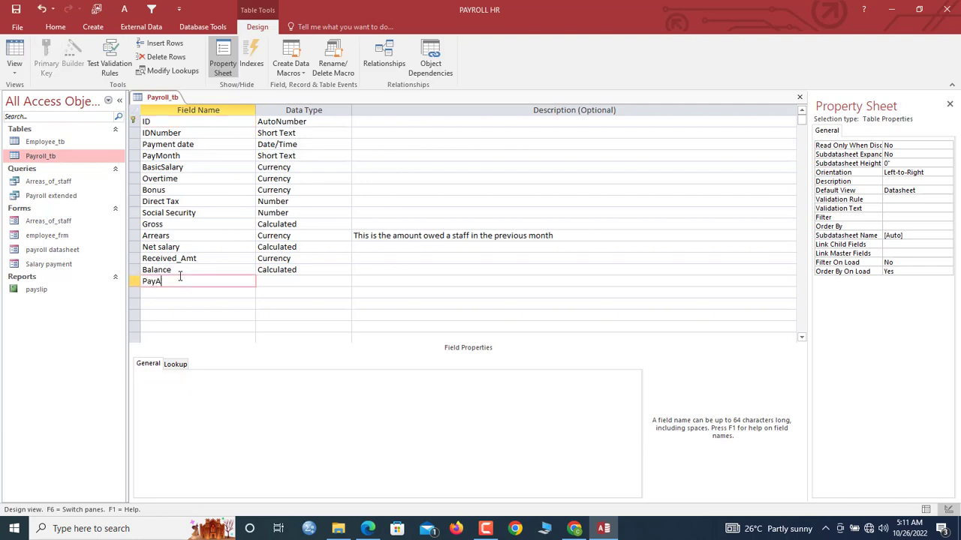
text(PayArrears)
key(Tab)
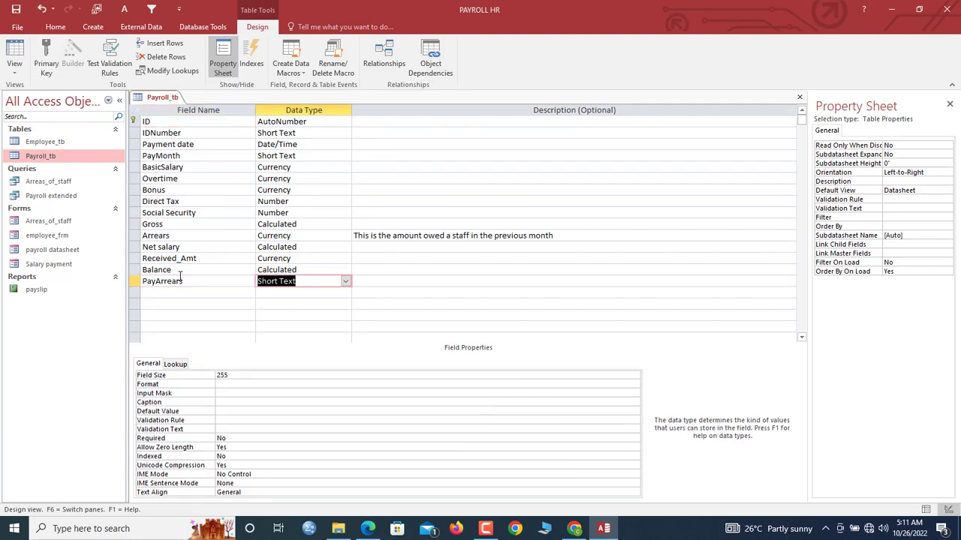
text(yes/No)
click(345, 281)
click(345, 282)
Save and close the Payroll_tb table design.
key(ctrl+s)
click(171, 100)
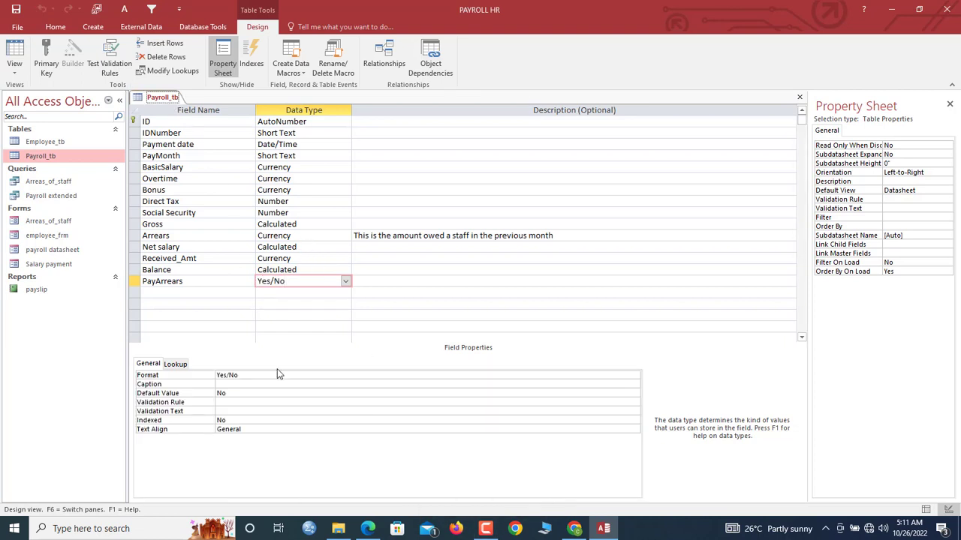
right_click(163, 102)
click(192, 118)
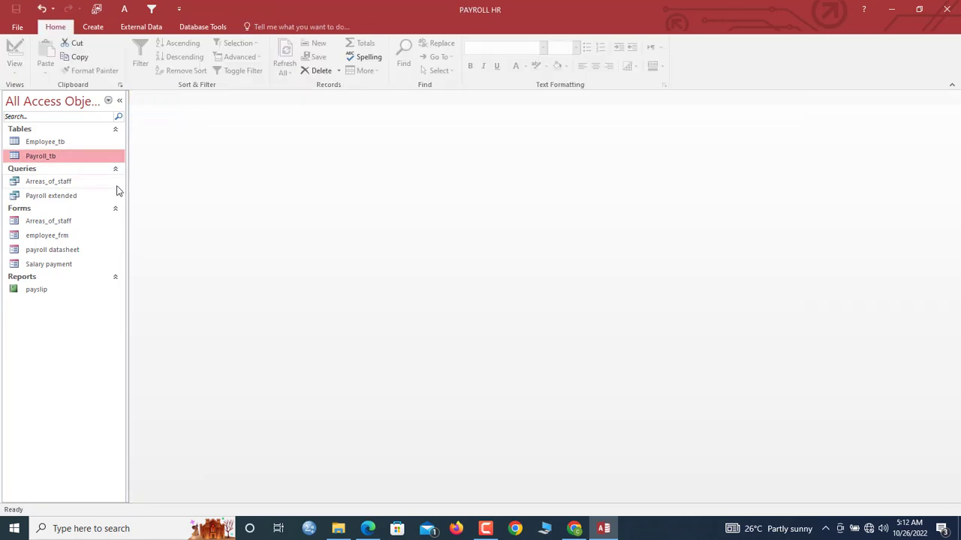
Add the PayArrears field to the Arreas_of_staff query in Design View with the criterion No.
click(75, 185)
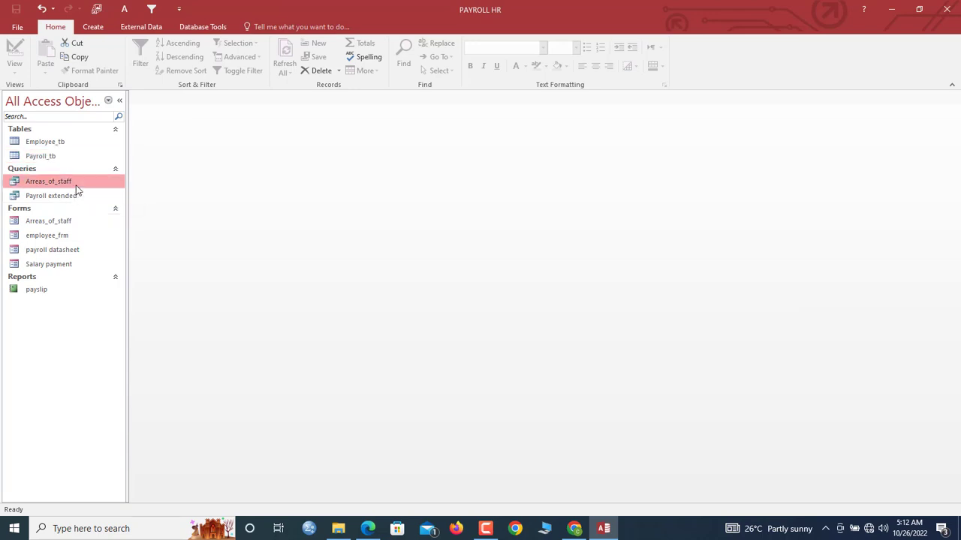
right_click(75, 186)
click(129, 208)
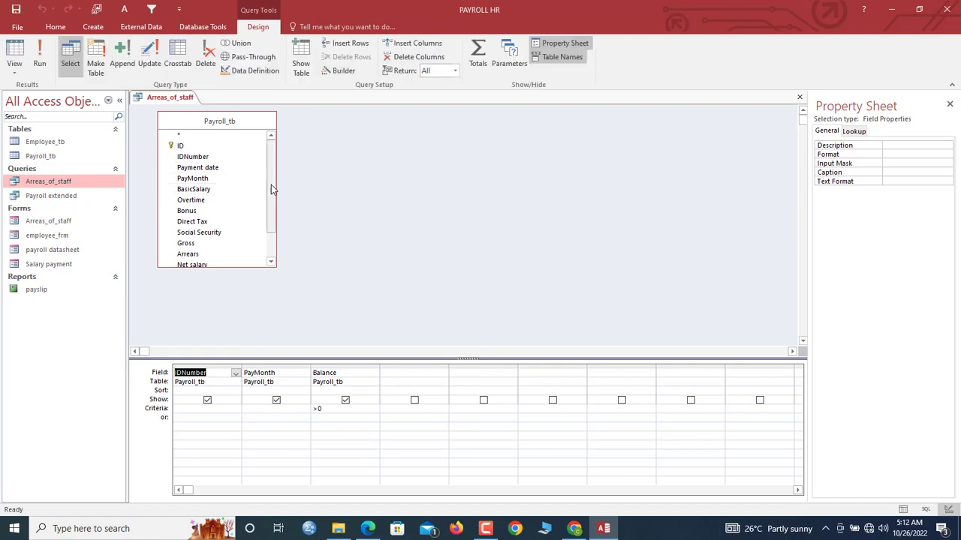
scroll(275, 187, down, 2)
double_click(192, 262)
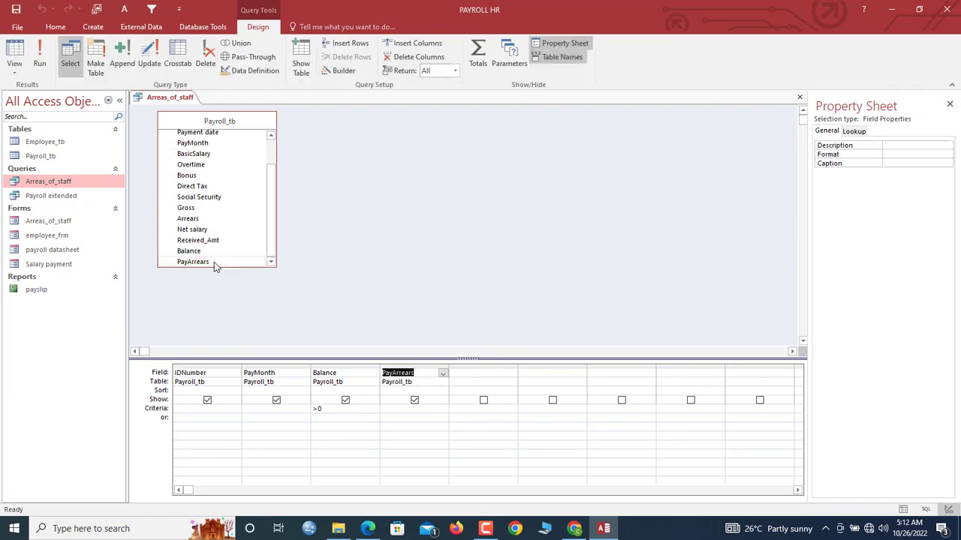
click(404, 409)
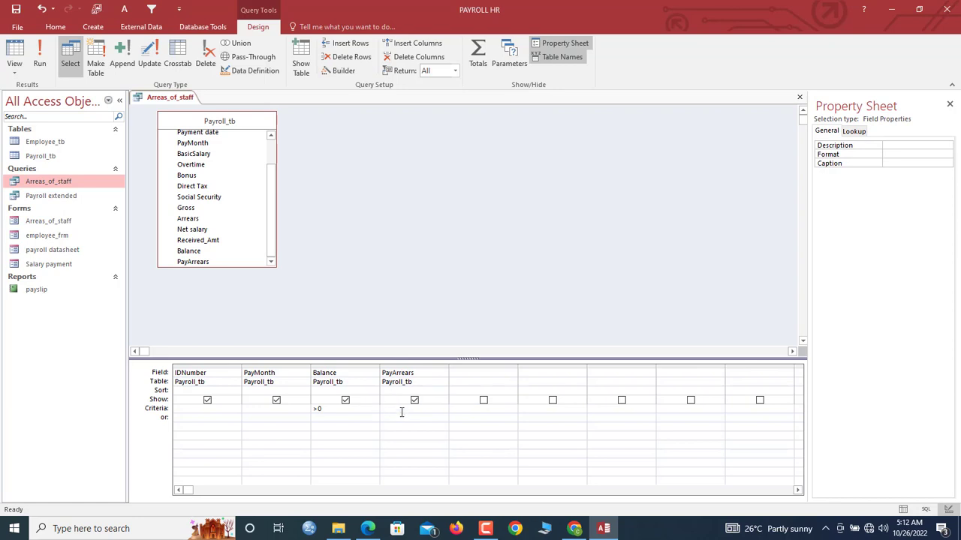
click(393, 406)
text(No)
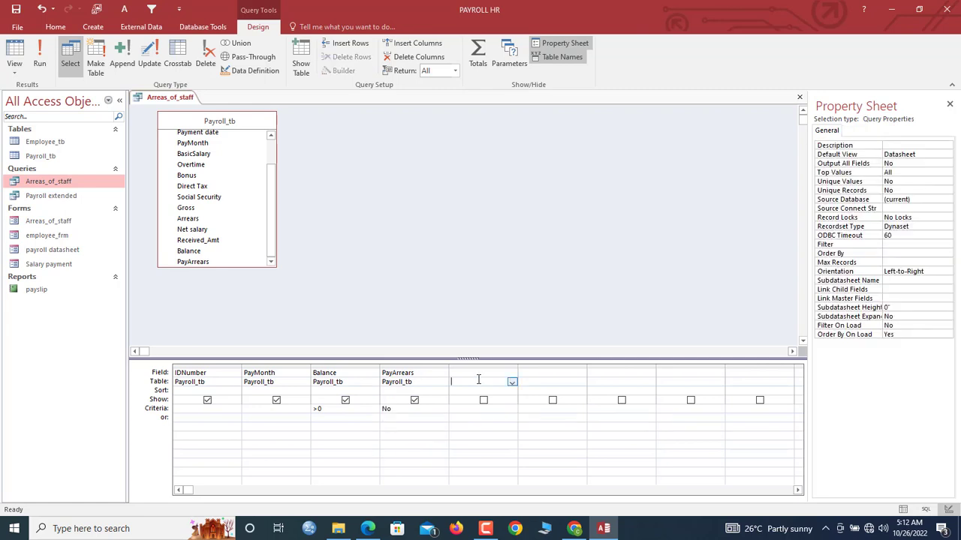
Run the query, tick PayArrears for the MAR record, and refresh the results.
click(42, 60)
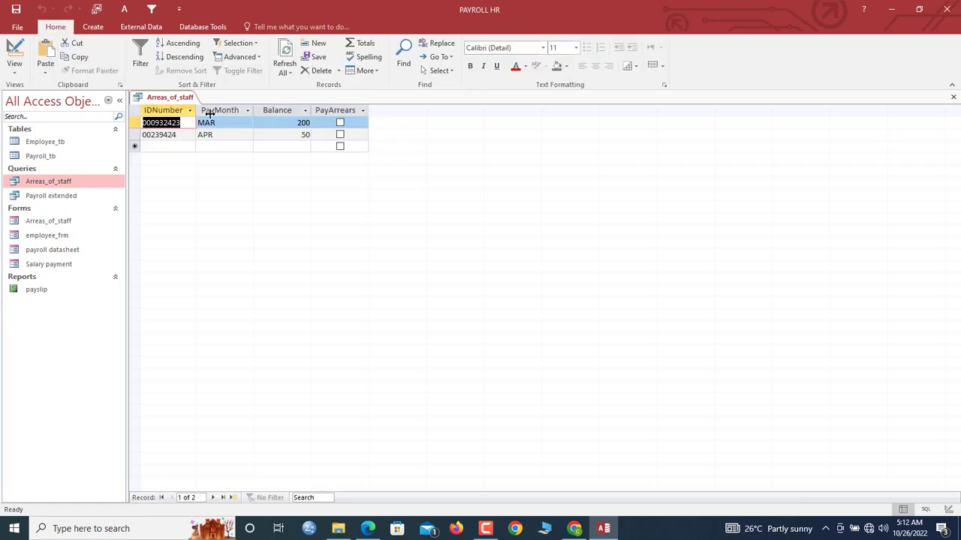
click(341, 123)
click(285, 63)
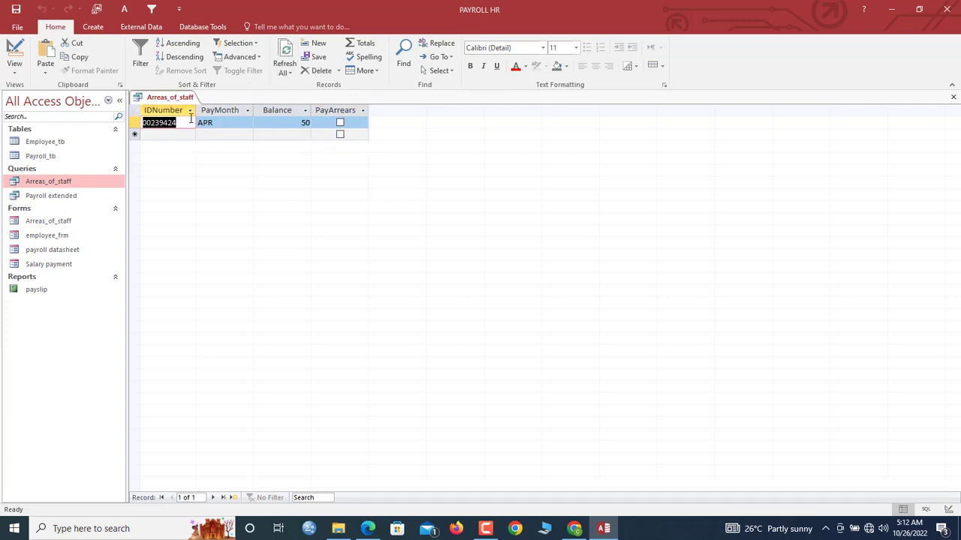
Save and close the Arreas_of_staff query.
right_click(179, 97)
click(196, 105)
right_click(190, 98)
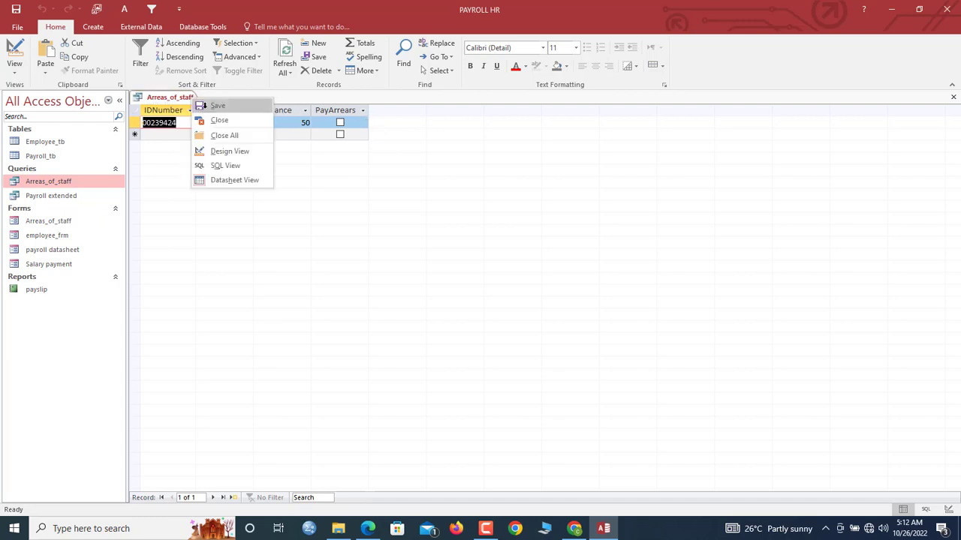
click(171, 104)
right_click(170, 99)
click(187, 121)
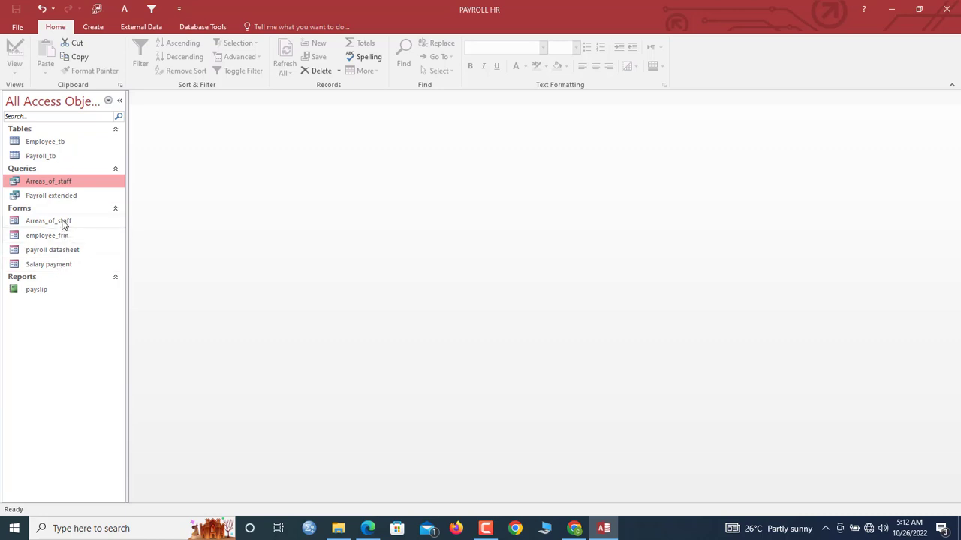
Open the Arreas_of_staff form in Design View, extend its Detail section, and place the PayArrears field below PayMonth.
click(63, 223)
right_click(63, 223)
click(101, 257)
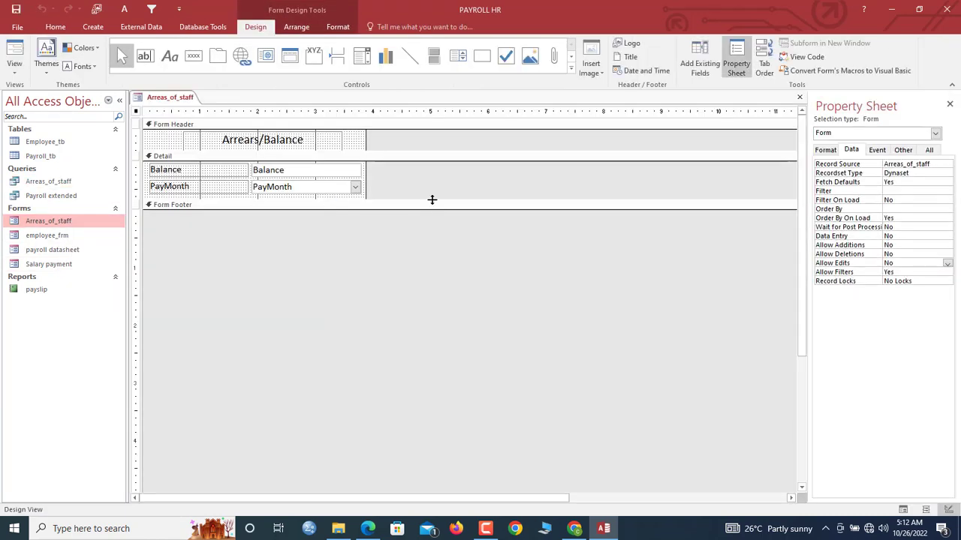
drag(432, 200, 431, 229)
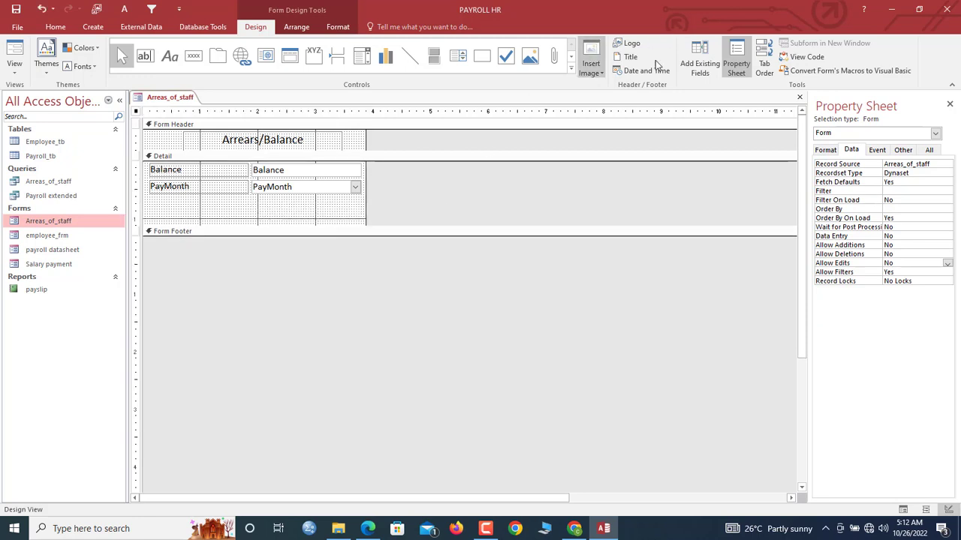
click(699, 60)
drag(851, 186, 304, 203)
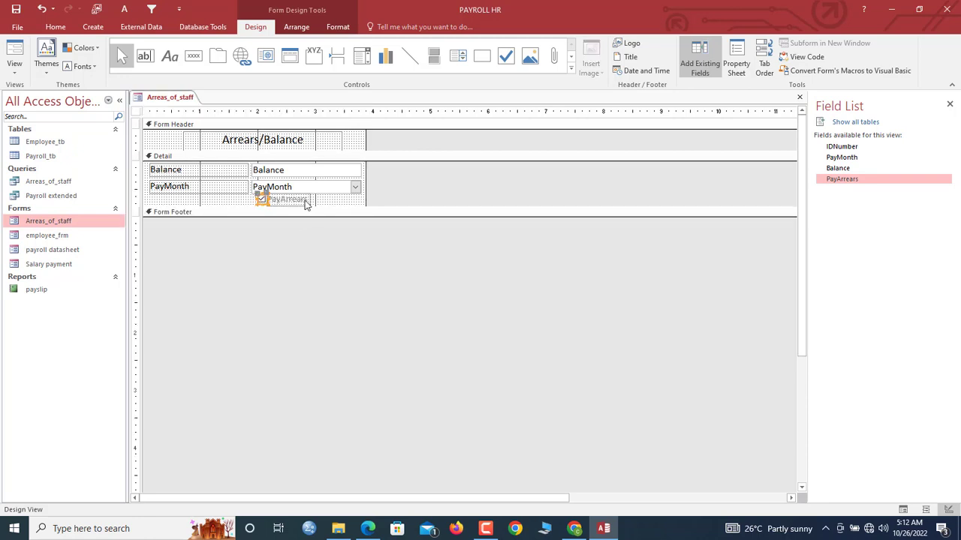
Copy the PayMonth field's formatting to the PayArrears check box label with Format Painter.
click(306, 187)
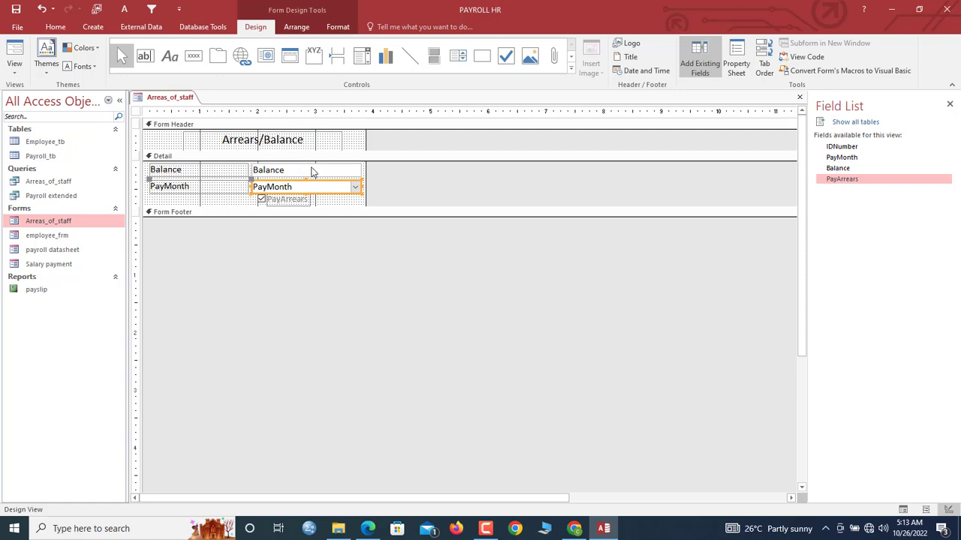
click(338, 26)
click(205, 49)
click(288, 201)
Change the PayArrears check box label to "Pay Arrears?".
click(290, 201)
double_click(290, 200)
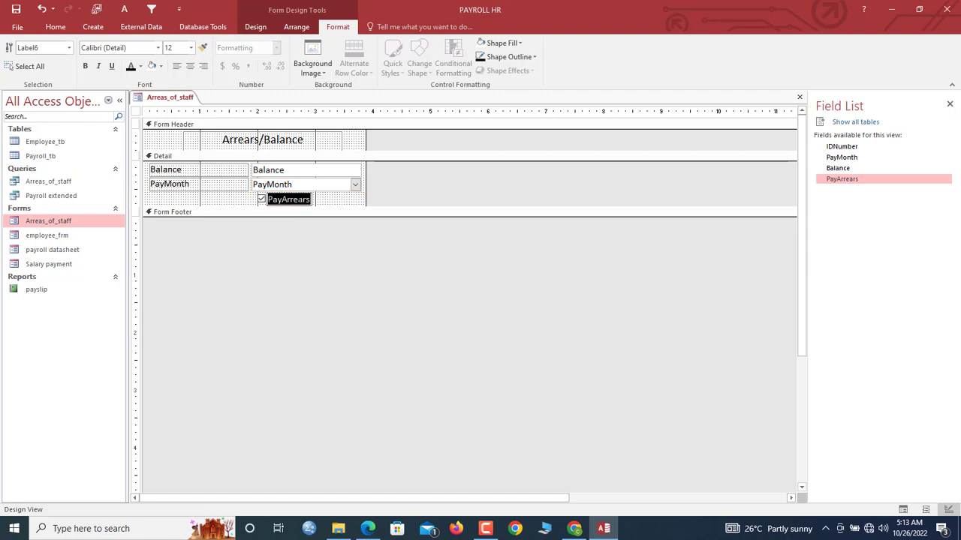
text(Pay A)
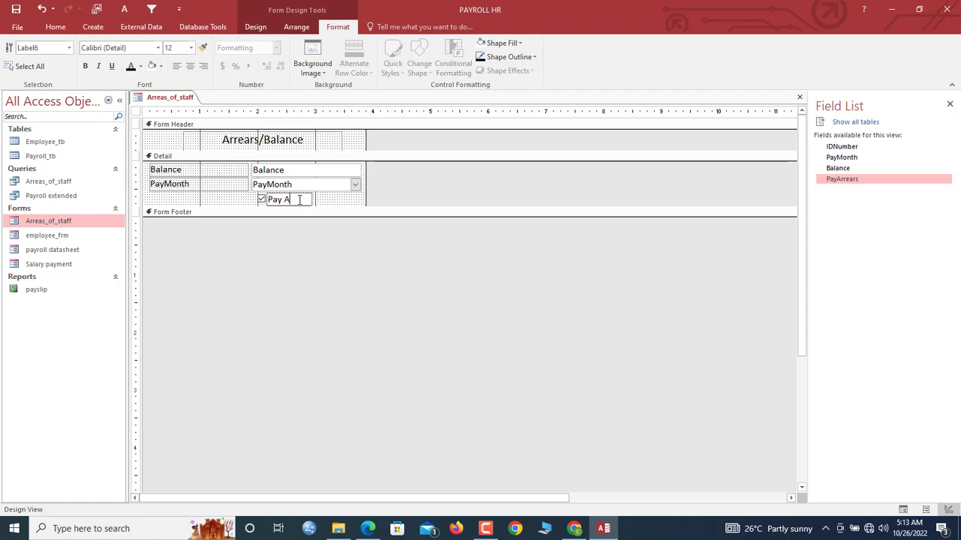
key(Return)
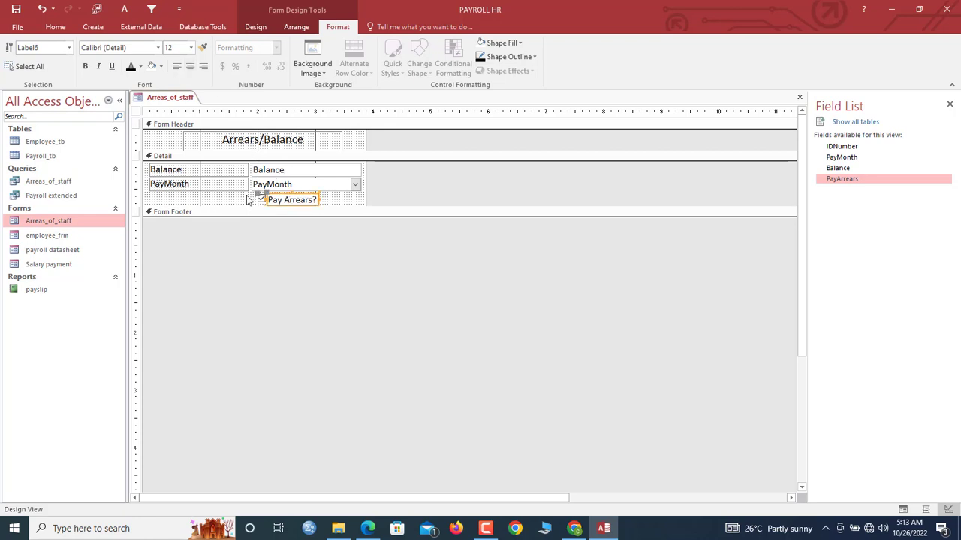
Save and close the Arreas_of_staff form.
double_click(137, 112)
right_click(169, 98)
key(Escape)
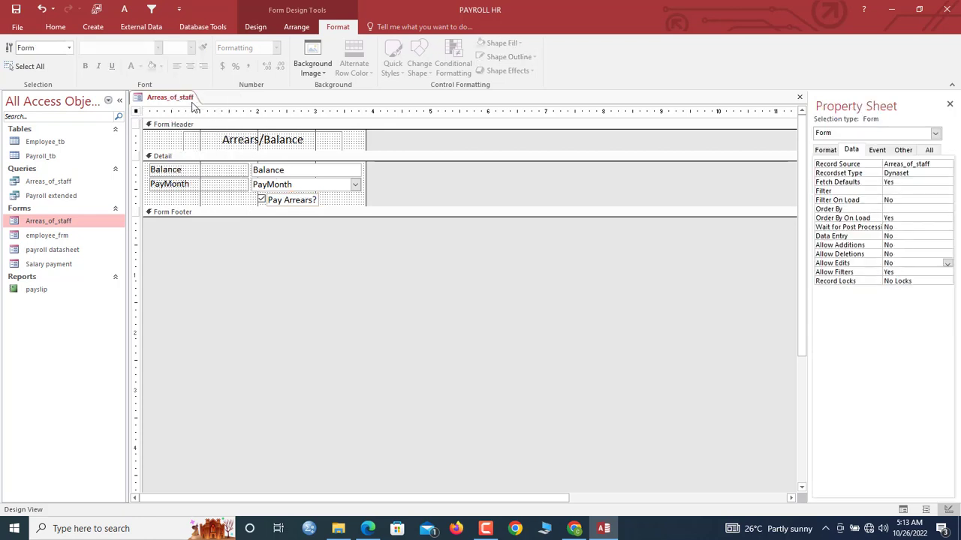
right_click(166, 102)
click(195, 137)
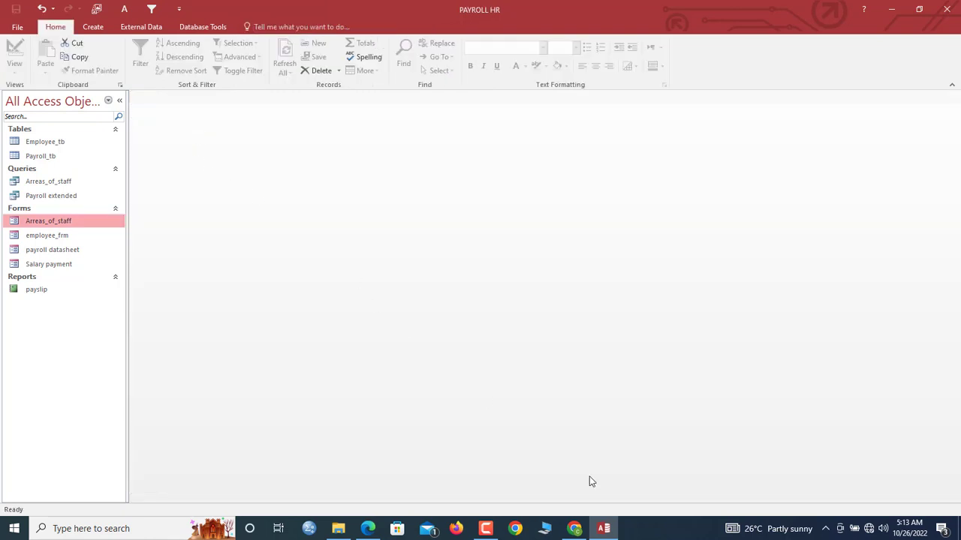
Open employee_frm in Design View and move the add, save and delete record buttons about 1.5 inches to the right.
mouse_move(484, 522)
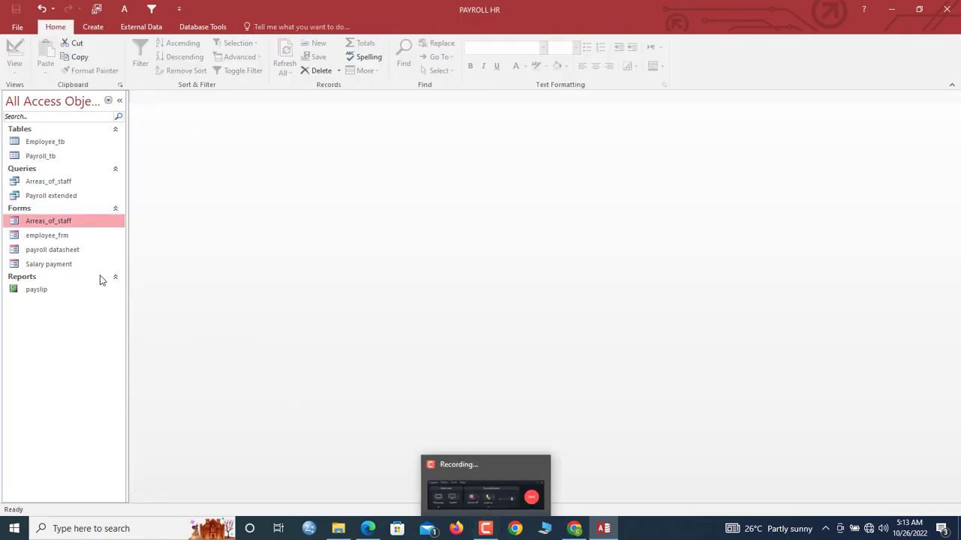
click(60, 237)
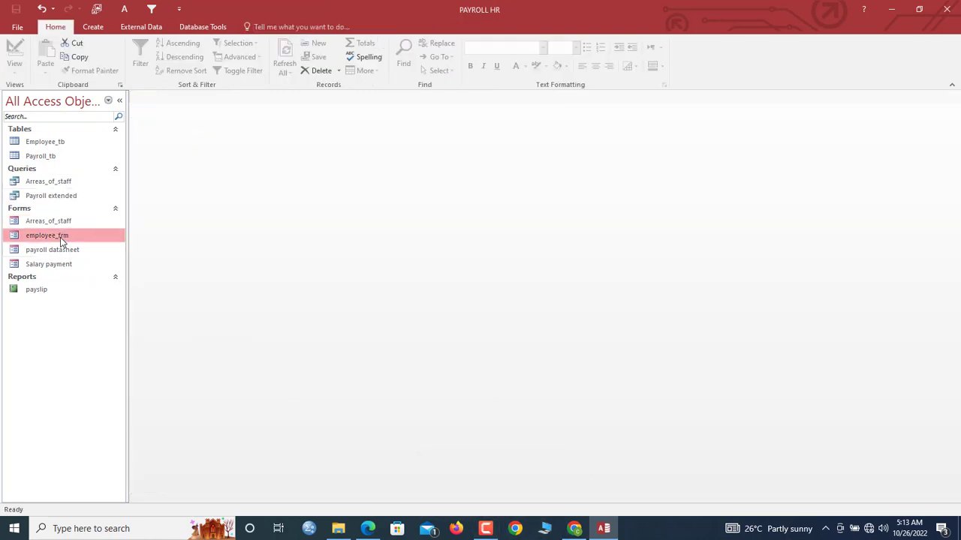
right_click(60, 237)
click(93, 273)
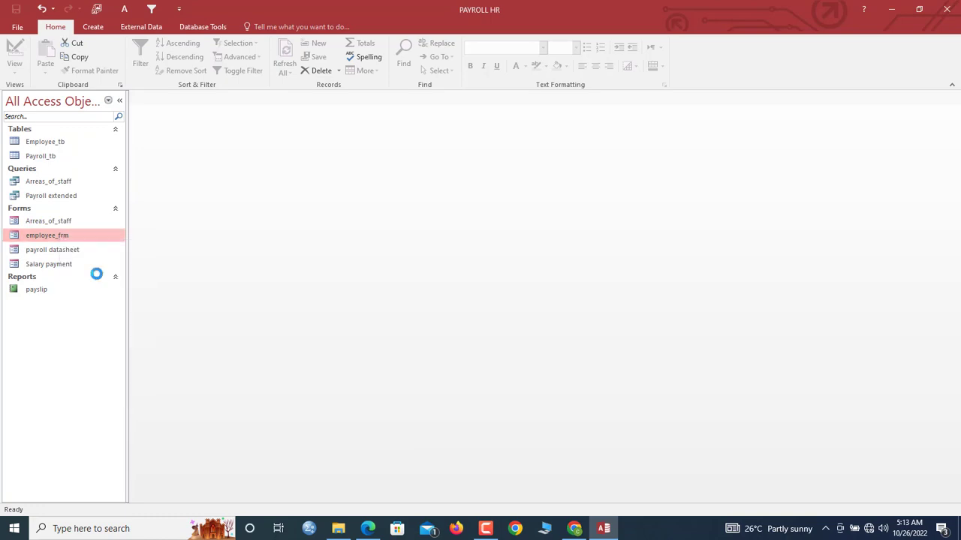
drag(380, 498, 517, 495)
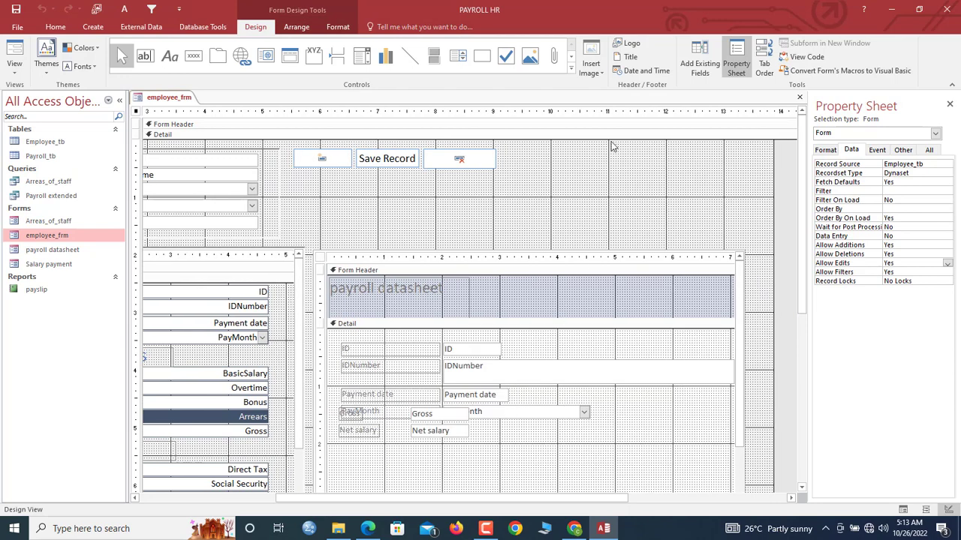
drag(556, 161, 405, 156)
click(328, 206)
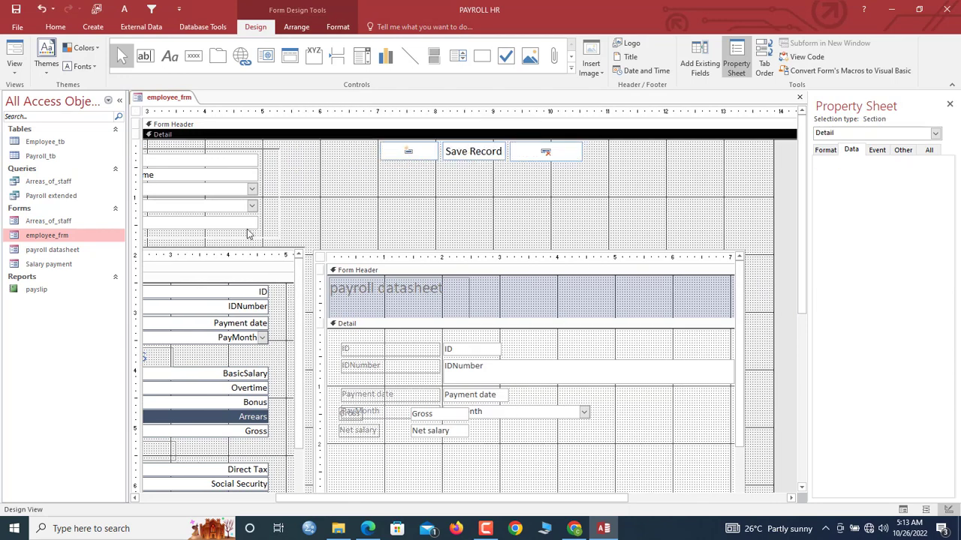
Embed the Arreas_of_staff form as a subform just below the record buttons, without its attached label.
click(41, 223)
drag(42, 226, 403, 187)
click(448, 182)
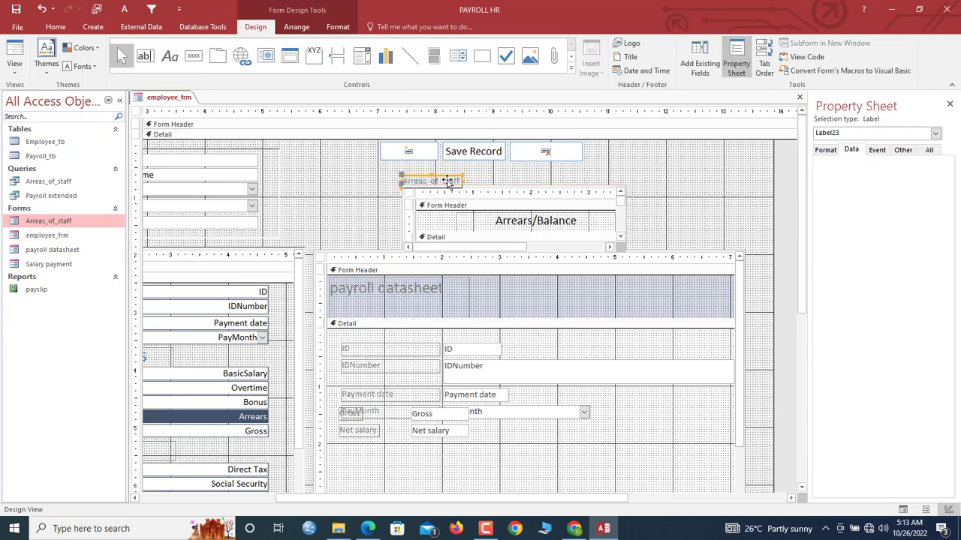
key(Delete)
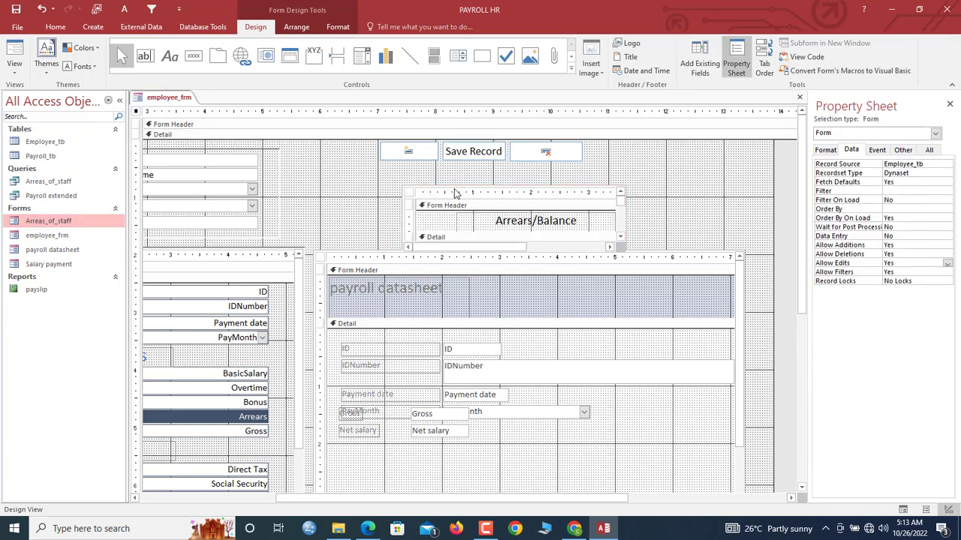
click(455, 195)
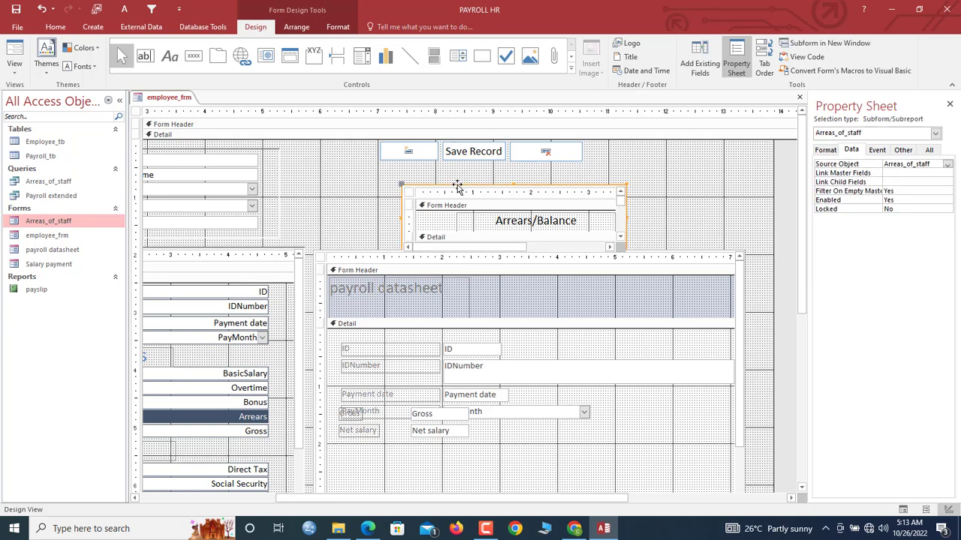
drag(456, 185, 429, 174)
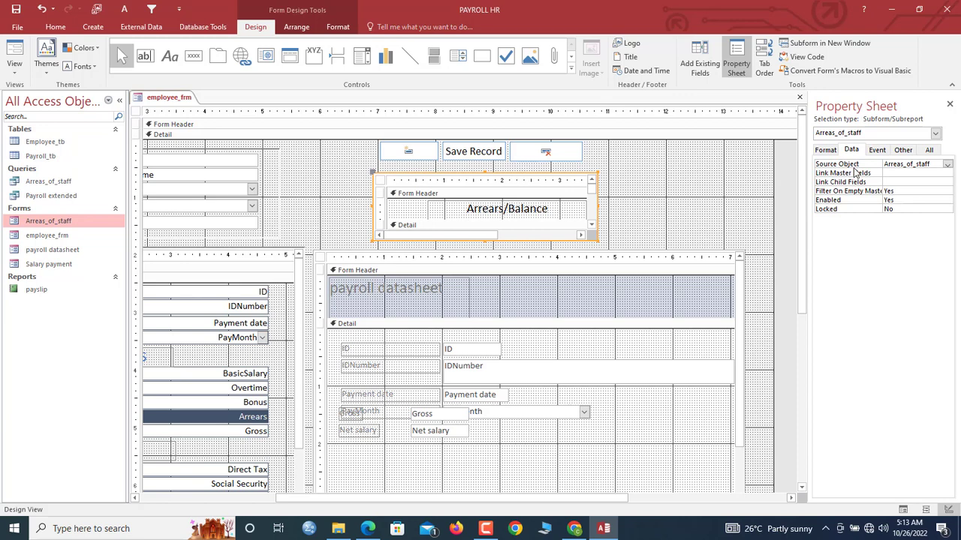
Link the Arreas_of_staff subform to the main form using master field ID number and child field IDNumber.
drag(648, 189, 442, 268)
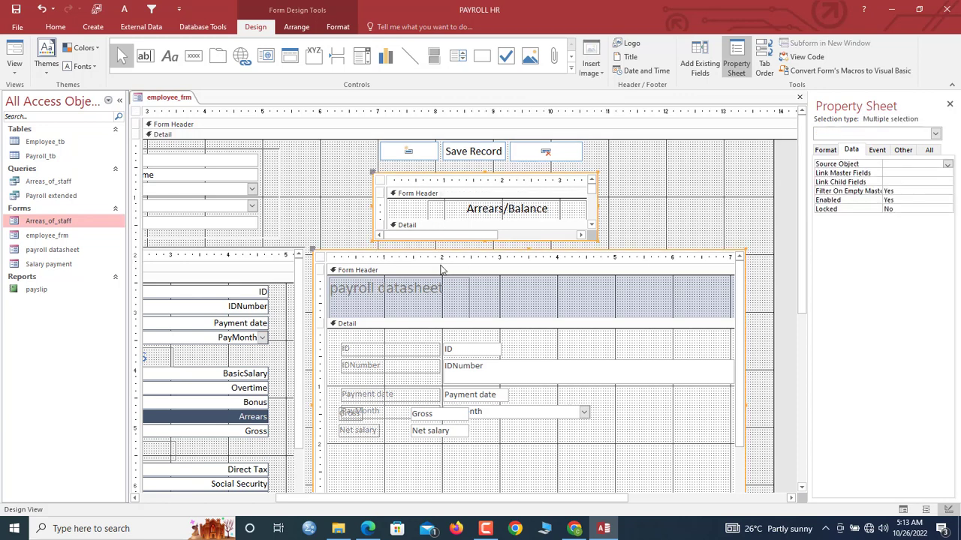
drag(629, 187, 534, 222)
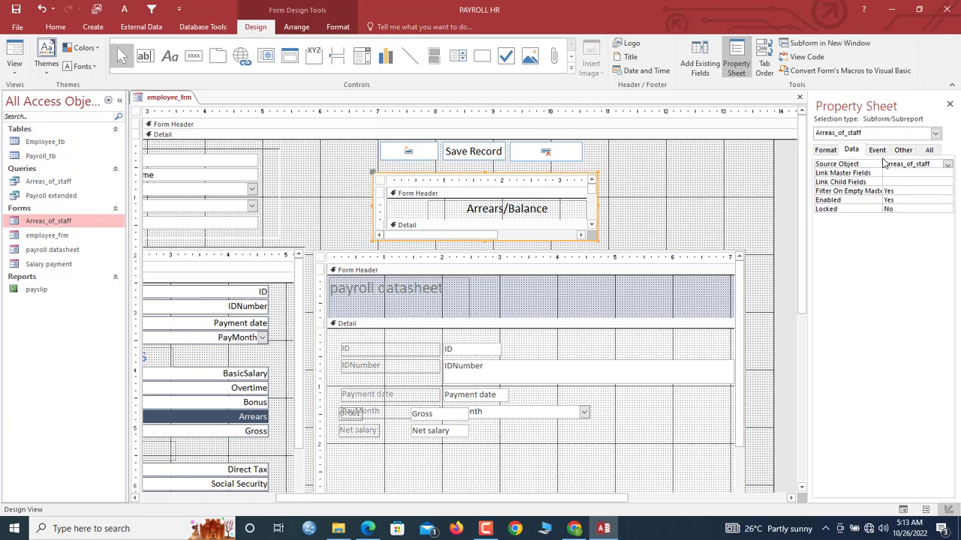
click(908, 172)
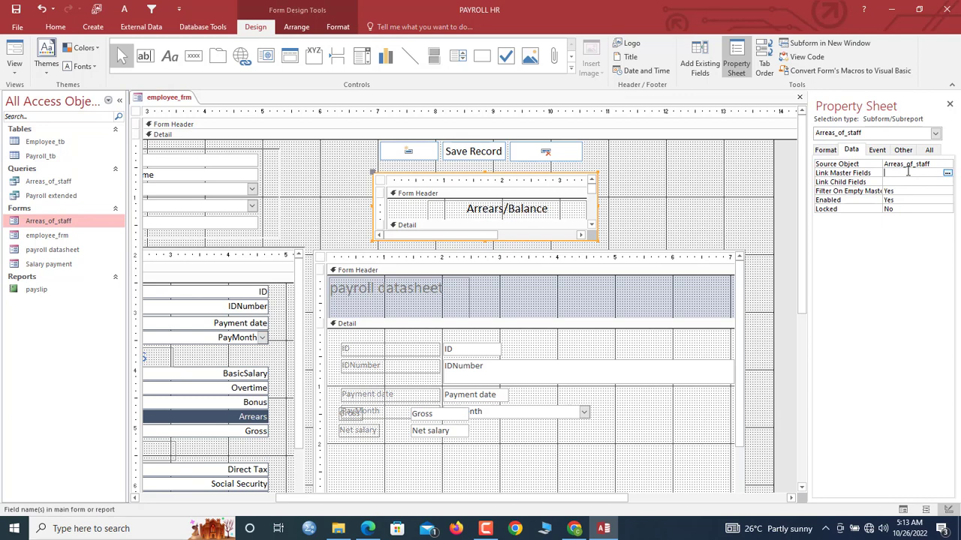
click(947, 173)
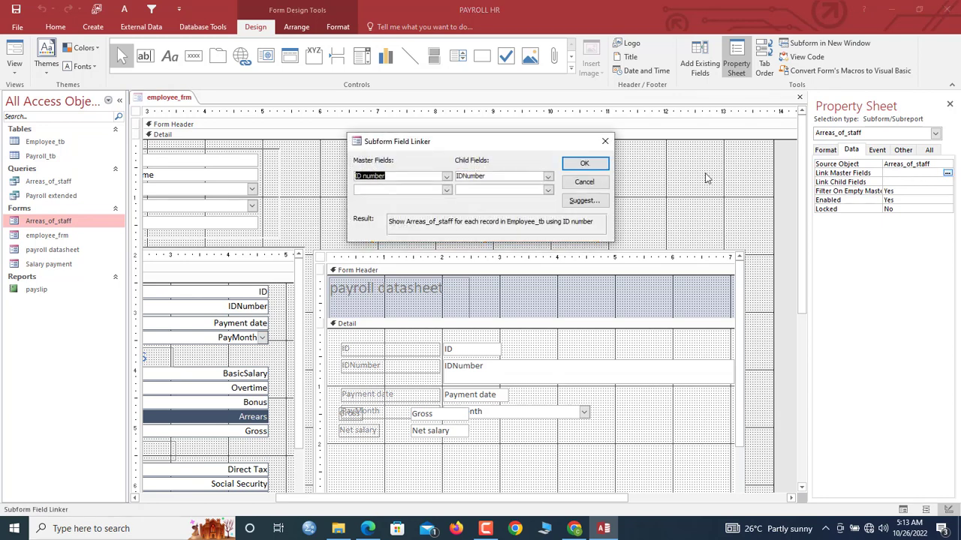
click(586, 166)
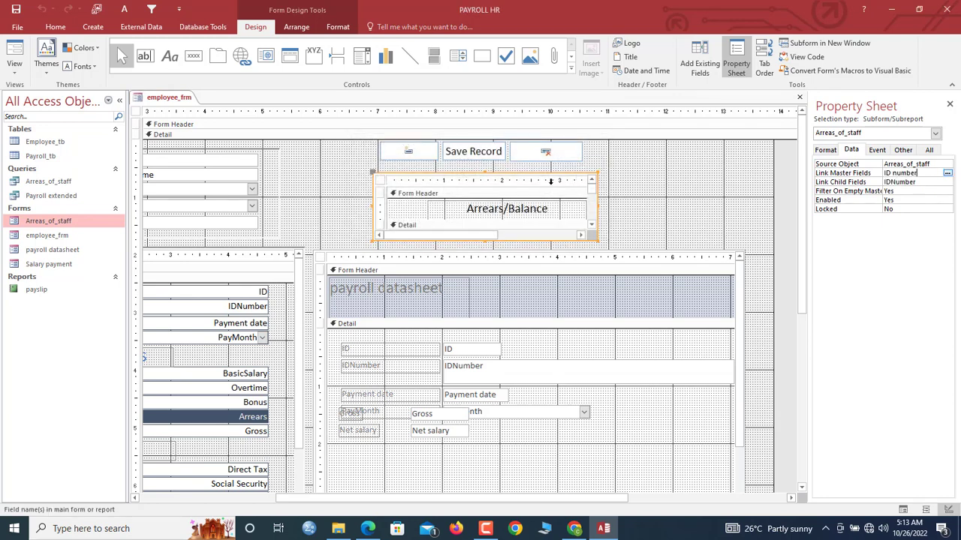
Apply a different special effect to the Arreas_of_staff subform's border and nudge it slightly upward.
right_click(396, 174)
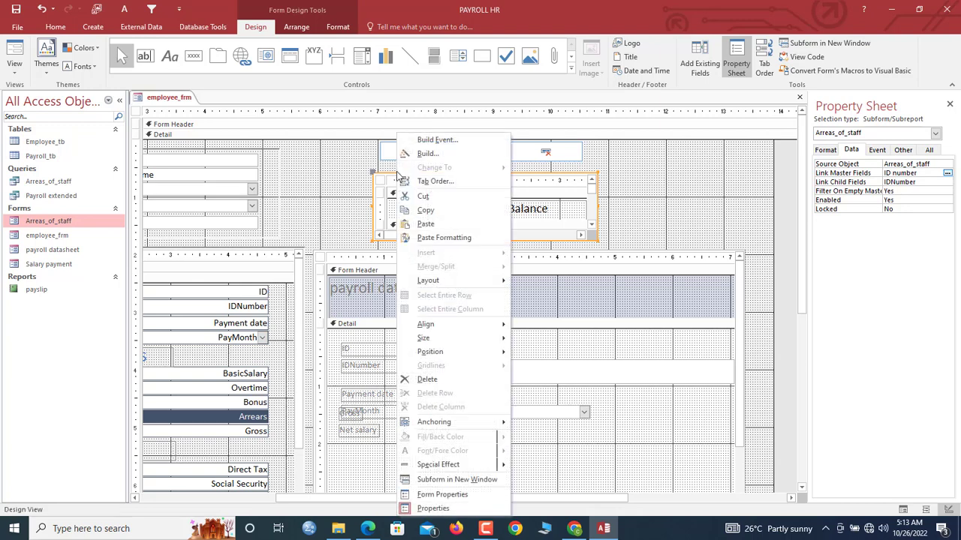
mouse_move(495, 465)
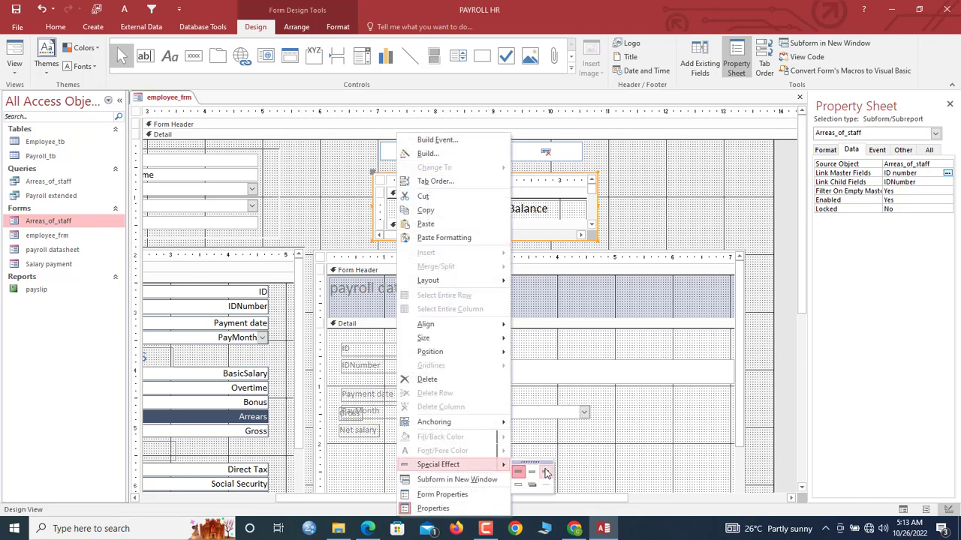
click(533, 472)
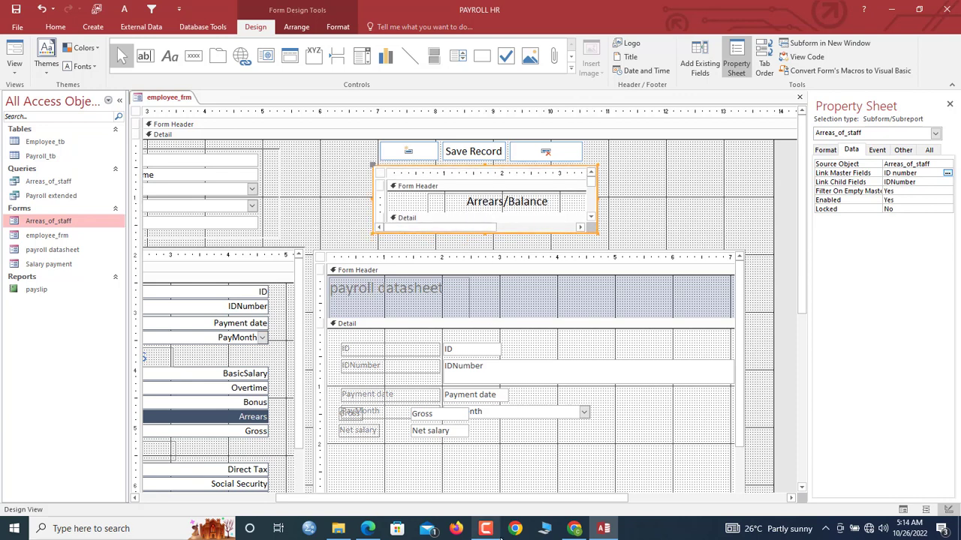
Show employee_frm in Form View and browse to the fourth employee record to check the Arrears/Balance subform.
right_click(165, 101)
click(199, 153)
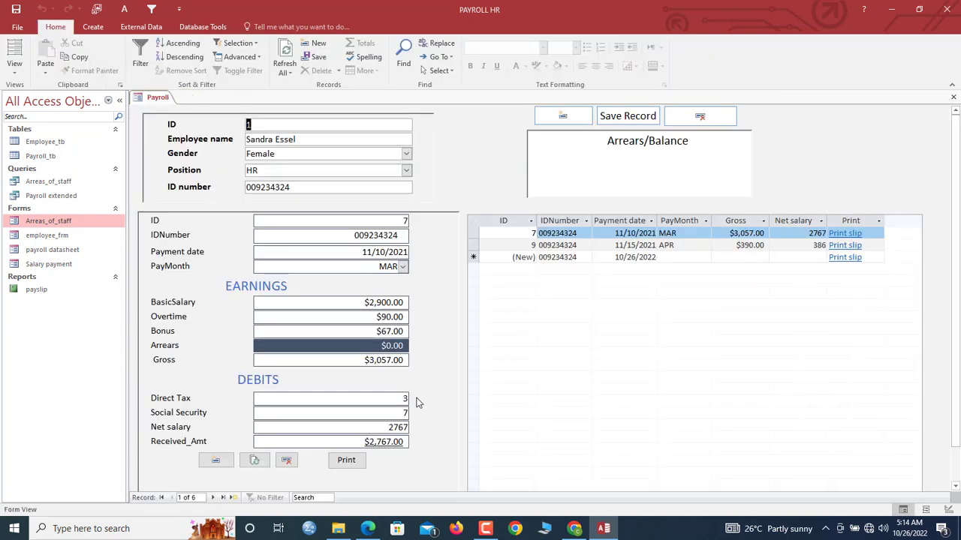
click(213, 497)
click(214, 498)
click(214, 497)
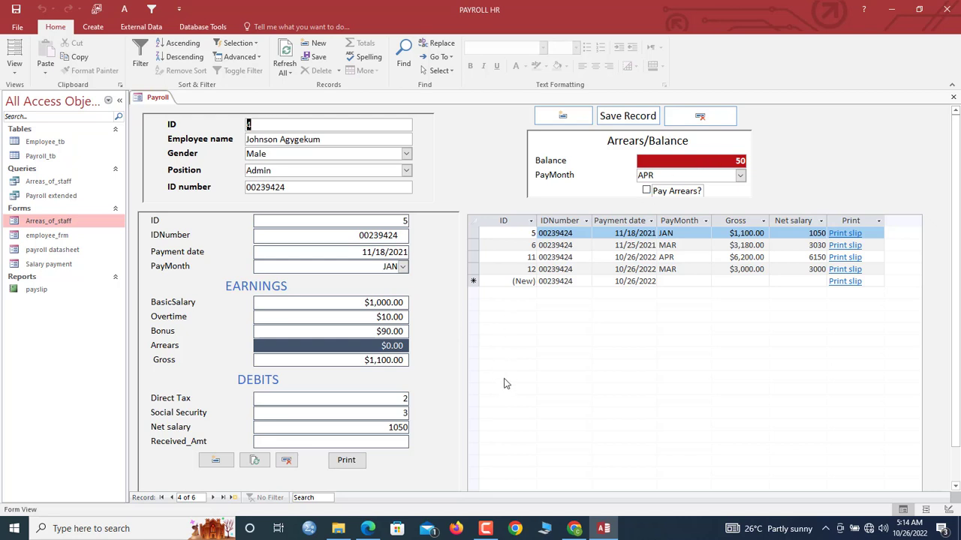
Add a new salary payment for this employee with PayMonth MAY and a BasicSalary of $3,200.
click(216, 461)
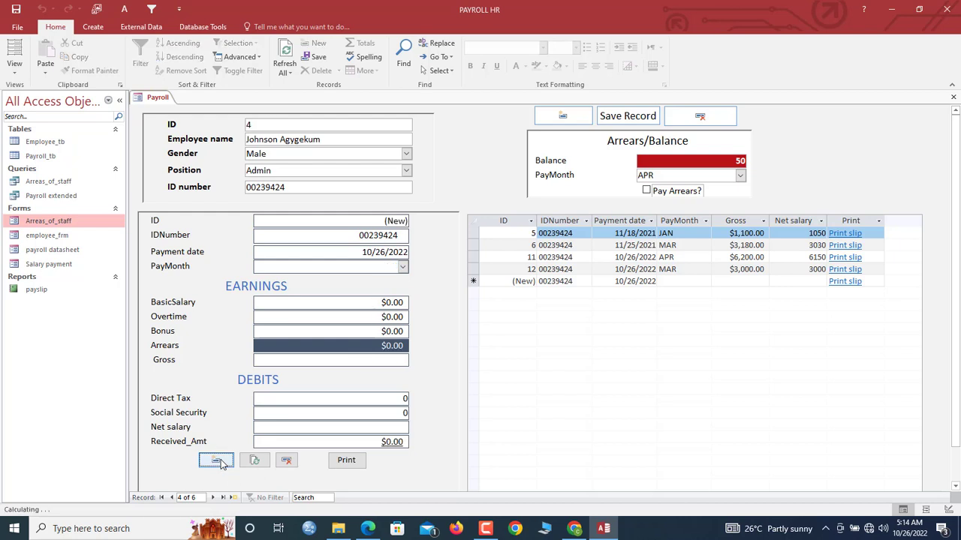
click(403, 267)
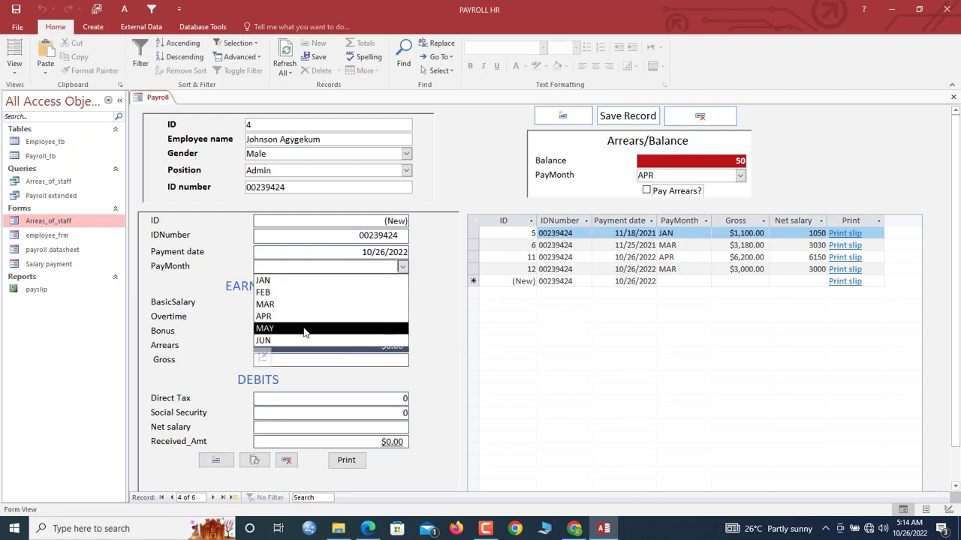
click(304, 329)
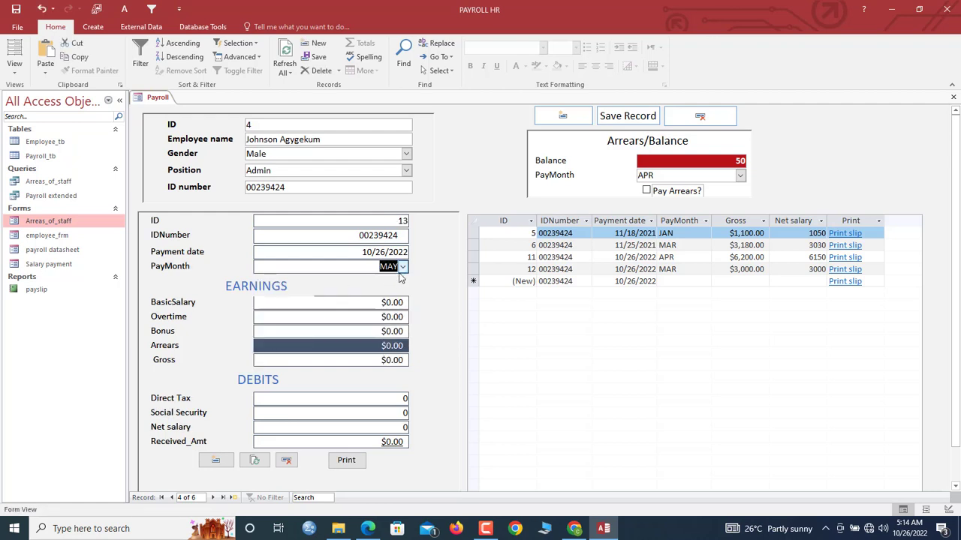
key(Tab)
text(32)
key(Tab)
key(Tab)
key(Tab)
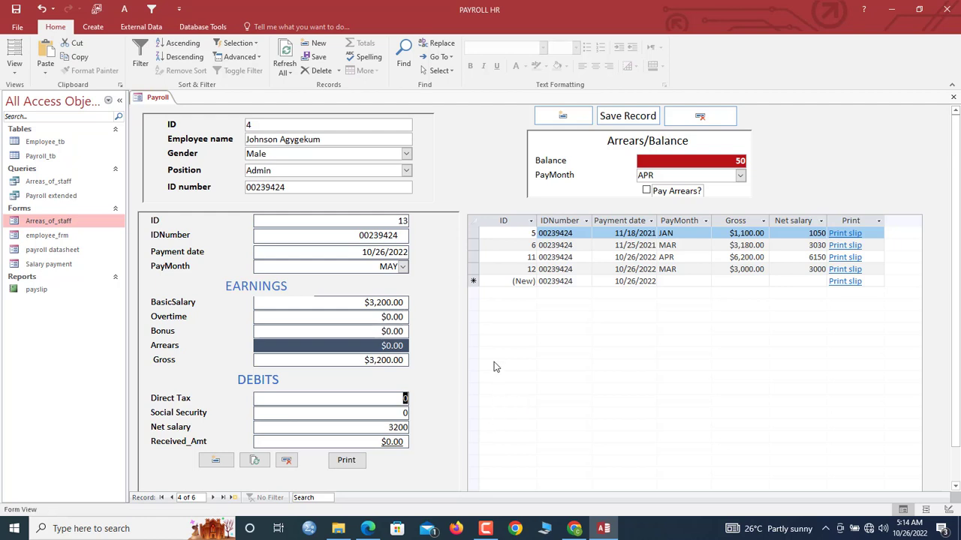
Set the May payment's Bonus to $100 and its Arrears to $50.
drag(373, 330, 453, 329)
text(1)
key(Tab)
drag(374, 345, 432, 345)
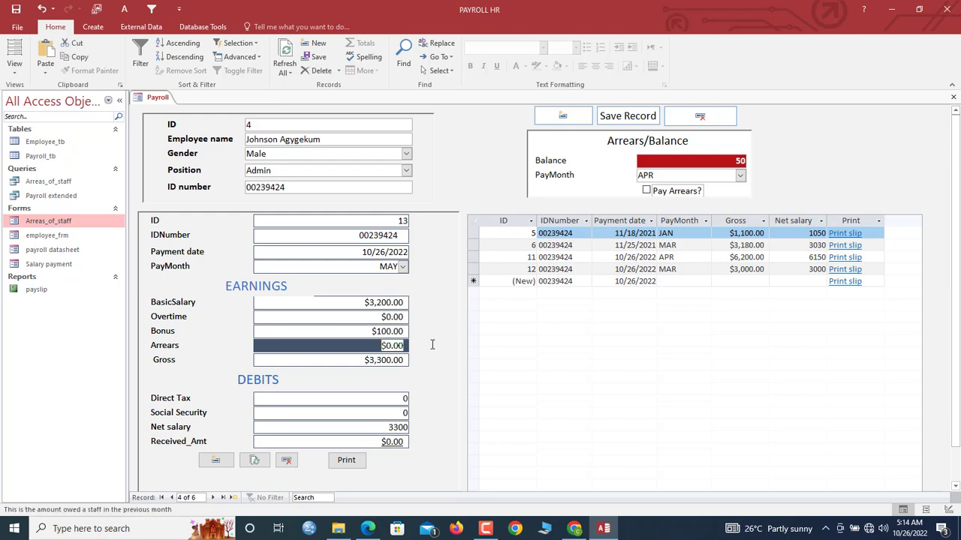
text(50)
key(Tab)
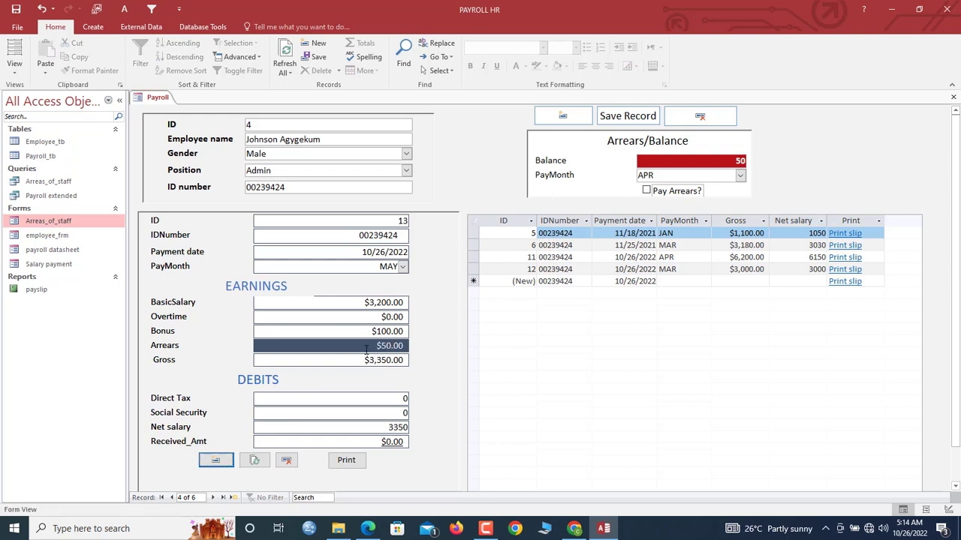
Try to tick Pay Arrears? for the April balance, and delete the new May payment record.
click(647, 192)
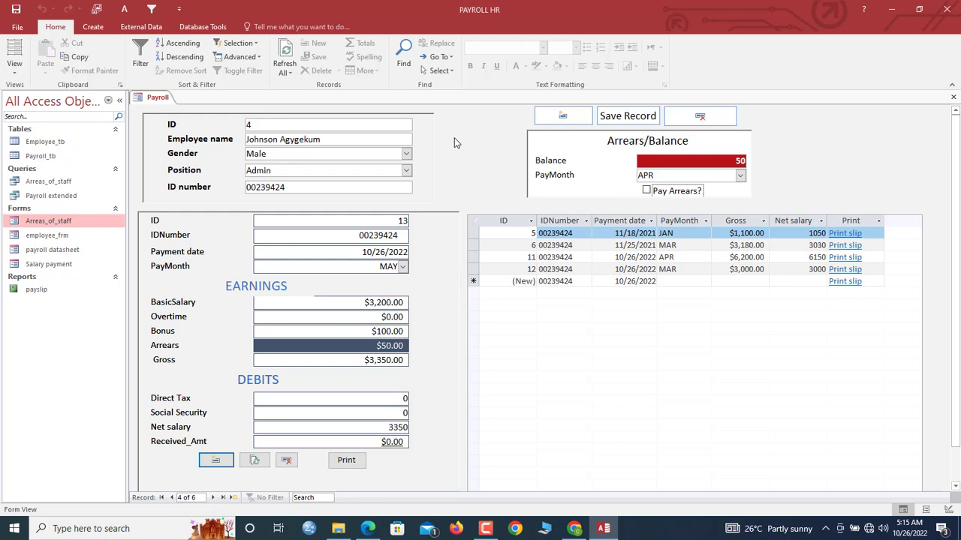
click(287, 462)
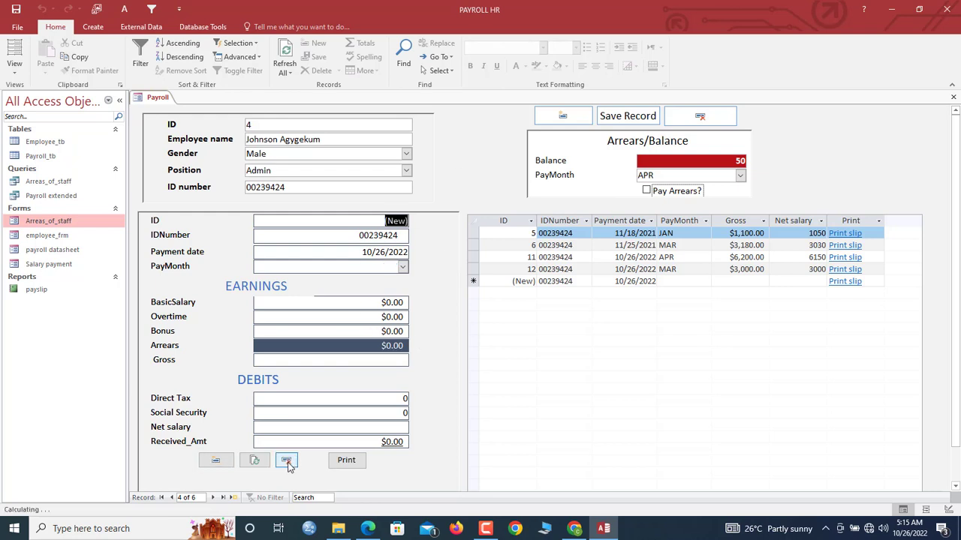
click(462, 304)
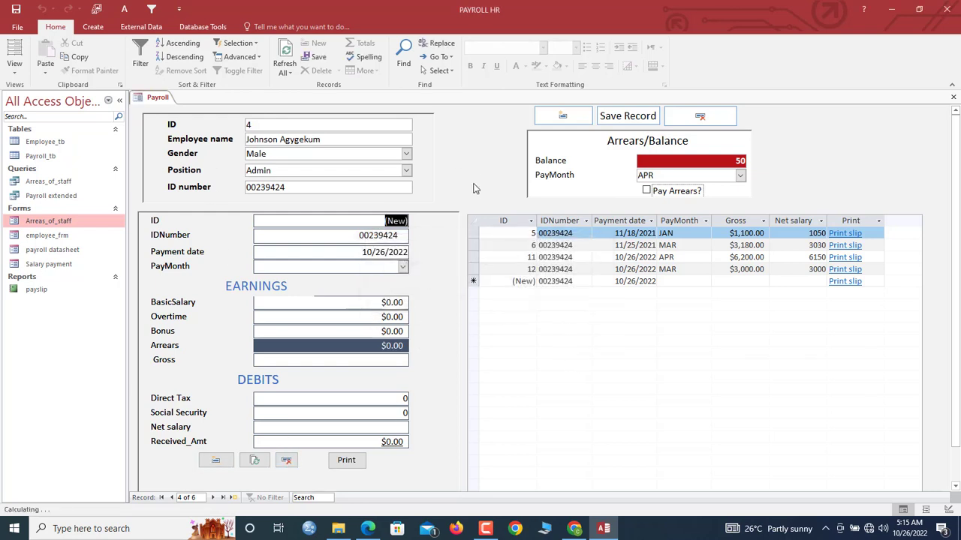
In Design View, set the Arreas_of_staff subform's Allow Edits property to Yes, then save and close employee_frm.
right_click(473, 163)
click(496, 200)
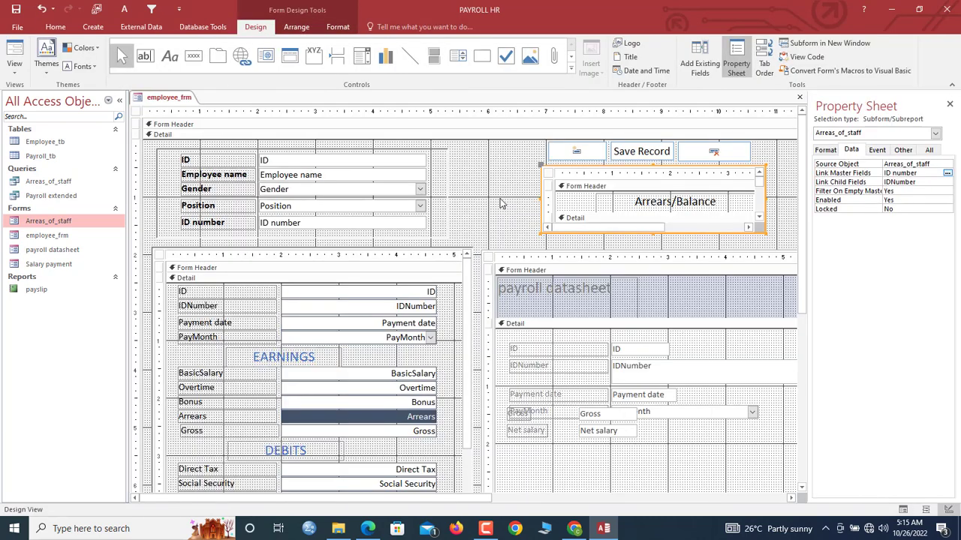
click(483, 189)
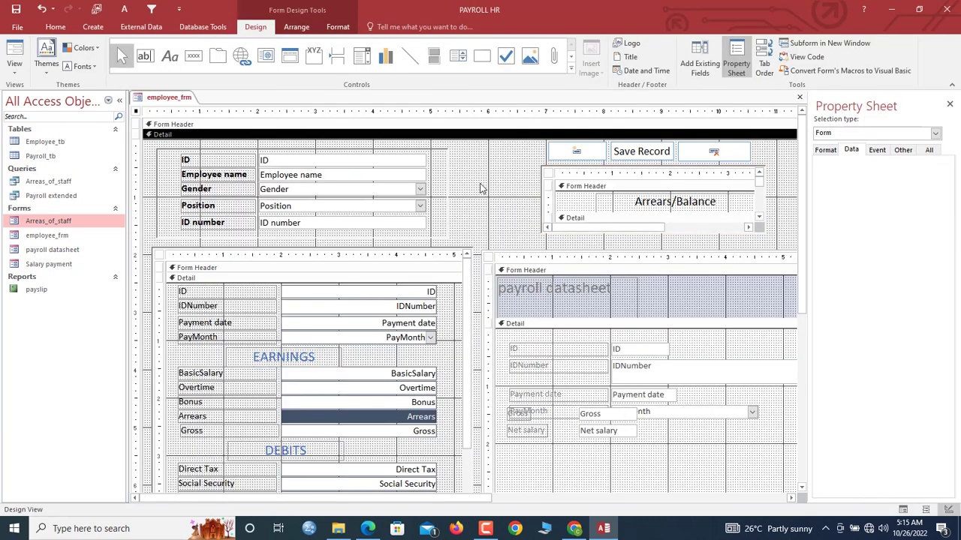
click(548, 175)
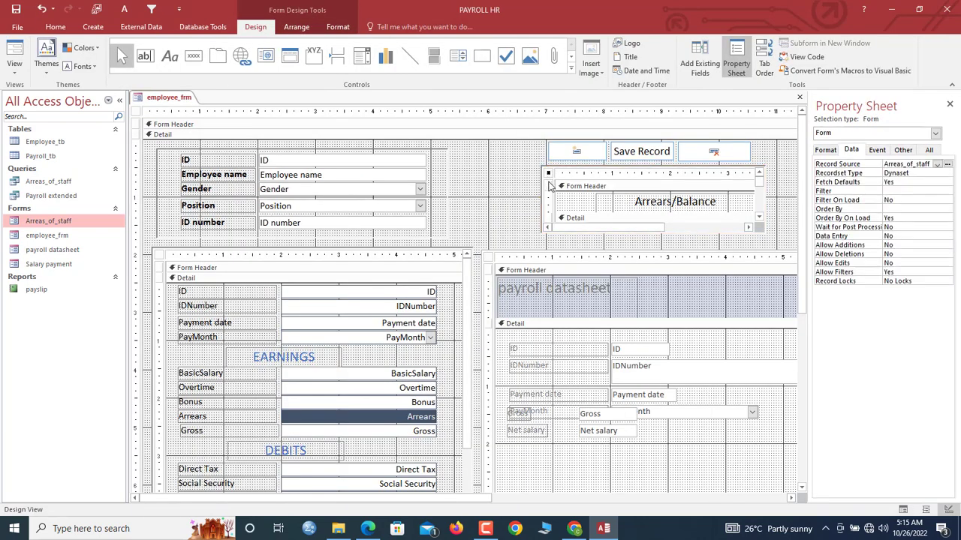
double_click(909, 261)
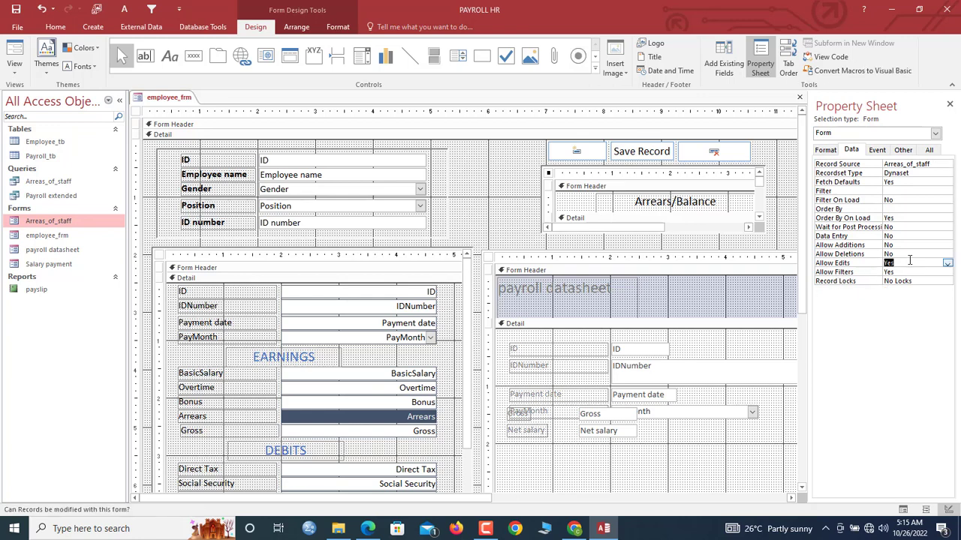
right_click(169, 103)
click(187, 114)
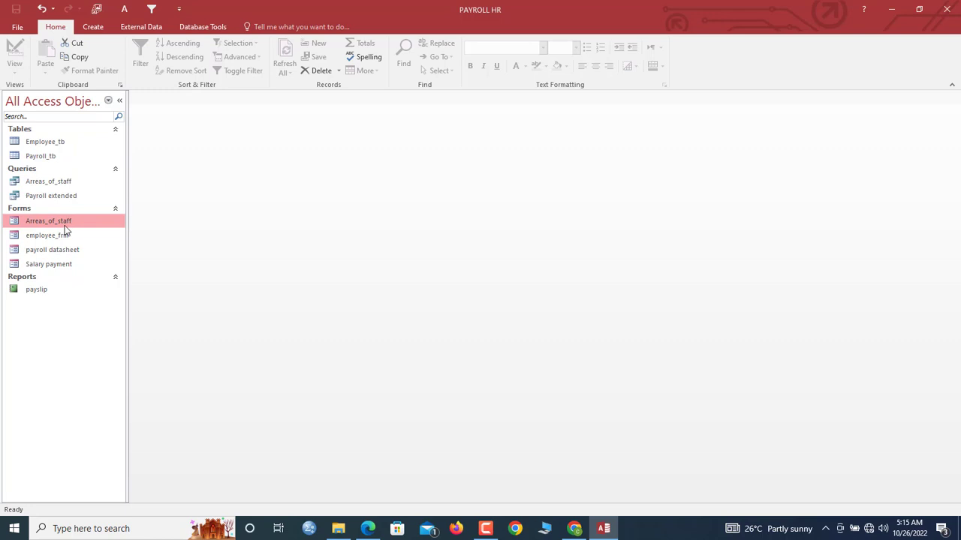
Check the Arreas_of_staff form briefly, then reopen employee_frm and go to the fourth employee record.
double_click(67, 222)
click(578, 145)
double_click(67, 236)
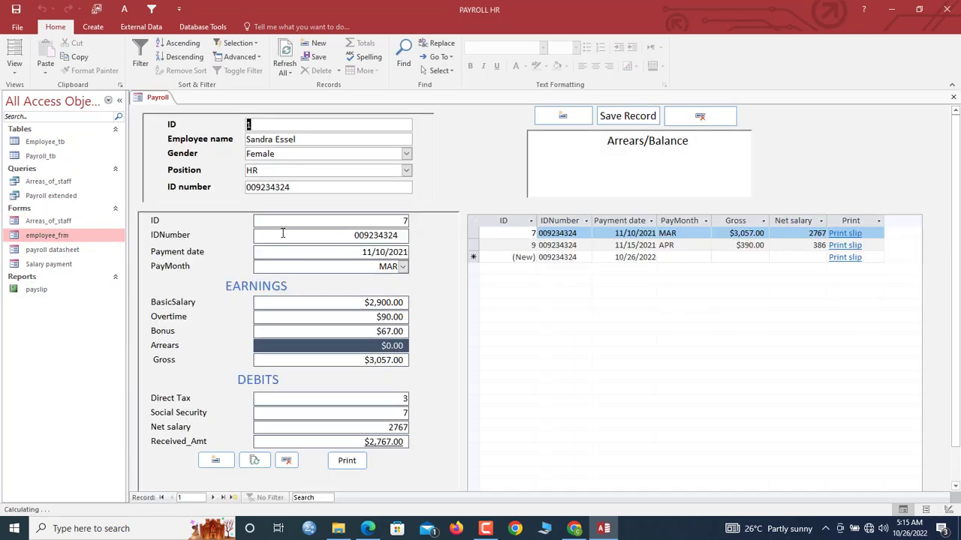
click(212, 498)
click(213, 498)
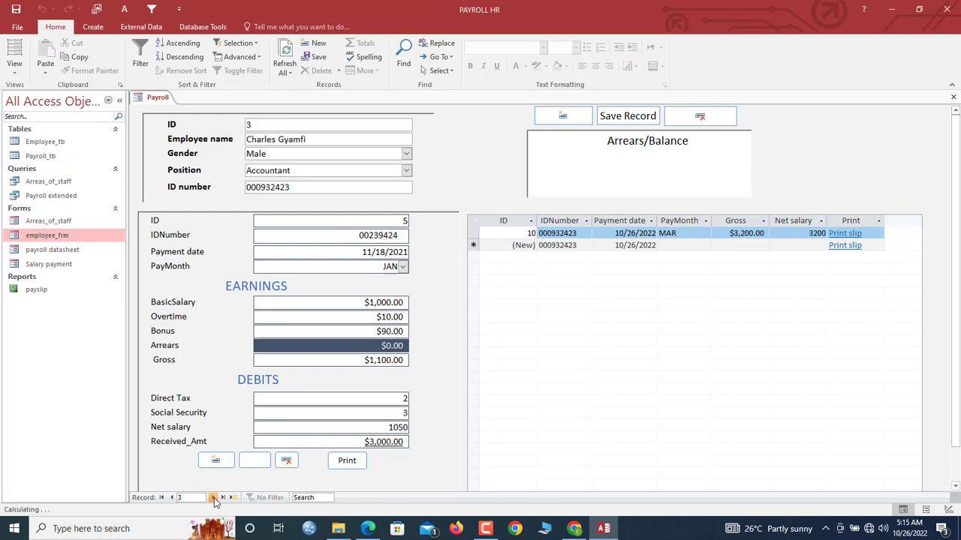
click(213, 498)
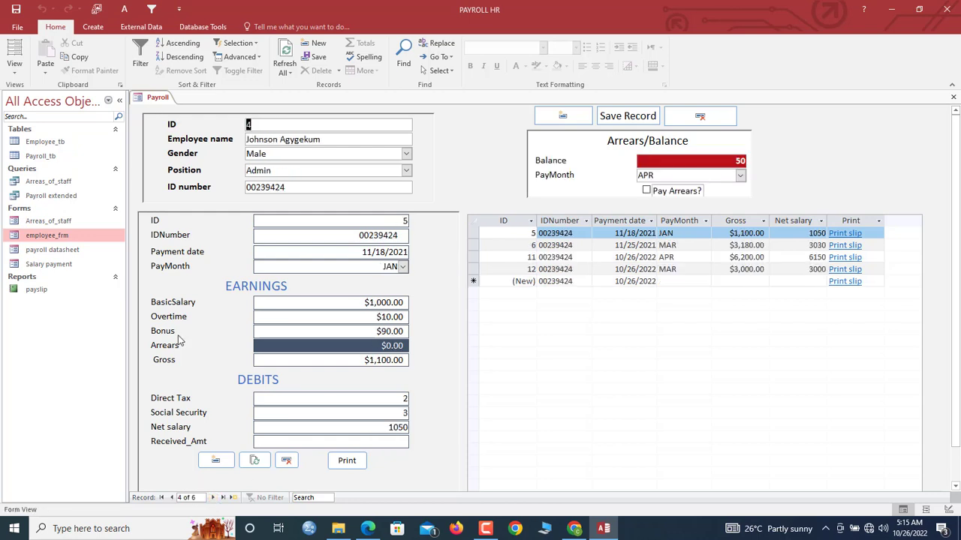
Start a new salary payment for this employee with PayMonth MAY and a BasicSalary of $4,000.
click(216, 460)
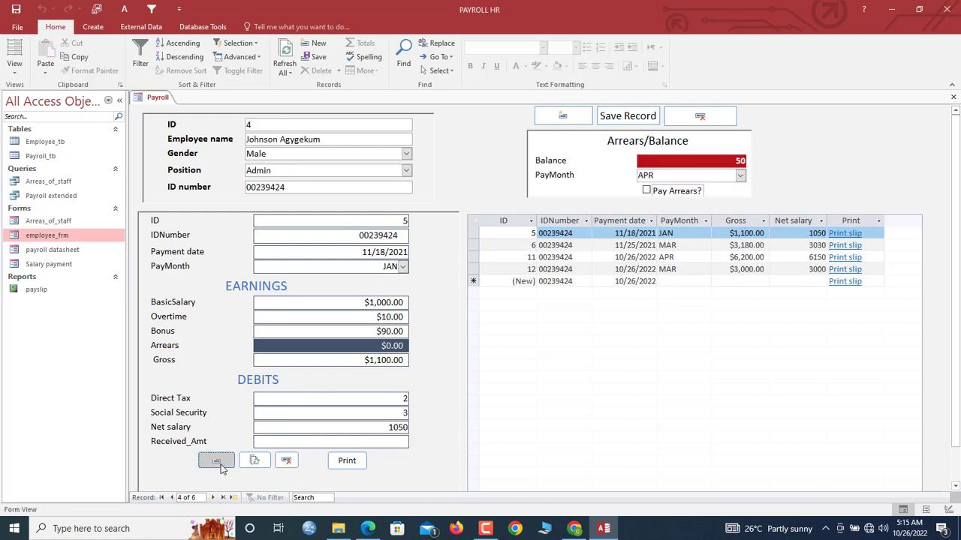
click(403, 270)
click(330, 326)
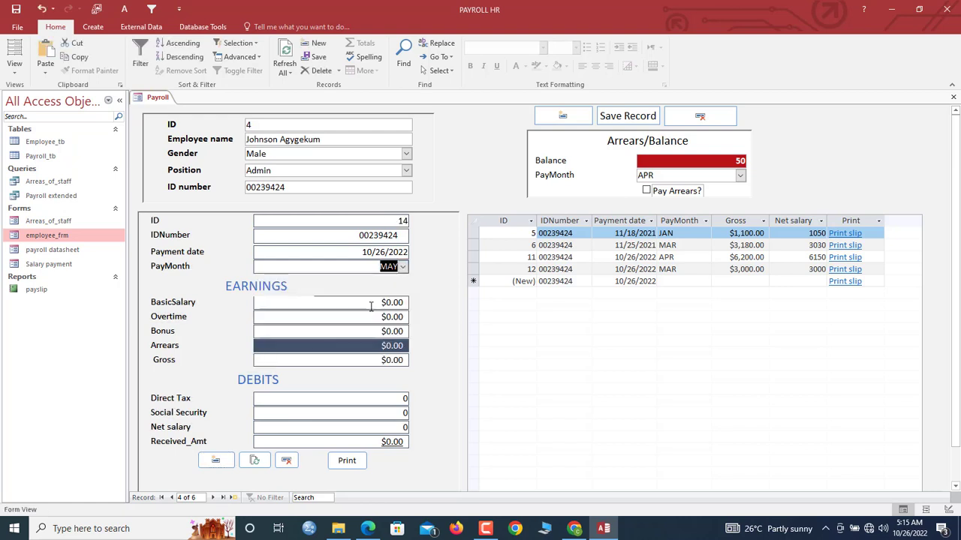
drag(379, 301, 437, 300)
text(4,0)
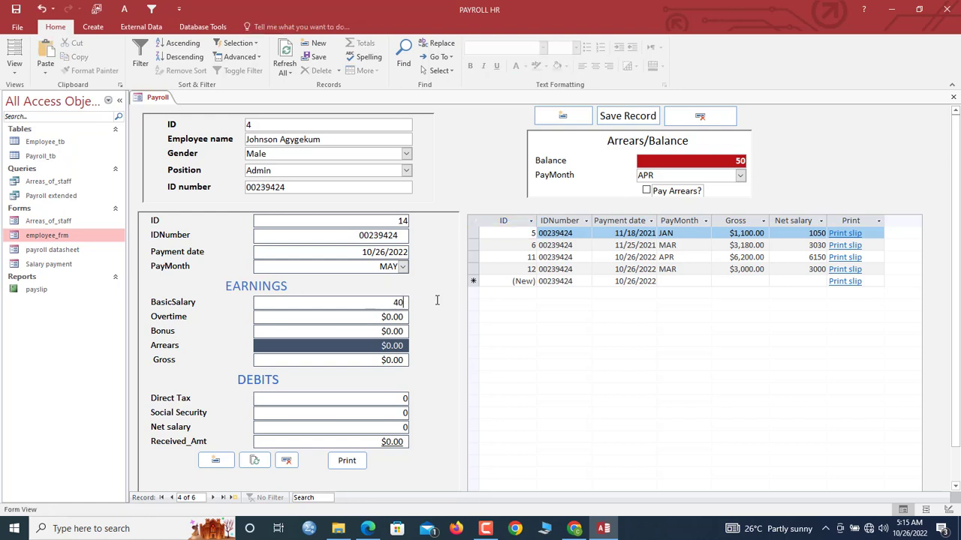
text(00)
key(Tab)
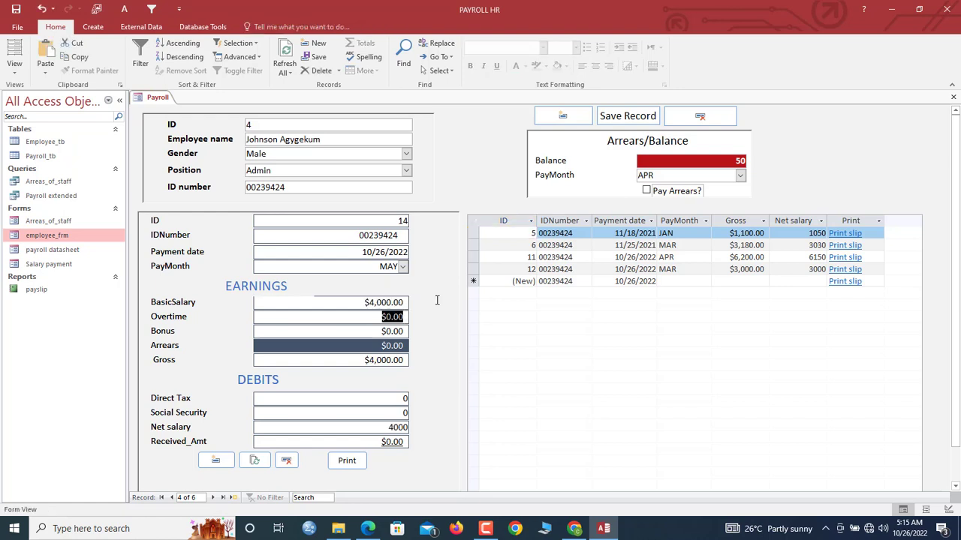
Enter $200 Overtime and $50 Arrears for the May payment, and tick Pay Arrears? for the April balance.
text(200)
key(Tab)
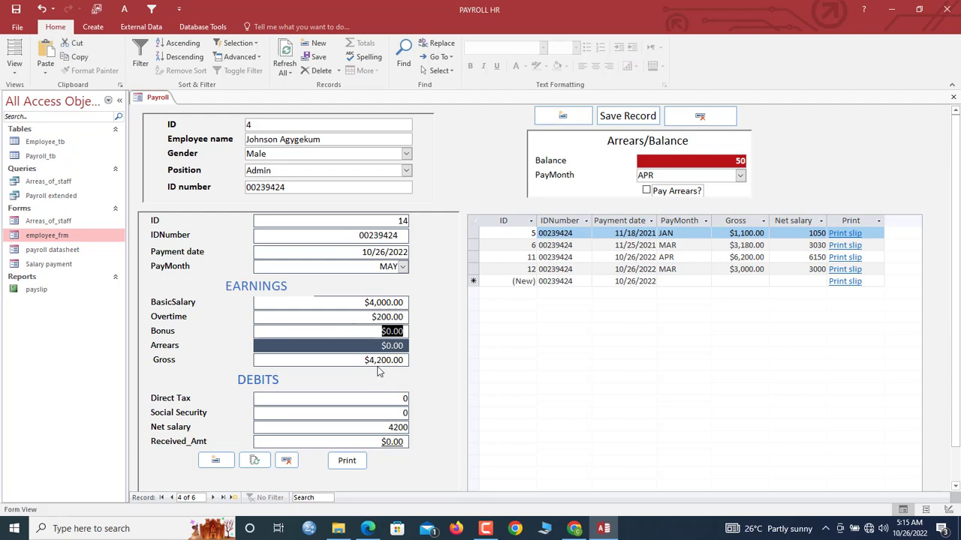
key(Tab)
text(50)
key(Tab)
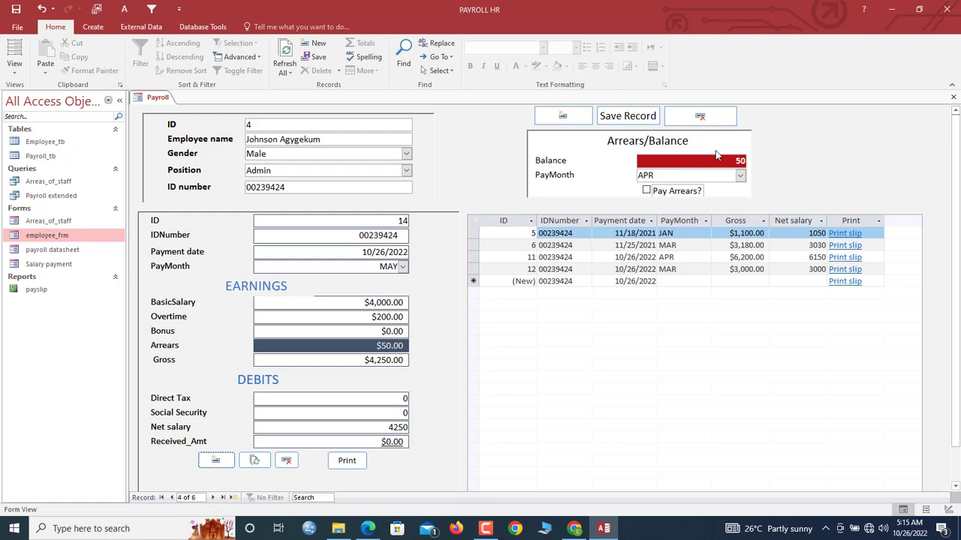
click(645, 193)
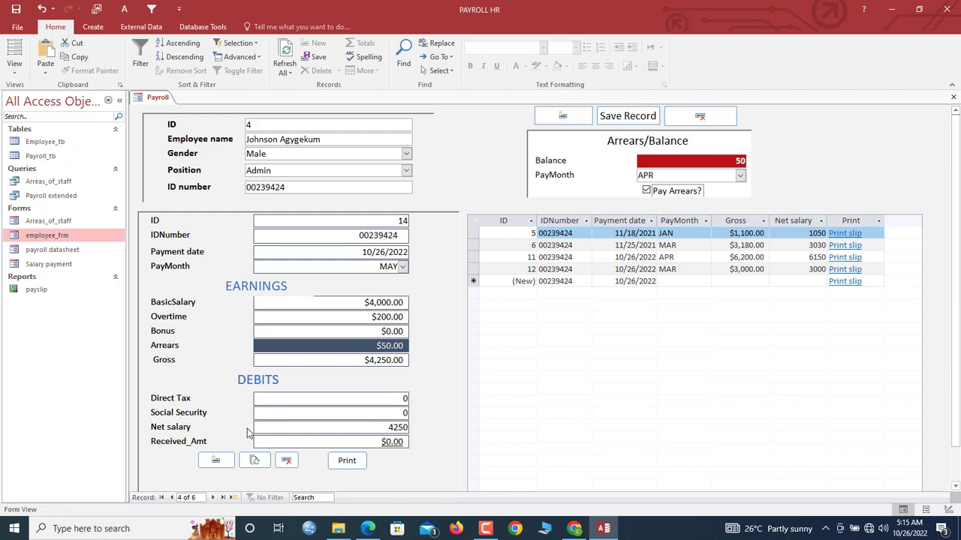
Set Received_Amt to $4,250 for the May payment, save the record, and refresh all data.
click(393, 443)
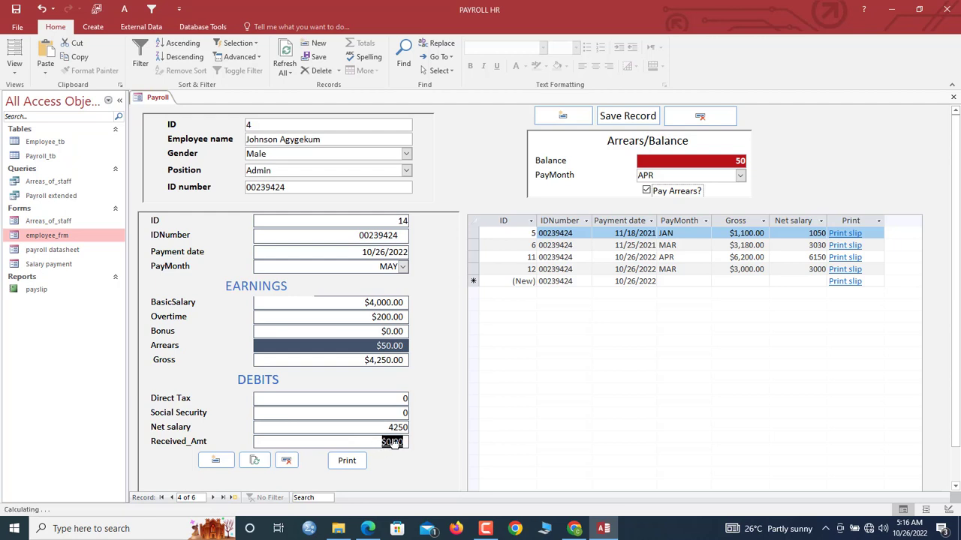
text(4250)
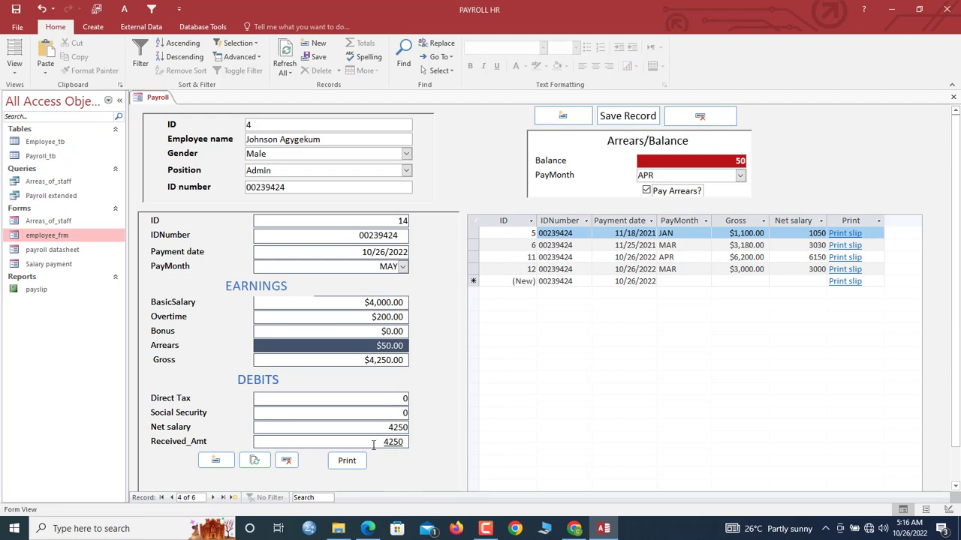
click(254, 461)
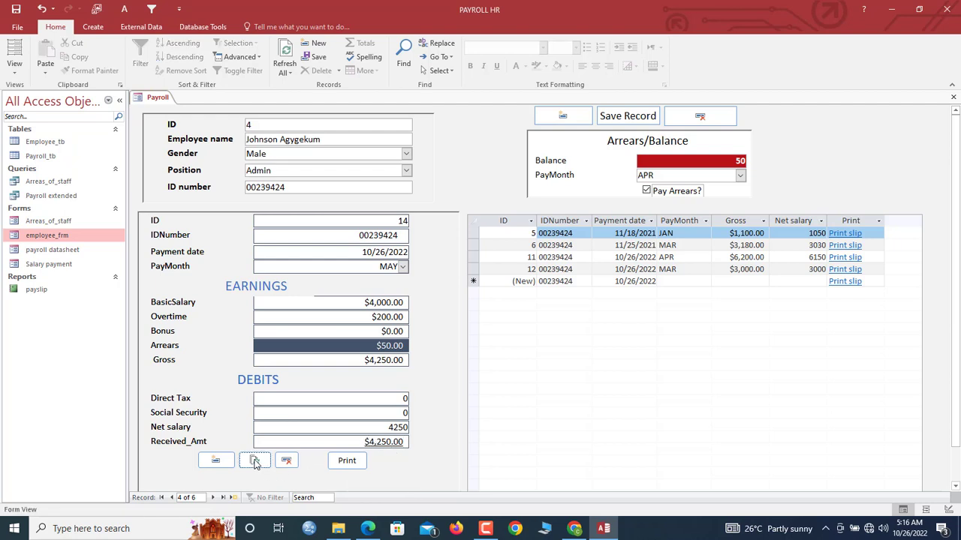
click(626, 118)
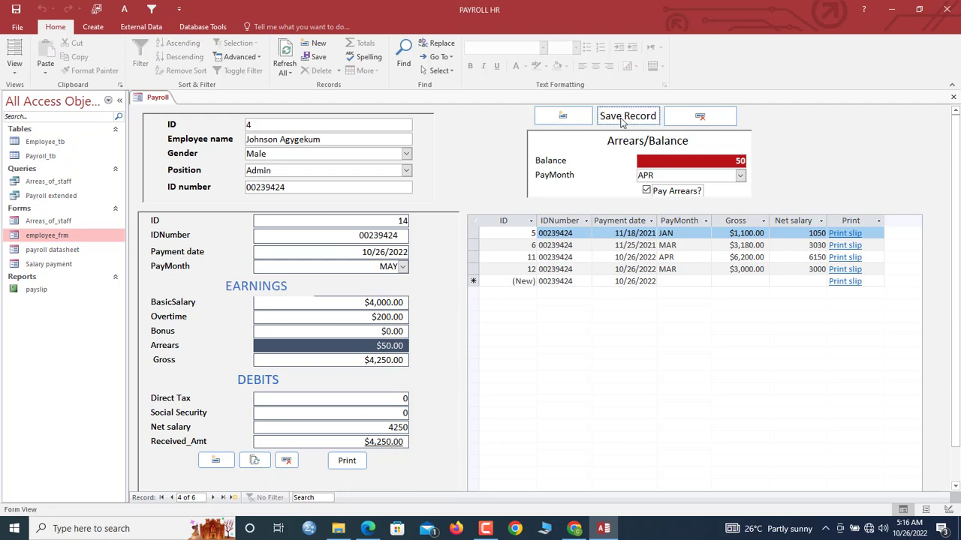
click(291, 54)
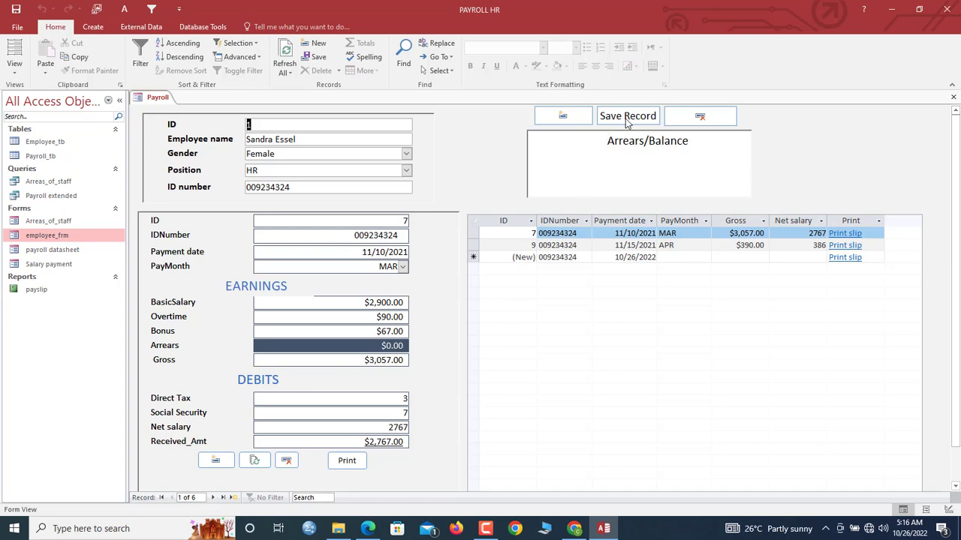
In Design View, add a RunMenuCommand action with the Refresh command to the Save Record button's On Click macro, then save and close the macro.
right_click(496, 130)
click(535, 161)
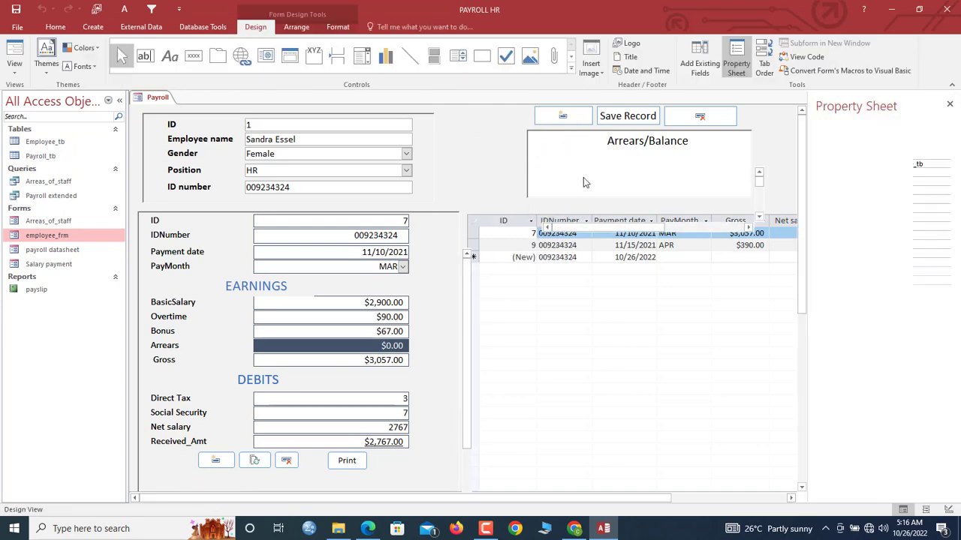
click(641, 153)
right_click(642, 154)
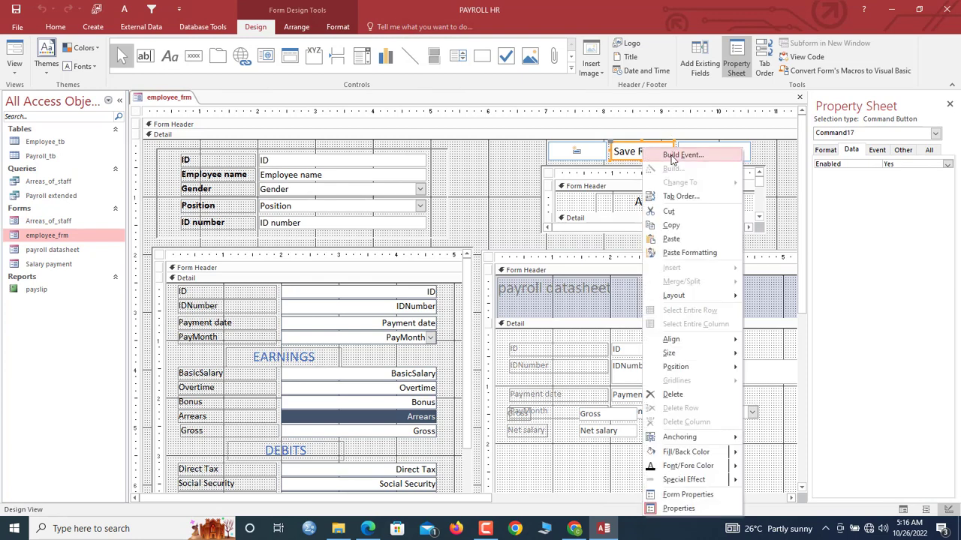
click(676, 157)
click(95, 303)
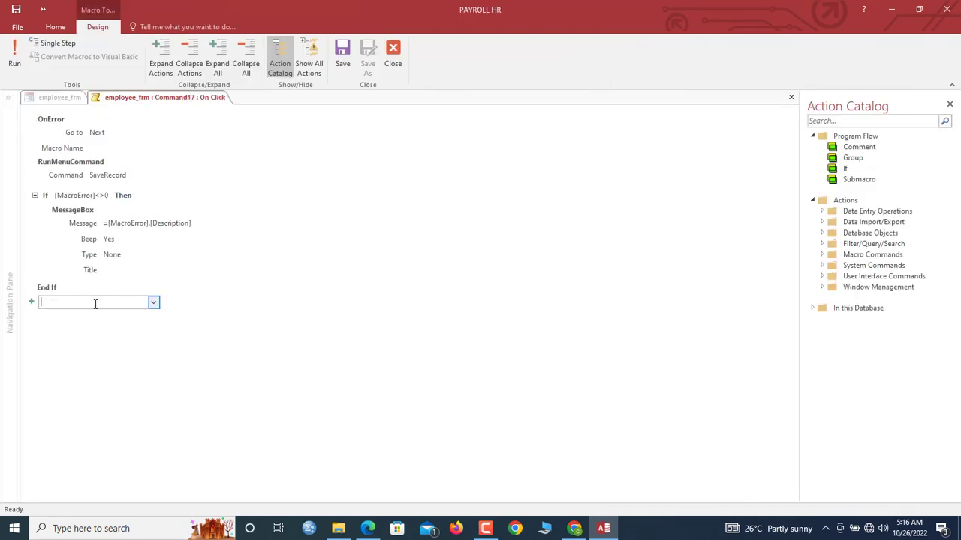
text(RunM)
key(Return)
click(342, 54)
click(393, 54)
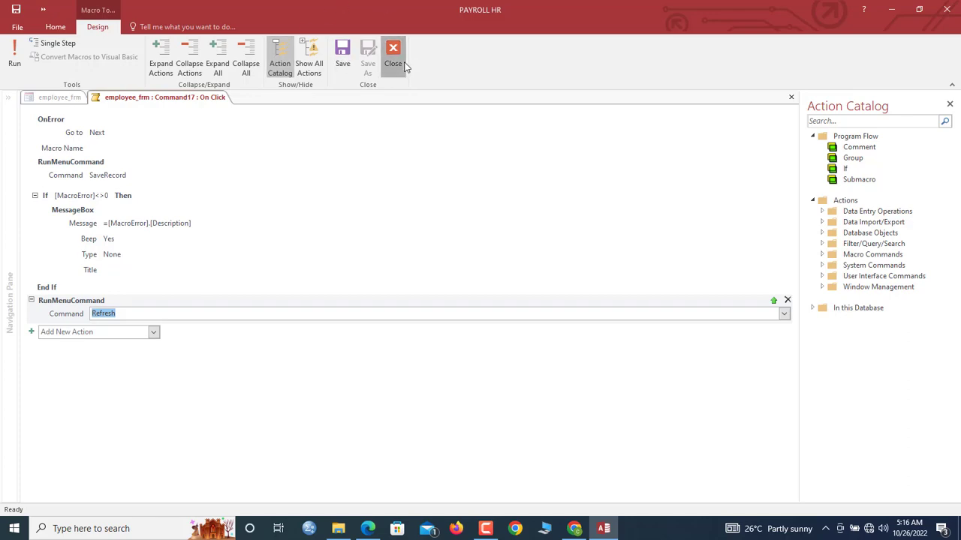
Close employee_frm and reopen it in Form View.
right_click(148, 97)
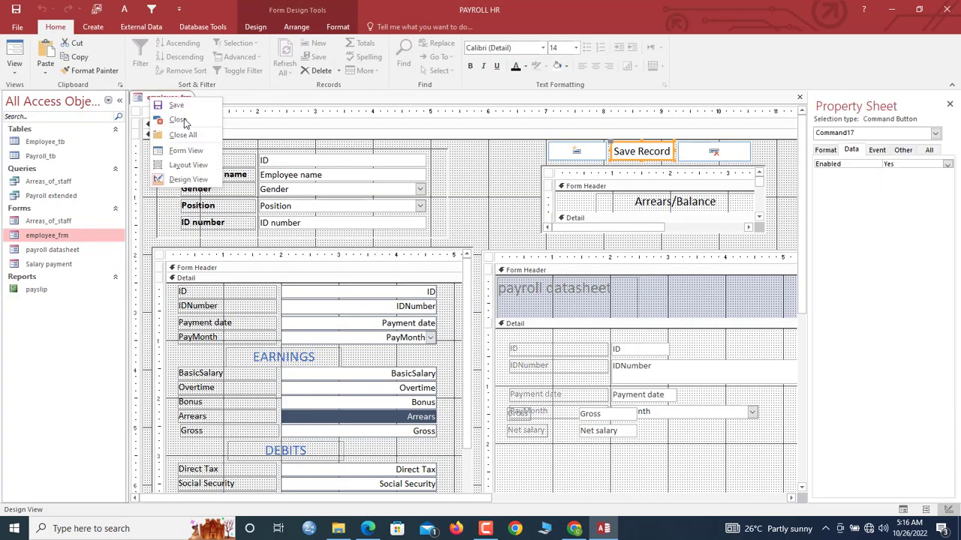
click(173, 122)
double_click(75, 235)
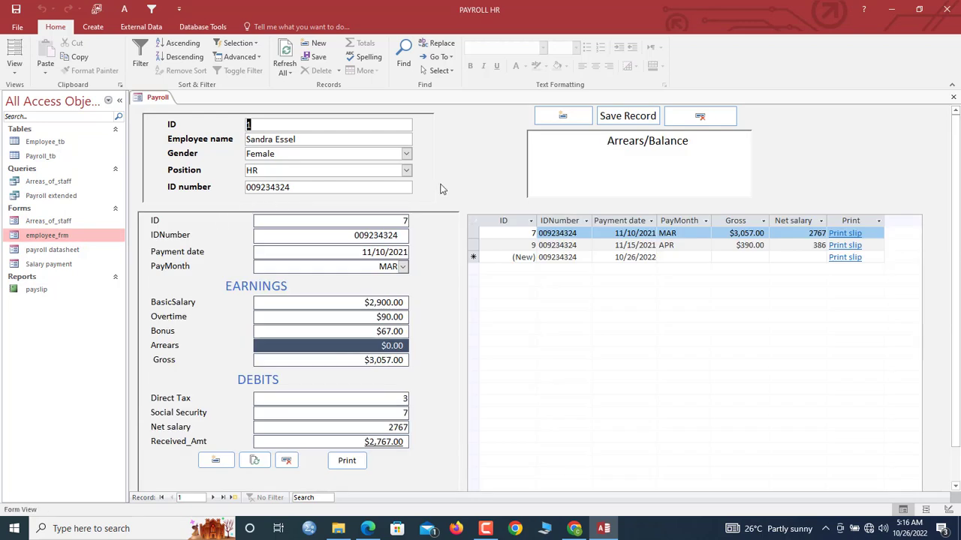
Start a new salary payment for the first employee with PayMonth APR and a BasicSalary of $2,000.
click(215, 461)
click(404, 267)
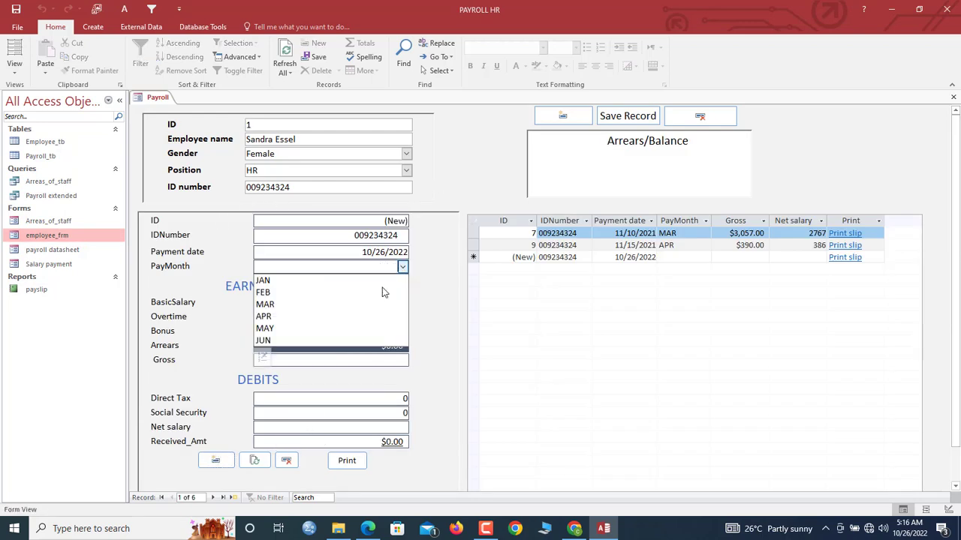
click(316, 316)
key(Tab)
text(2000)
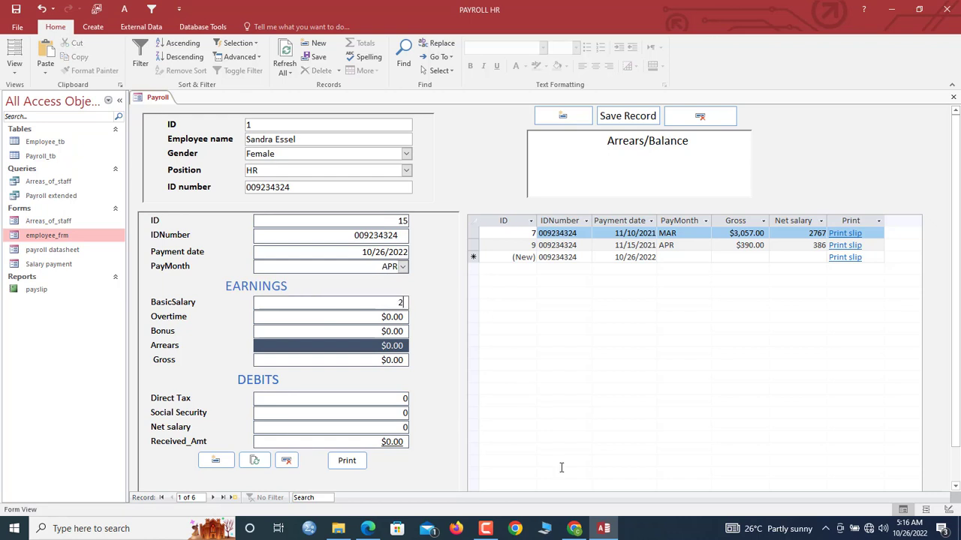
key(Tab)
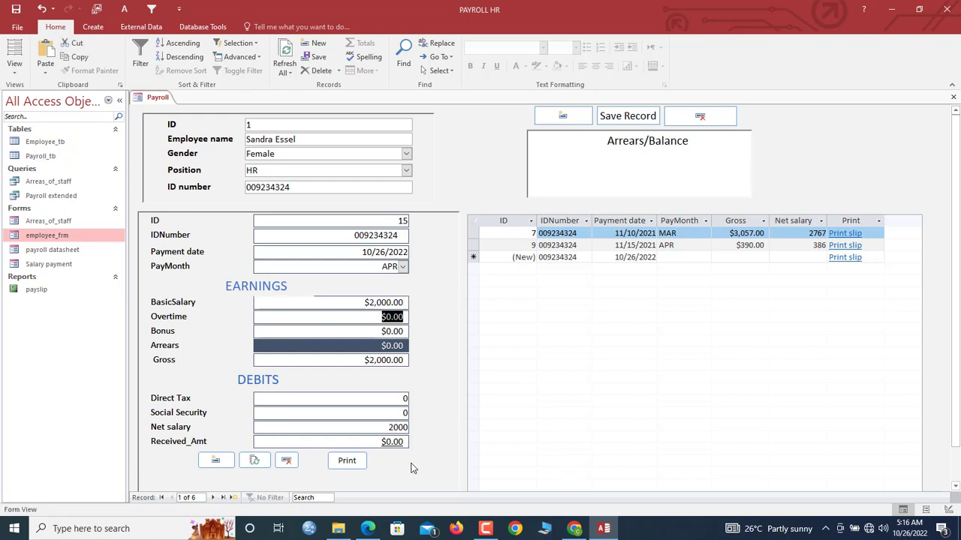
Set Received_Amt to $1,200 for the first employee's April payment and save the record.
click(386, 445)
text(1200)
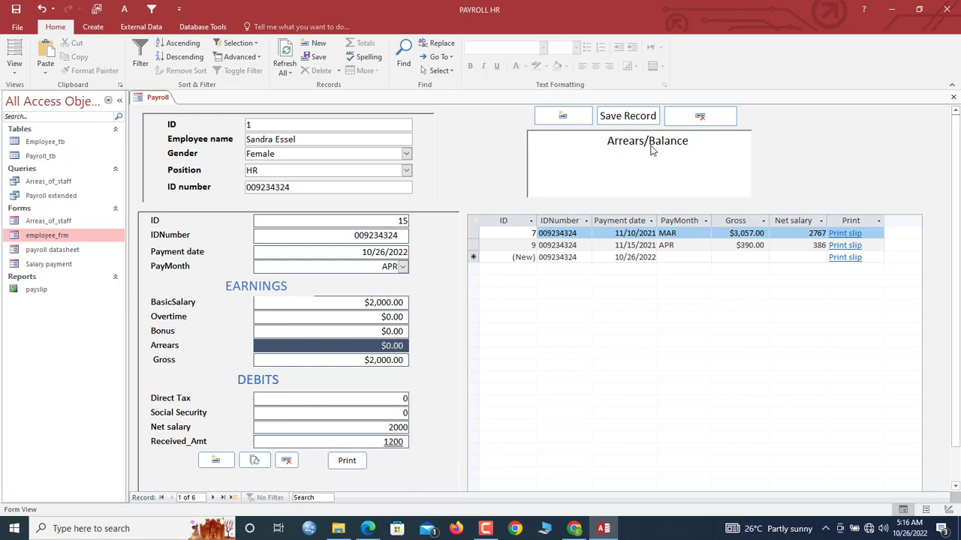
click(634, 116)
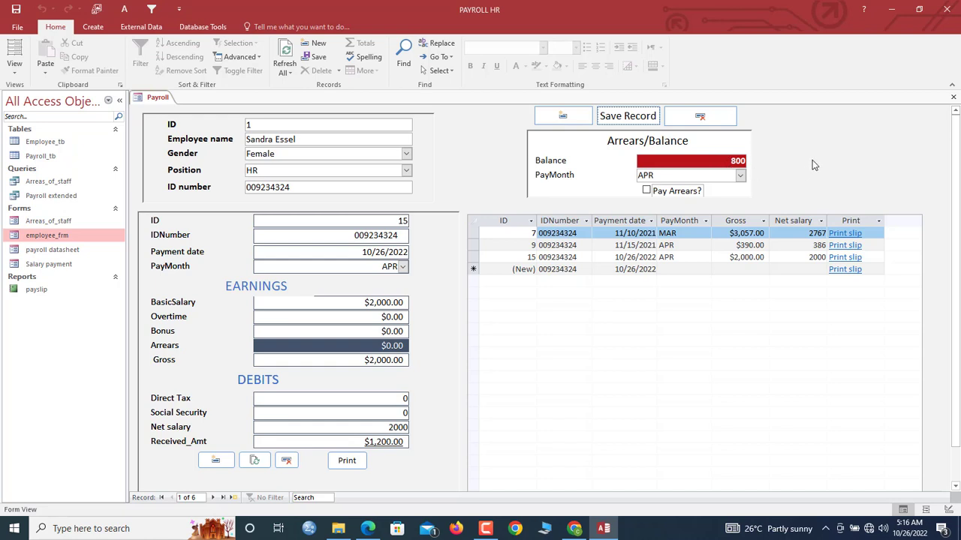
Start a MAY payment for the first employee, tick Pay Arrears? for the April balance, and clear the Arrears amount.
click(217, 462)
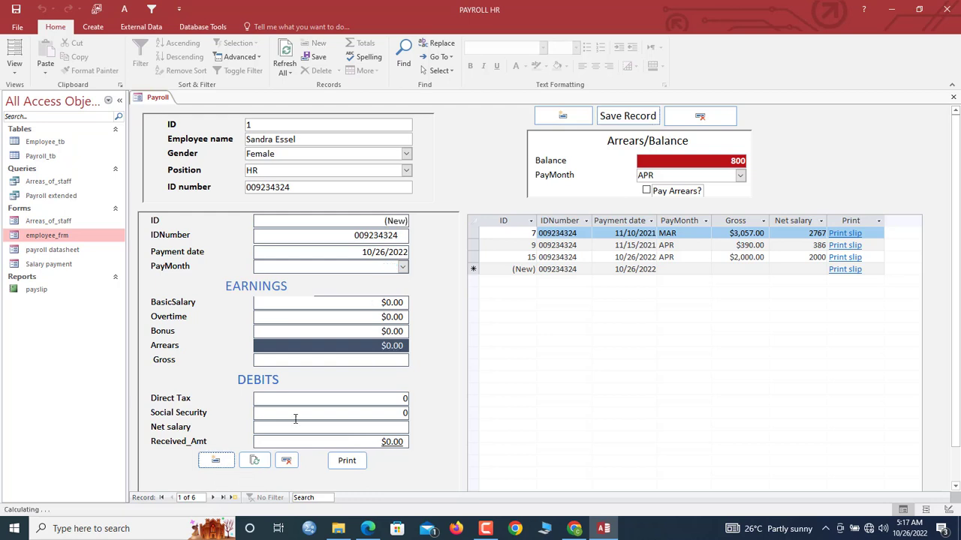
click(404, 268)
click(321, 328)
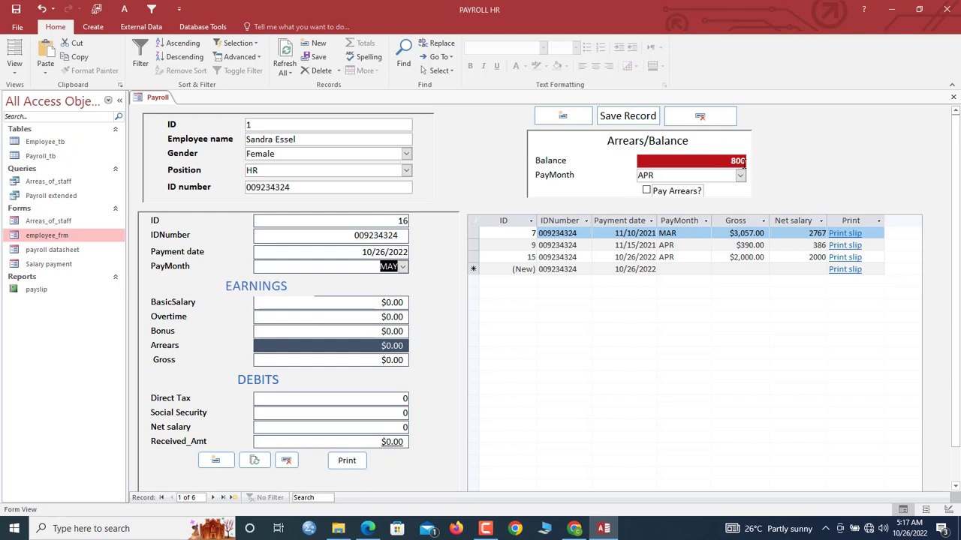
click(647, 192)
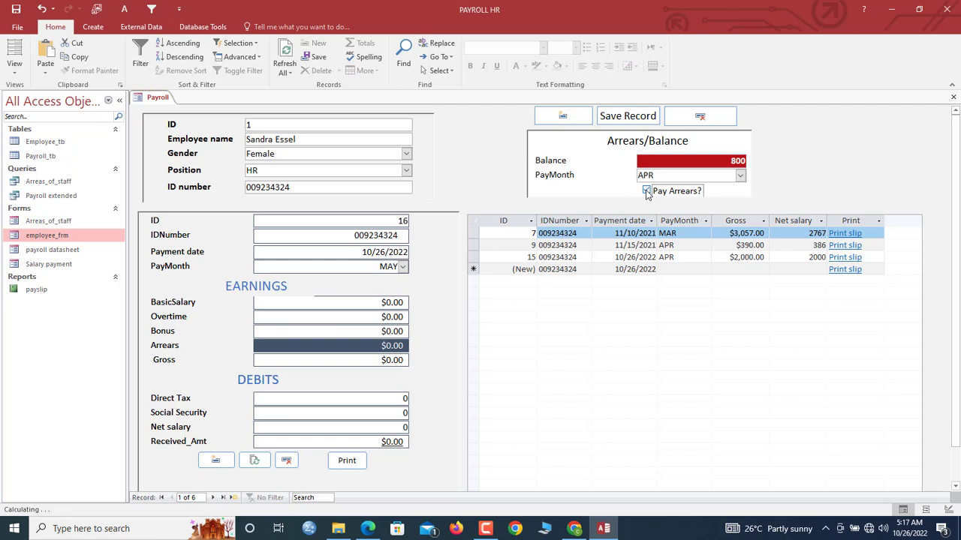
click(376, 345)
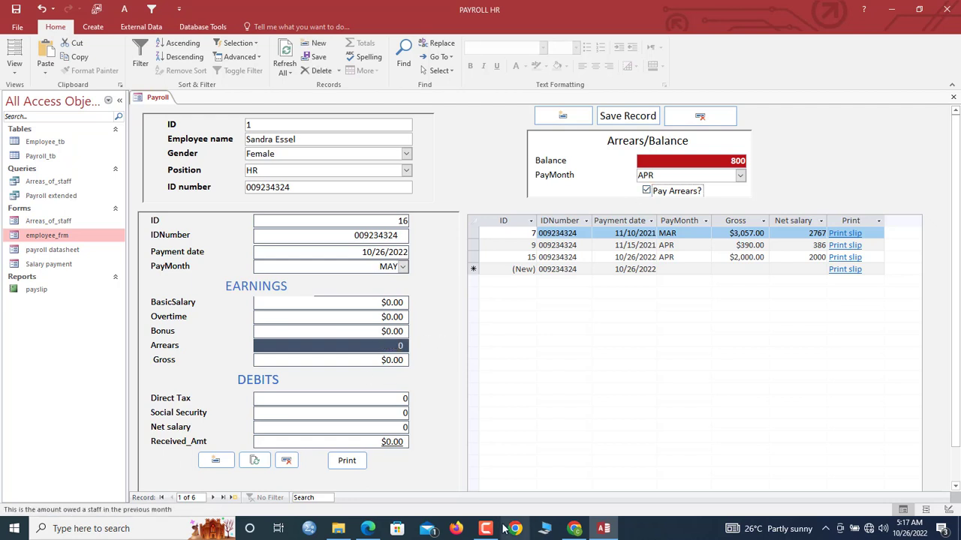
key(BackSpace)
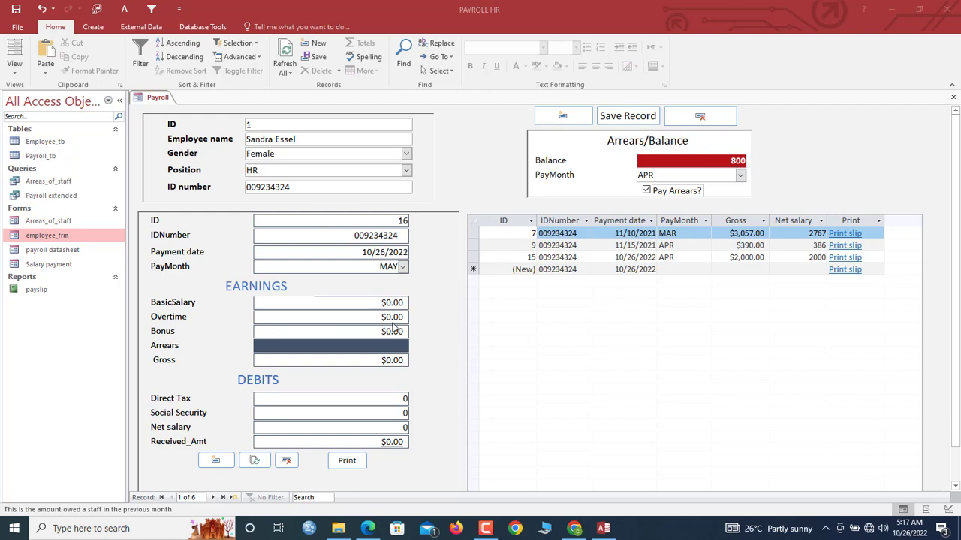
Go to the third employee record and save it to refresh its arrears balance.
click(212, 498)
click(213, 498)
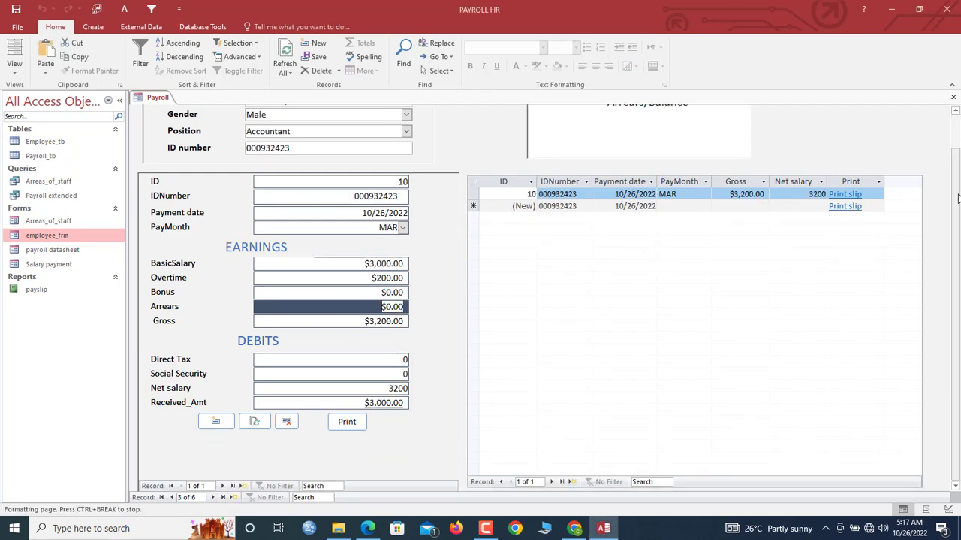
scroll(957, 198, up, 2)
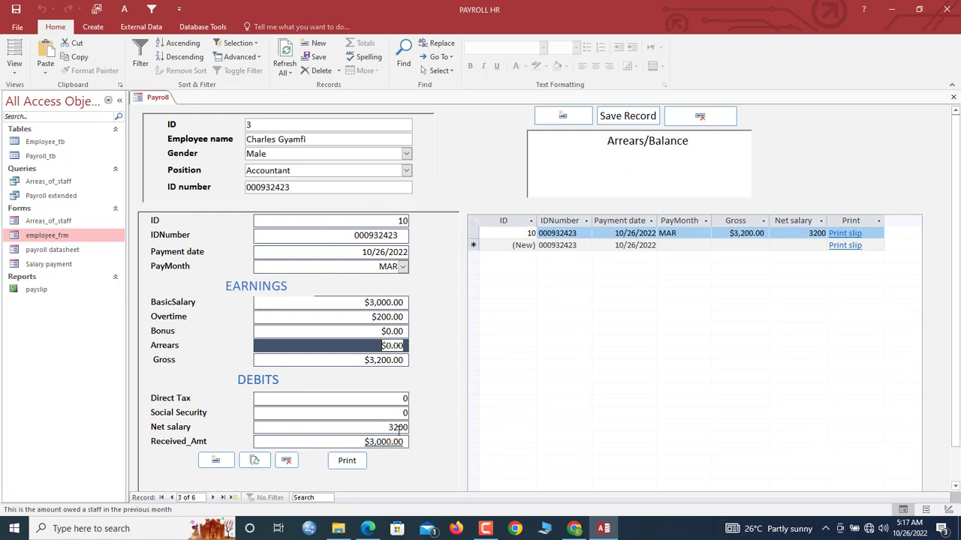
click(617, 117)
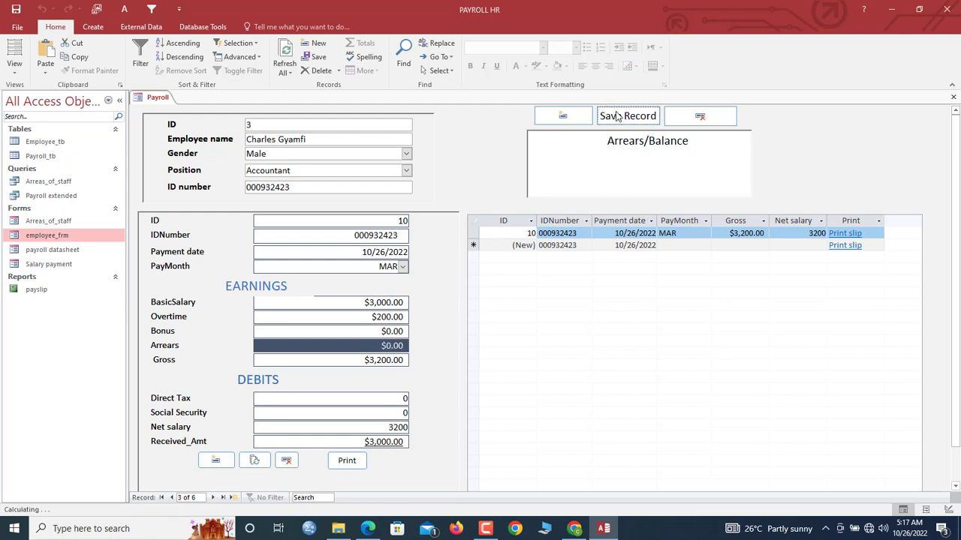
Start a new salary payment for the third employee with PayMonth APR and a BasicSalary of $3,000.
click(216, 461)
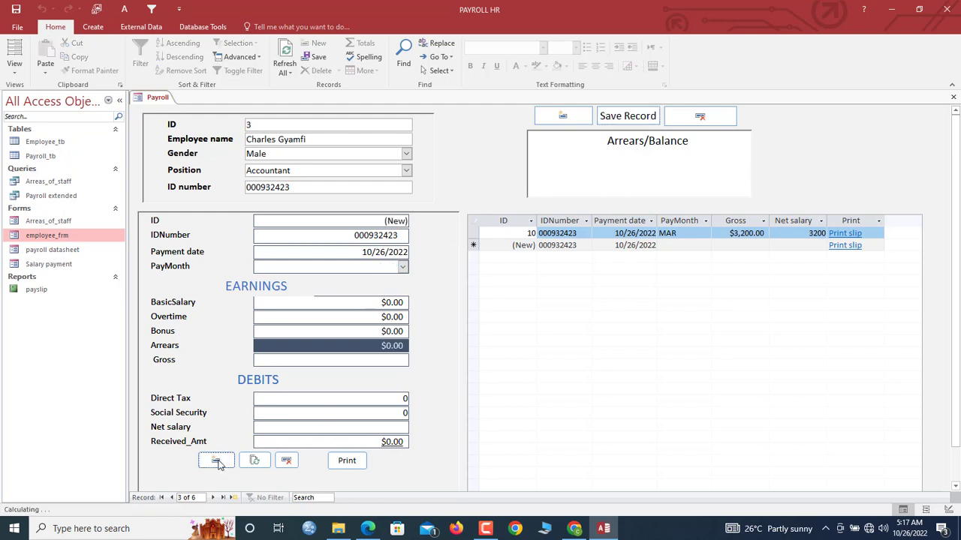
click(403, 267)
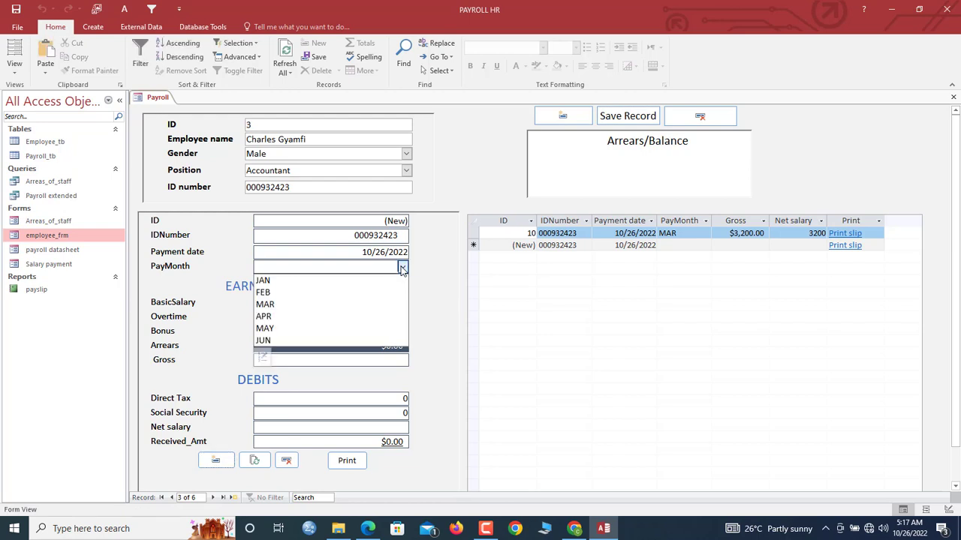
click(332, 317)
key(Tab)
text(3000)
key(Tab)
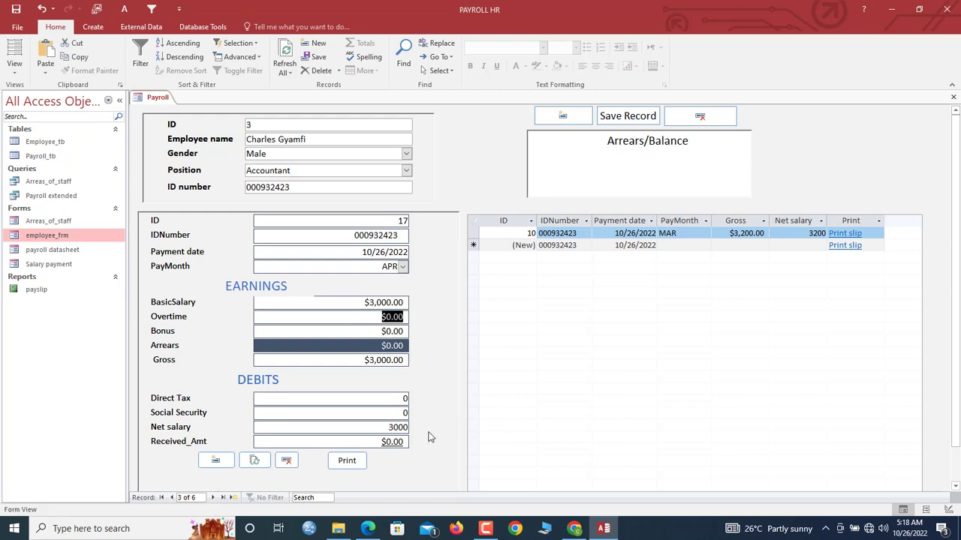
Set Received_Amt to $2,000 for the third employee's April payment and save the record.
click(391, 443)
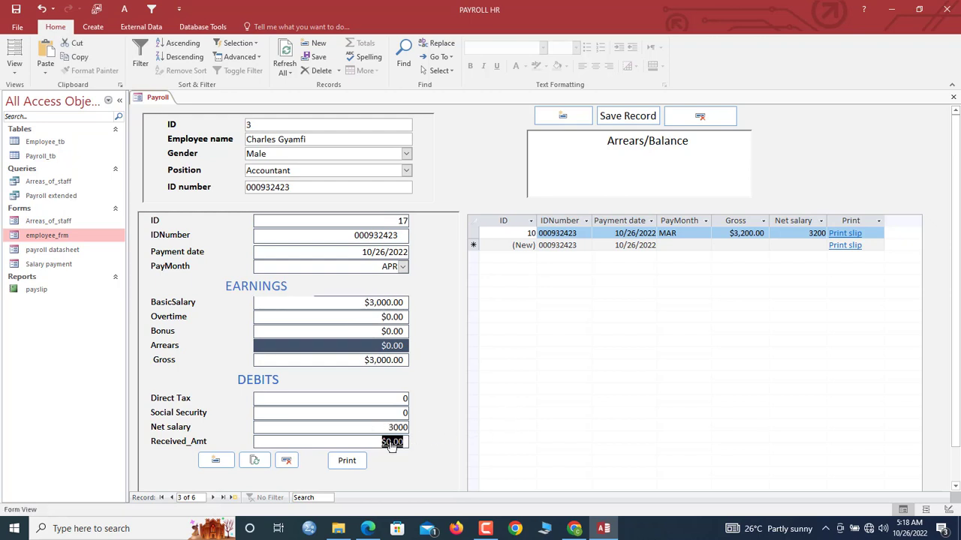
text(2,0)
text(000)
click(254, 461)
click(650, 122)
click(718, 161)
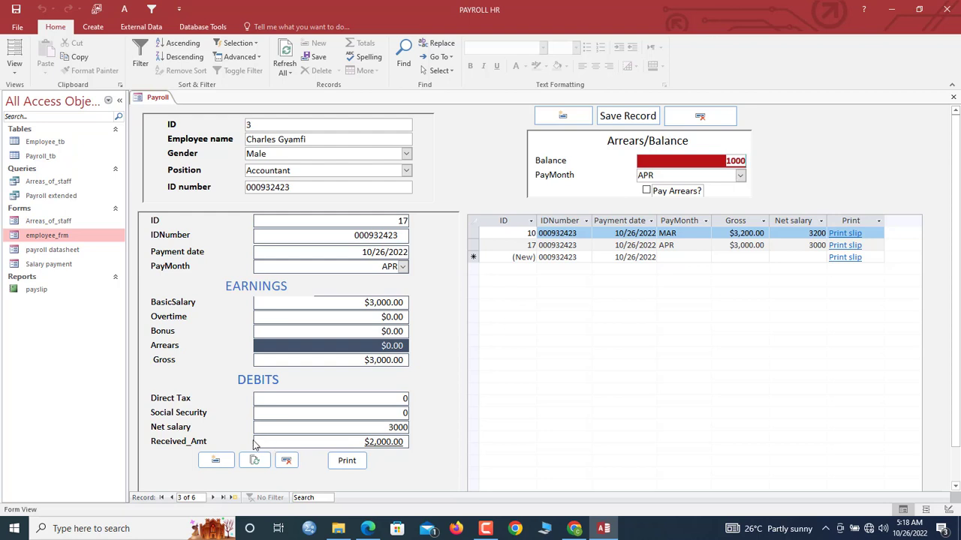
Start another payment for the third employee with PayMonth MAY and a BasicSalary of $3,000.
click(216, 461)
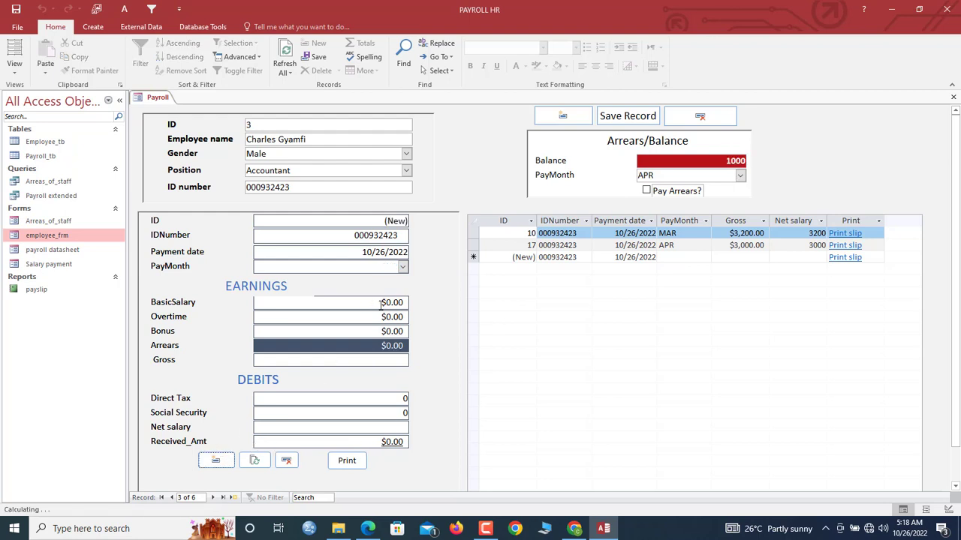
click(404, 267)
click(311, 329)
key(Tab)
text(300)
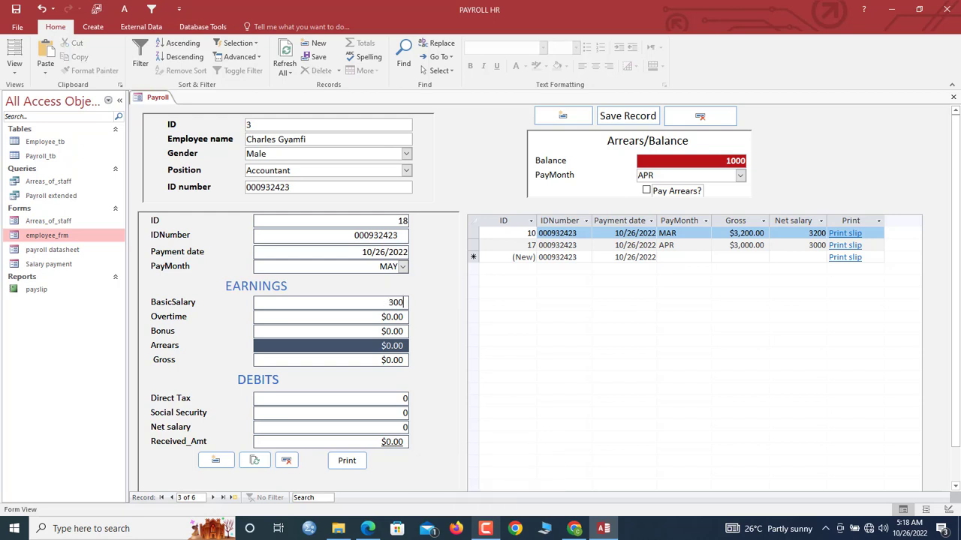
key(Tab)
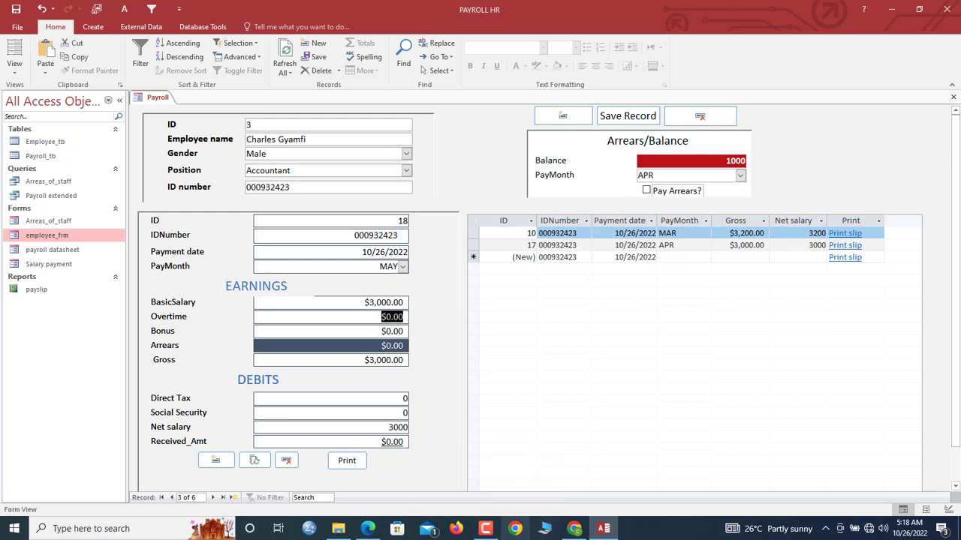
Set Arrears to $1,000 on the third employee's May payment and mark the April balance as Pay Arrears.
click(377, 347)
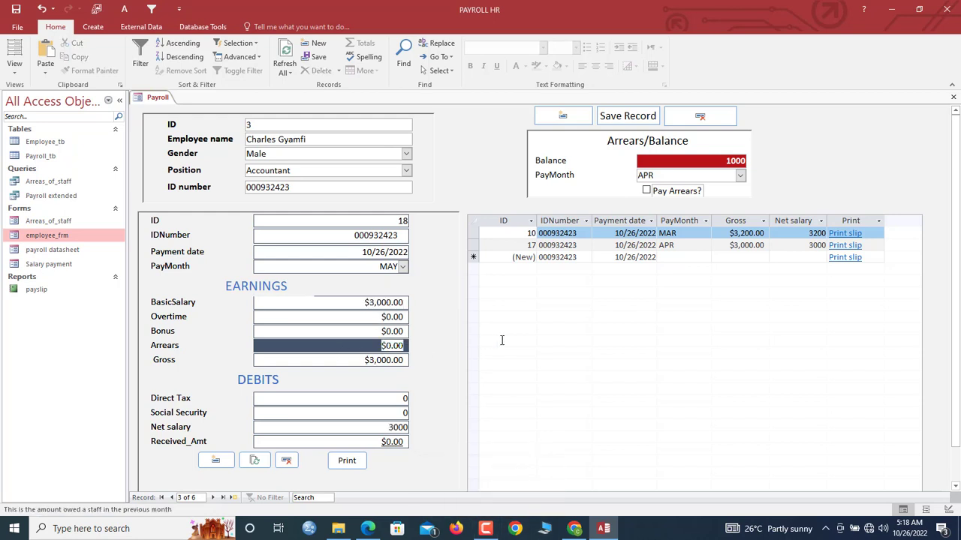
text(1000)
key(Tab)
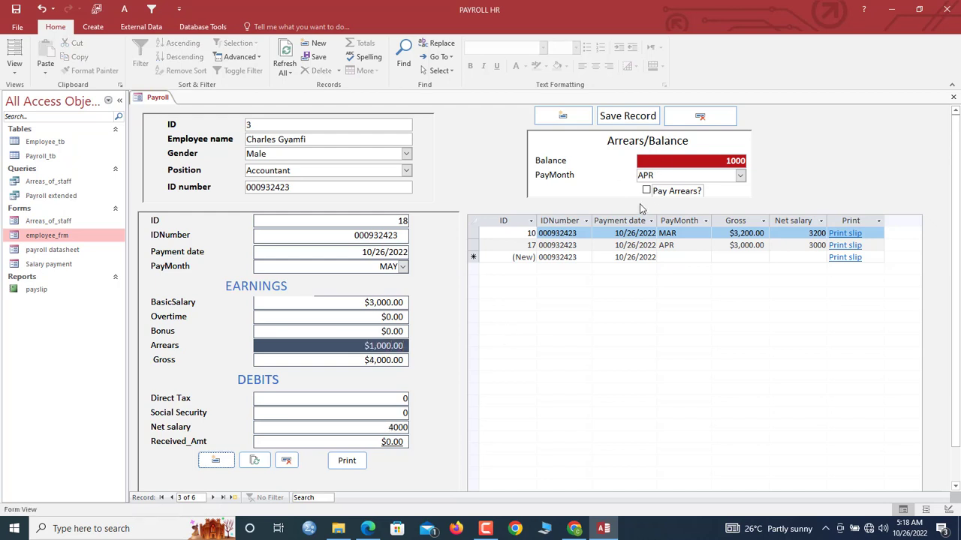
click(646, 191)
Set Received_Amt to $4,000 for the May payment and save the record.
double_click(375, 443)
text(4)
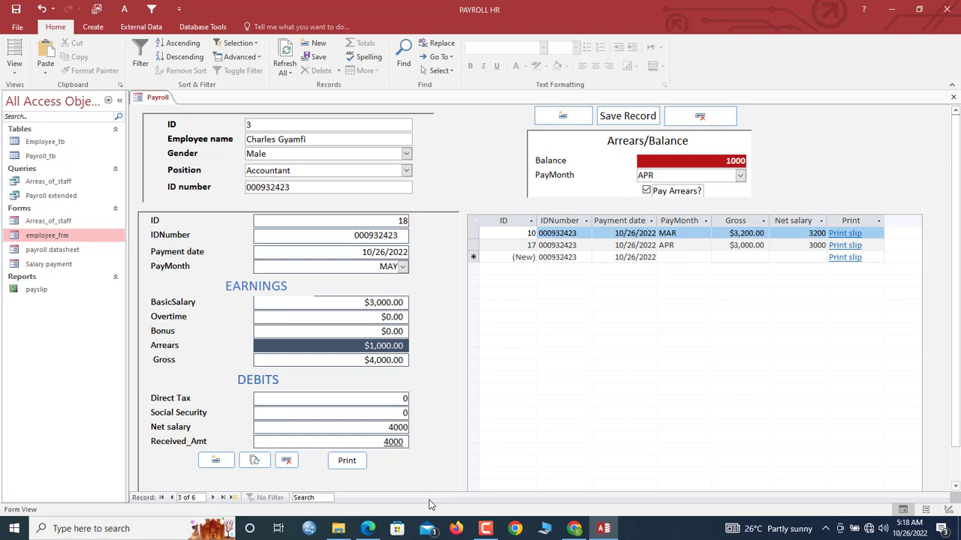
text(000)
click(389, 411)
click(614, 118)
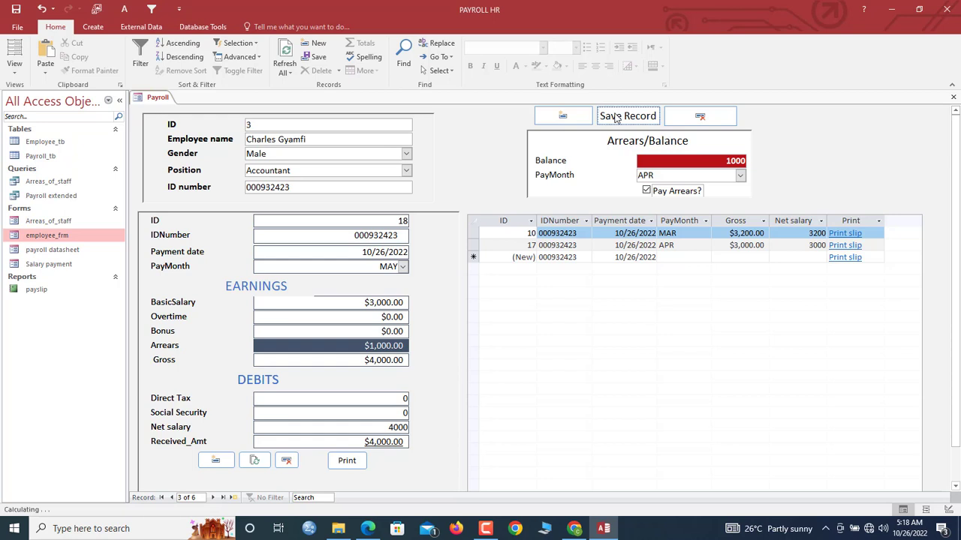
Change the May payment's Received_Amt to $3,700 and save the record again.
click(386, 441)
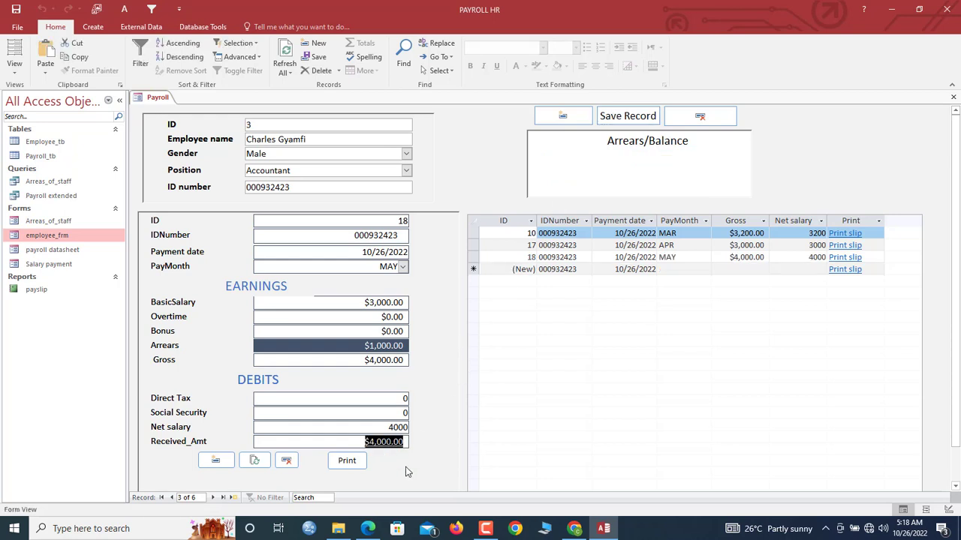
text(3)
click(395, 432)
click(397, 442)
text(3,)
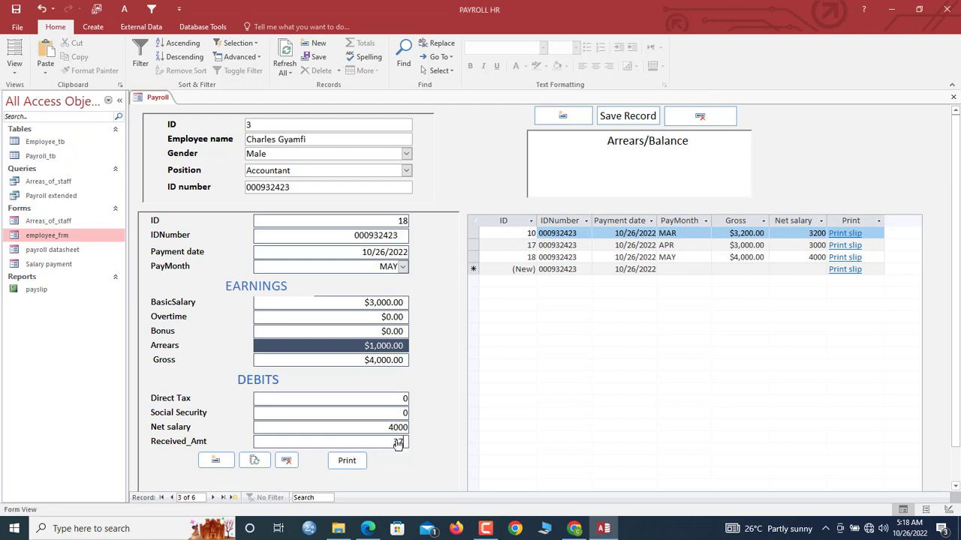
text(700)
key(Tab)
click(616, 119)
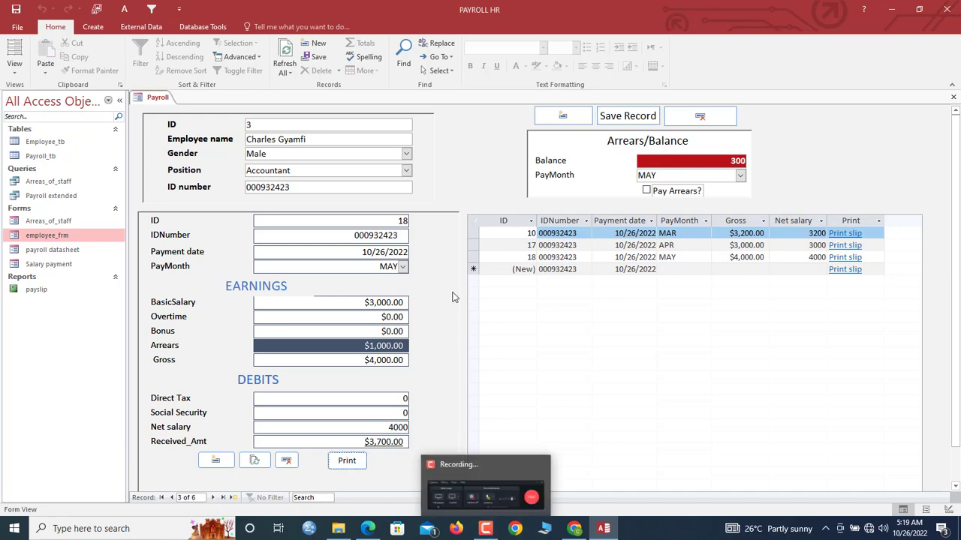
Open the May payment's payslip, switch the report to Design View and show its available fields.
click(346, 460)
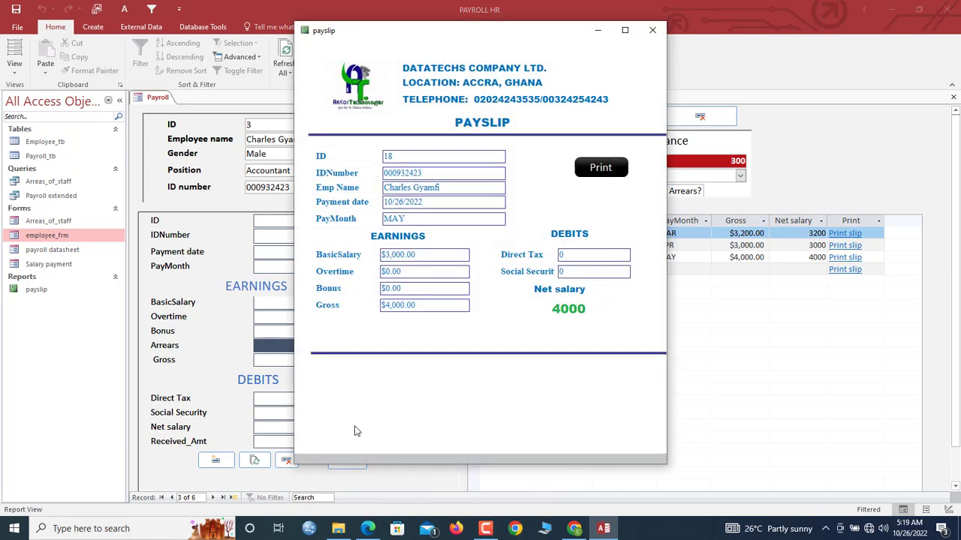
right_click(548, 127)
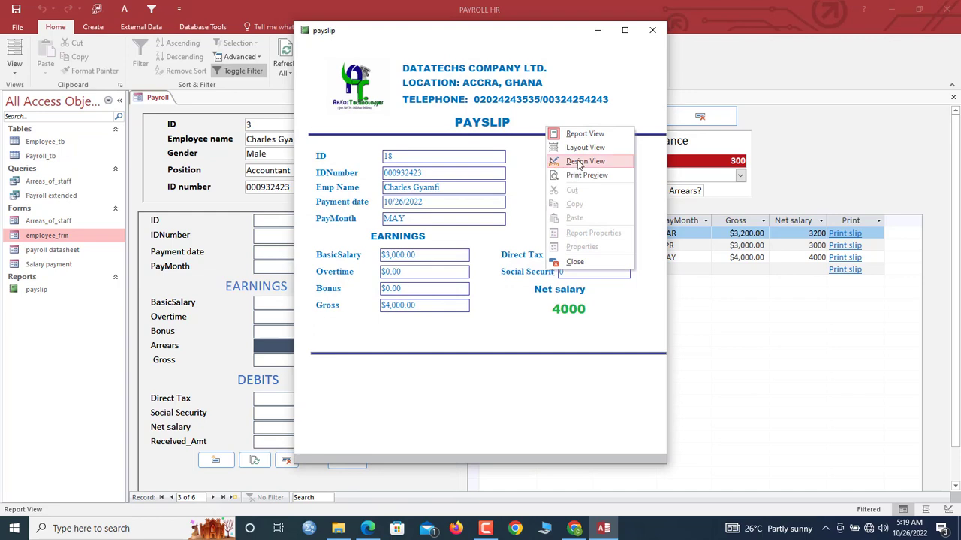
click(578, 163)
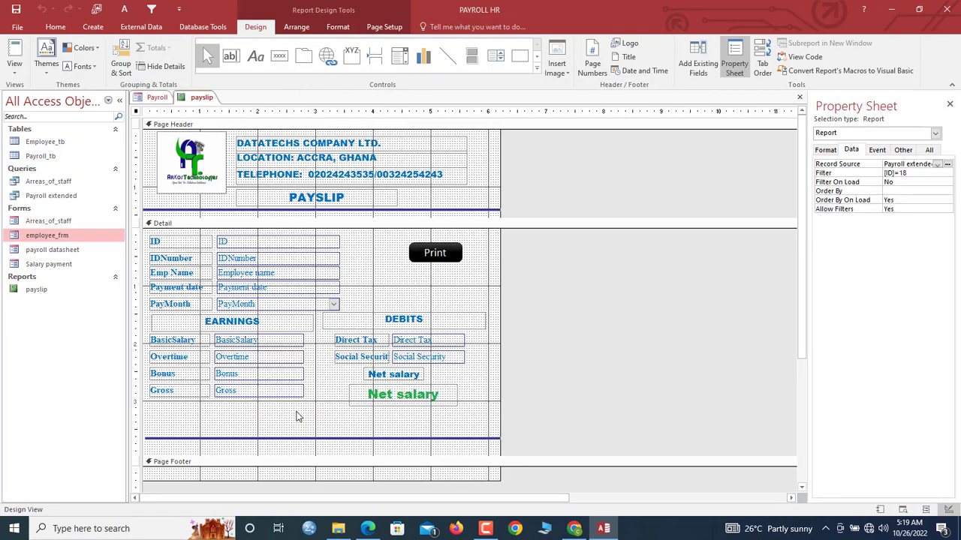
click(695, 57)
drag(849, 304, 213, 404)
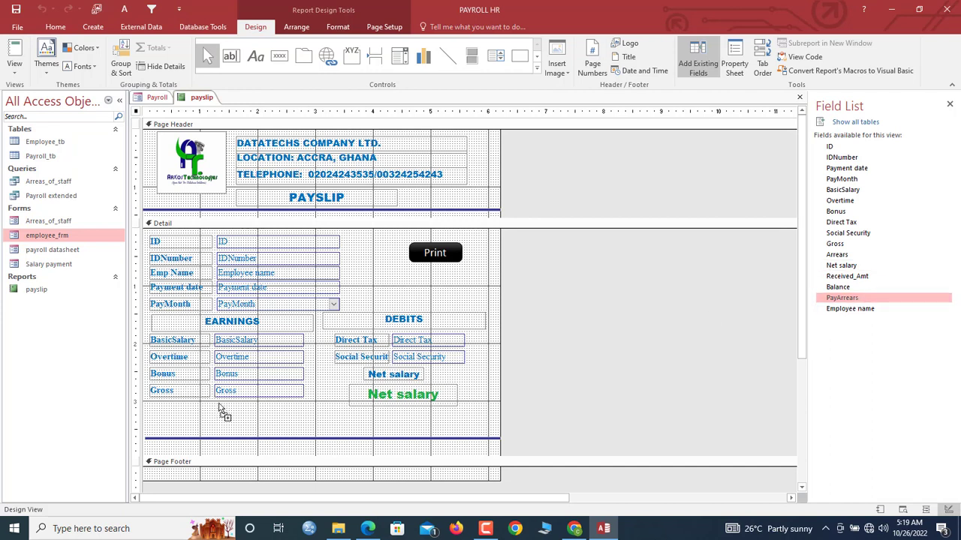
drag(219, 409, 242, 396)
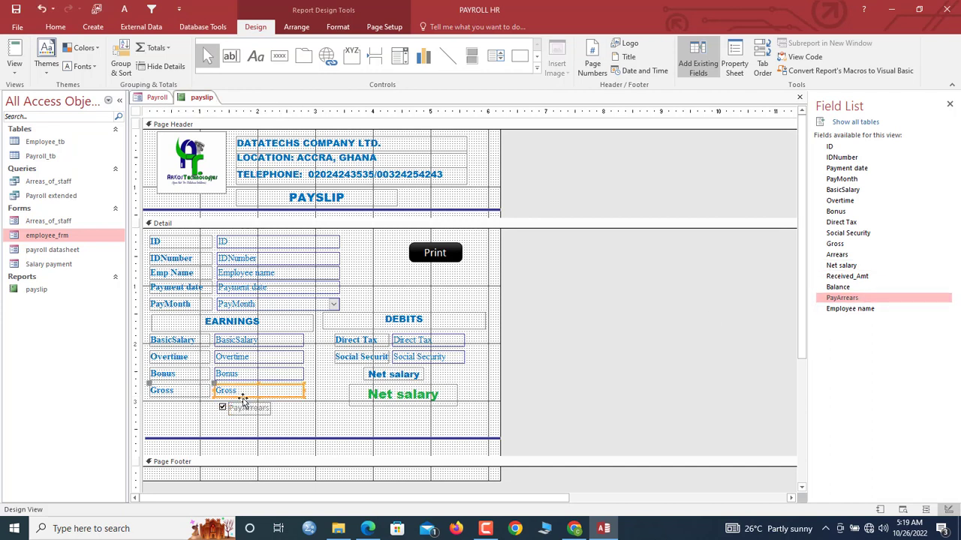
click(243, 409)
key(ctrl+z)
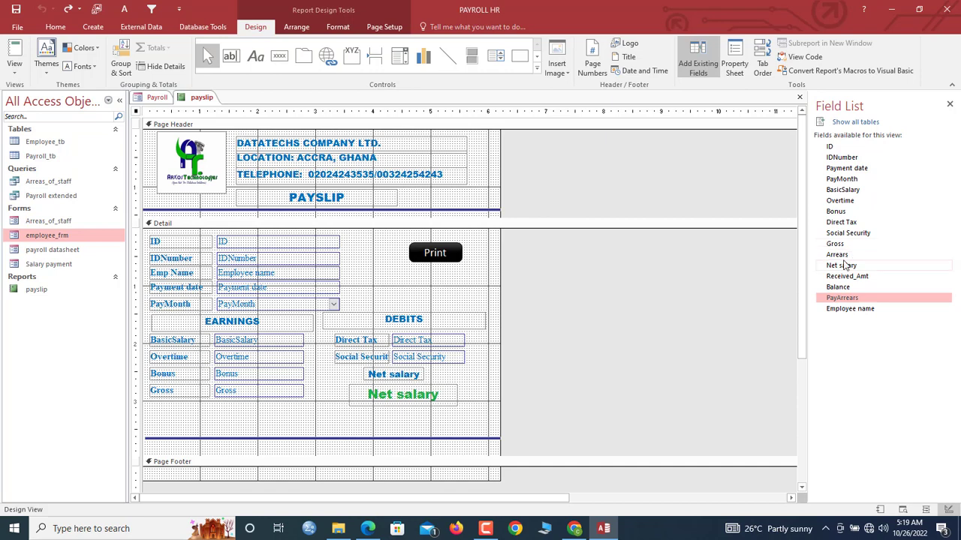
Add the Arrears field below Gross in the payslip's Detail section and copy the Gross formatting onto its box and label.
drag(843, 256, 243, 410)
key(Up)
key(Up)
key(Up)
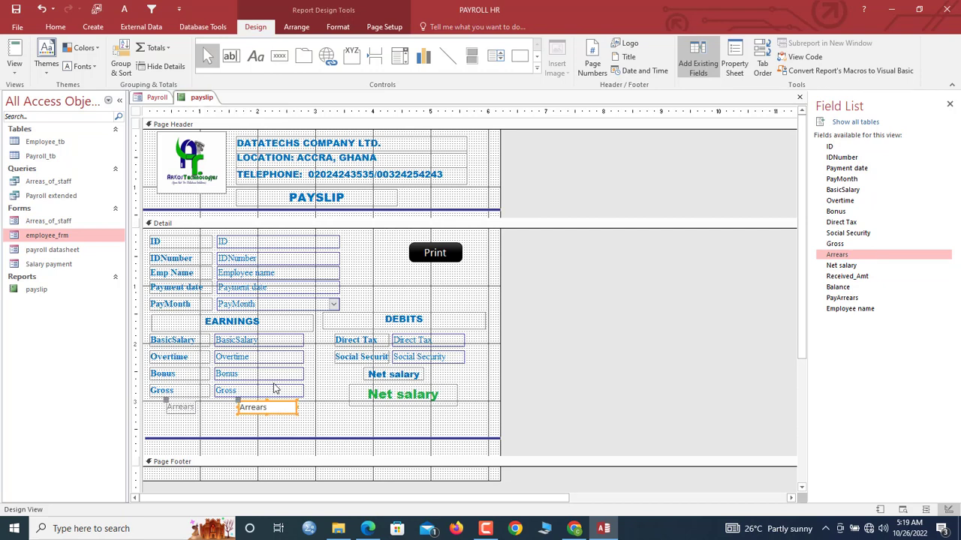
click(274, 389)
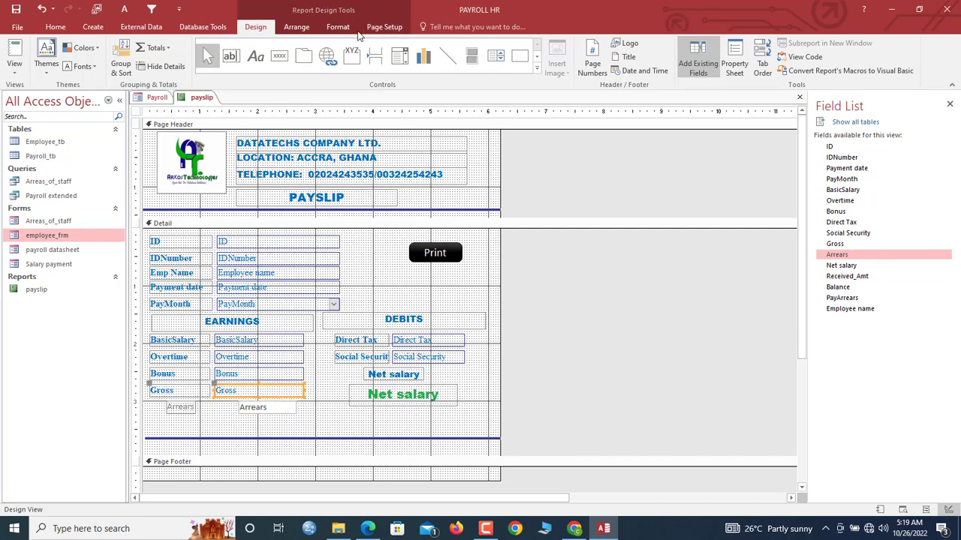
click(342, 27)
click(202, 48)
click(244, 403)
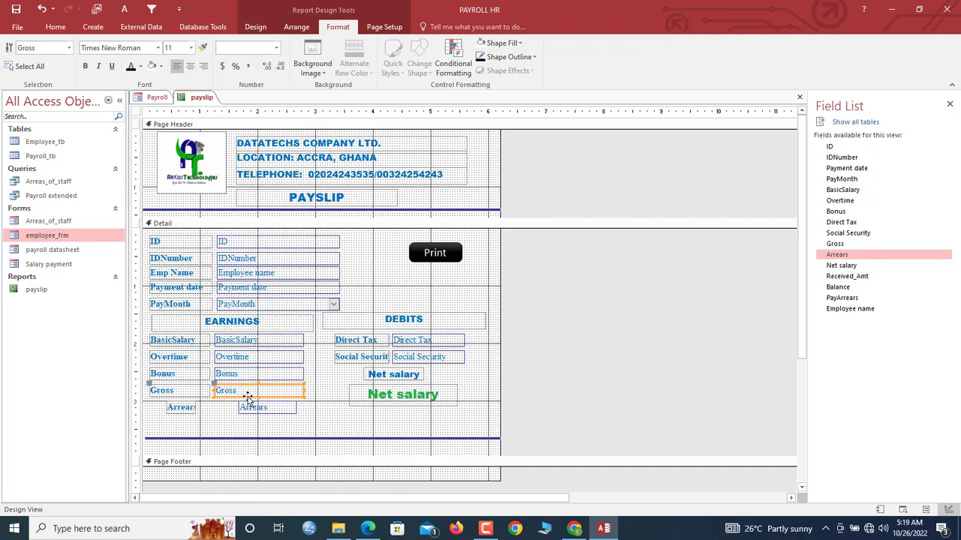
Align the Arrears box to the left edge of the Gross box and match their widths to the widest.
click(259, 407)
shift+click(247, 393)
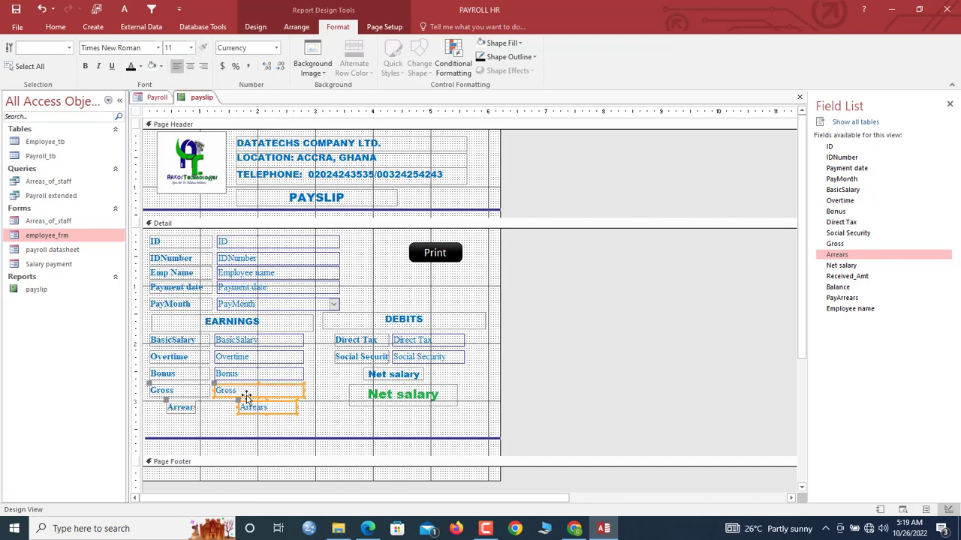
right_click(247, 397)
mouse_move(296, 232)
click(374, 235)
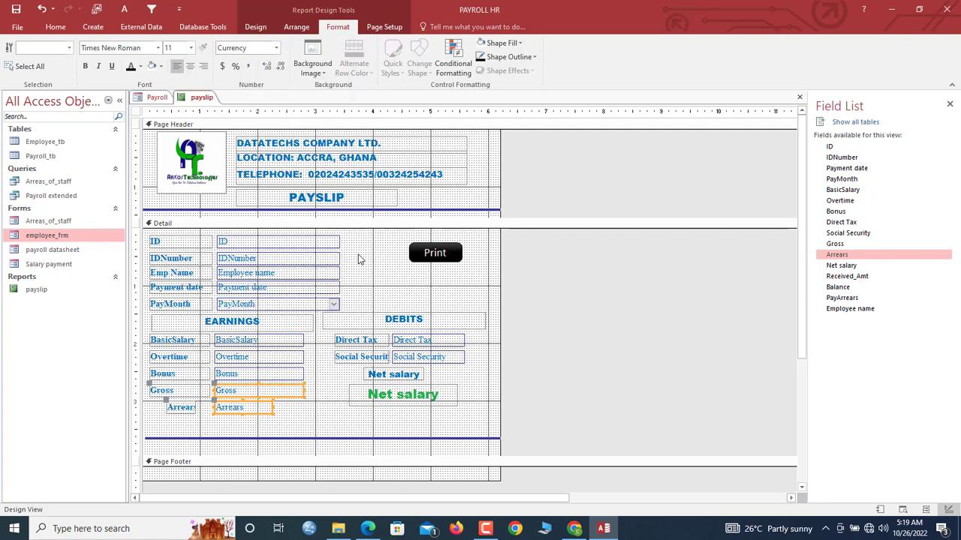
right_click(263, 392)
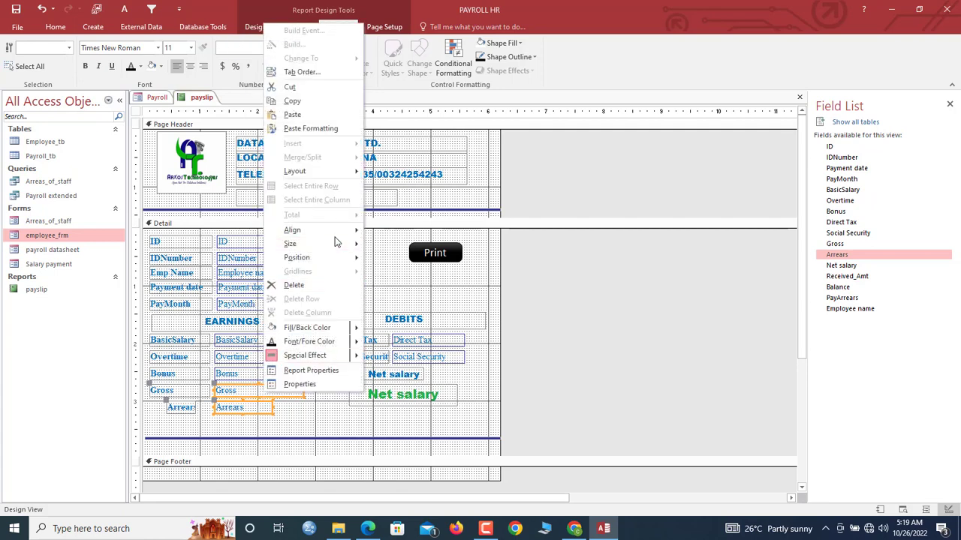
mouse_move(334, 244)
click(406, 300)
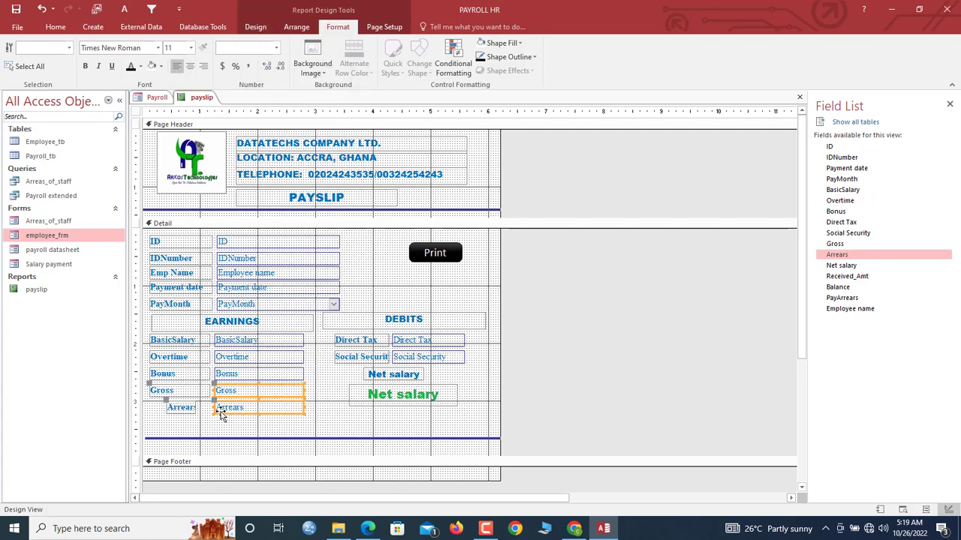
Align the Arrears label to the left edge of the Gross label.
click(192, 392)
shift+click(190, 409)
right_click(190, 409)
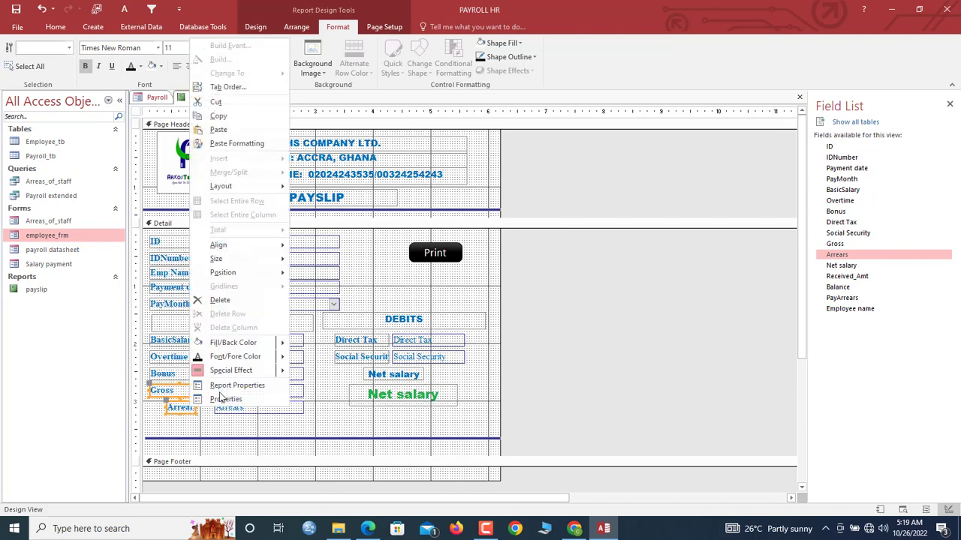
mouse_move(278, 245)
click(318, 247)
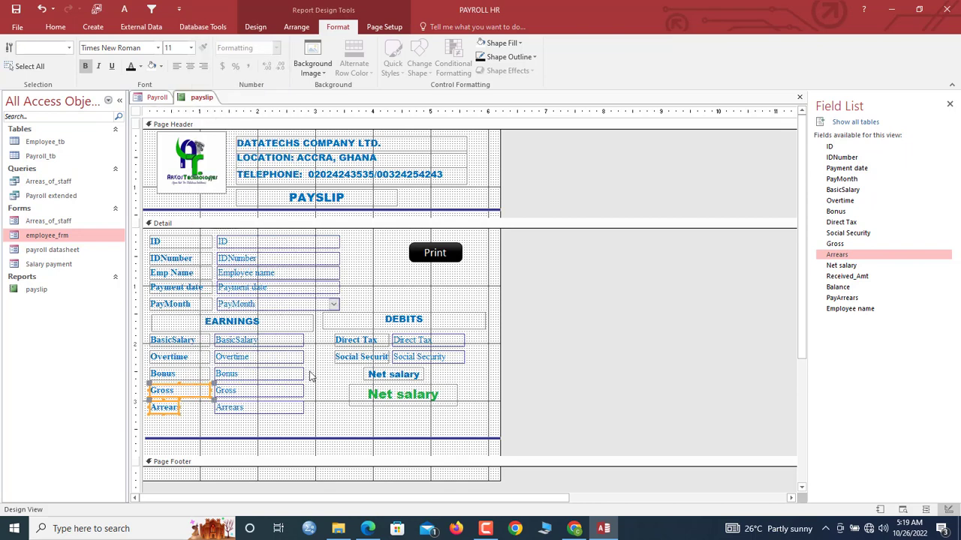
click(313, 427)
Move the Net salary label and its value down to free a row beneath Social Security.
drag(446, 375, 379, 402)
key(Down)
key(Down)
key(Down)
key(Down)
key(Down)
key(Down)
click(424, 379)
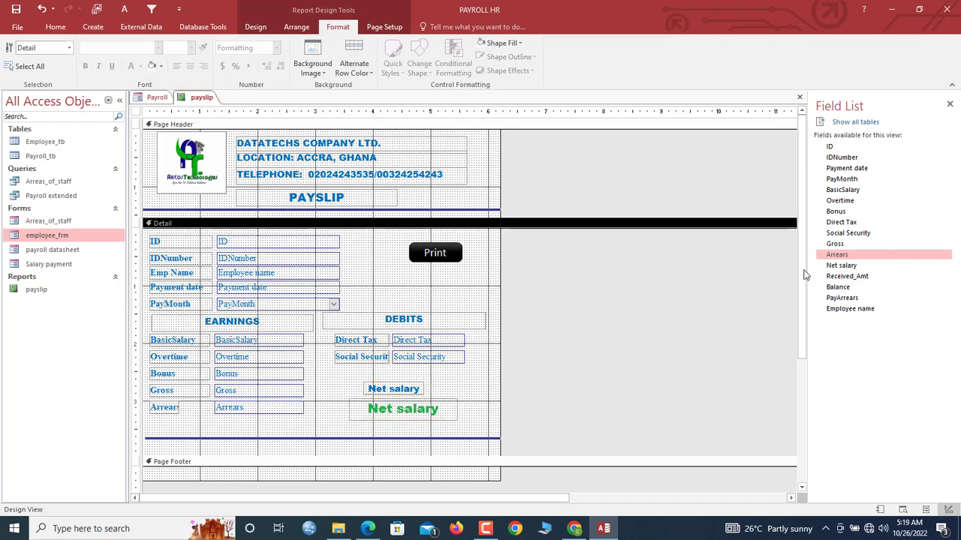
Add the Received_Amt field below Social Security under DEBITS and copy the Social Security formatting onto it.
click(860, 278)
drag(859, 278, 398, 371)
click(420, 358)
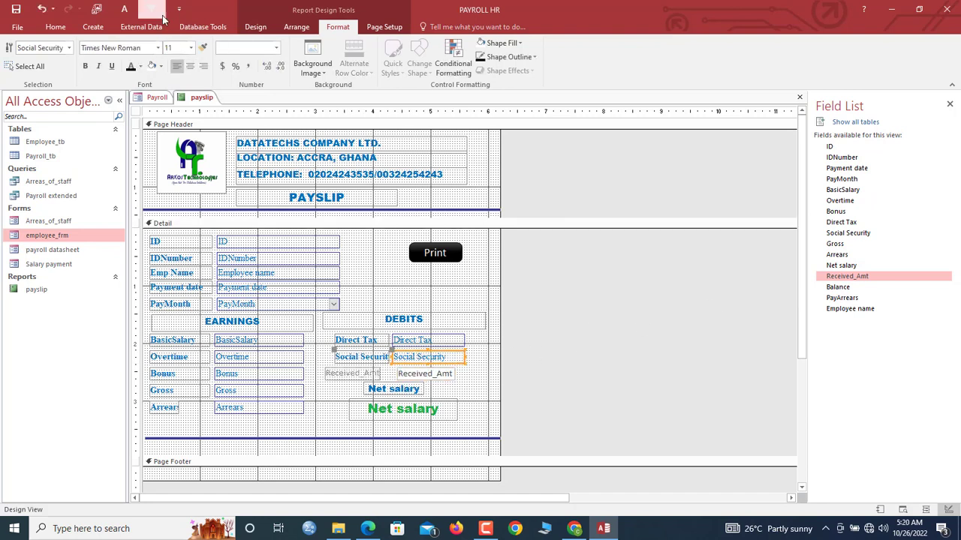
click(202, 48)
click(437, 376)
Left-align the Received_Amt box with the Social Security box and size both to the widest.
click(434, 375)
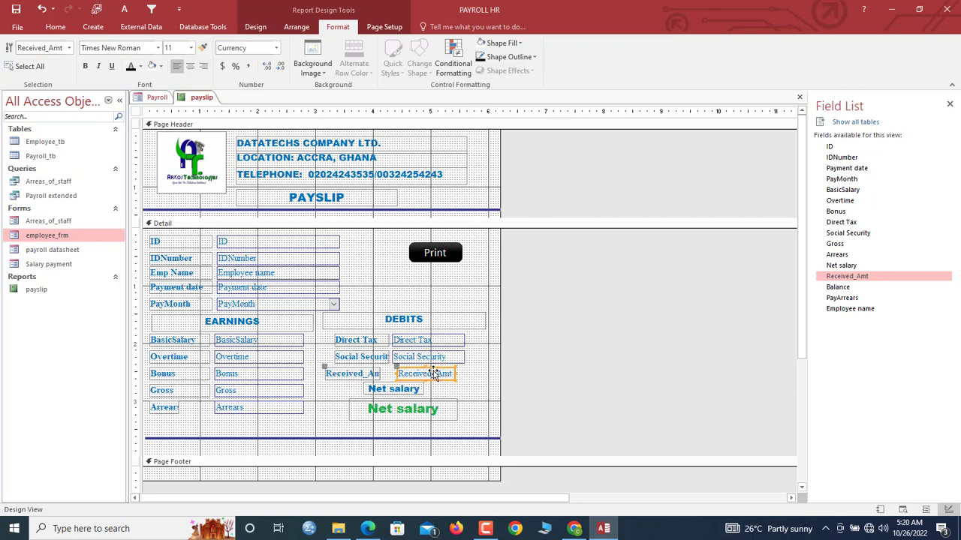
key(Down)
key(Up)
key(Up)
shift+click(434, 361)
right_click(434, 361)
mouse_move(505, 357)
click(566, 359)
right_click(434, 370)
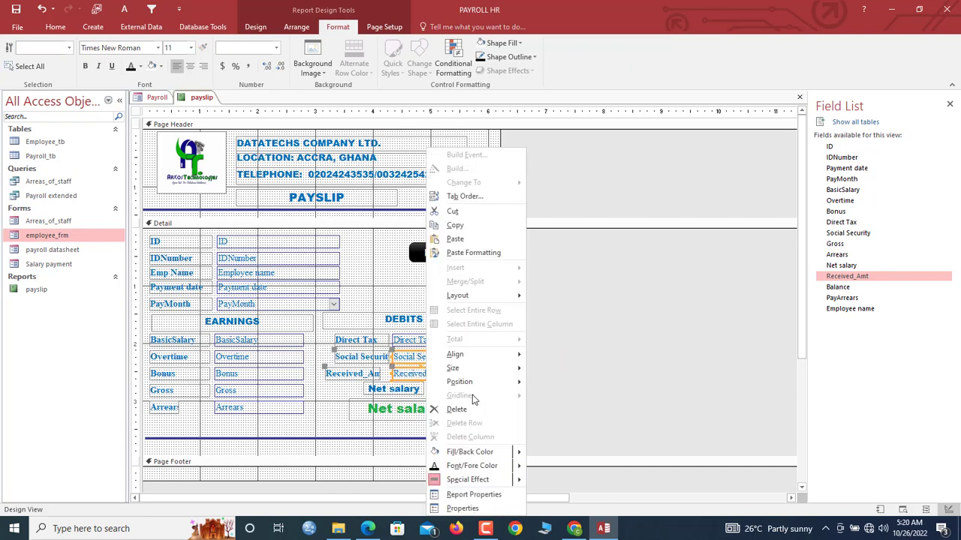
click(565, 425)
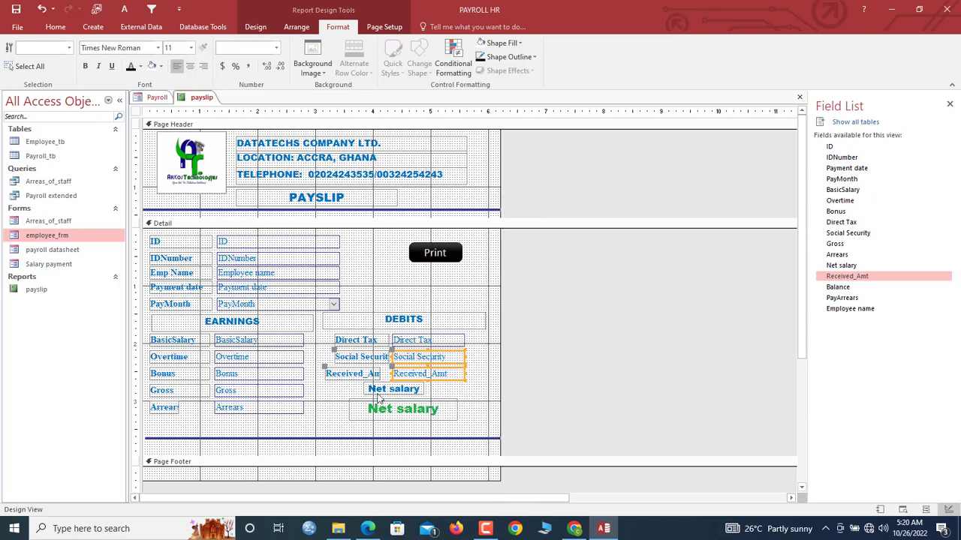
Left-align the Direct Tax, Social Security and Received_Amt labels under DEBITS.
click(331, 343)
double_click(331, 343)
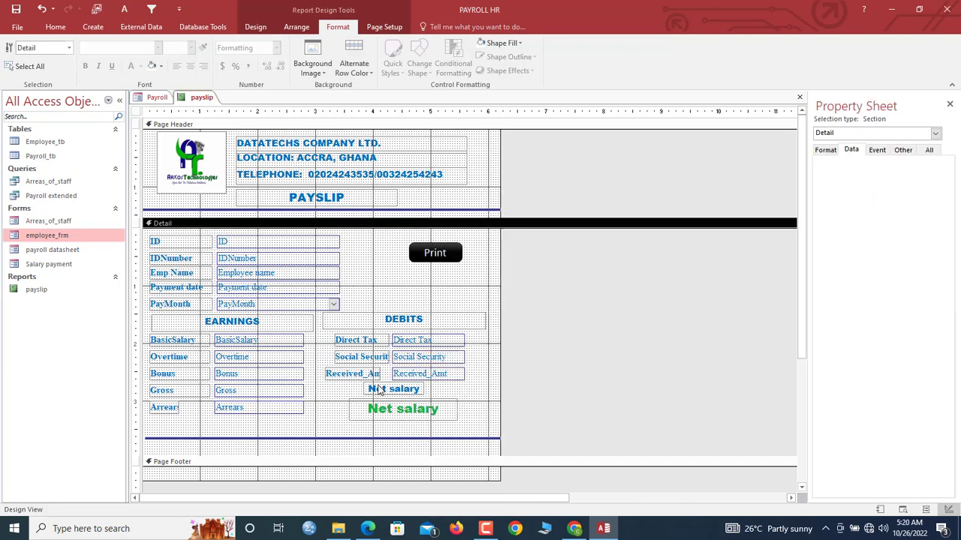
drag(326, 339, 366, 374)
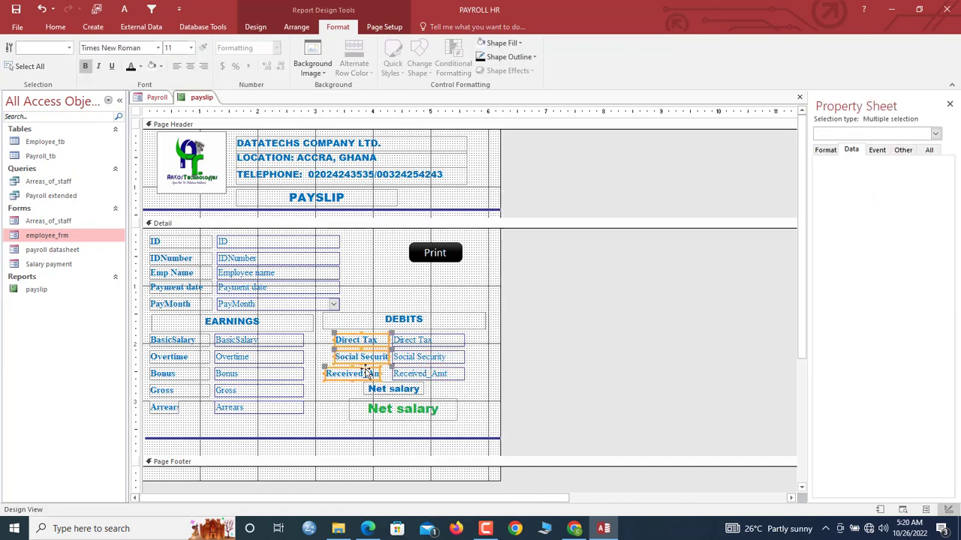
right_click(366, 373)
mouse_move(409, 353)
click(490, 354)
Widen the three DEBITS labels to fit their text, then extend their boxes to the report's right edge and leave a gap beside the labels.
click(352, 392)
drag(381, 337, 389, 368)
drag(487, 337, 499, 354)
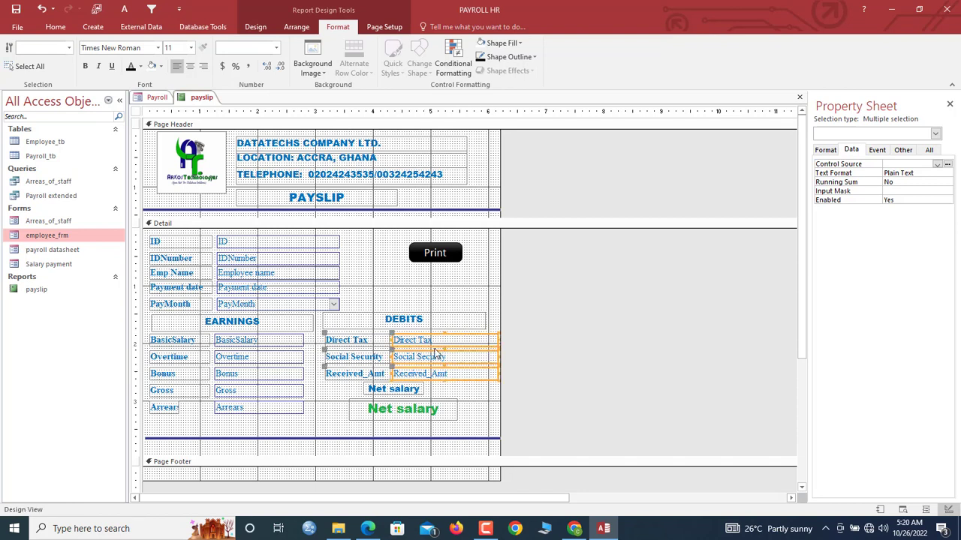
drag(390, 339, 402, 339)
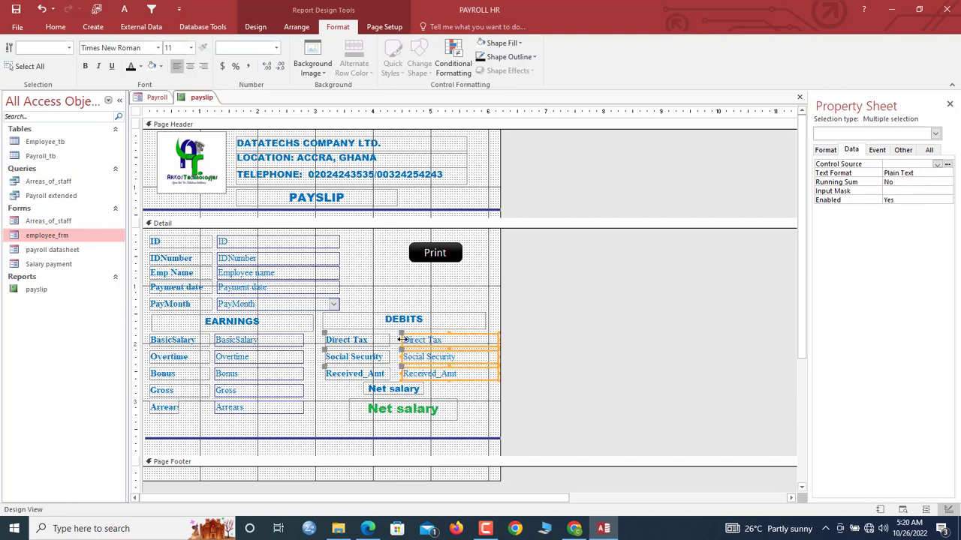
Show the payslip in Report View and check the added Arrears and Received_Amt fields.
right_click(194, 98)
click(225, 147)
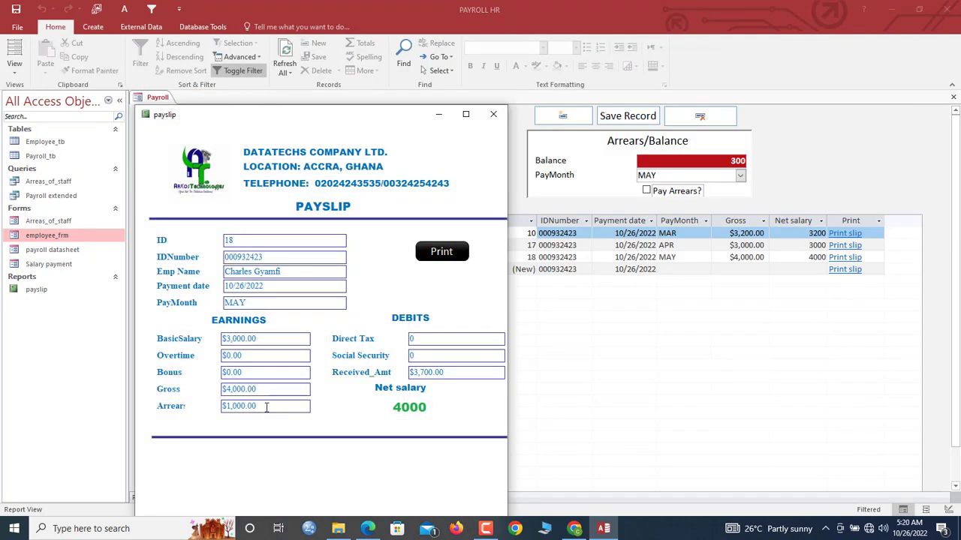
click(266, 406)
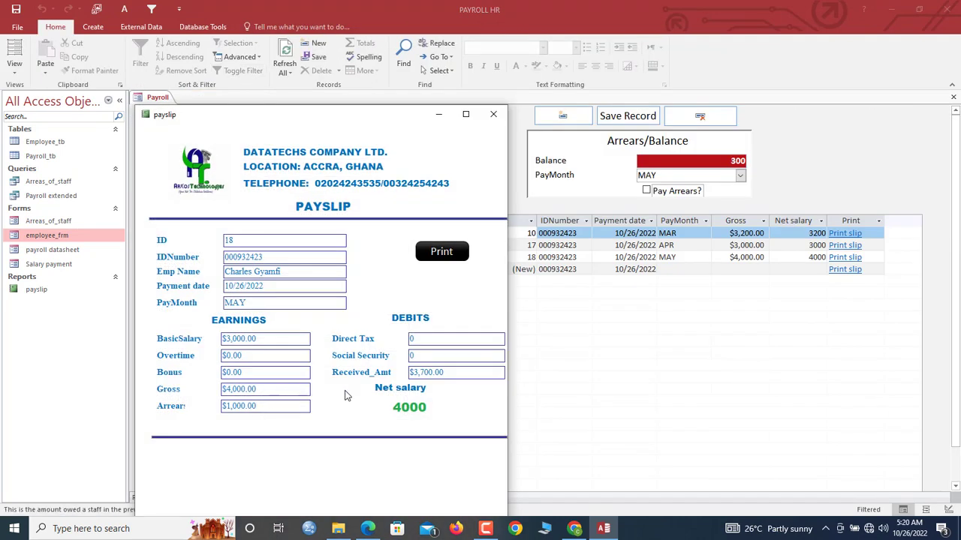
Return the payslip report to Design View for further editing.
right_click(185, 236)
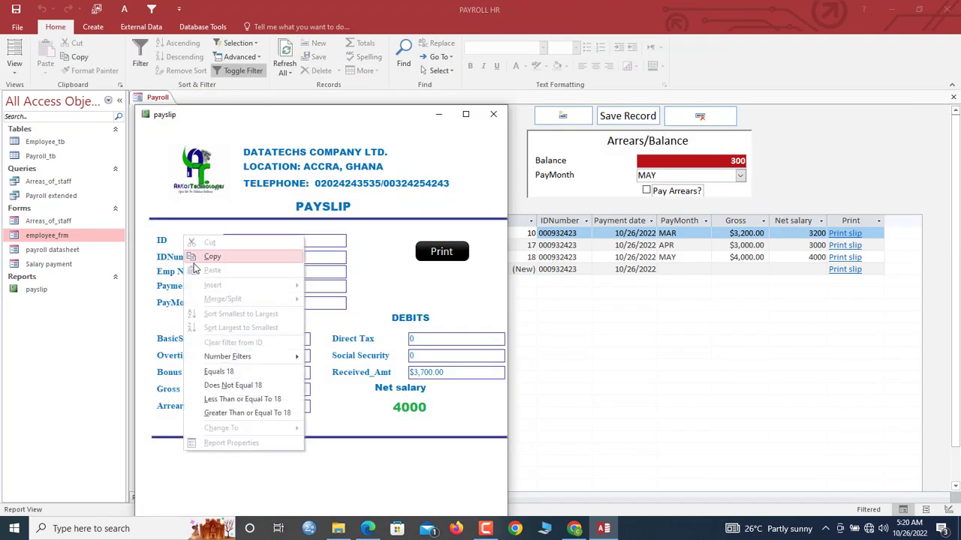
right_click(175, 162)
right_click(197, 123)
click(225, 159)
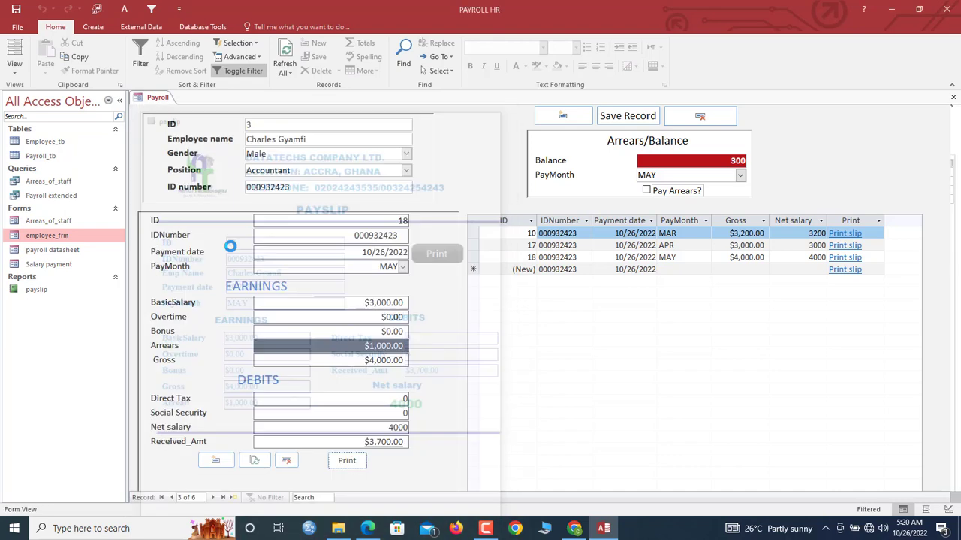
Widen the Arrears label under EARNINGS and change its caption to "Arrears previous".
click(180, 407)
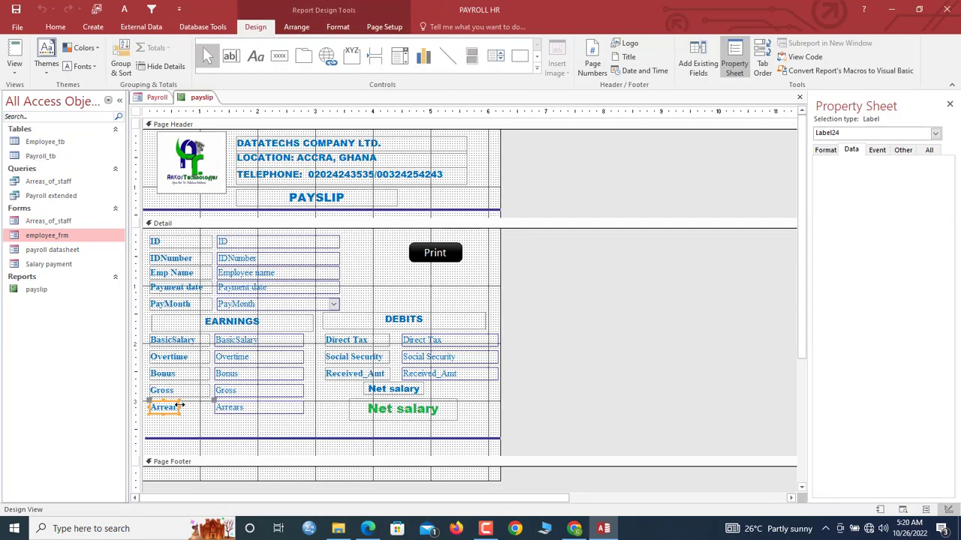
drag(181, 406, 204, 406)
click(189, 406)
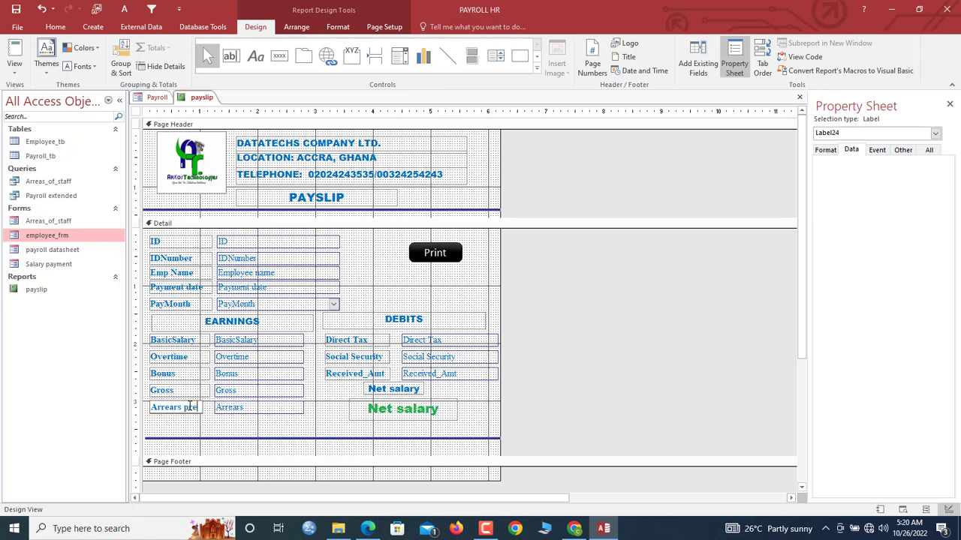
text(previous)
key(Return)
click(253, 438)
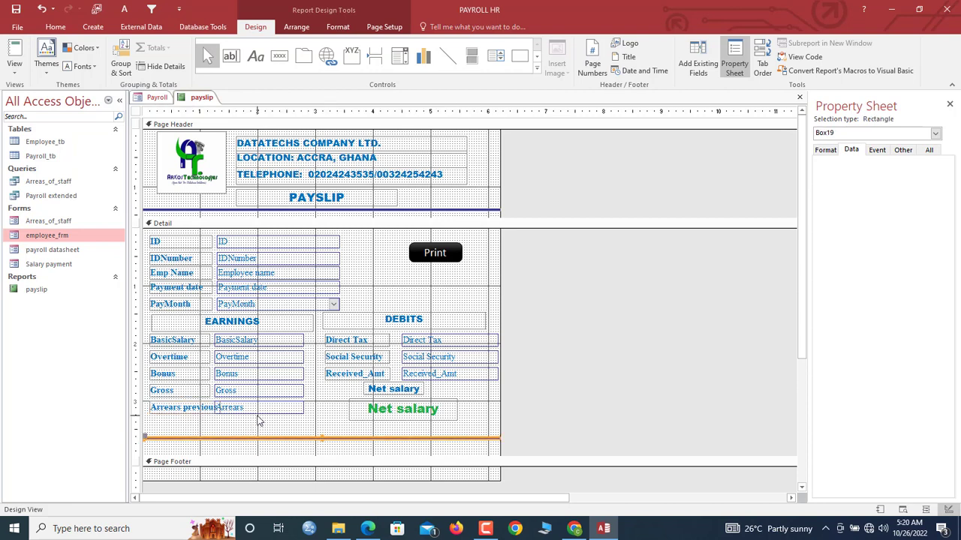
Start the five EARNINGS text boxes slightly further right and size their labels to the widest one so "Arrears previous" fits.
drag(260, 425, 225, 338)
drag(164, 425, 186, 339)
right_click(187, 338)
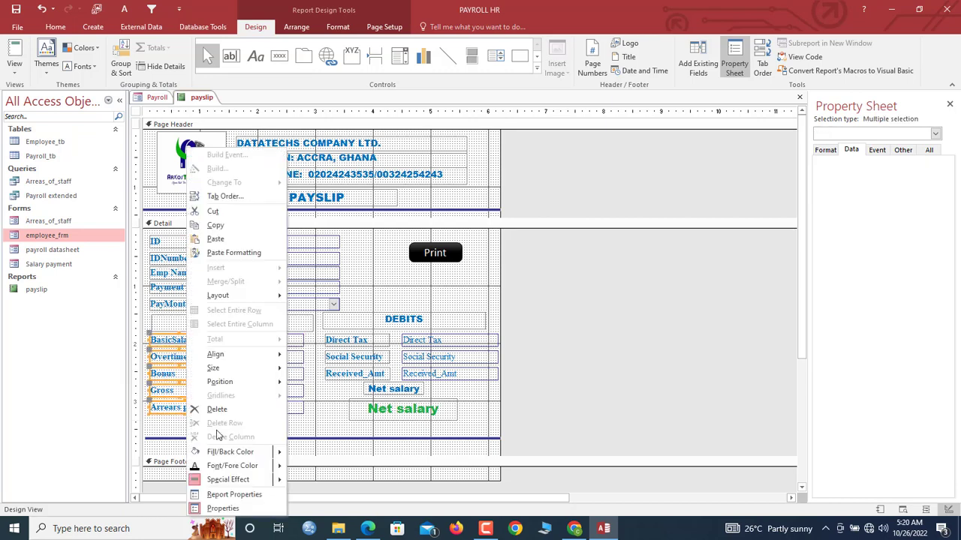
mouse_move(225, 368)
click(327, 425)
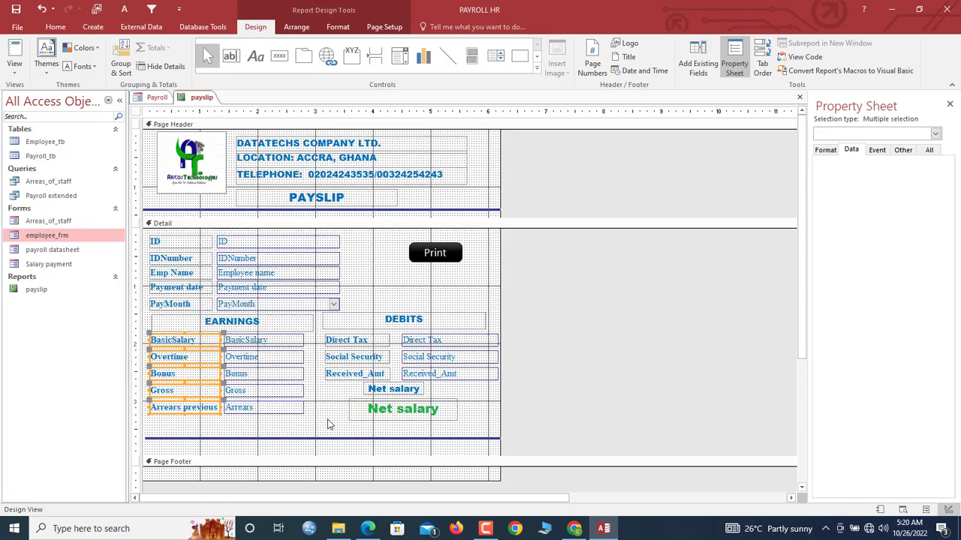
Show the payslip in Report View and move its window clear of the payroll records to check the layout.
right_click(200, 99)
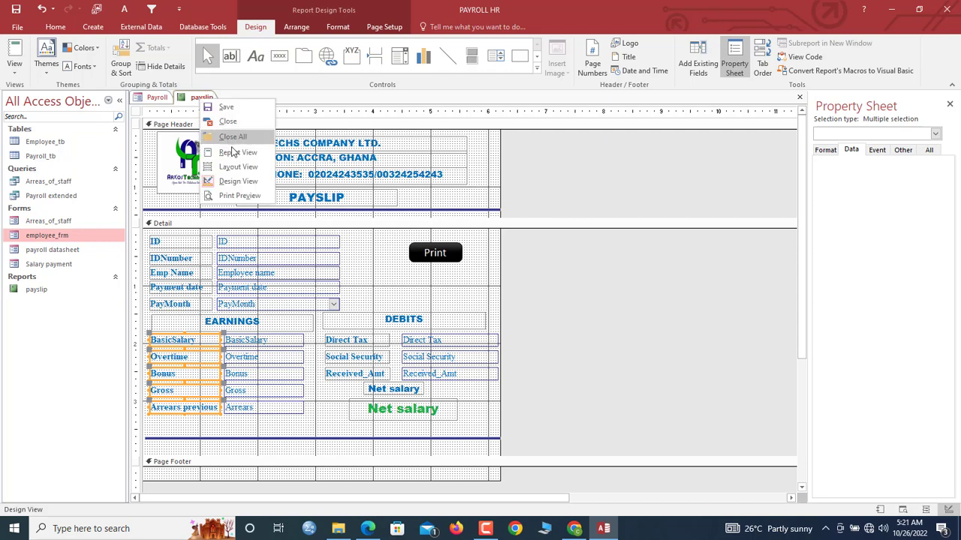
click(237, 152)
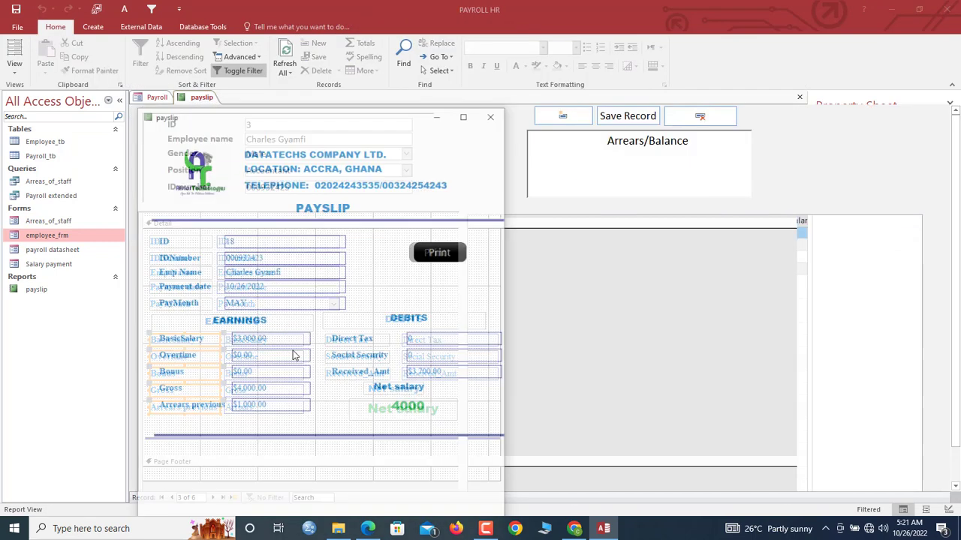
drag(352, 124, 335, 66)
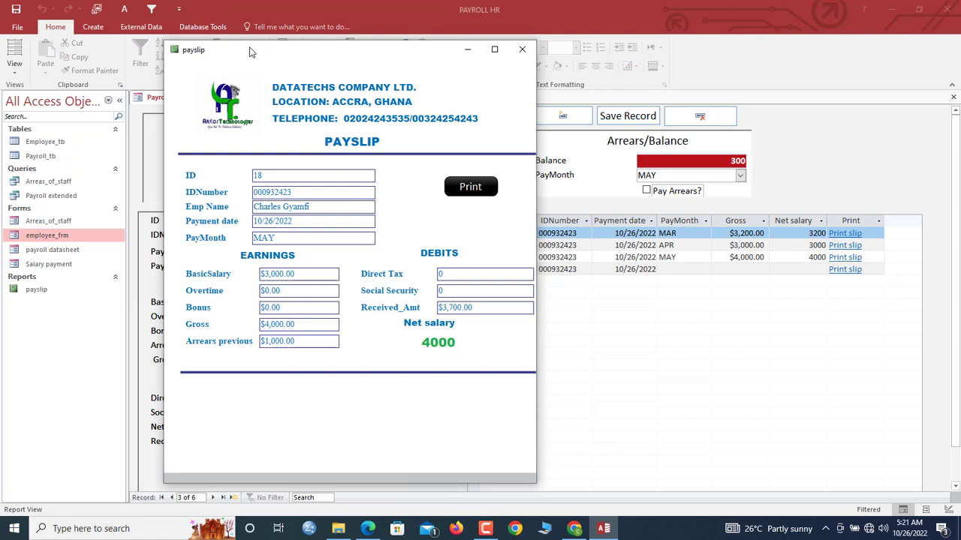
drag(251, 51, 211, 51)
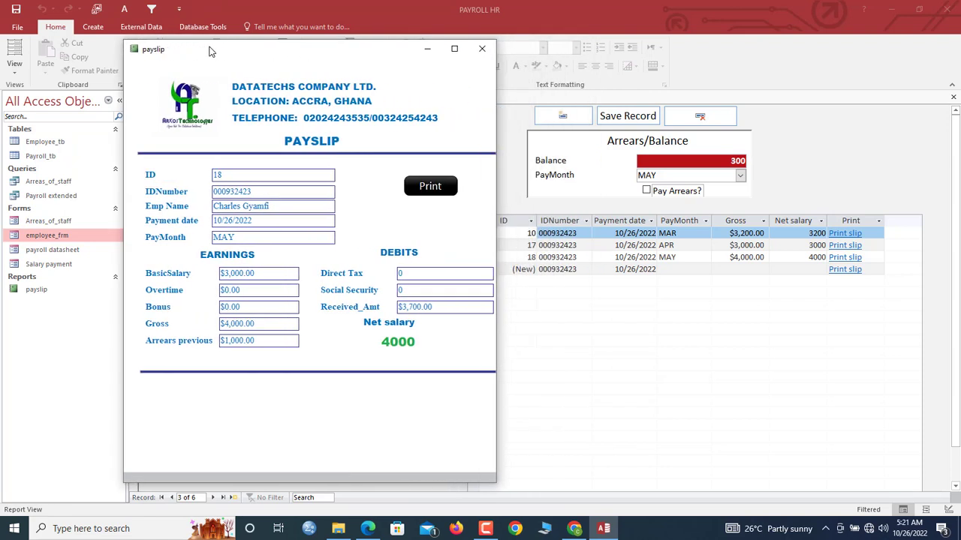